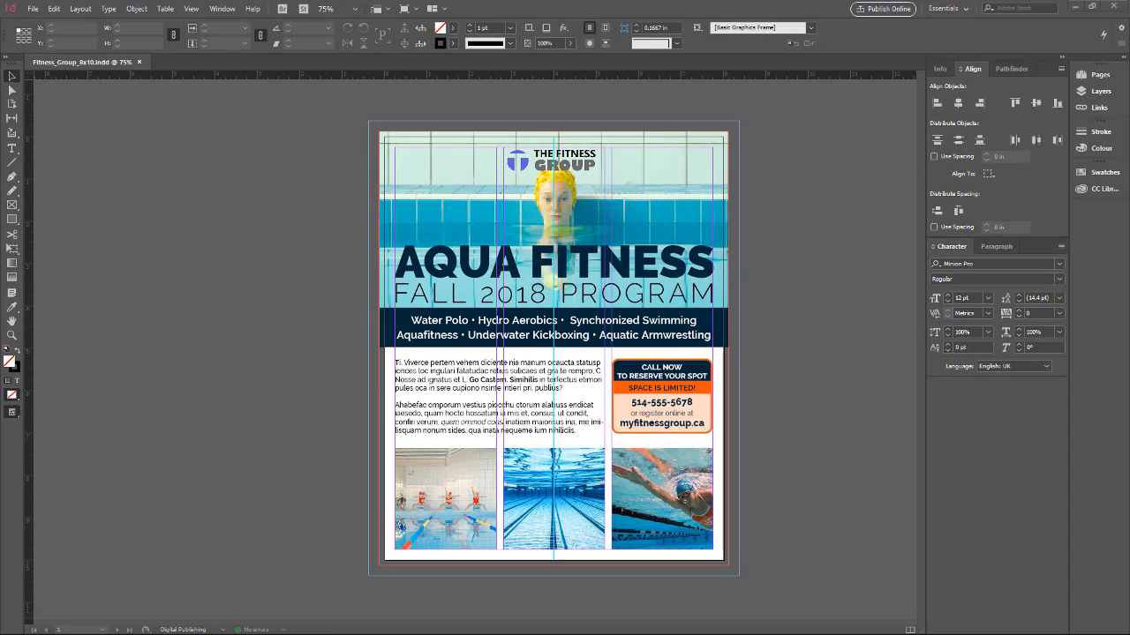
Switch to the Google Slides brief and review the client's print size, orientation, deliverables and client name on the Client Ask slide
{"action": "key", "text": "alt+Tab"}
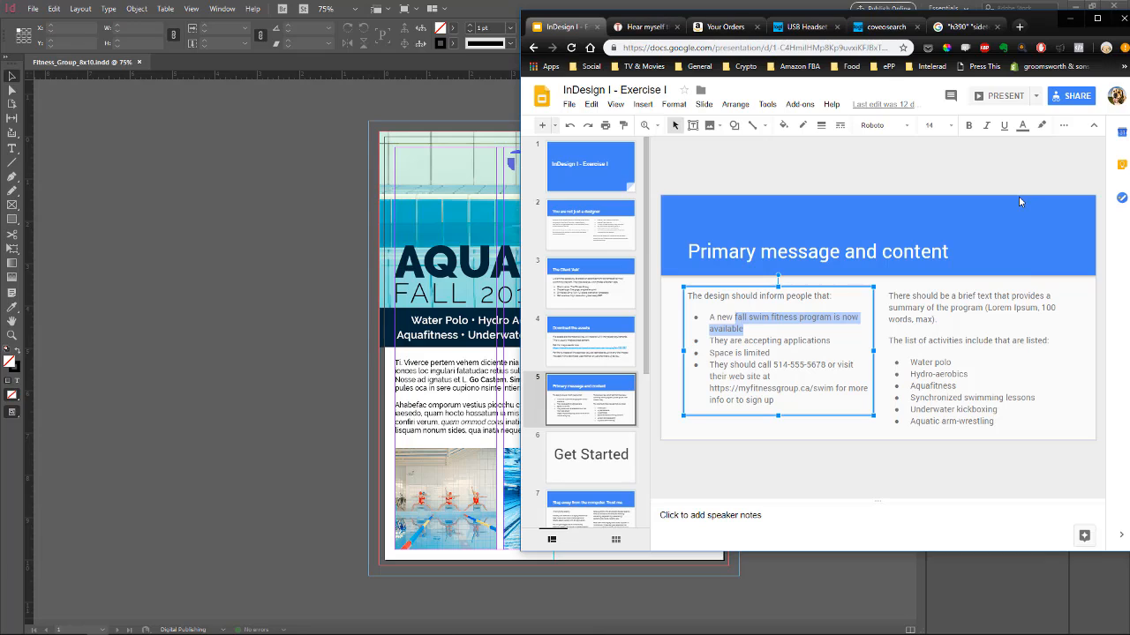
{"action": "left_click", "coordinate": [593, 298]}
{"action": "left_click", "coordinate": [617, 301]}
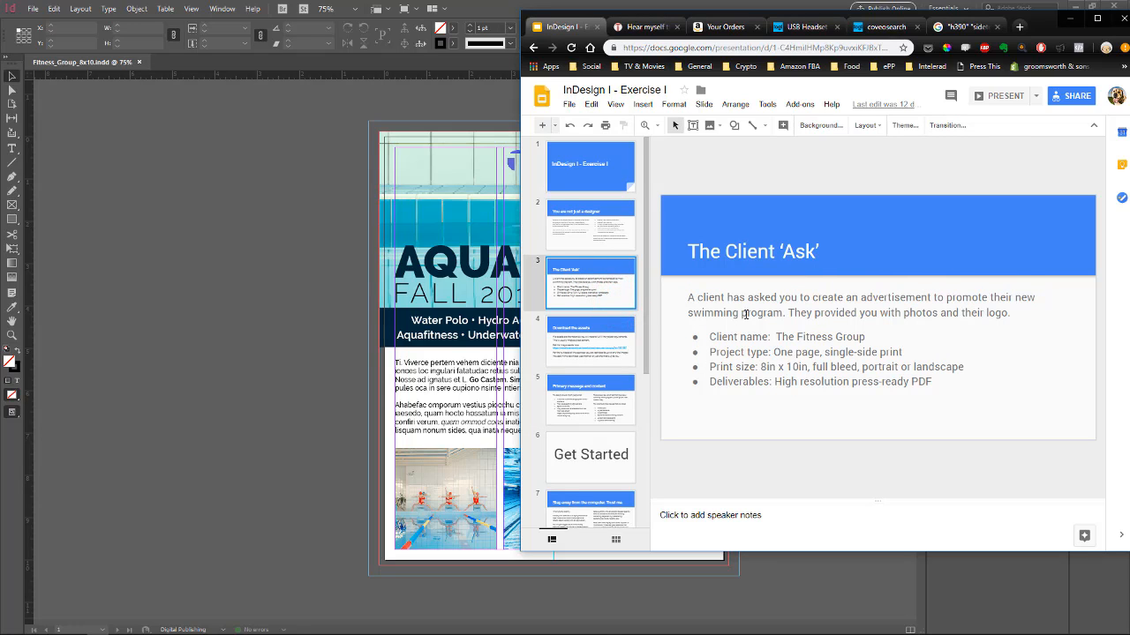
{"action": "left_click_drag", "start_coordinate": [761, 366], "coordinate": [807, 366]}
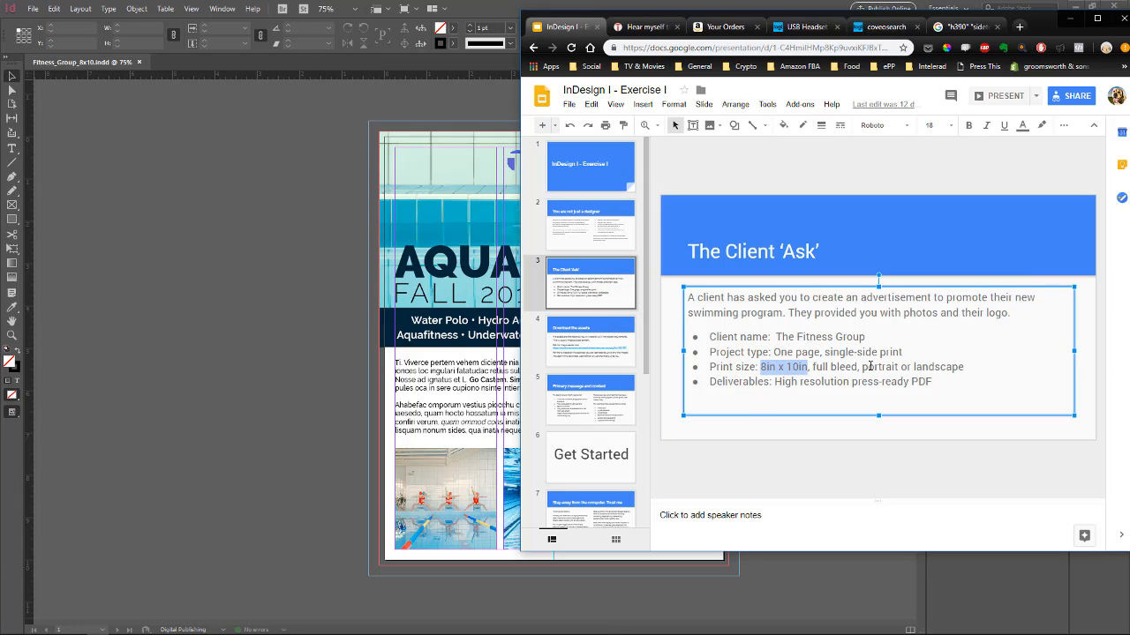
{"action": "left_click", "coordinate": [967, 367]}
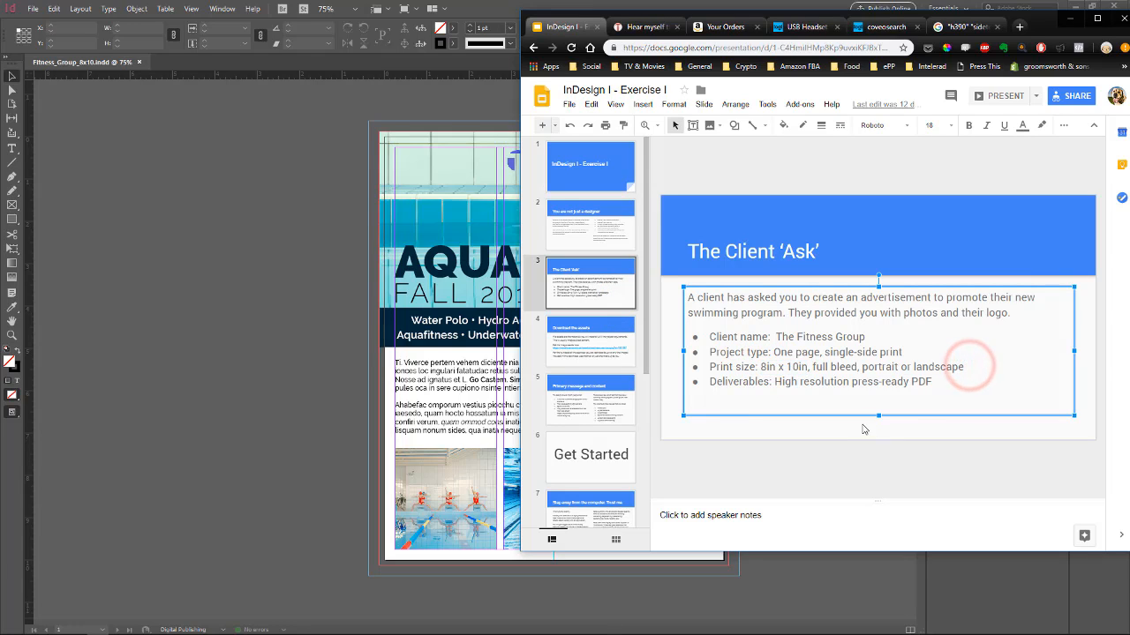
{"action": "left_click", "coordinate": [863, 367], "text": "shift"}
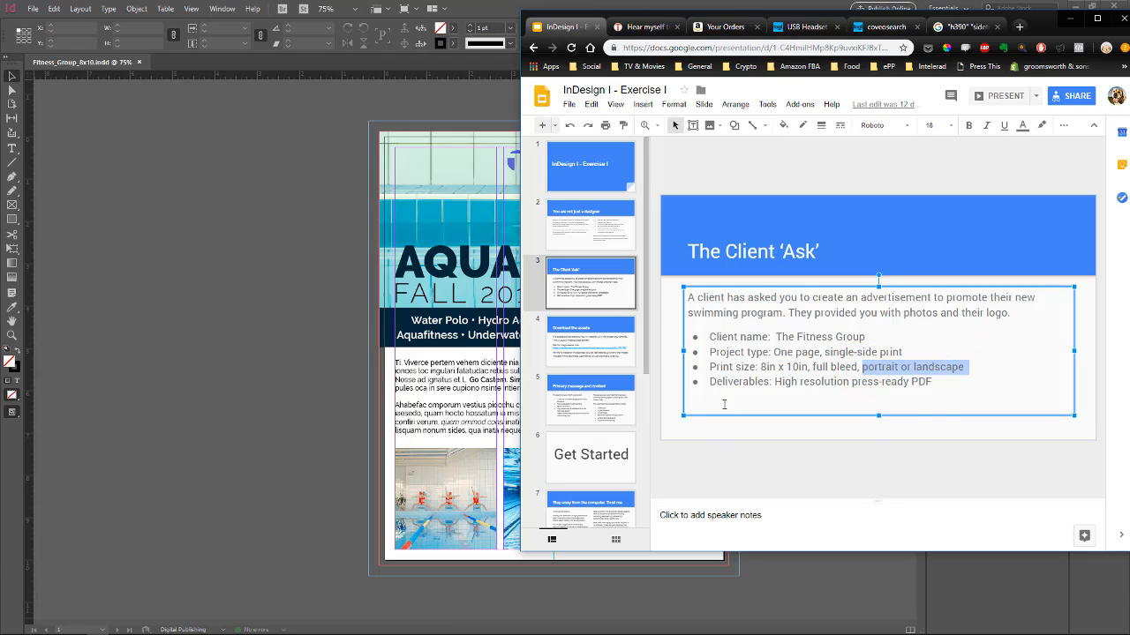
{"action": "left_click", "coordinate": [711, 382]}
{"action": "left_click_drag", "start_coordinate": [771, 380], "coordinate": [935, 383]}
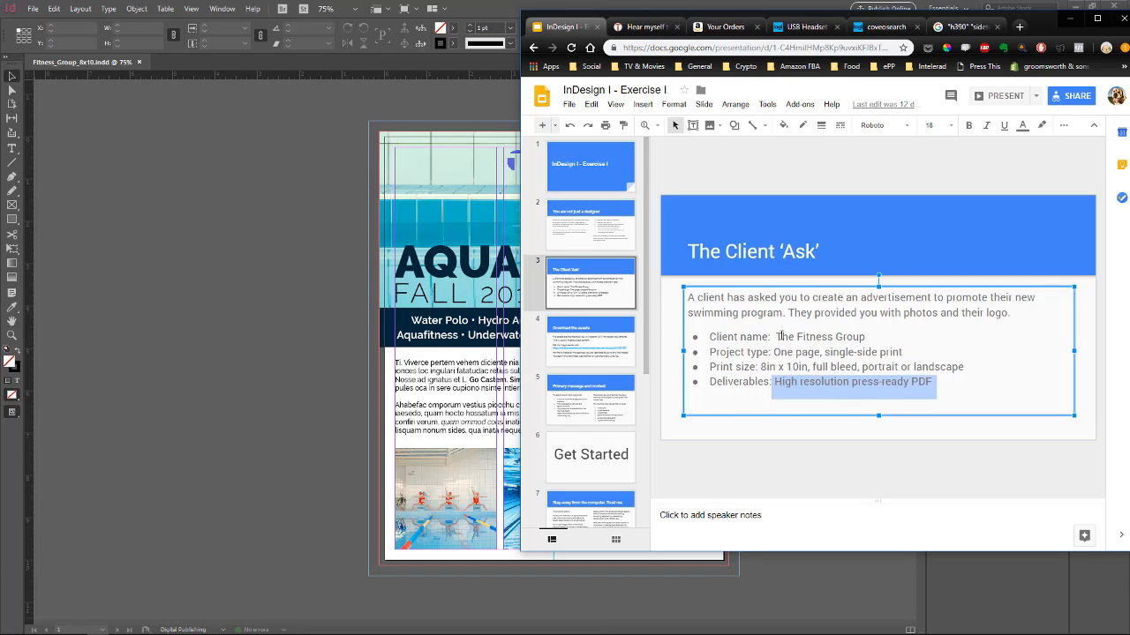
{"action": "left_click_drag", "start_coordinate": [777, 336], "coordinate": [862, 337]}
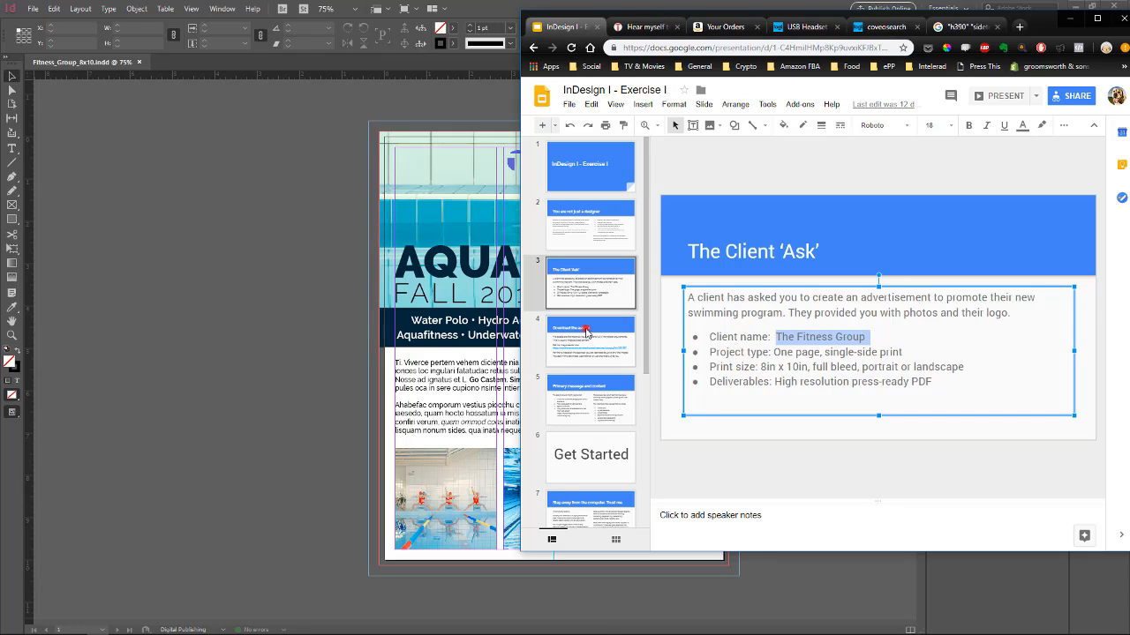
Read the brief's slides on downloading assets and on primary message and content, and return to InDesign
{"action": "left_click", "coordinate": [586, 332]}
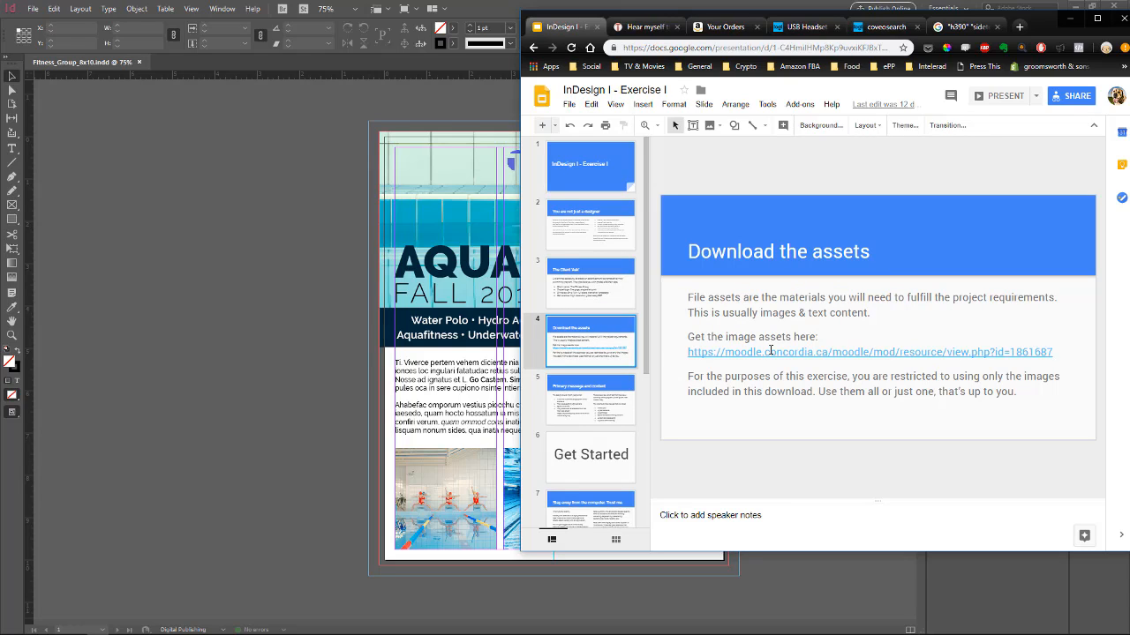
{"action": "left_click", "coordinate": [587, 403]}
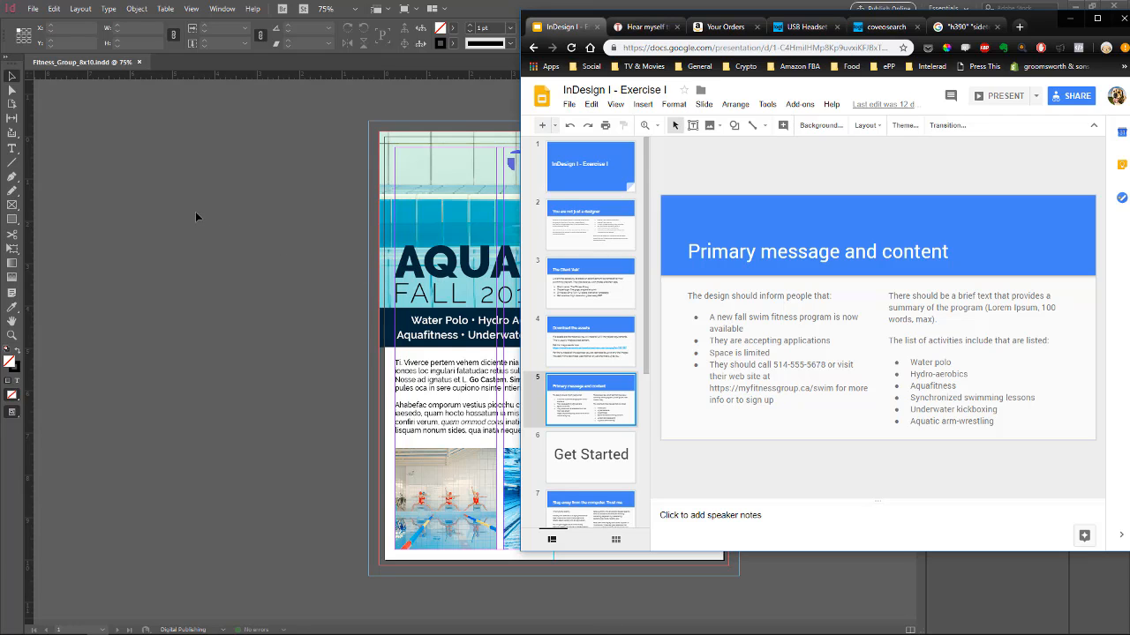
{"action": "left_click", "coordinate": [187, 184]}
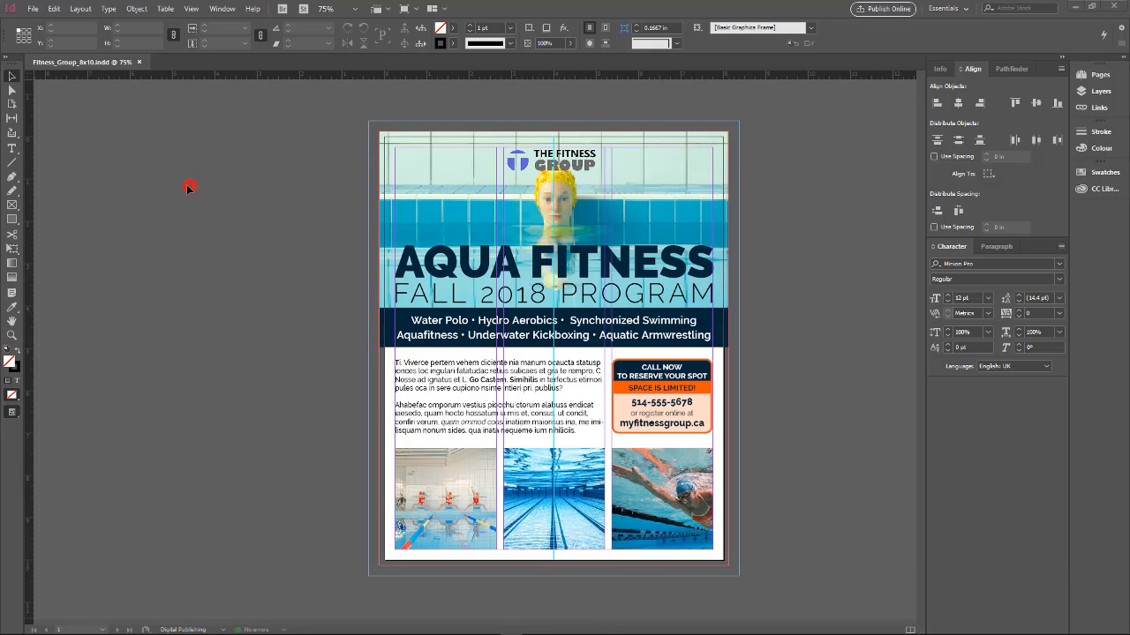
Start a new document based on the recent 576 x 720 px custom size and set its units to inches
{"action": "left_click", "coordinate": [33, 12]}
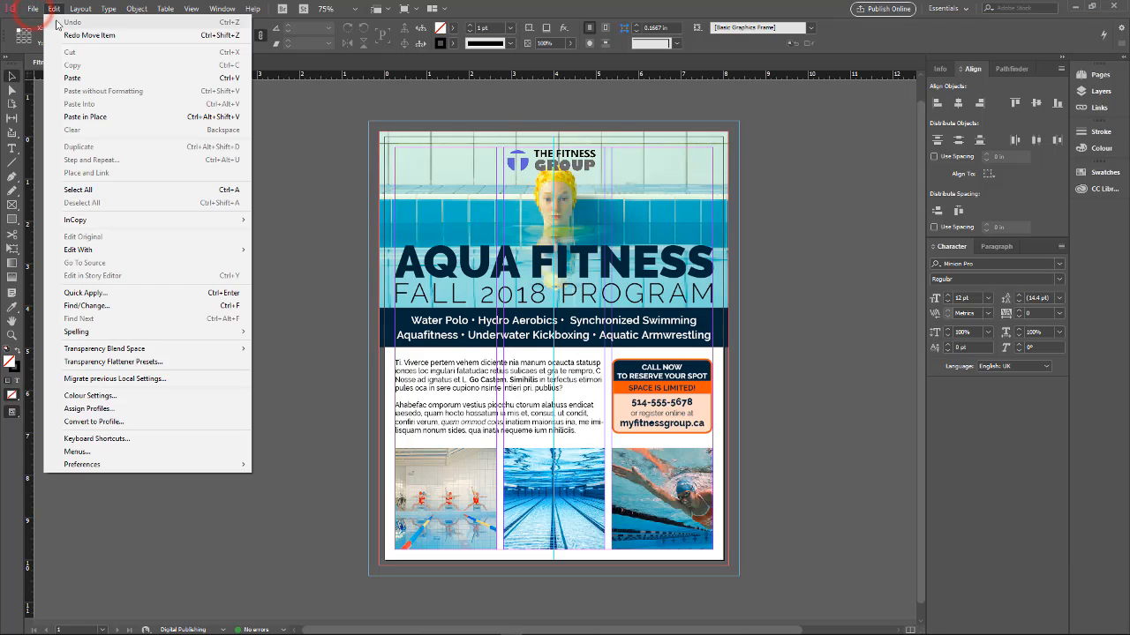
{"action": "left_click", "coordinate": [33, 20]}
{"action": "left_click", "coordinate": [33, 10]}
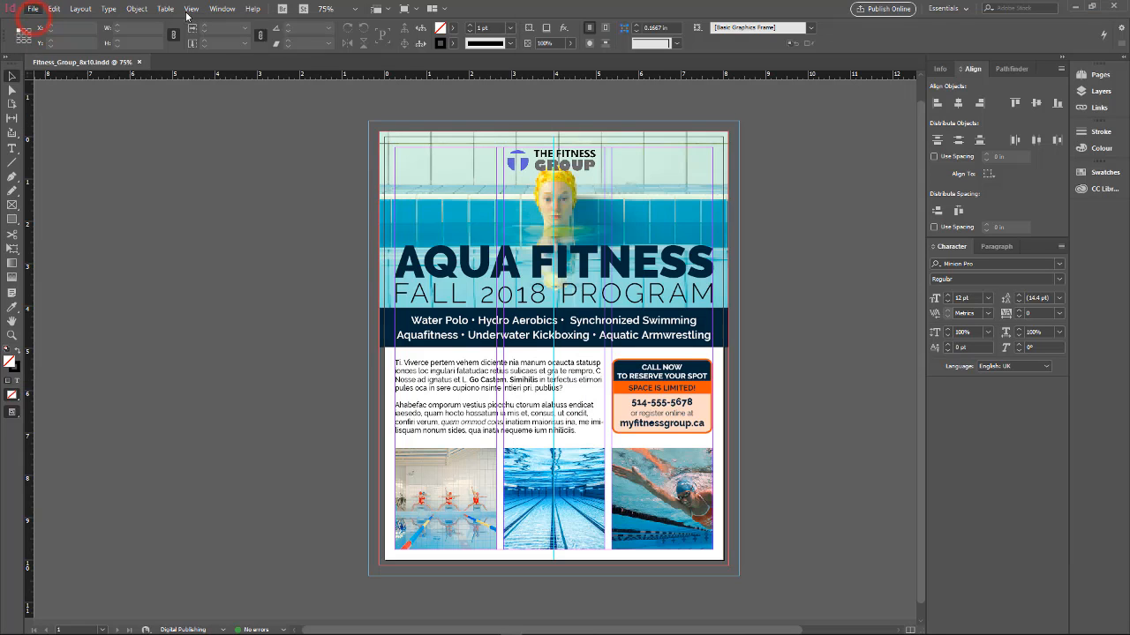
{"action": "left_click", "coordinate": [33, 10]}
{"action": "mouse_move", "coordinate": [55, 27]}
{"action": "left_click", "coordinate": [236, 22]}
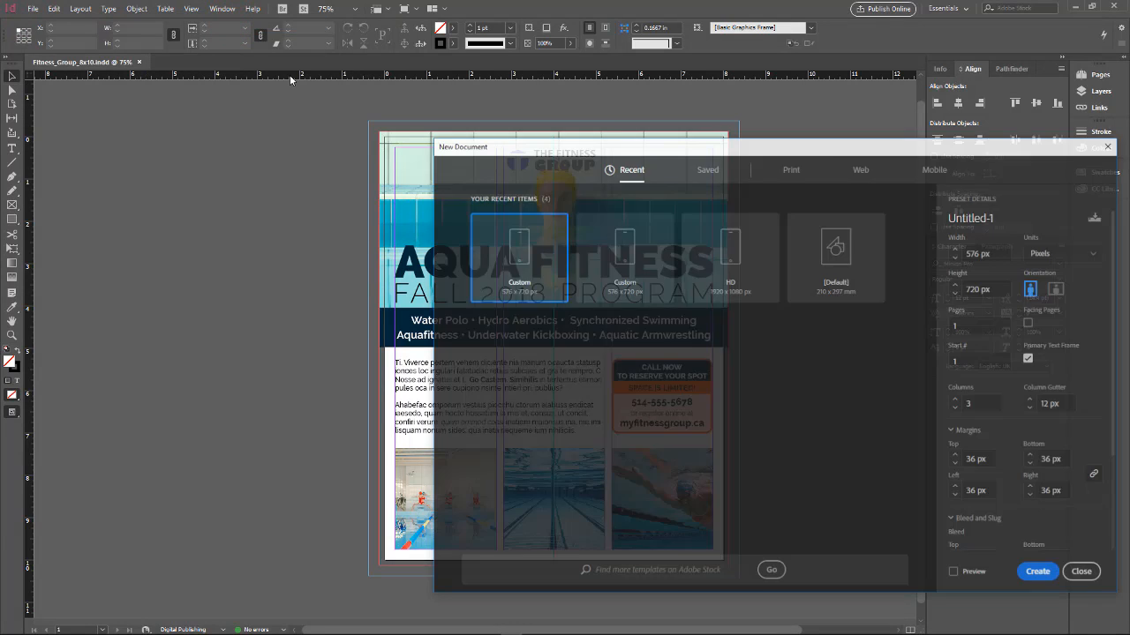
{"action": "left_click_drag", "start_coordinate": [793, 144], "coordinate": [513, 94]}
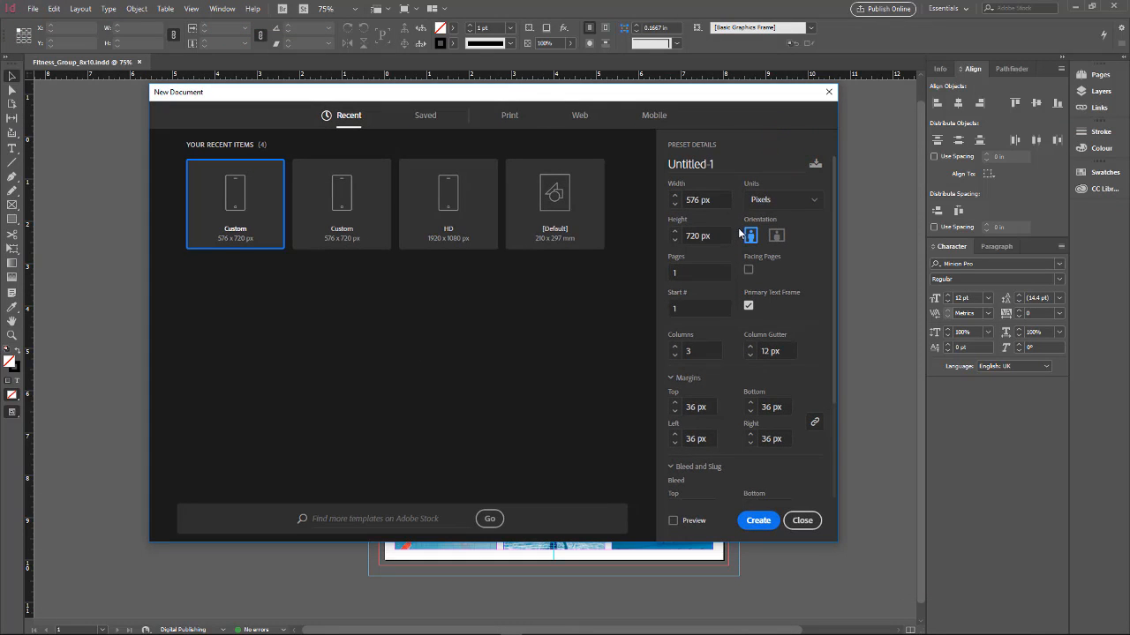
{"action": "left_click", "coordinate": [816, 206]}
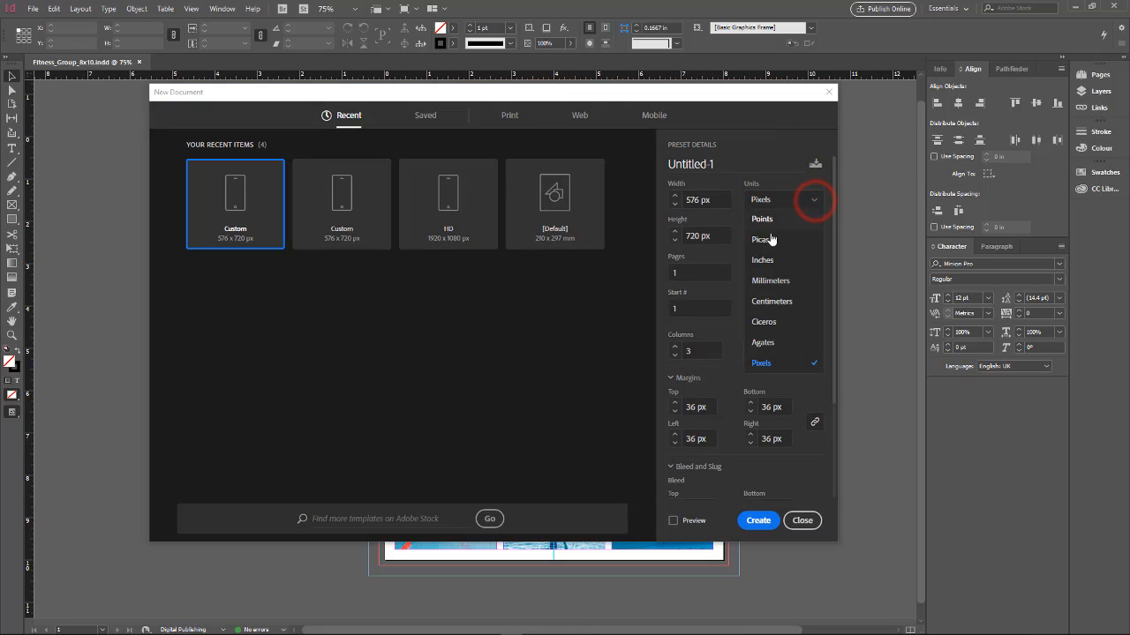
{"action": "left_click", "coordinate": [775, 256]}
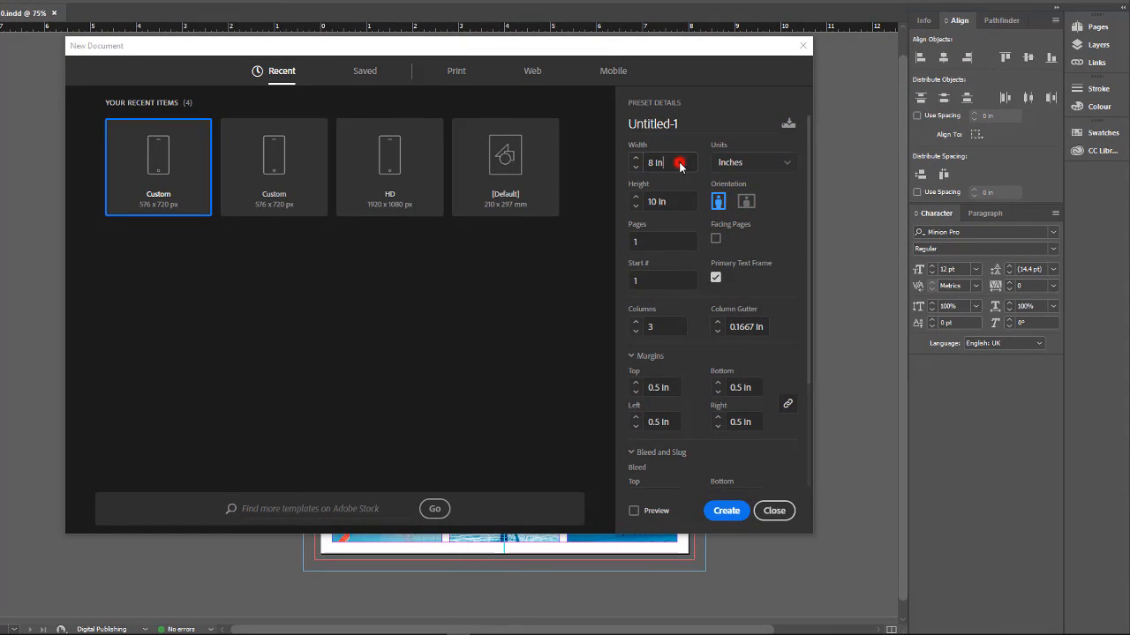
{"action": "left_click", "coordinate": [703, 185]}
{"action": "left_click", "coordinate": [682, 195]}
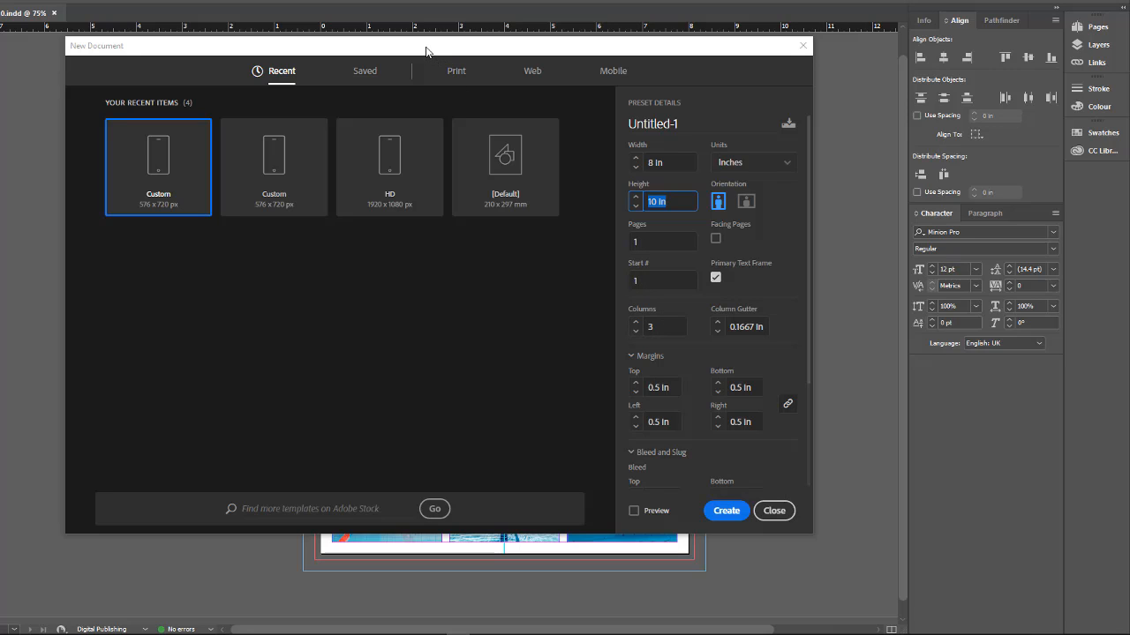
Examine the new document's columns, margins, bleed and slug settings, with the page preview turned on
{"action": "left_click_drag", "start_coordinate": [425, 51], "coordinate": [449, 70]}
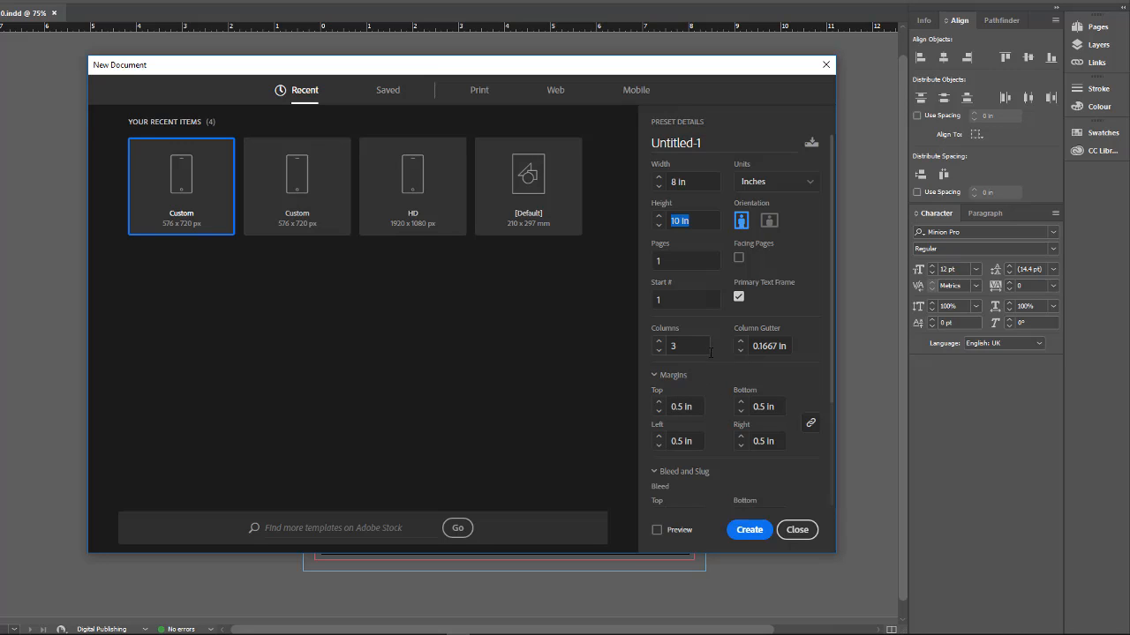
{"action": "scroll", "coordinate": [714, 352], "scroll_direction": "down", "scroll_amount": 1}
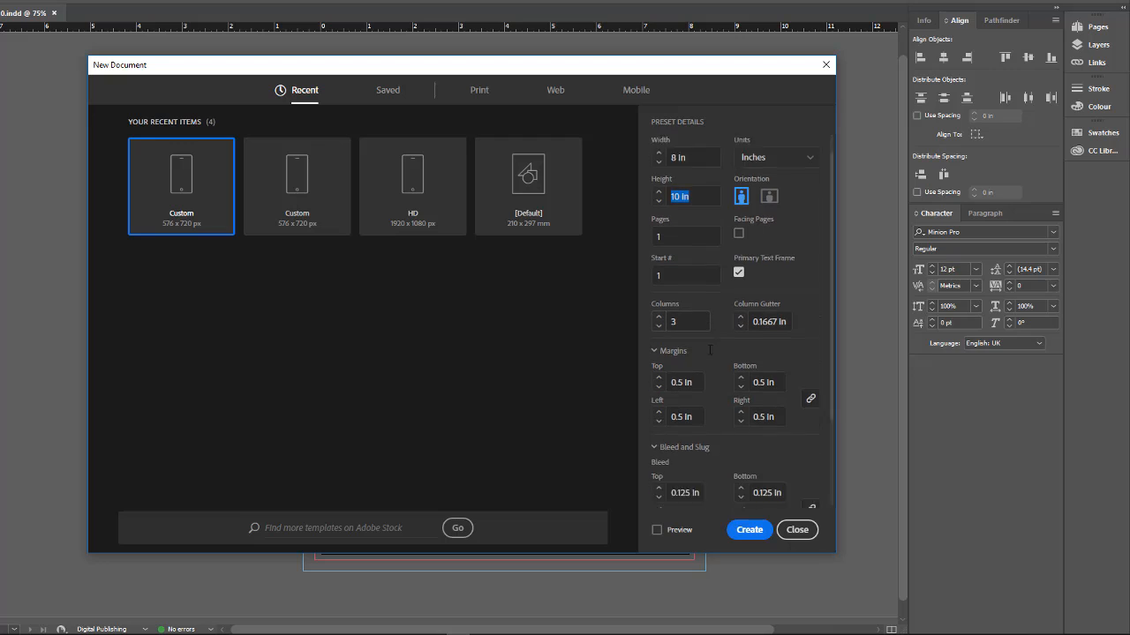
{"action": "scroll", "coordinate": [709, 350], "scroll_direction": "up", "scroll_amount": 1}
{"action": "scroll", "coordinate": [688, 309], "scroll_direction": "down", "scroll_amount": 2}
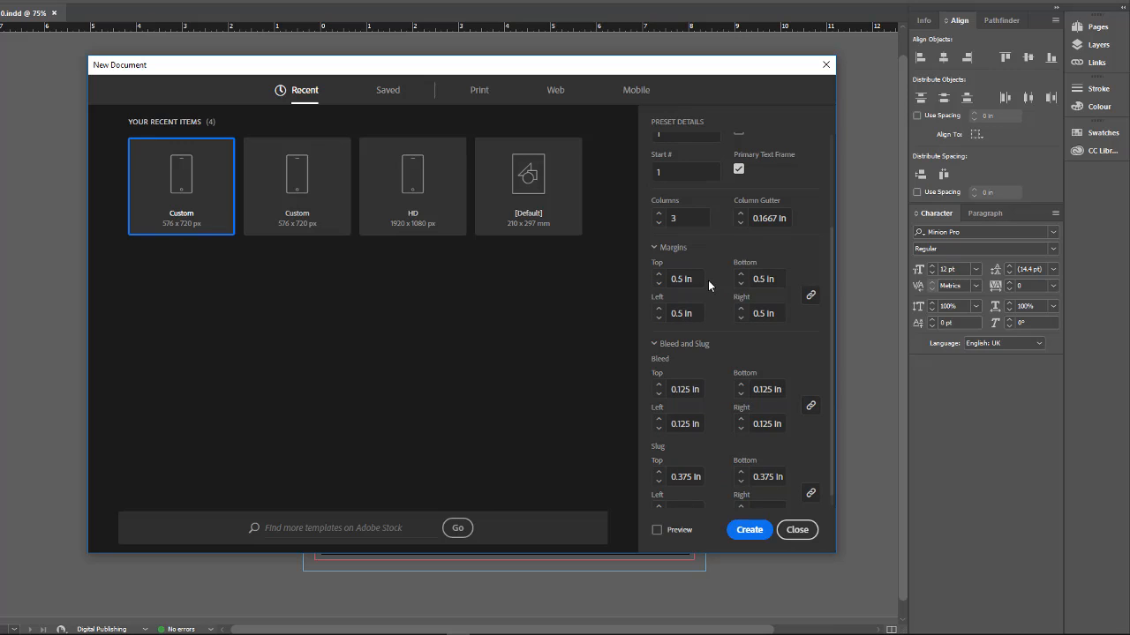
{"action": "scroll", "coordinate": [716, 315], "scroll_direction": "down", "scroll_amount": 1}
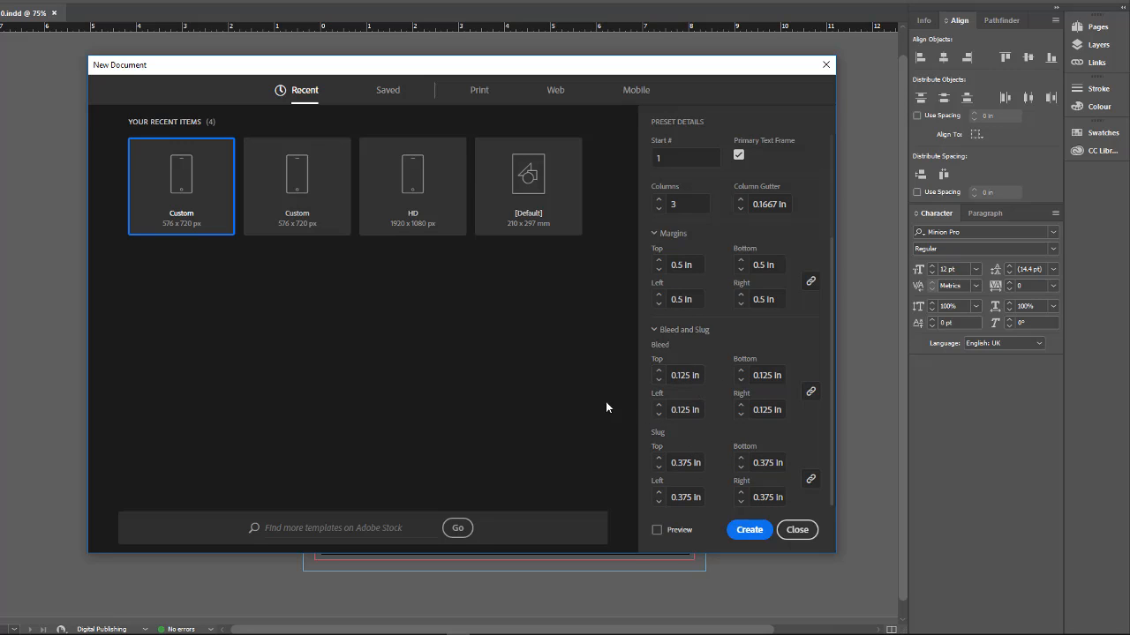
{"action": "left_click_drag", "start_coordinate": [391, 65], "coordinate": [463, 60]}
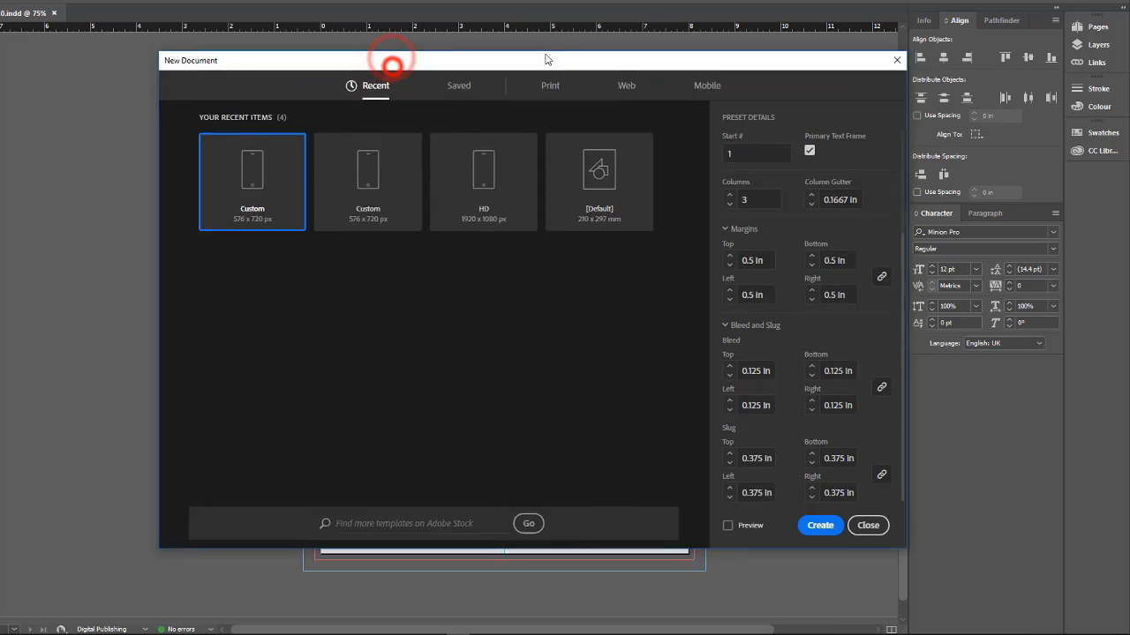
{"action": "left_click_drag", "start_coordinate": [545, 59], "coordinate": [676, 44]}
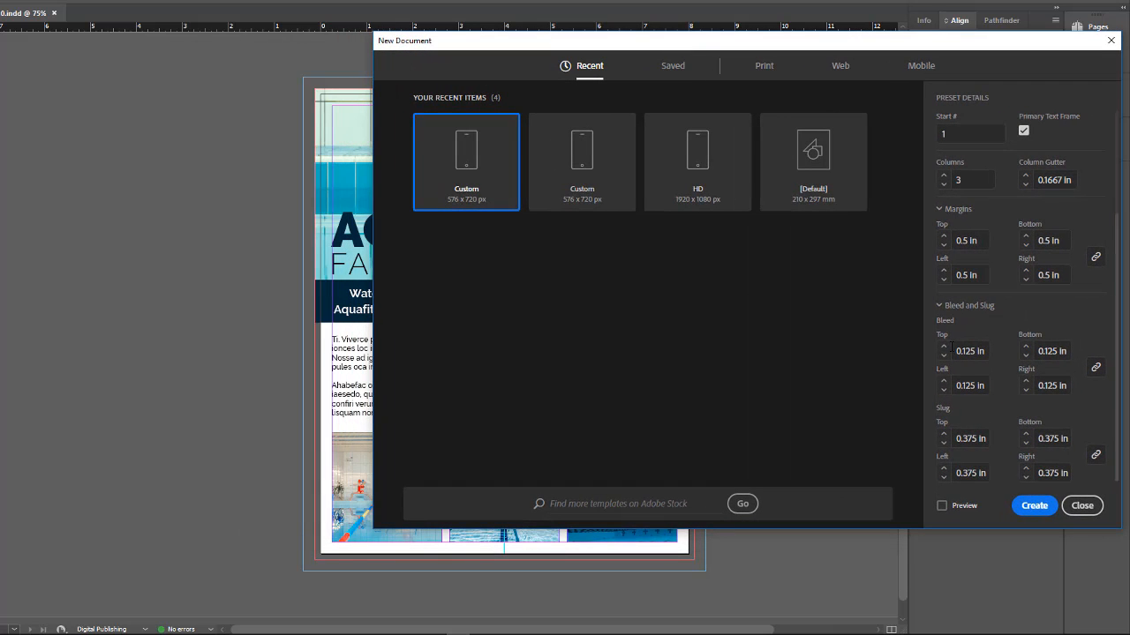
{"action": "left_click", "coordinate": [943, 508]}
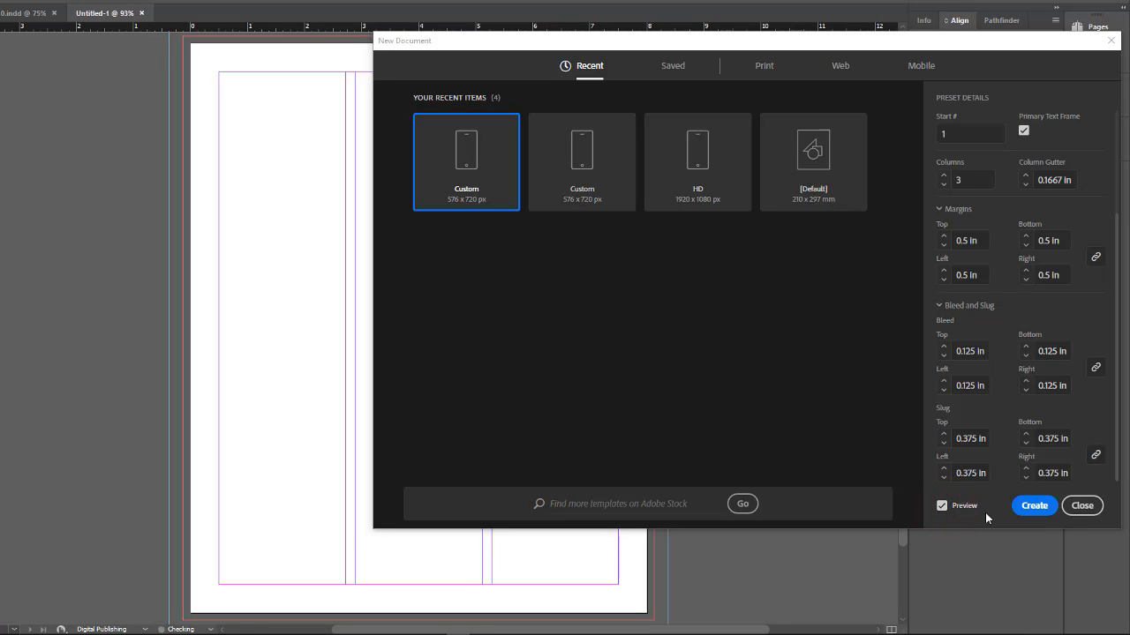
{"action": "left_click_drag", "start_coordinate": [582, 38], "coordinate": [564, 86]}
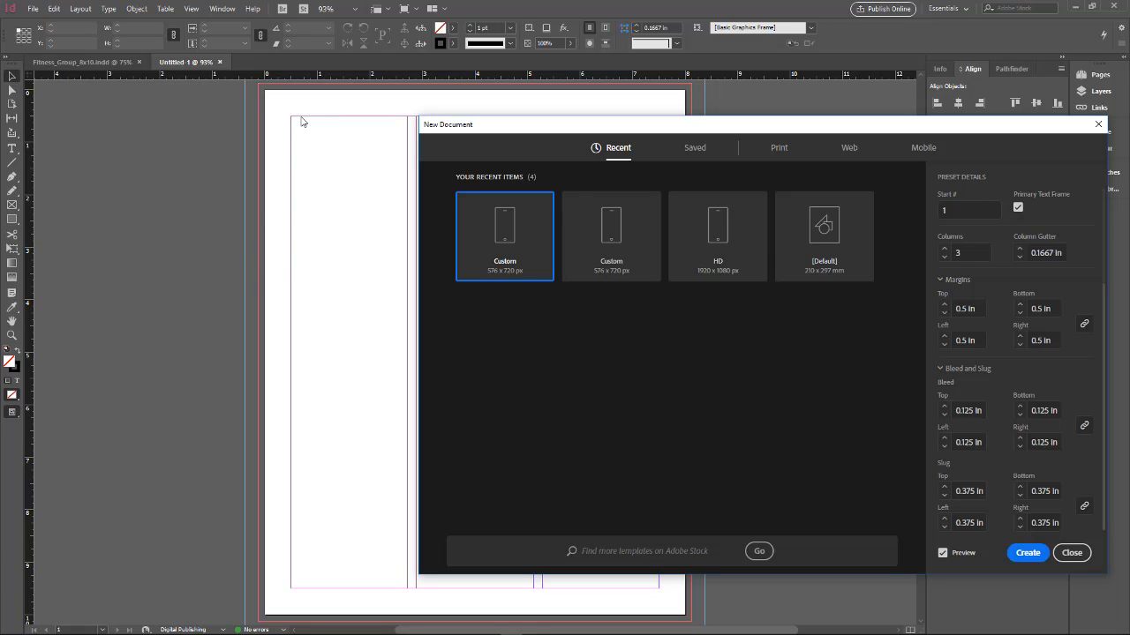
{"action": "left_click_drag", "start_coordinate": [504, 124], "coordinate": [416, 110]}
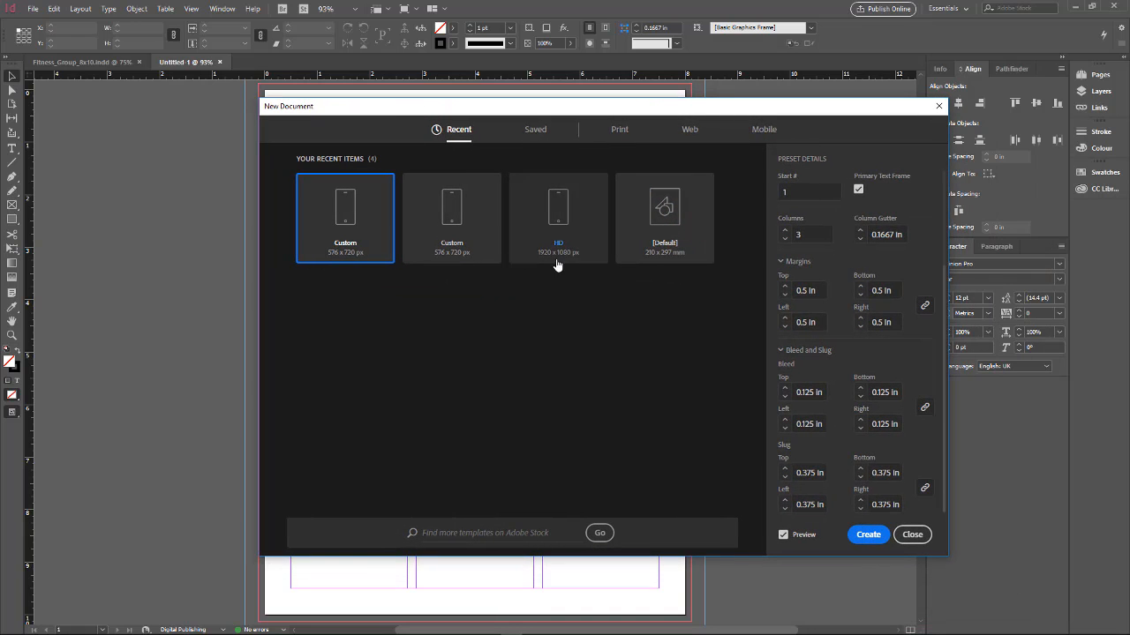
Turn off the primary text frame and create the 8 x 10 in portrait document with three columns
{"action": "scroll", "coordinate": [853, 335], "scroll_direction": "up", "scroll_amount": 3}
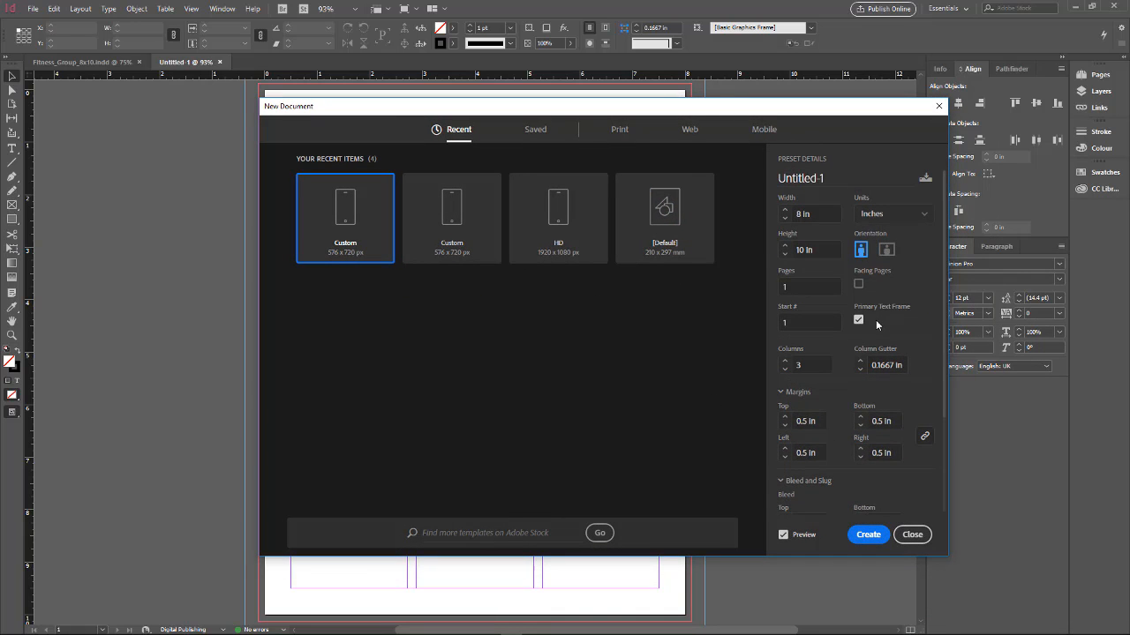
{"action": "scroll", "coordinate": [875, 319], "scroll_direction": "down", "scroll_amount": 1}
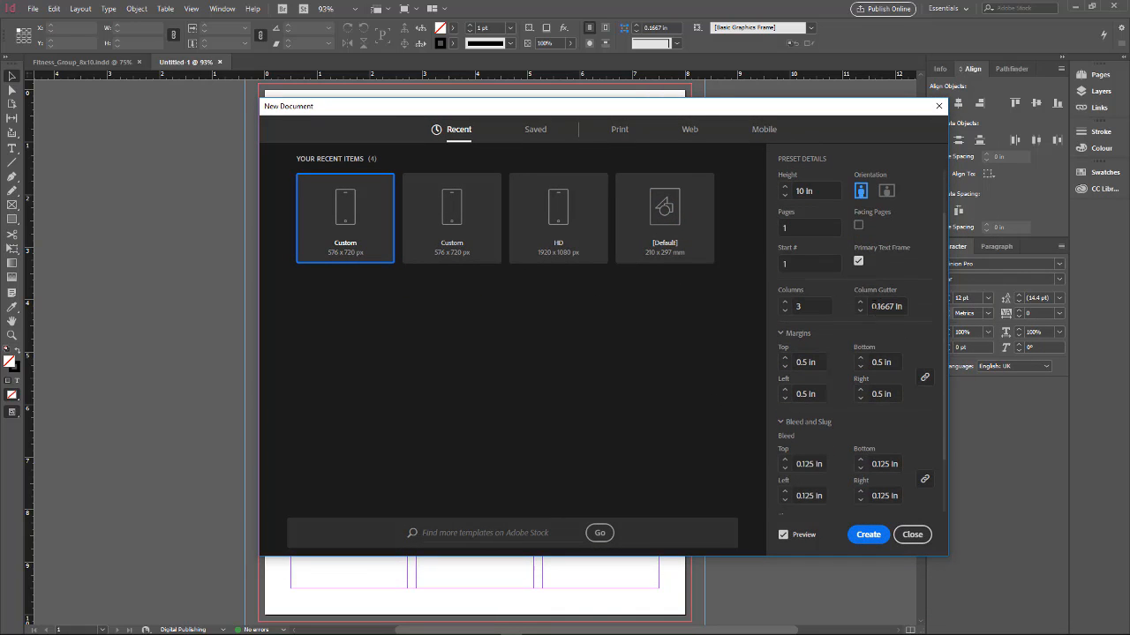
{"action": "left_click", "coordinate": [858, 262]}
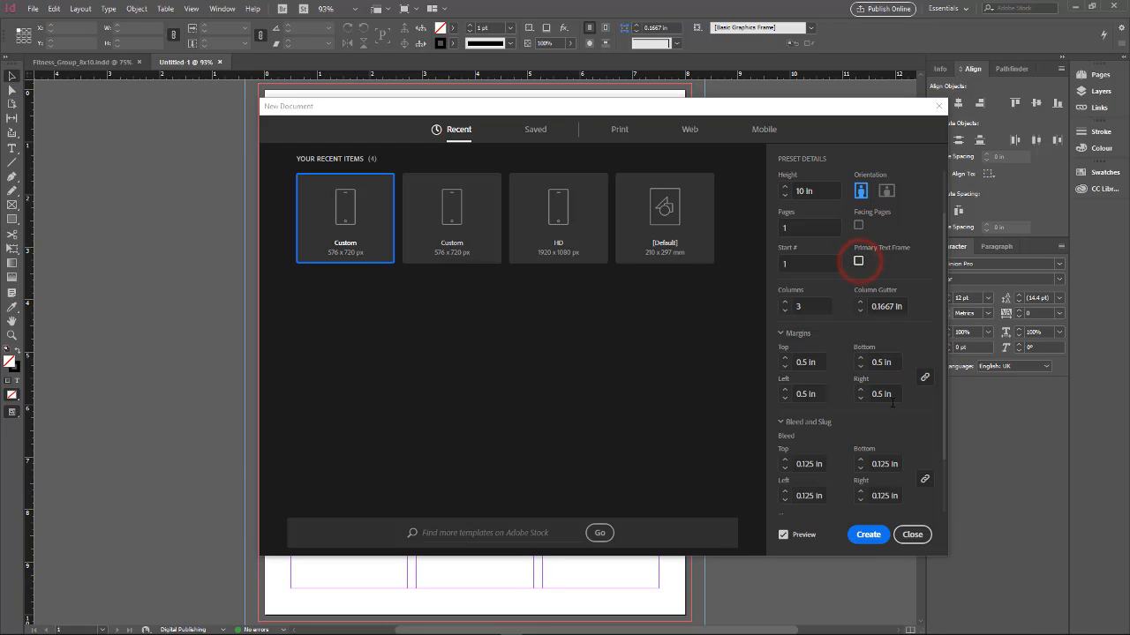
{"action": "left_click", "coordinate": [869, 535]}
{"action": "left_click", "coordinate": [871, 536]}
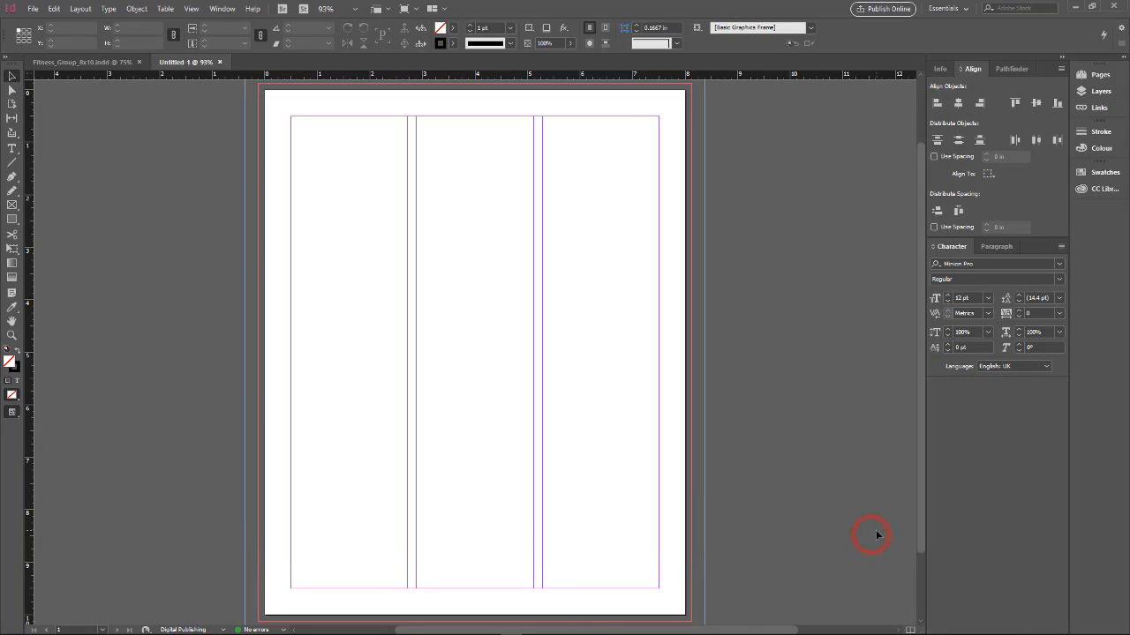
{"action": "left_click", "coordinate": [303, 107]}
Switch to the Google Slides brief and copy the phrase "new fall swim fitness program" from the first bullet
{"action": "key", "text": "alt+Tab"}
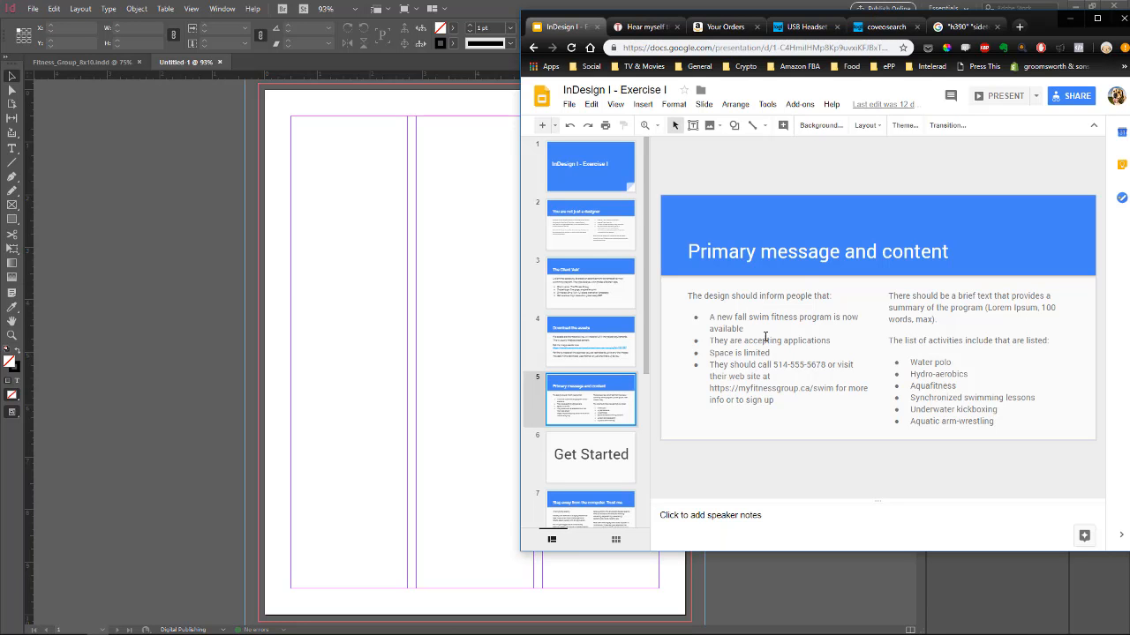
{"action": "left_click", "coordinate": [726, 317]}
{"action": "left_click_drag", "start_coordinate": [716, 318], "coordinate": [831, 318]}
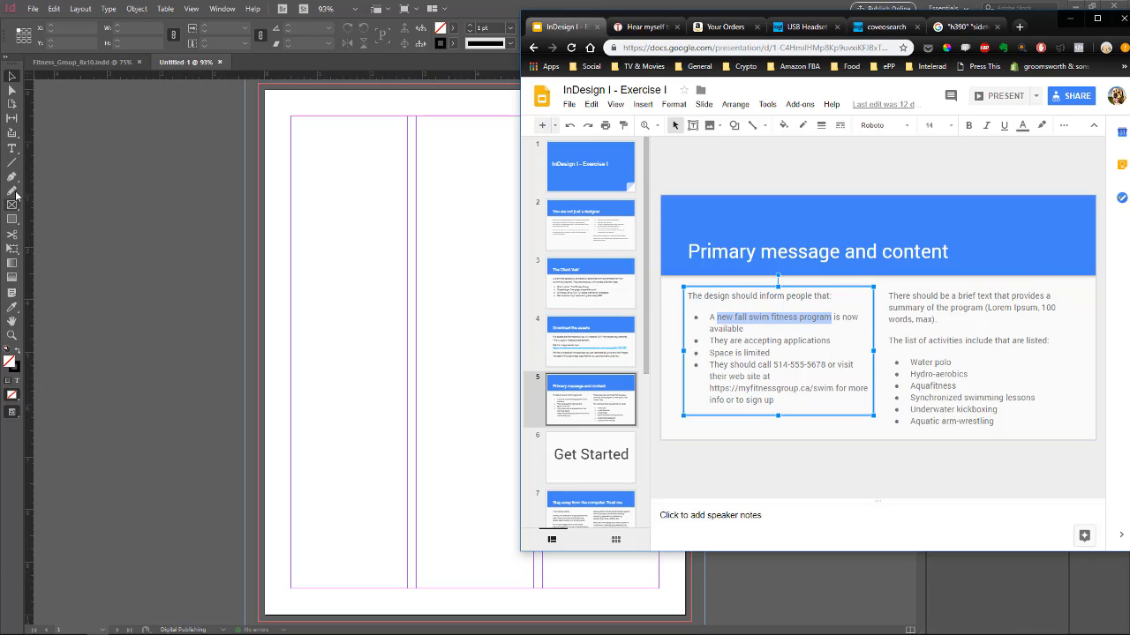
Return to InDesign, draw a text frame about 3 x 1.9 in on the pasteboard beside the page and insert "new fall swim fitness program"
{"action": "left_click", "coordinate": [11, 152]}
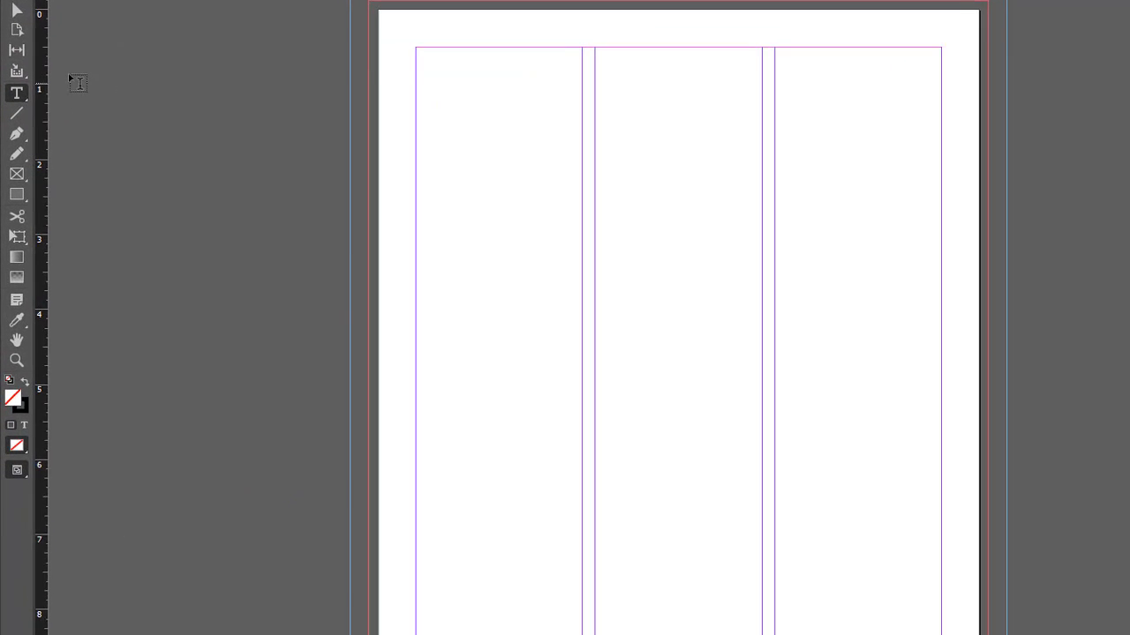
{"action": "left_click_drag", "start_coordinate": [48, 129], "coordinate": [205, 226]}
{"action": "left_click_drag", "start_coordinate": [306, 201], "coordinate": [305, 202]}
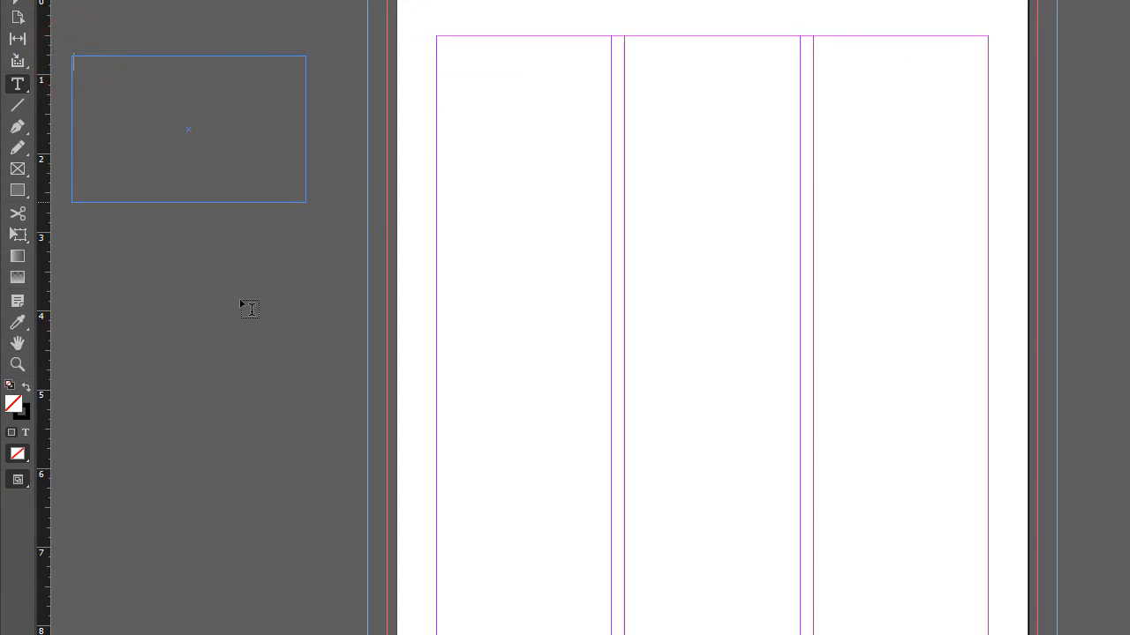
{"action": "type", "text": "new fall swim fitness program"}
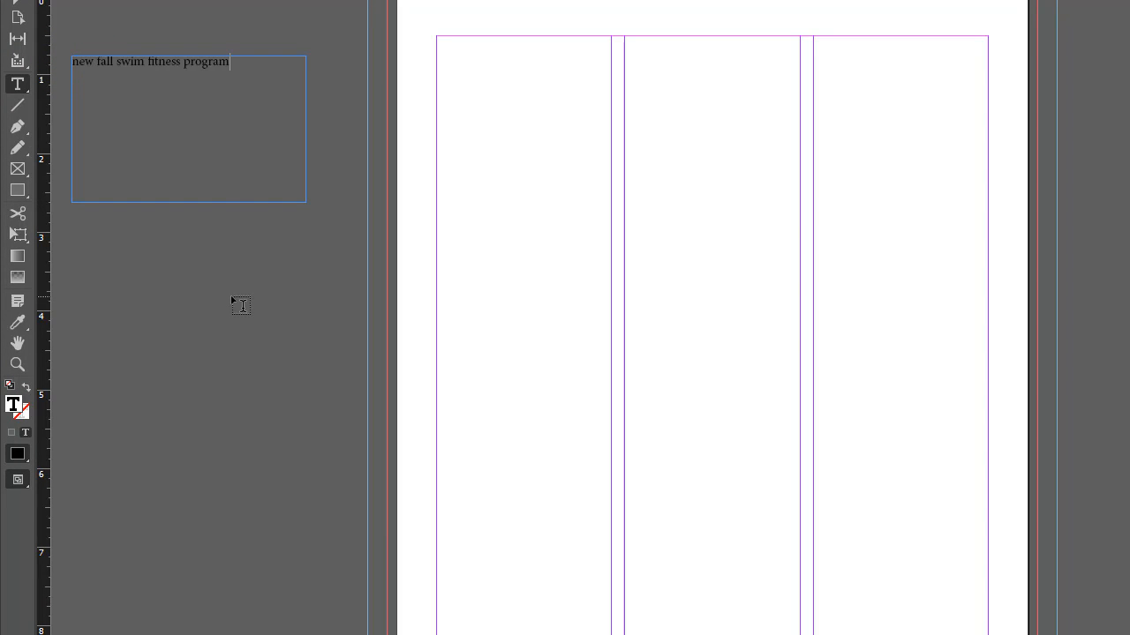
Shrink the "new fall swim fitness program" text frame to about 2.2 x 0.9 in
{"action": "left_click", "coordinate": [16, 3]}
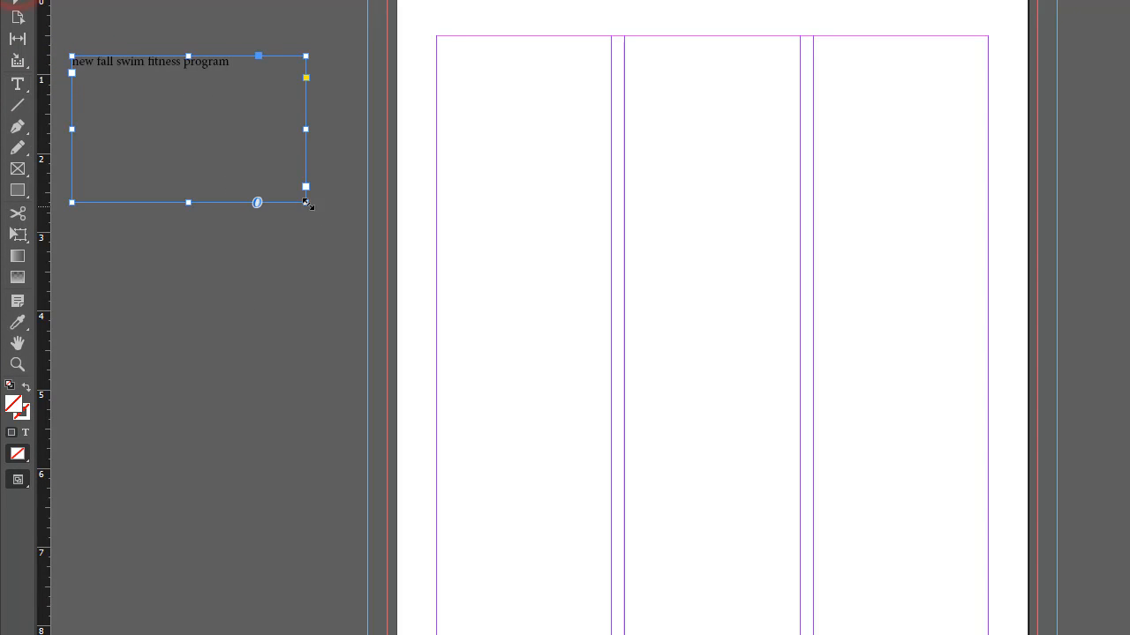
{"action": "left_click_drag", "start_coordinate": [305, 202], "coordinate": [248, 128]}
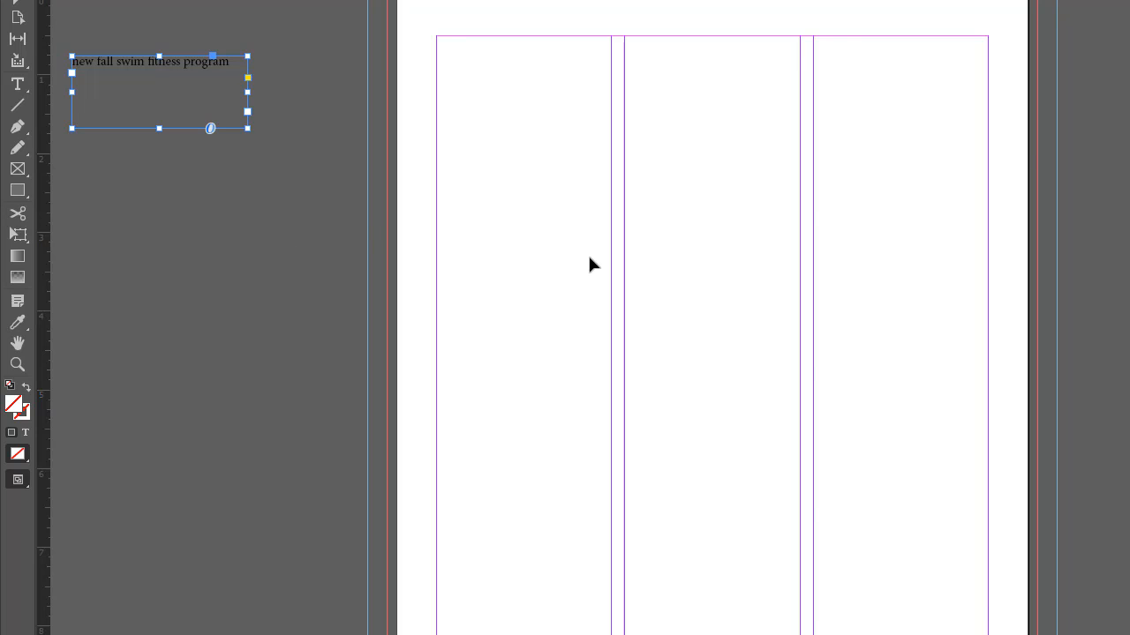
Switch to the Google Slides brief and copy "accepting applications" from the second bullet
{"action": "key", "text": "alt+Tab"}
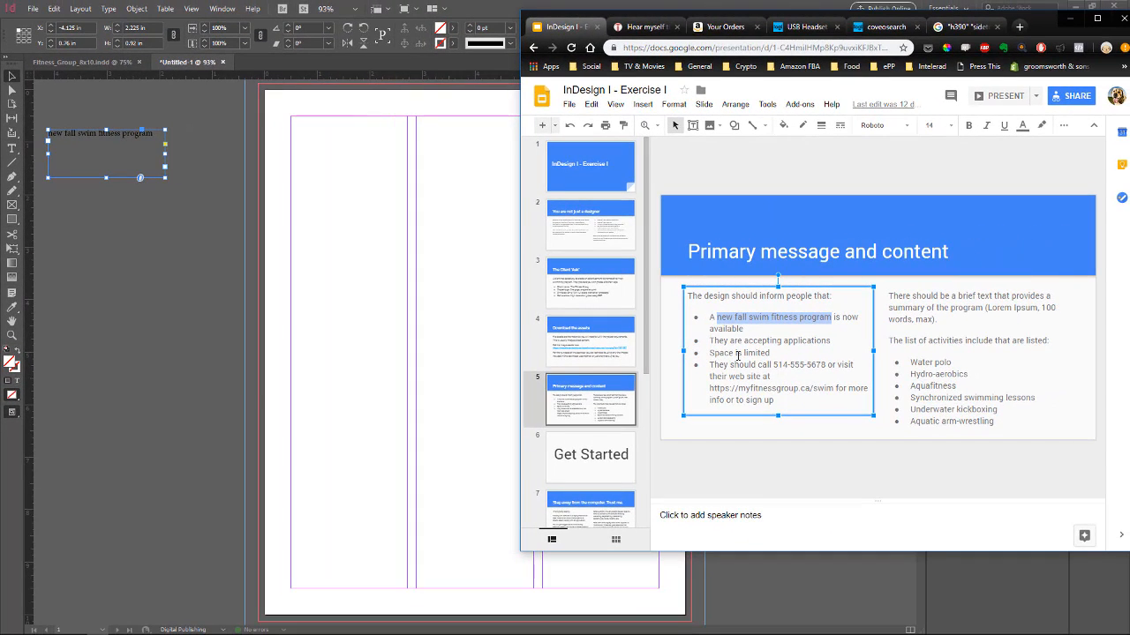
{"action": "mouse_move", "coordinate": [711, 340]}
{"action": "left_mouse_down"}
{"action": "mouse_move", "coordinate": [779, 351]}
{"action": "mouse_move", "coordinate": [714, 342]}
{"action": "left_mouse_up"}
{"action": "left_click", "coordinate": [767, 350]}
{"action": "left_click", "coordinate": [744, 341]}
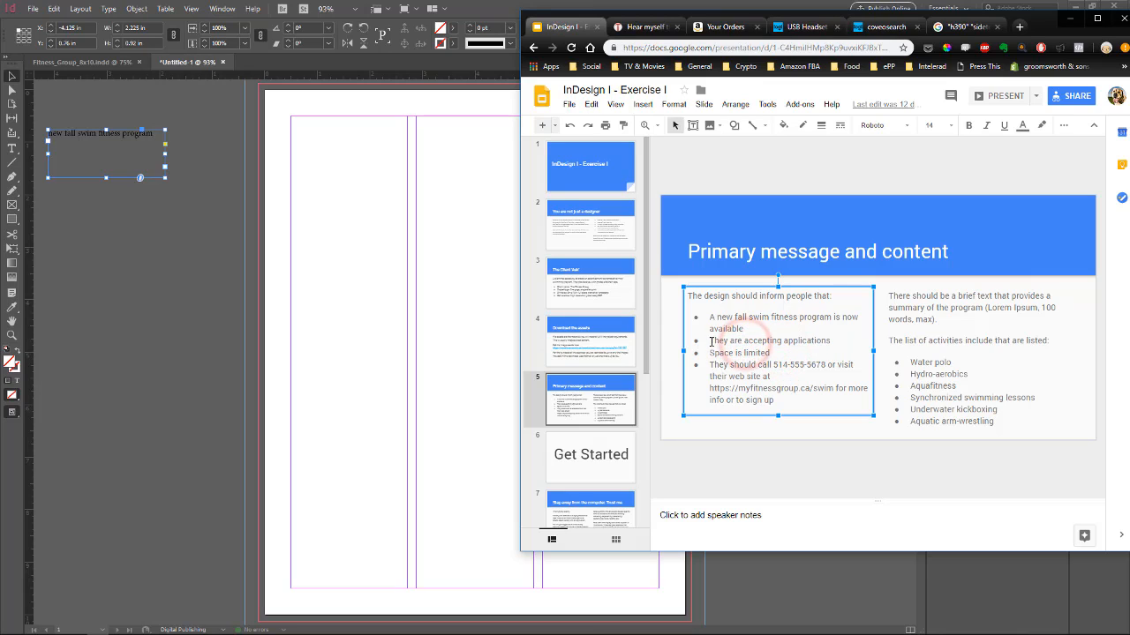
{"action": "left_click_drag", "start_coordinate": [744, 340], "coordinate": [831, 340]}
{"action": "key", "text": "ctrl+c"}
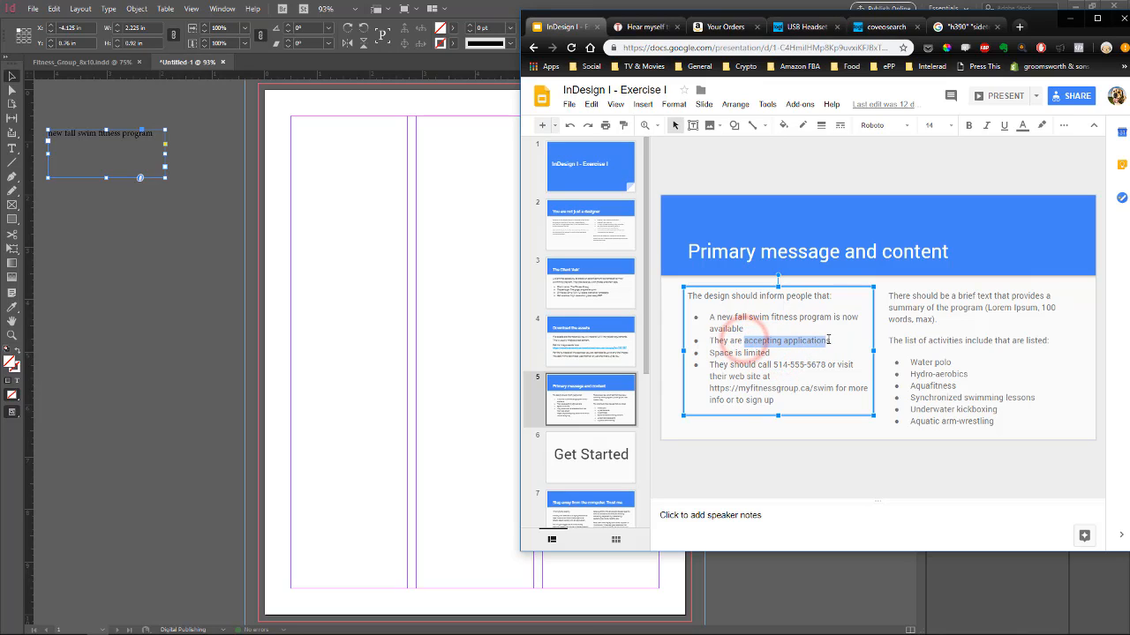
Return to InDesign, draw a text frame about 2 x 0.9 in below the first one and insert "accepting applications"
{"action": "left_click", "coordinate": [12, 148]}
{"action": "left_click_drag", "start_coordinate": [48, 197], "coordinate": [152, 242]}
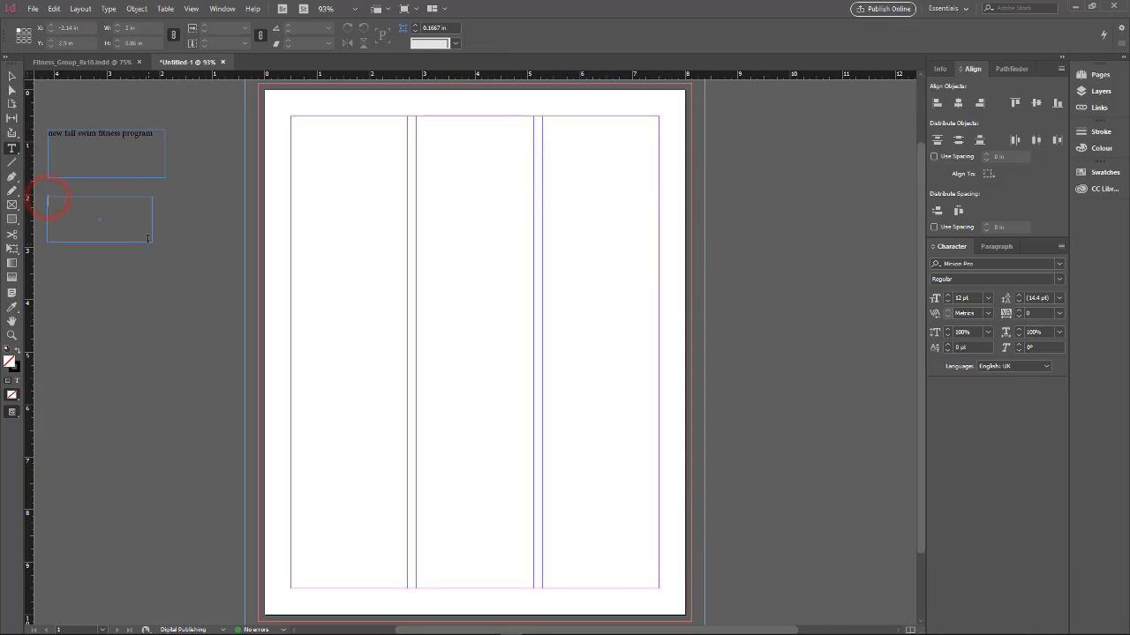
{"action": "key", "text": "ctrl+v"}
{"action": "left_click", "coordinate": [11, 76]}
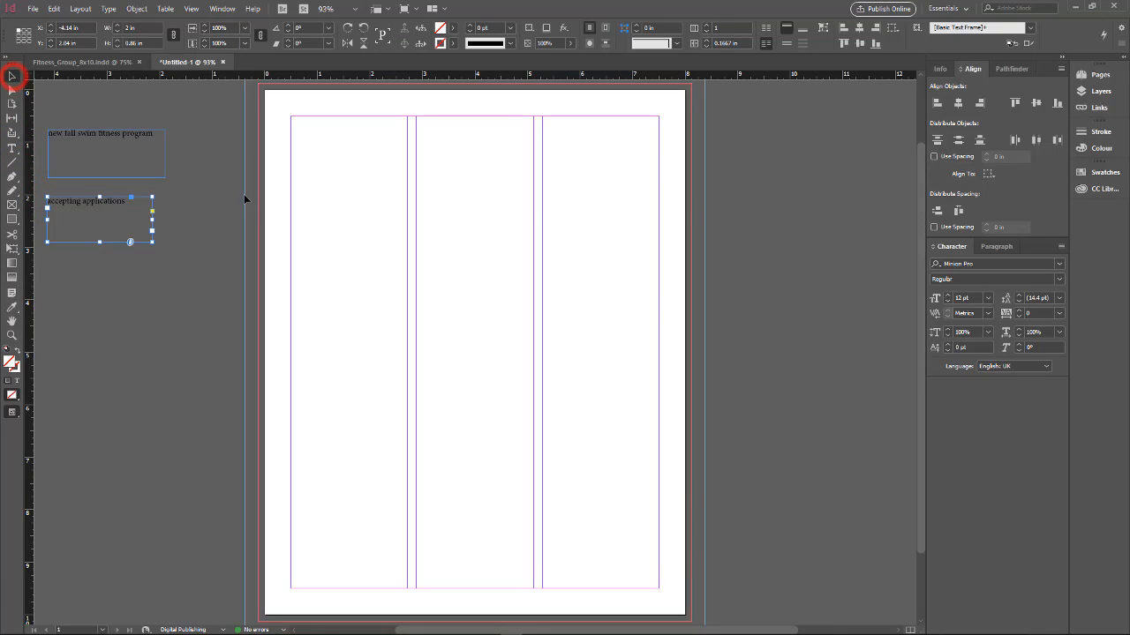
Switch to the Google Slides brief and copy the third bullet, "Space is limited"
{"action": "key", "text": "alt+Tab"}
{"action": "left_click", "coordinate": [751, 357]}
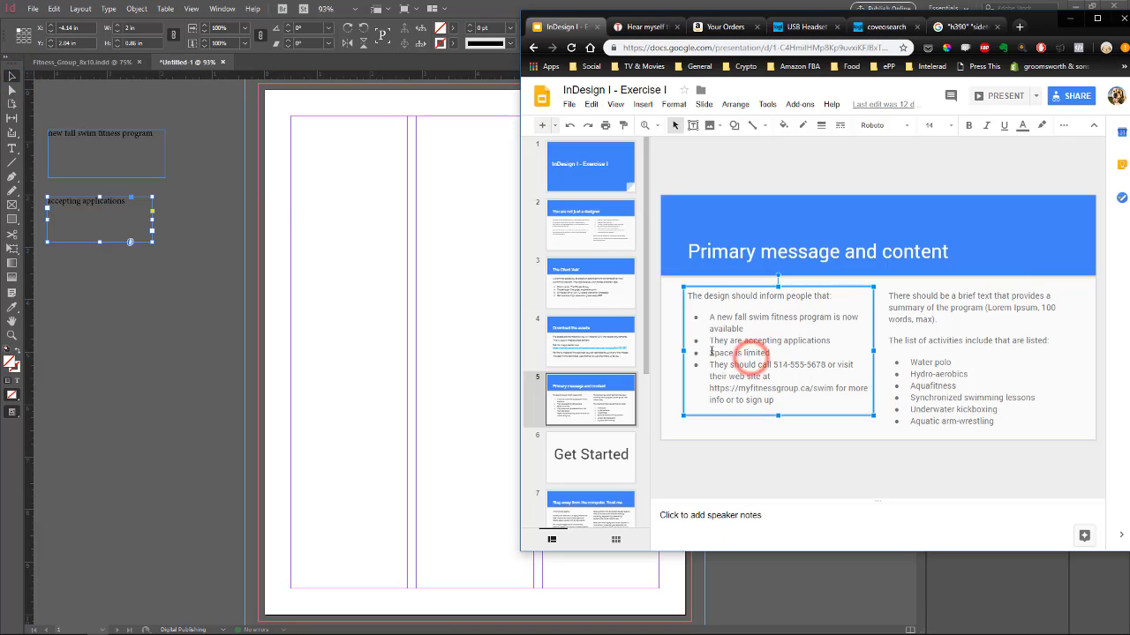
{"action": "left_click_drag", "start_coordinate": [708, 351], "coordinate": [770, 352]}
{"action": "key", "text": "ctrl+c"}
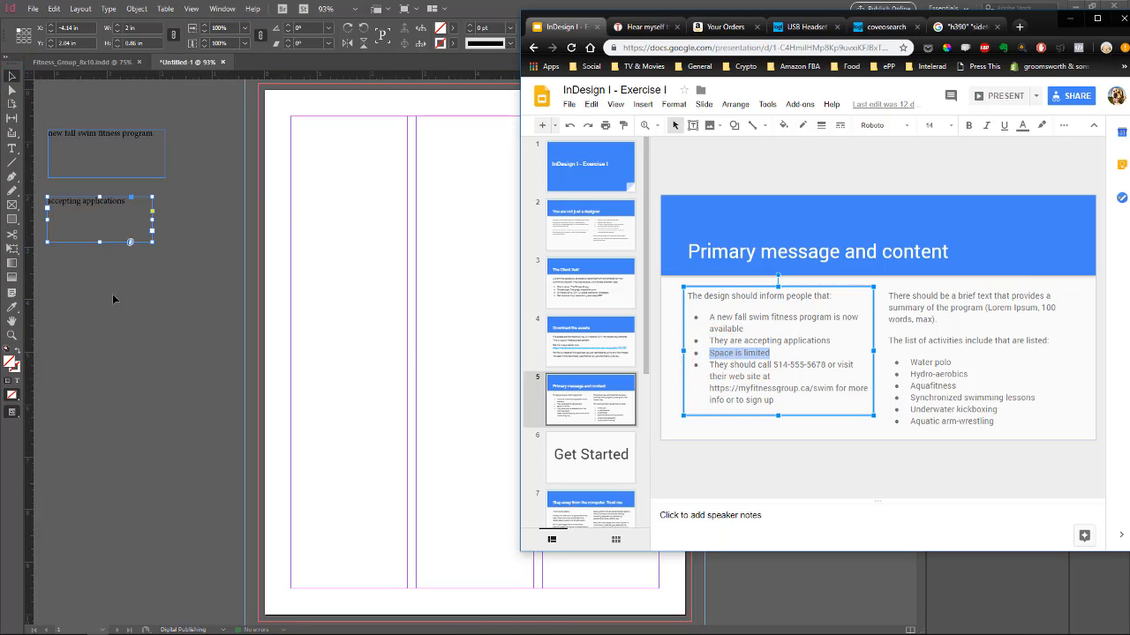
Return to InDesign, draw a third text frame on the pasteboard below "accepting applications" and insert "Space is limited"
{"action": "left_click", "coordinate": [115, 293]}
{"action": "key", "text": "t"}
{"action": "left_click_drag", "start_coordinate": [63, 256], "coordinate": [182, 308]}
{"action": "key", "text": "ctrl+v"}
Switch to the Google Slides brief and copy the fourth bullet's text from "call" through "to sign up"
{"action": "key", "text": "alt+Tab"}
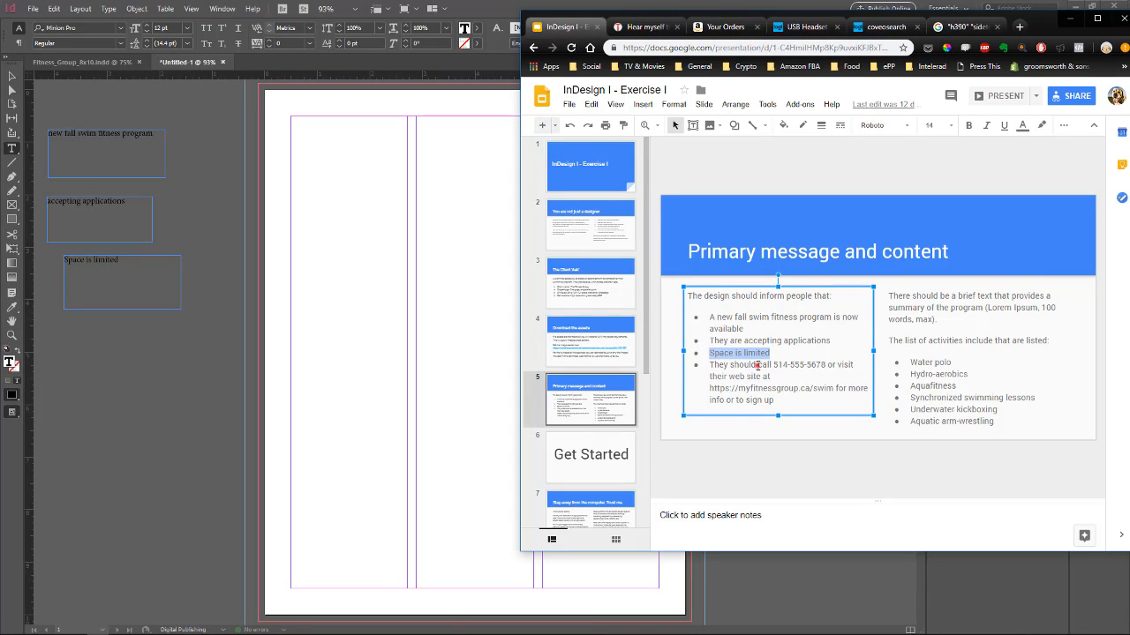
{"action": "left_click_drag", "start_coordinate": [757, 365], "coordinate": [776, 401]}
{"action": "key", "text": "ctrl+c"}
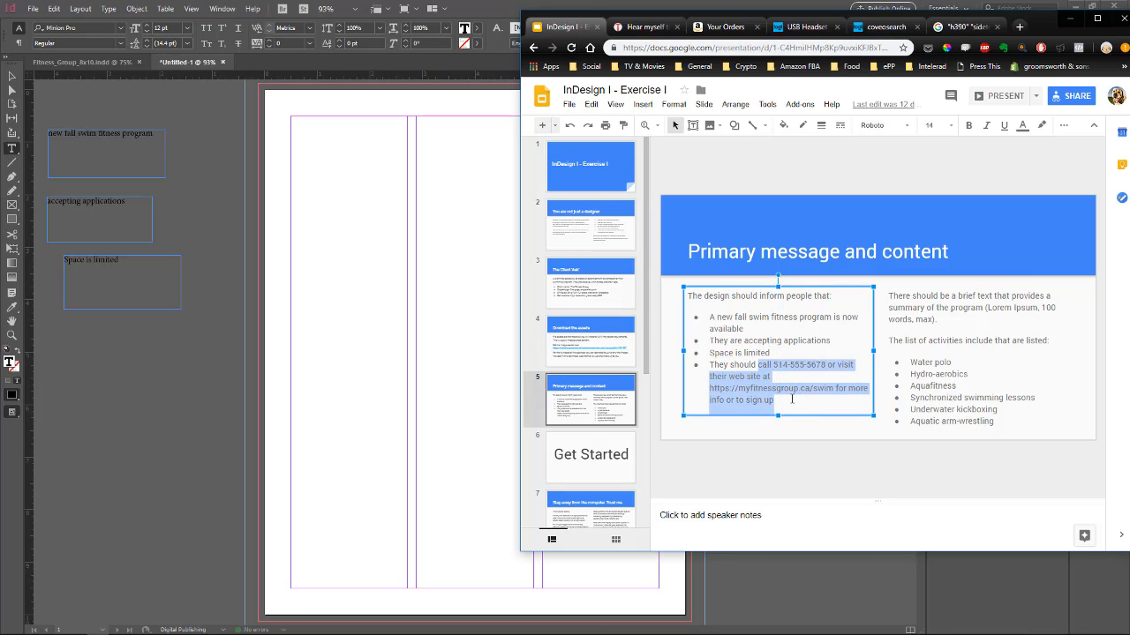
Return to InDesign, draw a text frame about 2.5 x 1.2 in below "Space is limited" and insert the phone and website text
{"action": "left_click", "coordinate": [132, 357]}
{"action": "left_click_drag", "start_coordinate": [75, 316], "coordinate": [212, 381]}
{"action": "key", "text": "ctrl+v"}
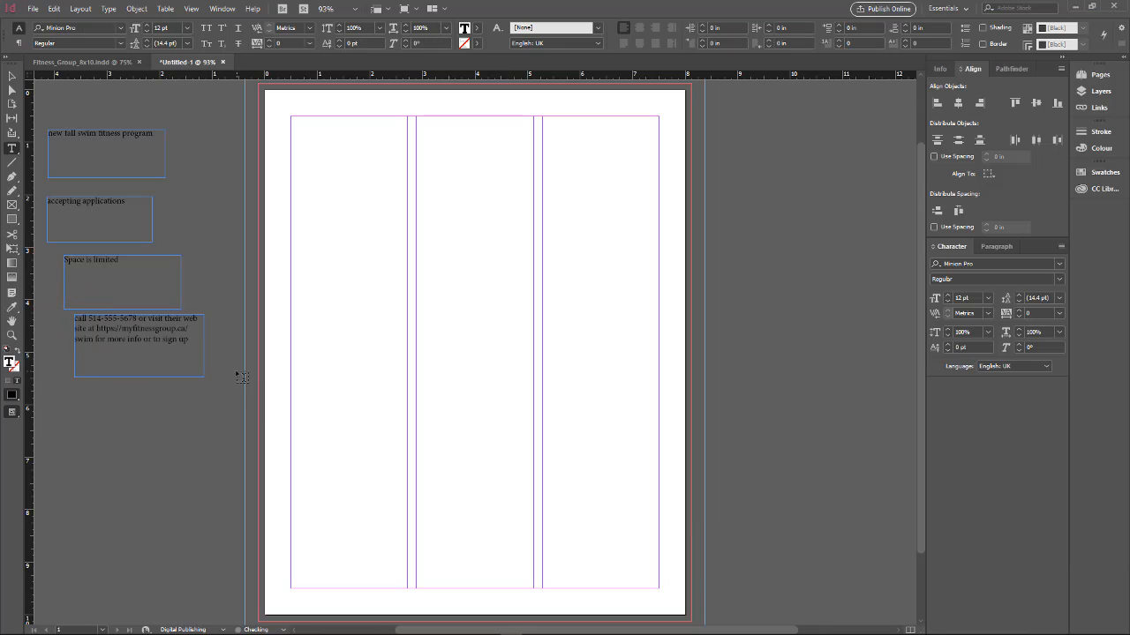
{"action": "left_click", "coordinate": [18, 76]}
Switch to the Google Slides brief and copy the six activities from "Water polo" to "Aquatic arm-wrestling"
{"action": "key", "text": "alt+Tab"}
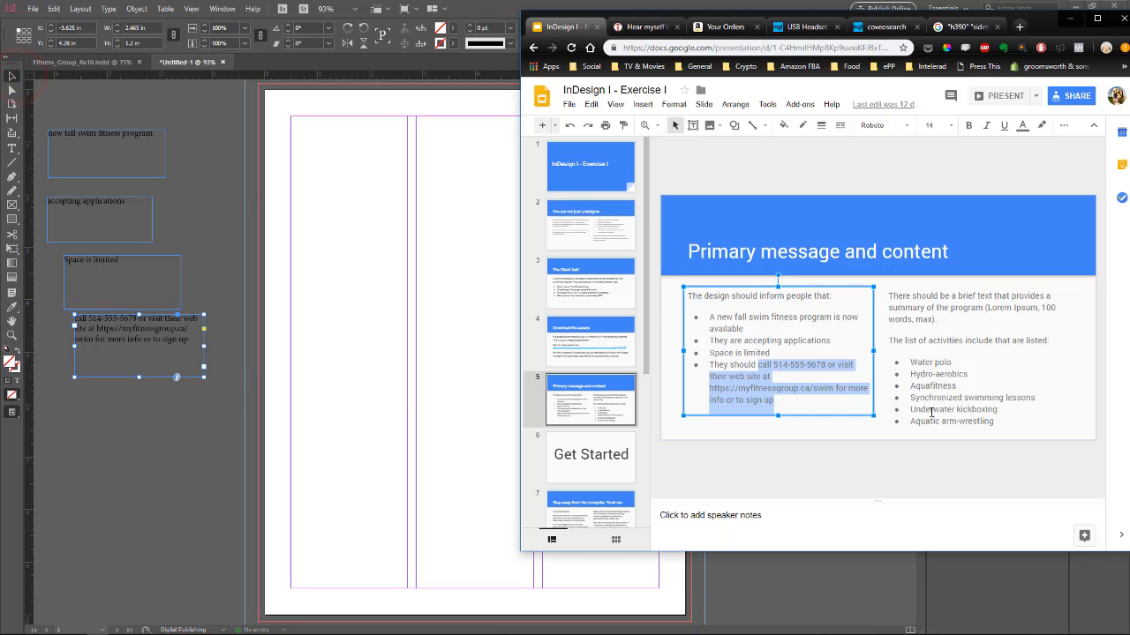
{"action": "left_click", "coordinate": [922, 368]}
{"action": "left_click_drag", "start_coordinate": [908, 361], "coordinate": [1006, 417]}
{"action": "key", "text": "ctrl+c"}
Return to InDesign, draw a text frame about 2.1 x 1.6 in below the contact text and insert the activity list
{"action": "left_click", "coordinate": [175, 428]}
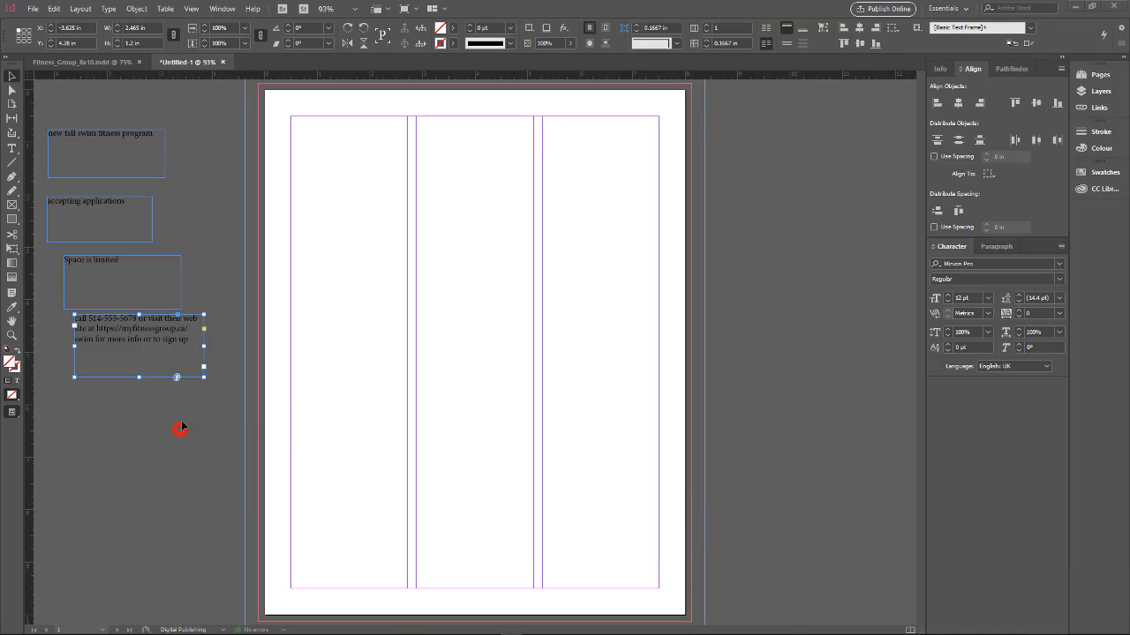
{"action": "key", "text": "t"}
{"action": "mouse_move", "coordinate": [68, 389]}
{"action": "left_mouse_down"}
{"action": "mouse_move", "coordinate": [154, 430]}
{"action": "mouse_move", "coordinate": [178, 473]}
{"action": "left_mouse_up"}
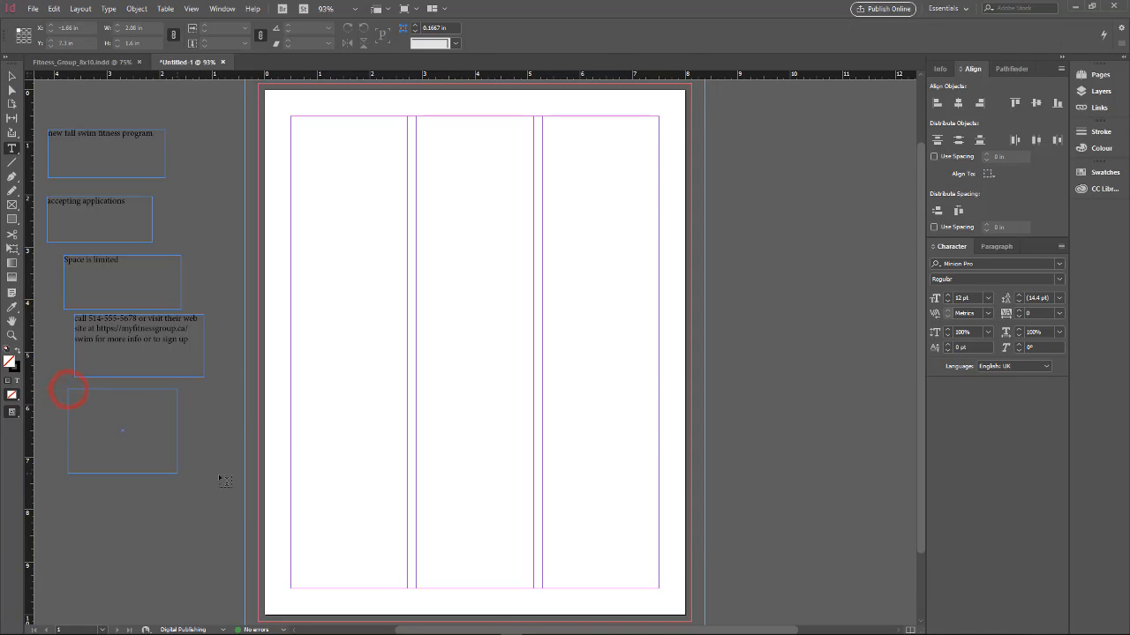
{"action": "key", "text": "ctrl+v"}
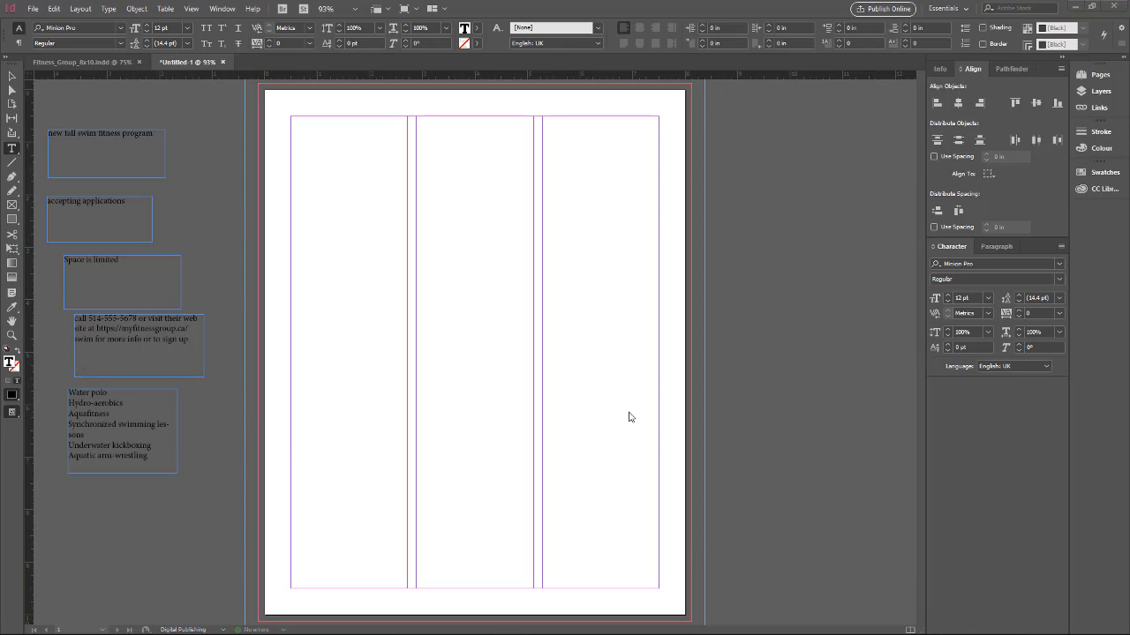
Check the Google Slides brief's requirement for the program summary text, and return to InDesign
{"action": "key", "text": "alt+Tab"}
{"action": "left_click", "coordinate": [934, 305]}
{"action": "left_click", "coordinate": [890, 295]}
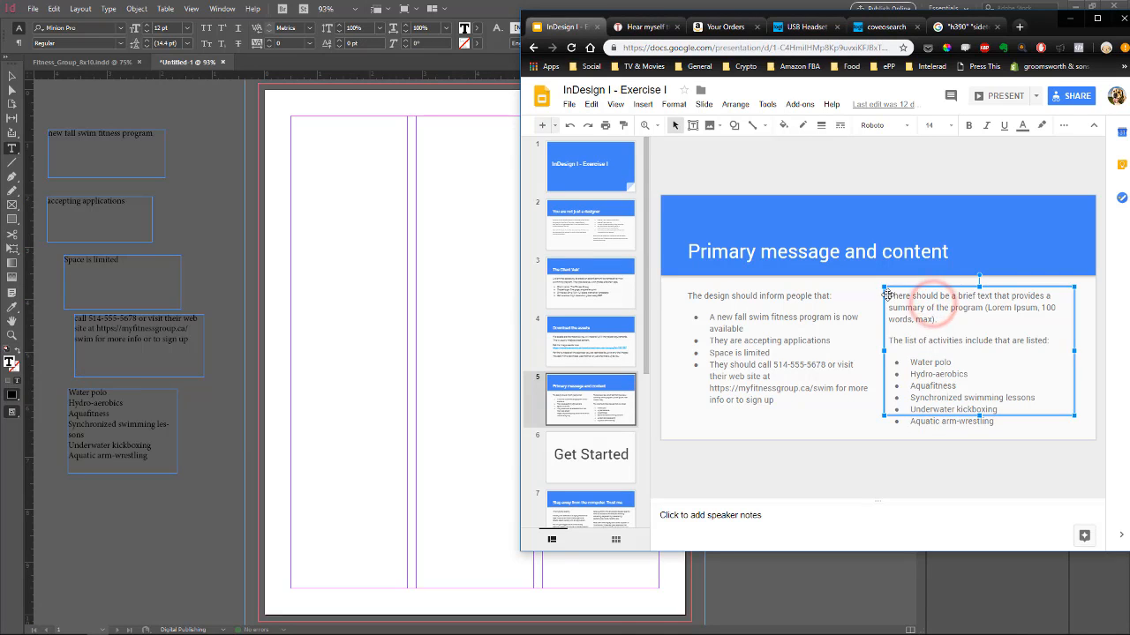
{"action": "left_click_drag", "start_coordinate": [890, 295], "coordinate": [1006, 316]}
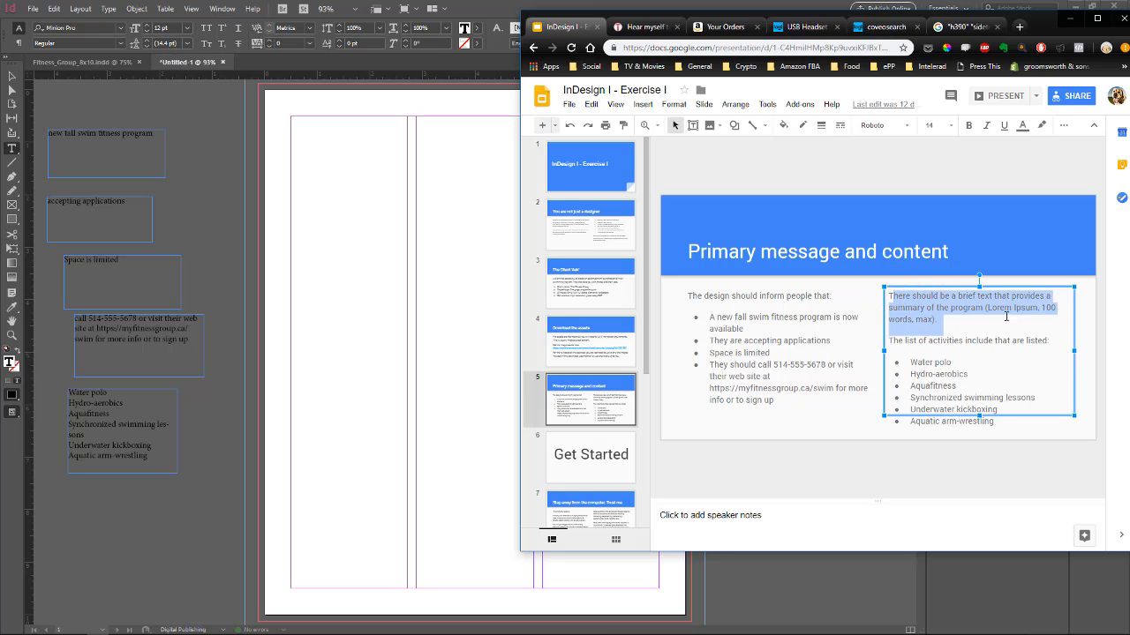
{"action": "left_click", "coordinate": [185, 496]}
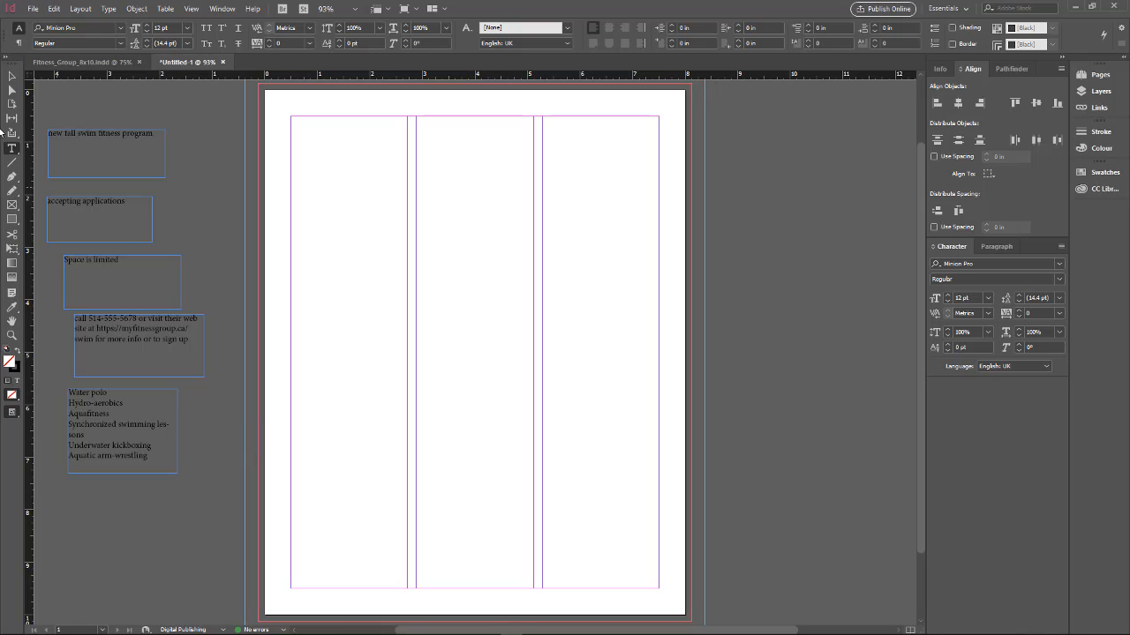
Reposition the three upper text frames on the pasteboard slightly closer to the page, keeping their stacking order
{"action": "left_click", "coordinate": [11, 75]}
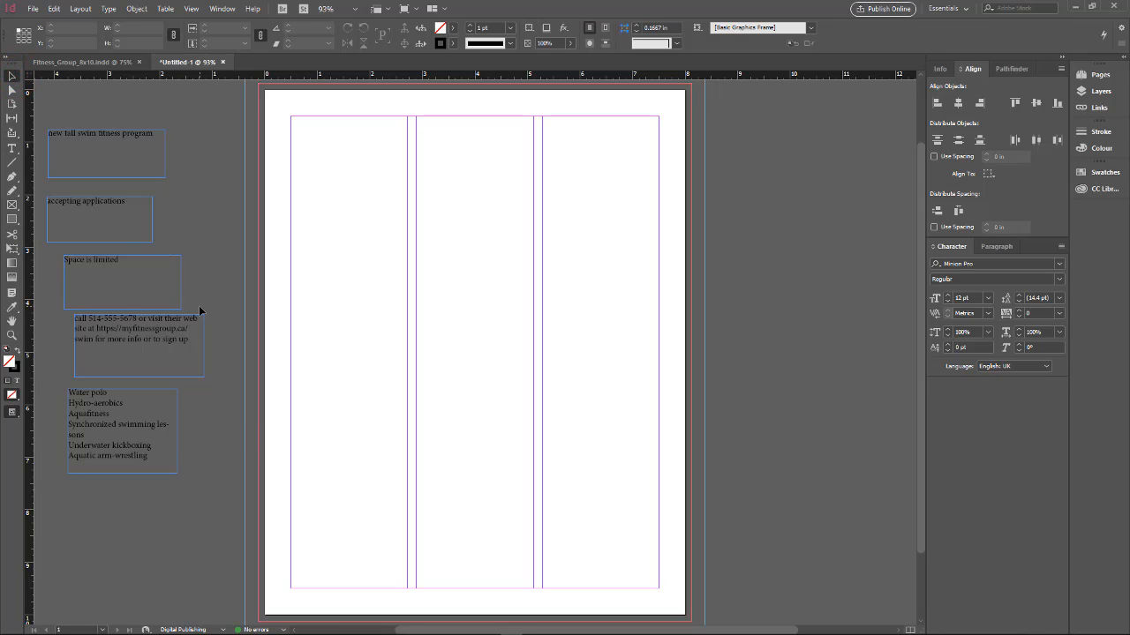
{"action": "left_click_drag", "start_coordinate": [85, 139], "coordinate": [116, 125]}
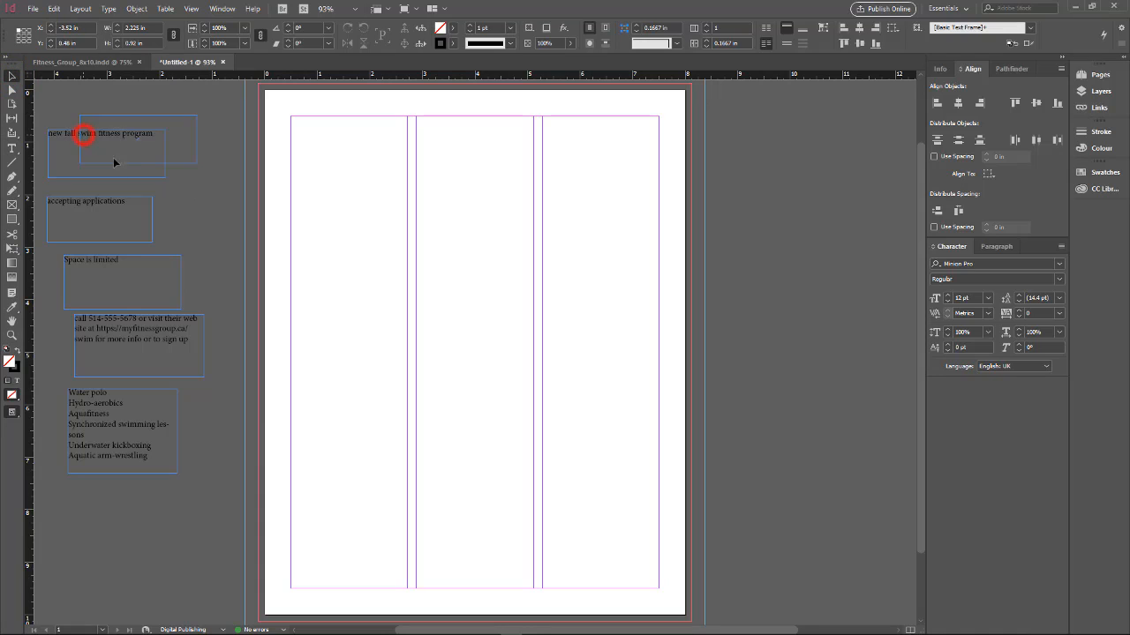
{"action": "left_click_drag", "start_coordinate": [106, 198], "coordinate": [153, 167]}
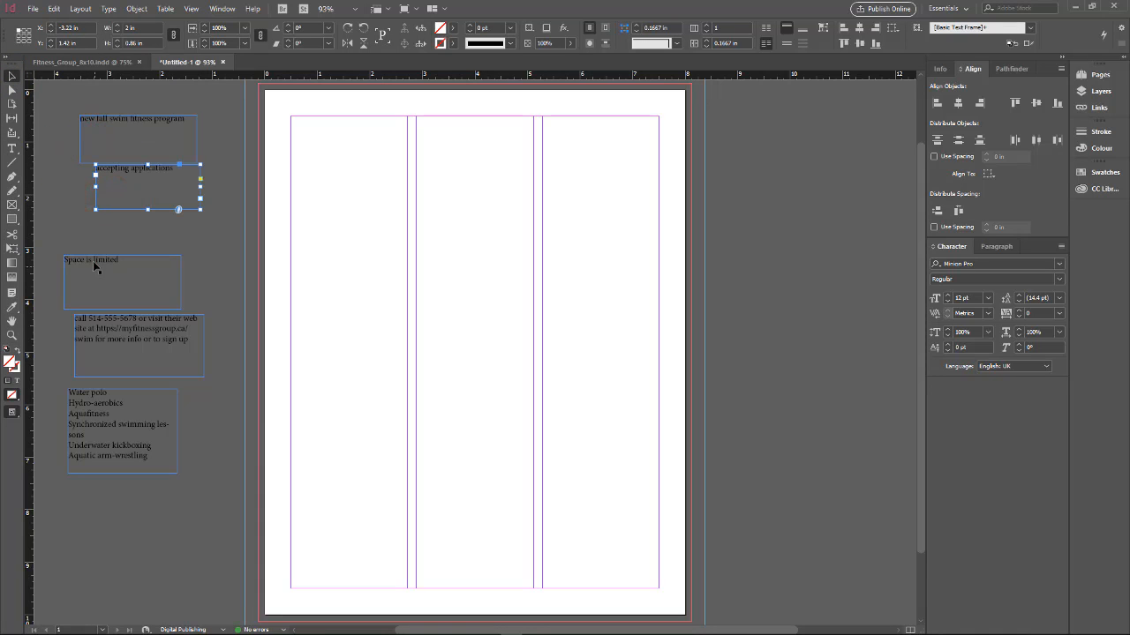
{"action": "left_click_drag", "start_coordinate": [94, 257], "coordinate": [122, 253]}
{"action": "left_click_drag", "start_coordinate": [134, 167], "coordinate": [121, 225]}
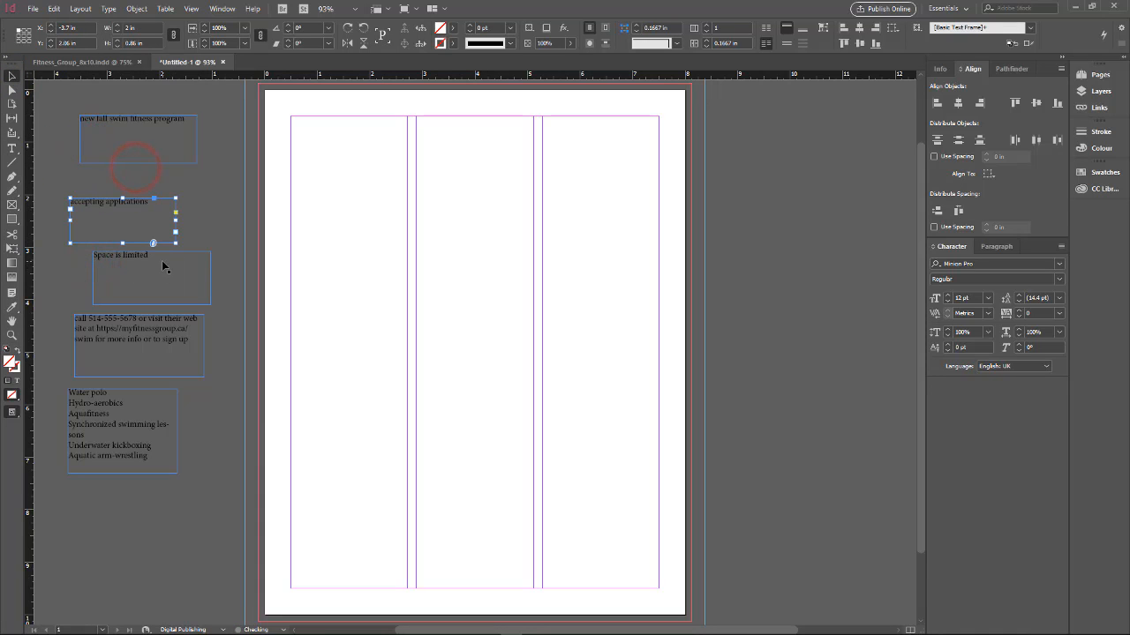
Replace "swim" with "aqua" in the first text frame, using the finished Fitness_Group_8x10.indd ad as reference
{"action": "left_click", "coordinate": [129, 125]}
{"action": "double_click", "coordinate": [130, 123]}
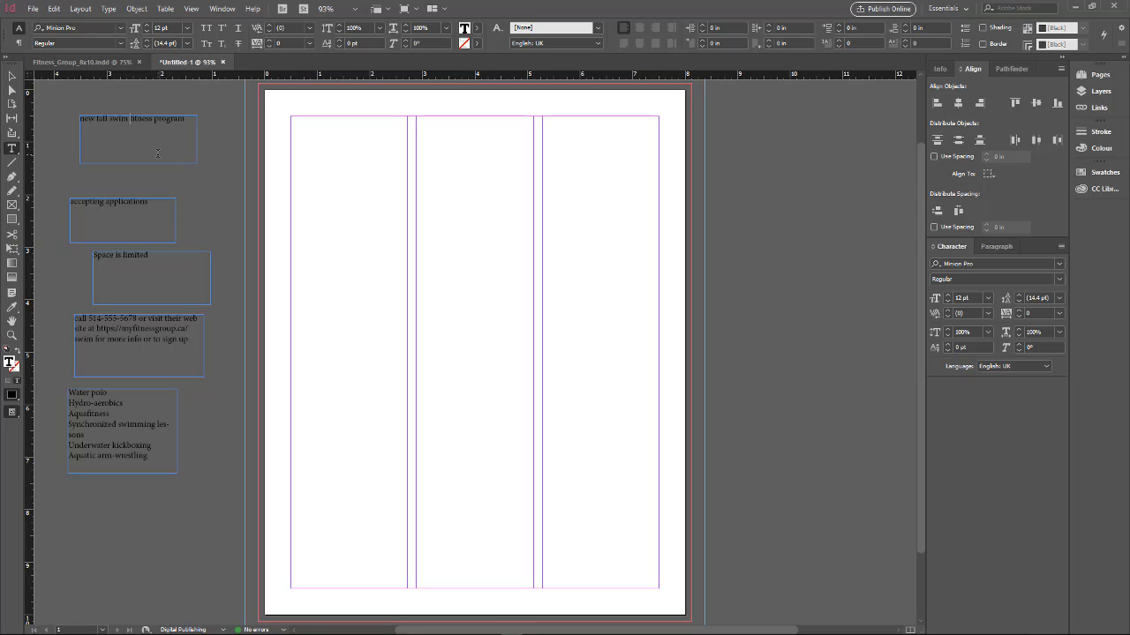
{"action": "left_click", "coordinate": [75, 64]}
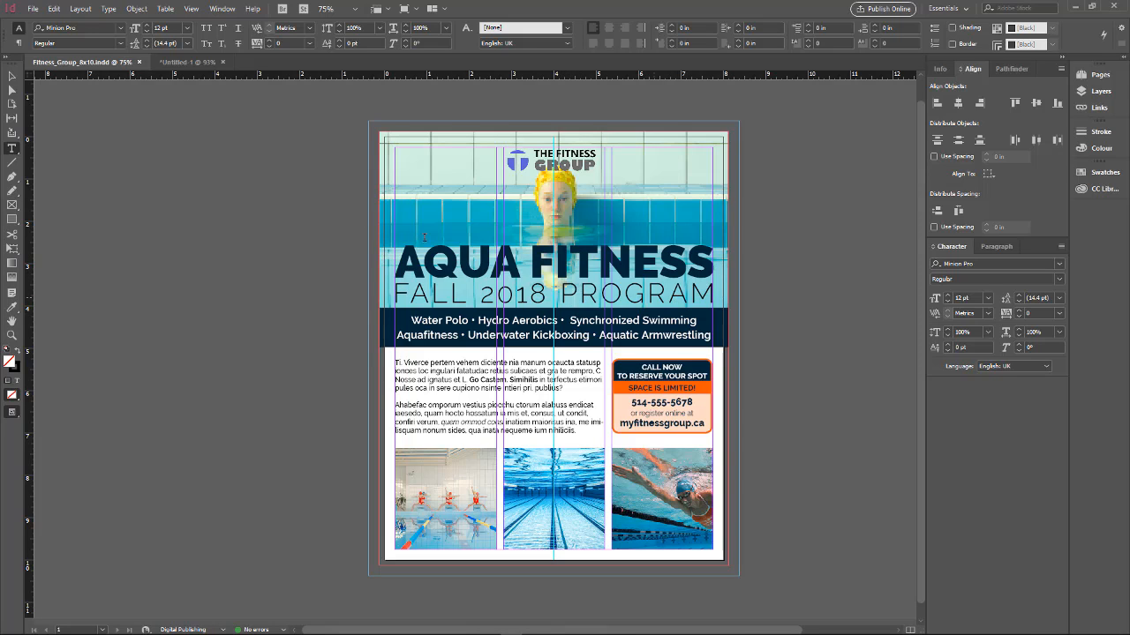
{"action": "left_click", "coordinate": [179, 61]}
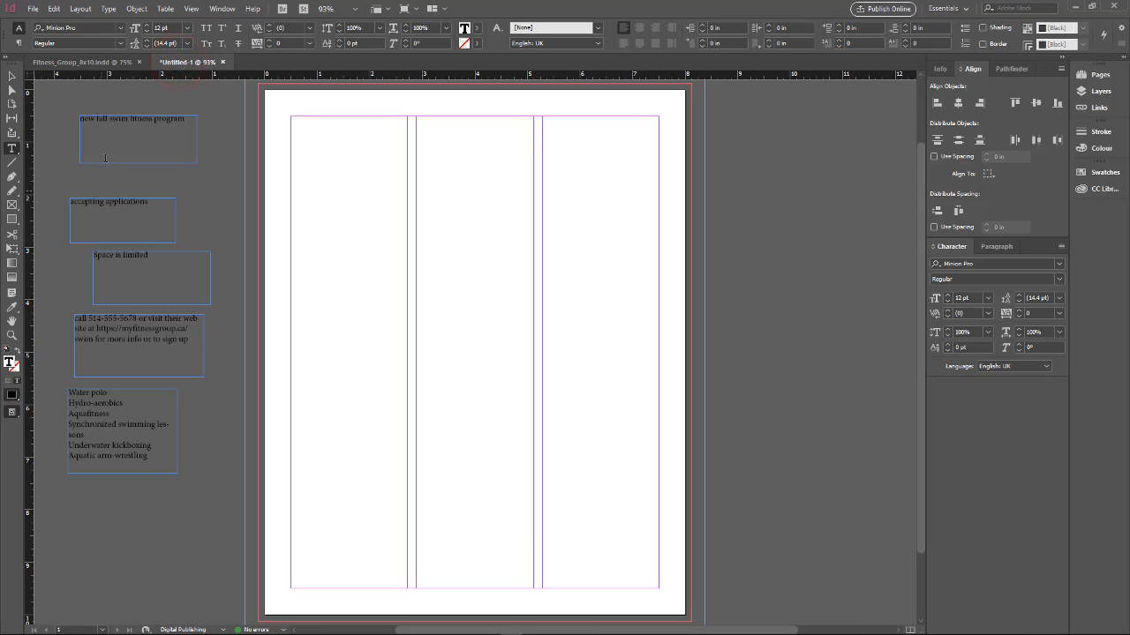
{"action": "left_click_drag", "start_coordinate": [81, 118], "coordinate": [129, 120]}
{"action": "left_click", "coordinate": [141, 120]}
{"action": "double_click", "coordinate": [117, 120]}
{"action": "type", "text": "aqua"}
{"action": "left_click_drag", "start_coordinate": [108, 120], "coordinate": [184, 121]}
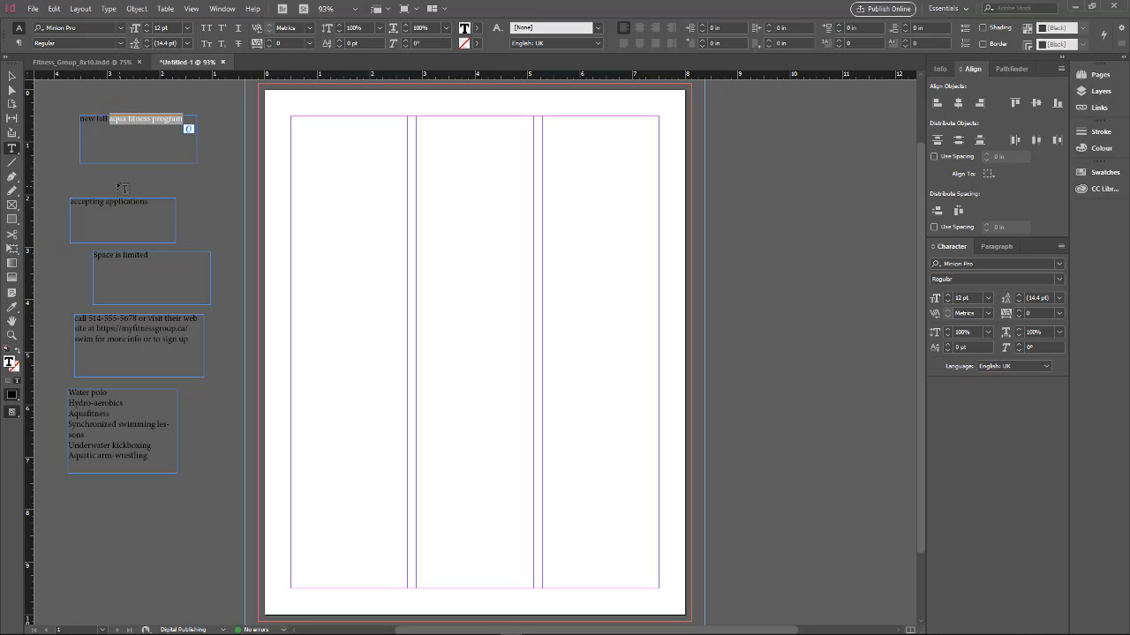
Compare the pasteboard text with the wording and layout of the finished Fitness_Group_8x10.indd advertisement
{"action": "left_click", "coordinate": [102, 204]}
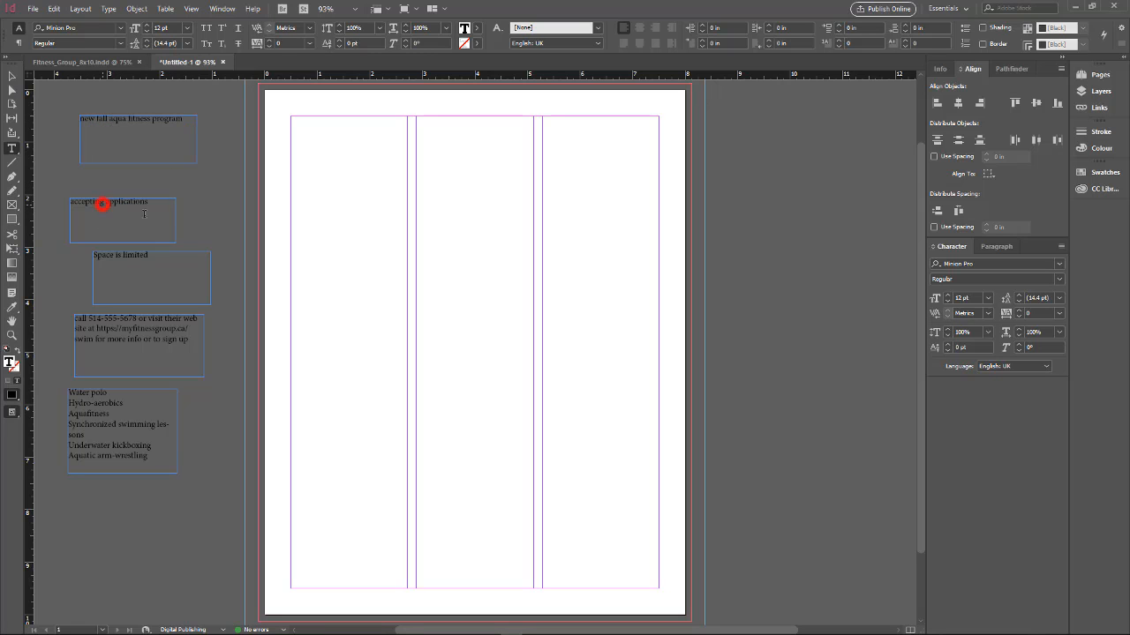
{"action": "left_click", "coordinate": [95, 61]}
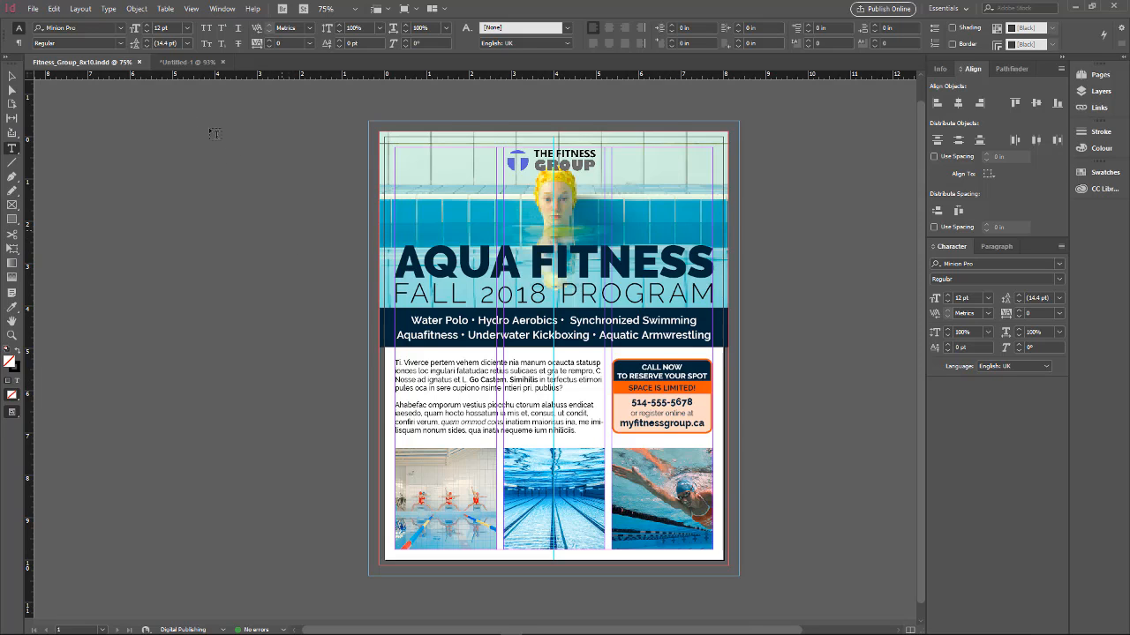
{"action": "left_click", "coordinate": [177, 62]}
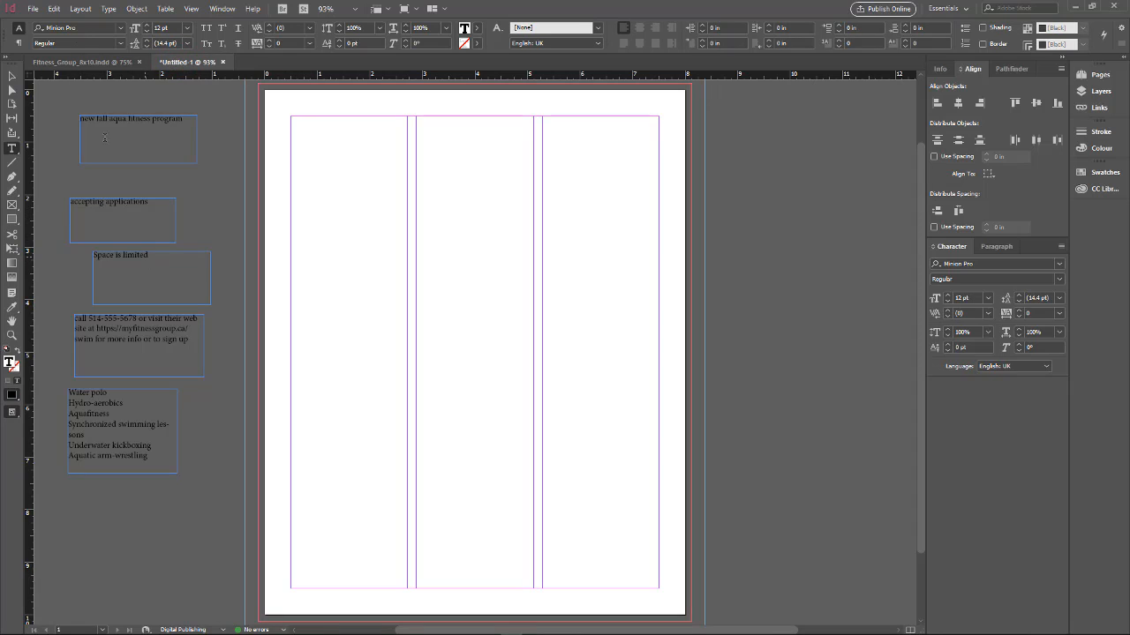
{"action": "left_click", "coordinate": [88, 62]}
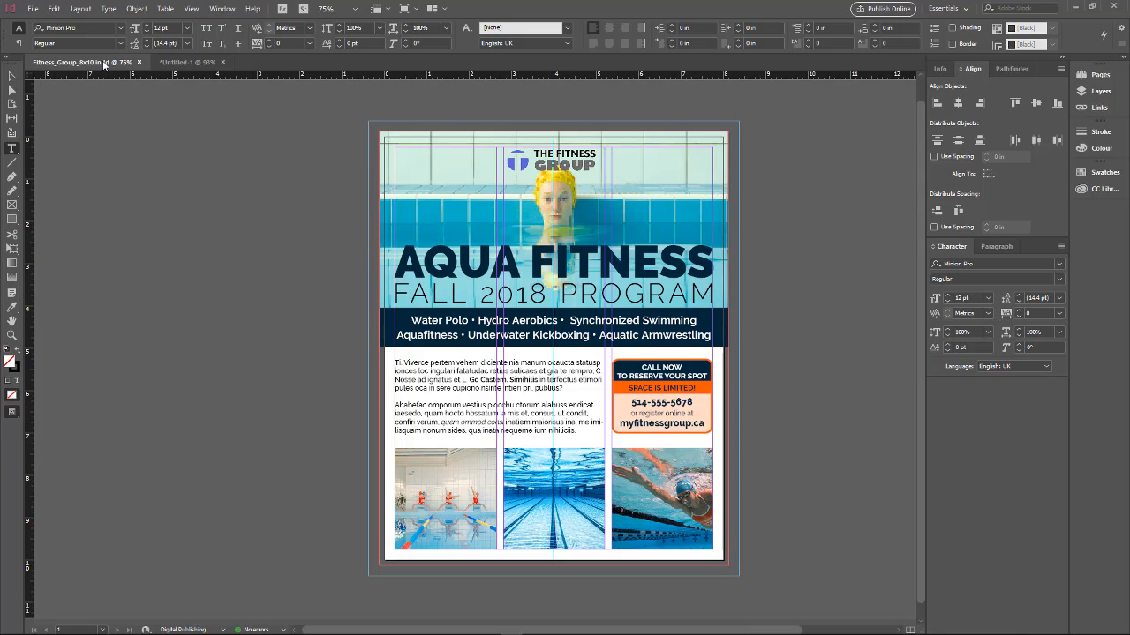
{"action": "left_click", "coordinate": [185, 62]}
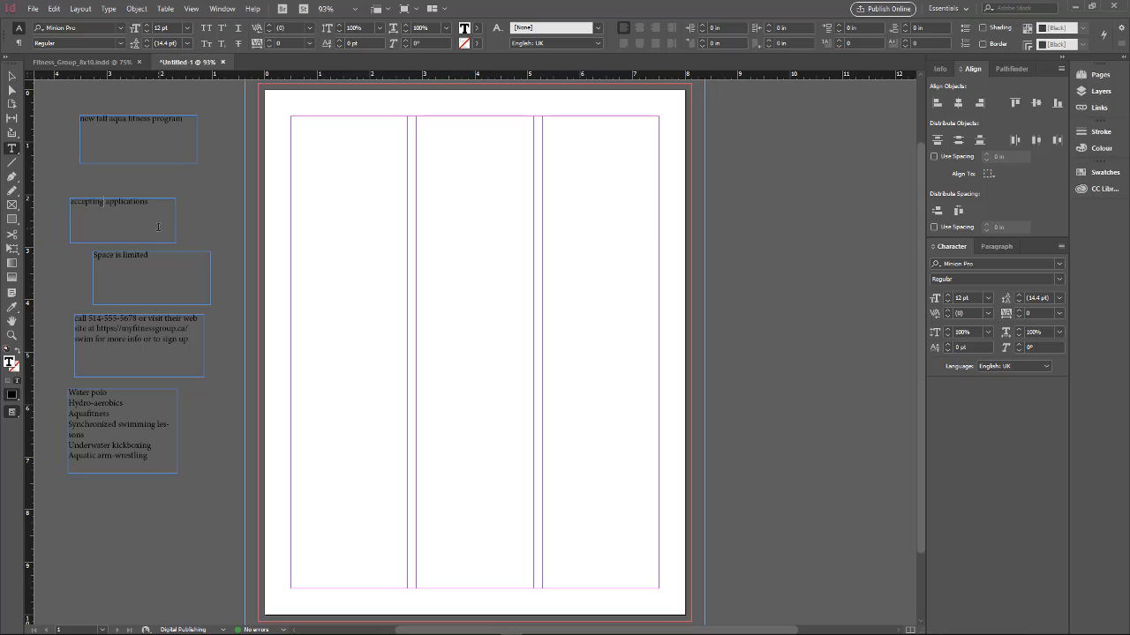
Open the Place dialog and browse the image and logo files in the Fitness_Group_Assets folder
{"action": "left_click", "coordinate": [13, 79]}
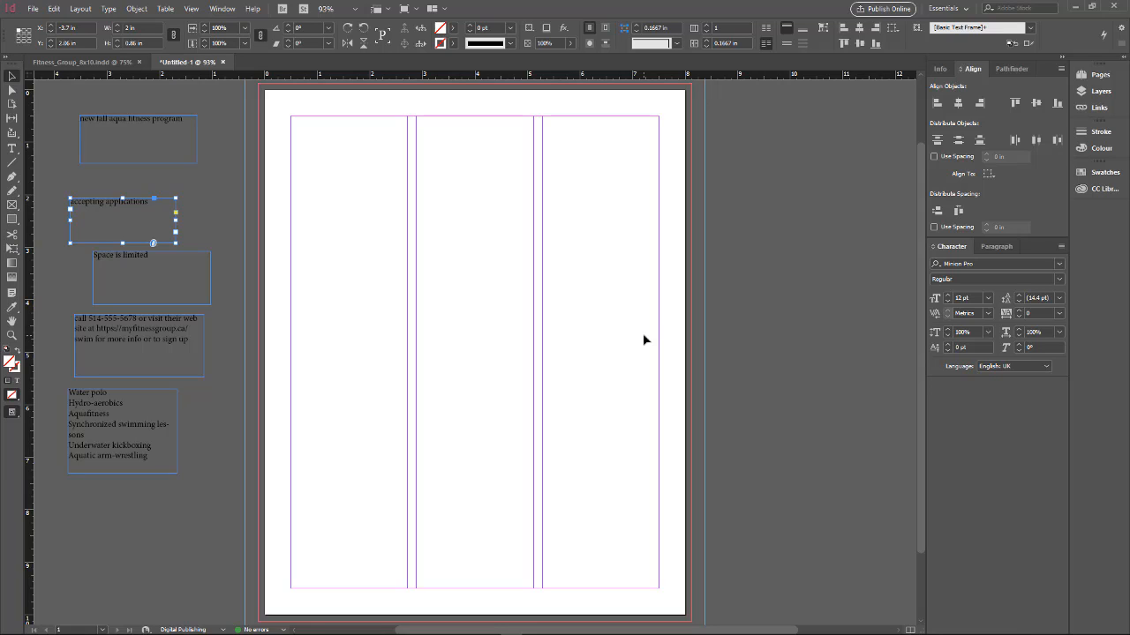
{"action": "left_click", "coordinate": [33, 8]}
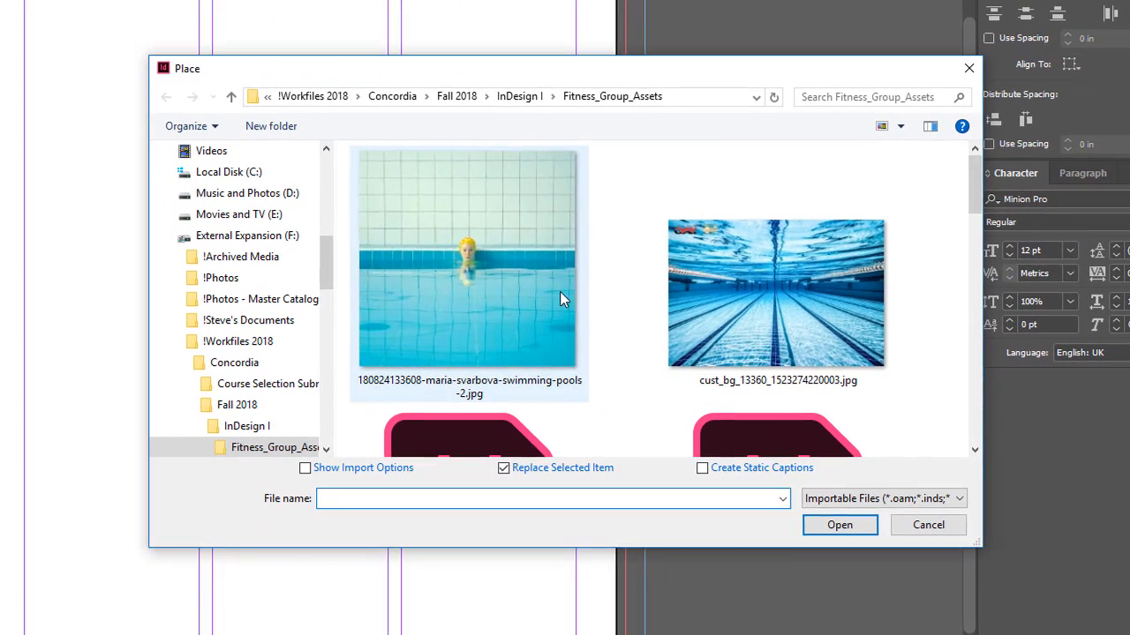
{"action": "scroll", "coordinate": [776, 309], "scroll_direction": "down", "scroll_amount": 5}
{"action": "scroll", "coordinate": [688, 306], "scroll_direction": "down", "scroll_amount": 3}
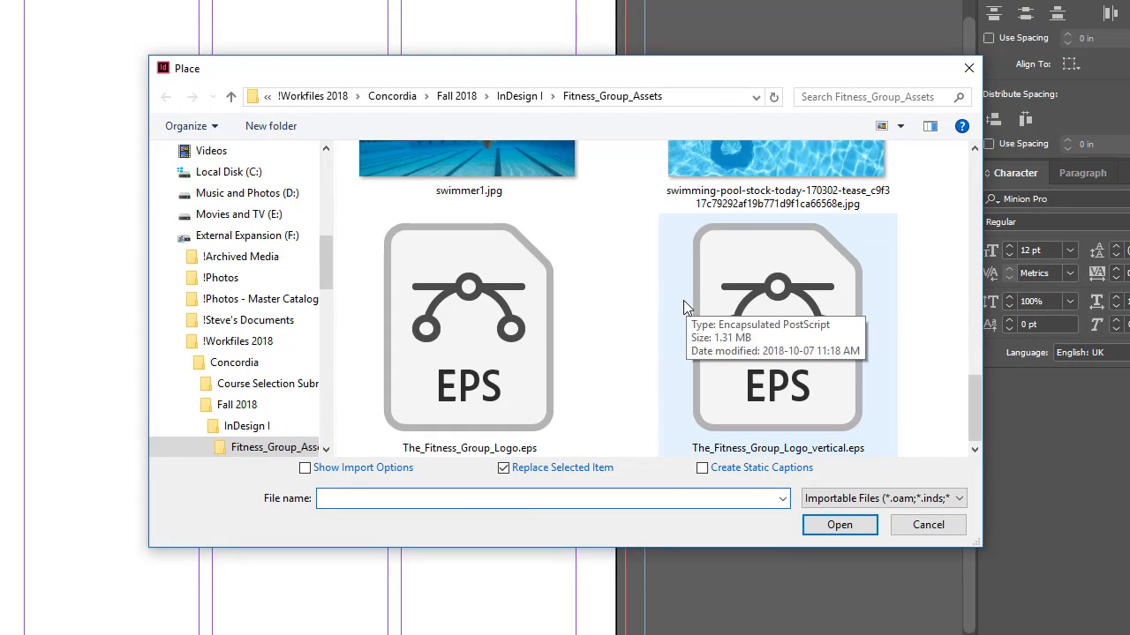
{"action": "scroll", "coordinate": [676, 304], "scroll_direction": "up", "scroll_amount": 3}
{"action": "scroll", "coordinate": [706, 313], "scroll_direction": "down", "scroll_amount": 1}
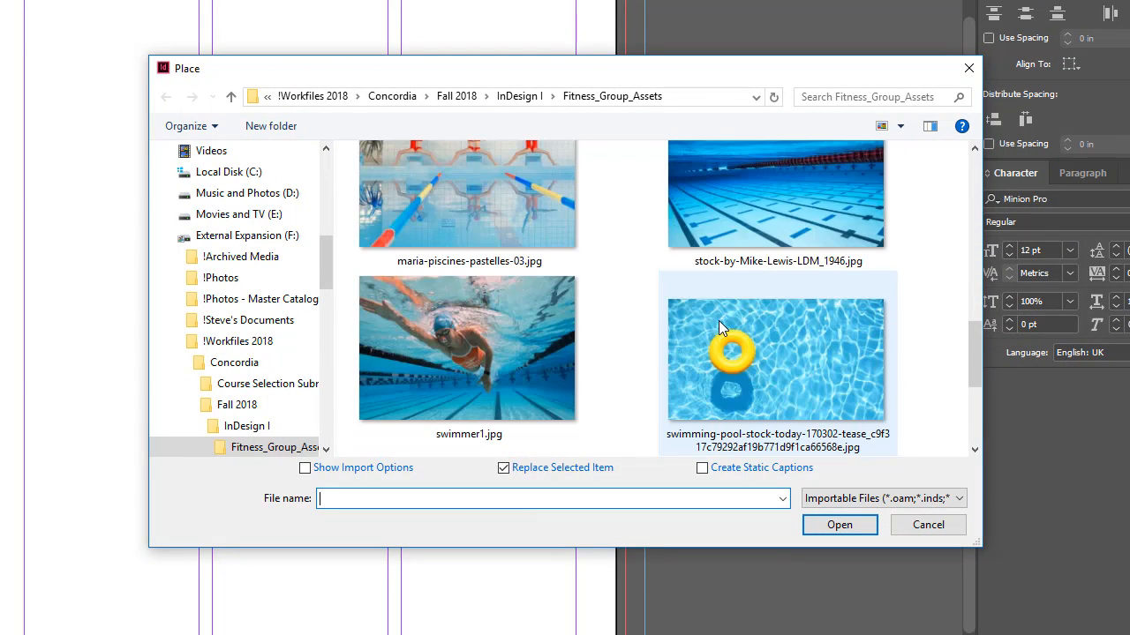
{"action": "scroll", "coordinate": [636, 323], "scroll_direction": "up", "scroll_amount": 4}
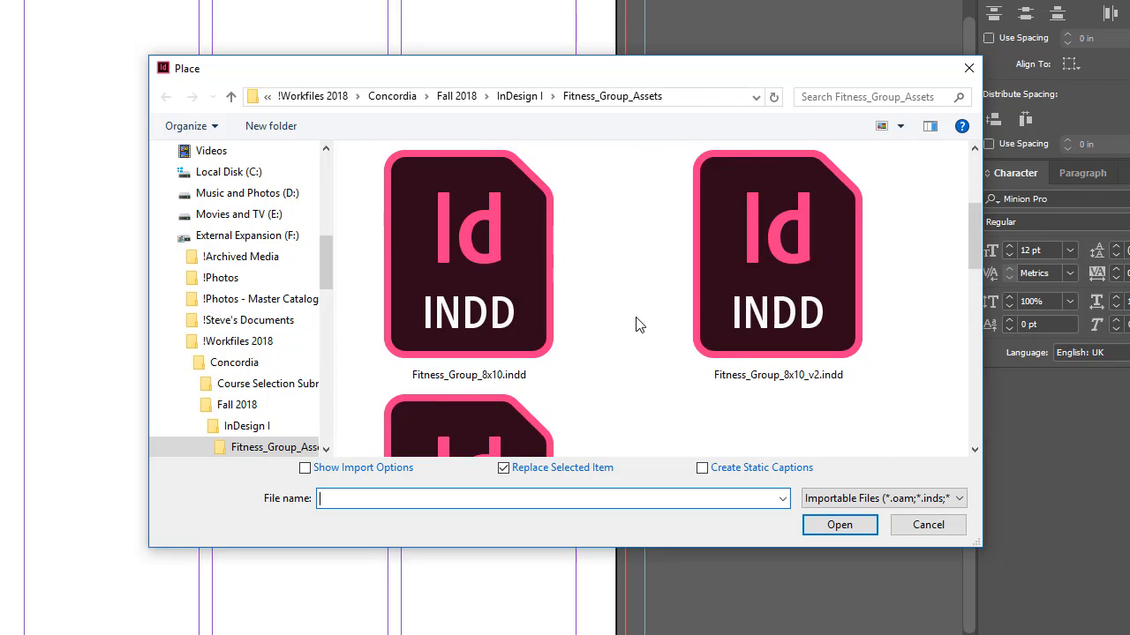
{"action": "scroll", "coordinate": [639, 325], "scroll_direction": "down", "scroll_amount": 1}
{"action": "scroll", "coordinate": [639, 325], "scroll_direction": "down", "scroll_amount": 3}
Compare the candidate pool and swimmer photos in the folder and check their pixel dimensions
{"action": "left_click", "coordinate": [494, 277]}
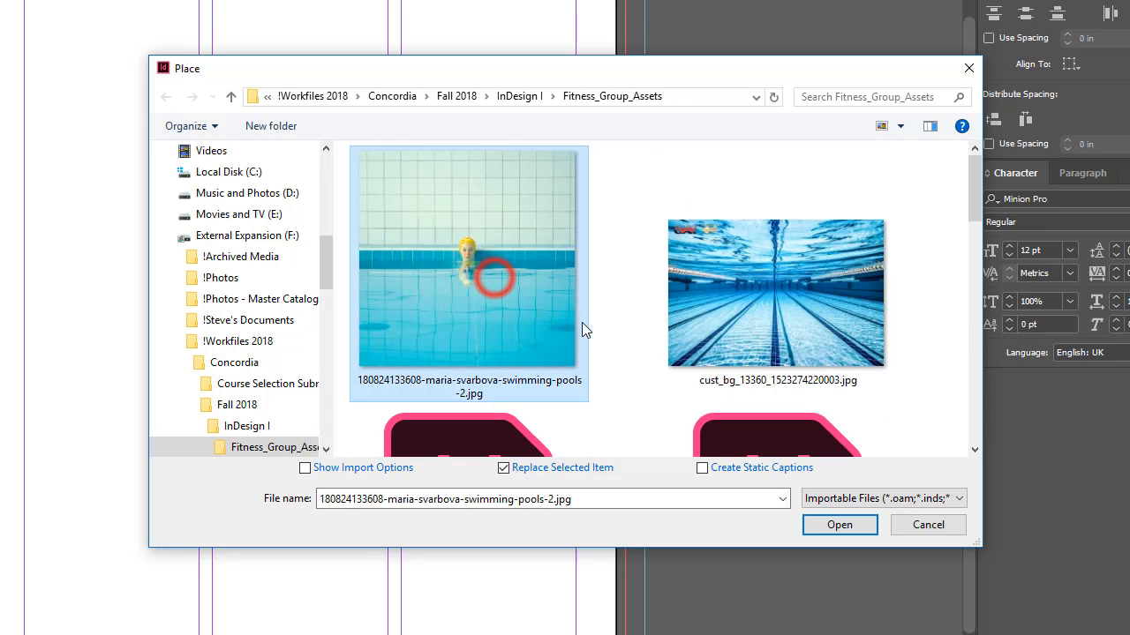
{"action": "scroll", "coordinate": [632, 338], "scroll_direction": "up", "scroll_amount": 3}
{"action": "left_click", "coordinate": [518, 339]}
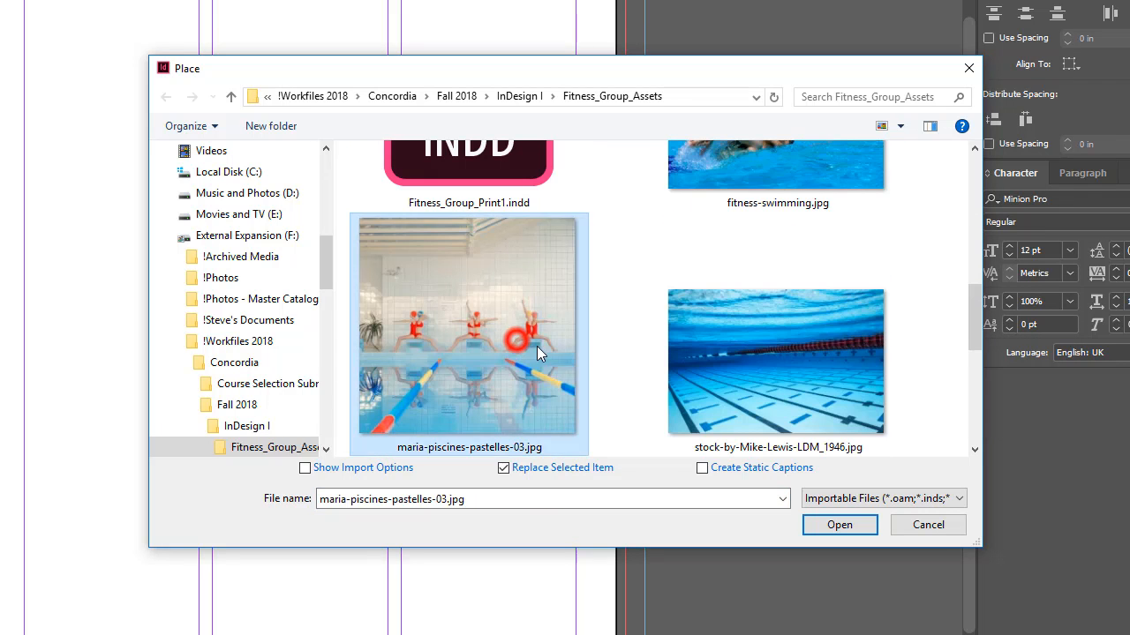
{"action": "scroll", "coordinate": [622, 359], "scroll_direction": "down", "scroll_amount": 3}
{"action": "left_click", "coordinate": [775, 329]}
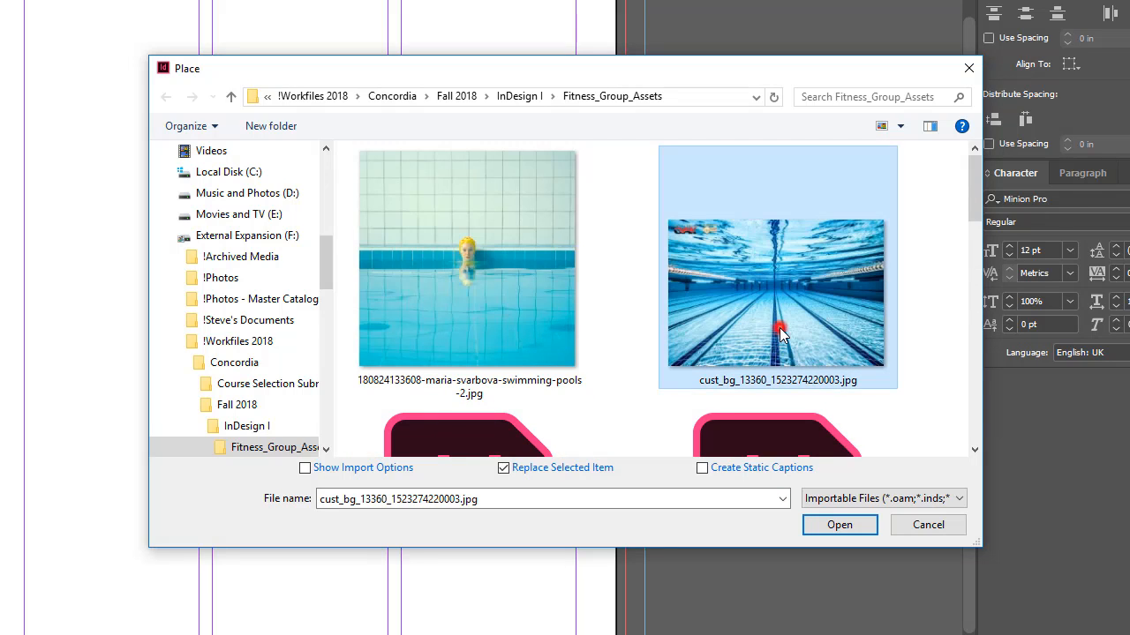
{"action": "mouse_move", "coordinate": [748, 330]}
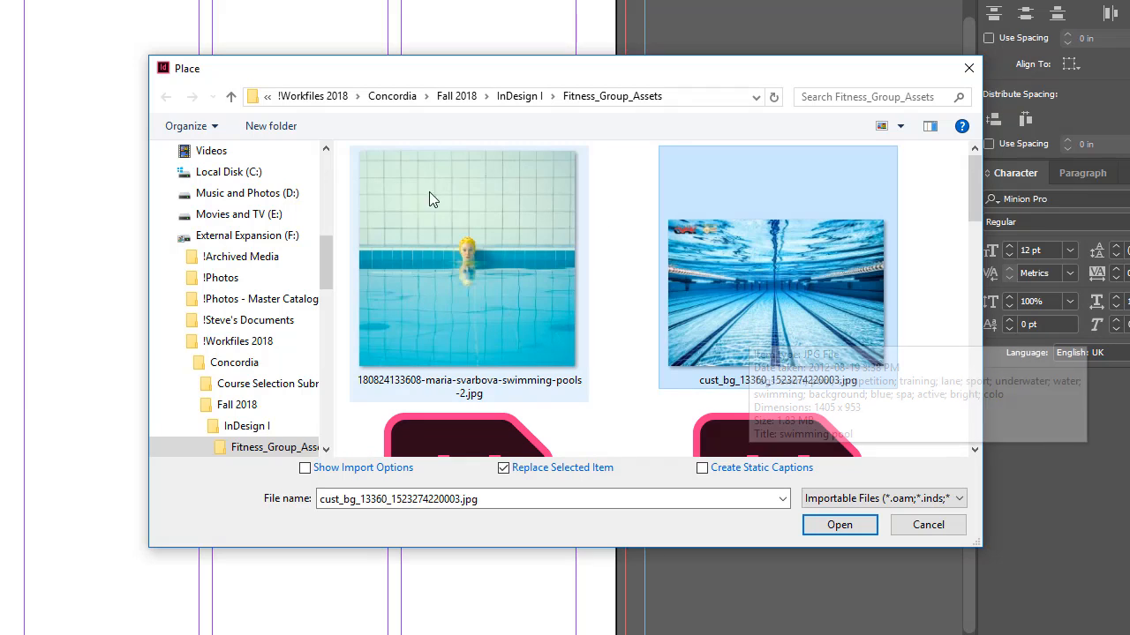
{"action": "mouse_move", "coordinate": [396, 253]}
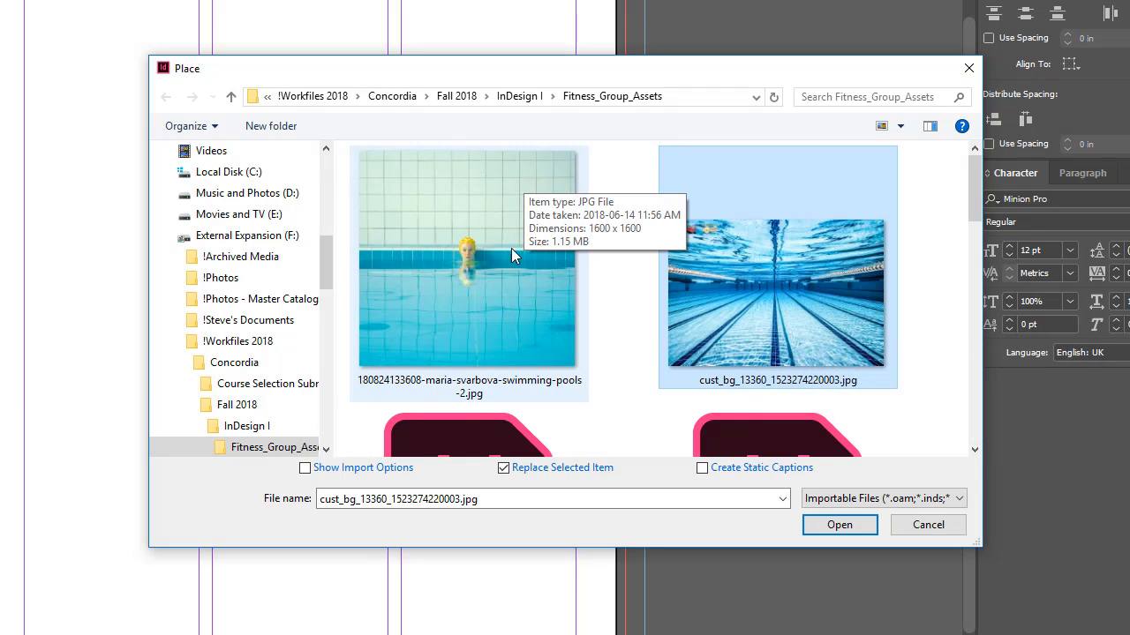
{"action": "scroll", "coordinate": [662, 318], "scroll_direction": "down", "scroll_amount": 5}
{"action": "mouse_move", "coordinate": [822, 346]}
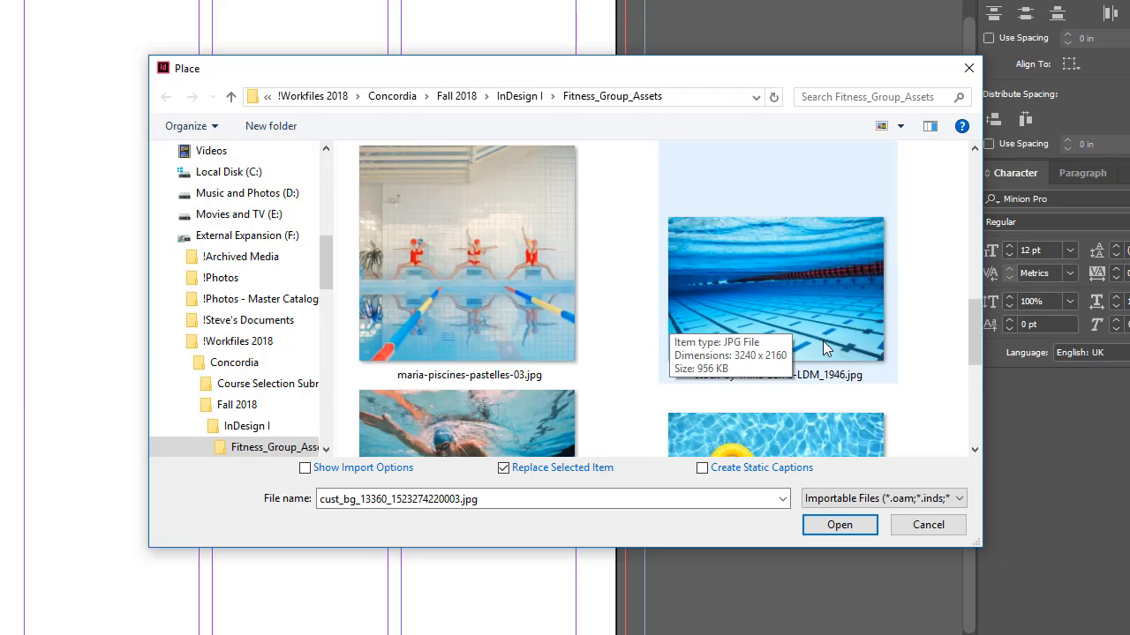
Review the remaining pool, swimmer and pool-float photos, and leave the Place dialog without importing anything
{"action": "scroll", "coordinate": [822, 342], "scroll_direction": "up", "scroll_amount": 3}
{"action": "scroll", "coordinate": [822, 342], "scroll_direction": "down", "scroll_amount": 2}
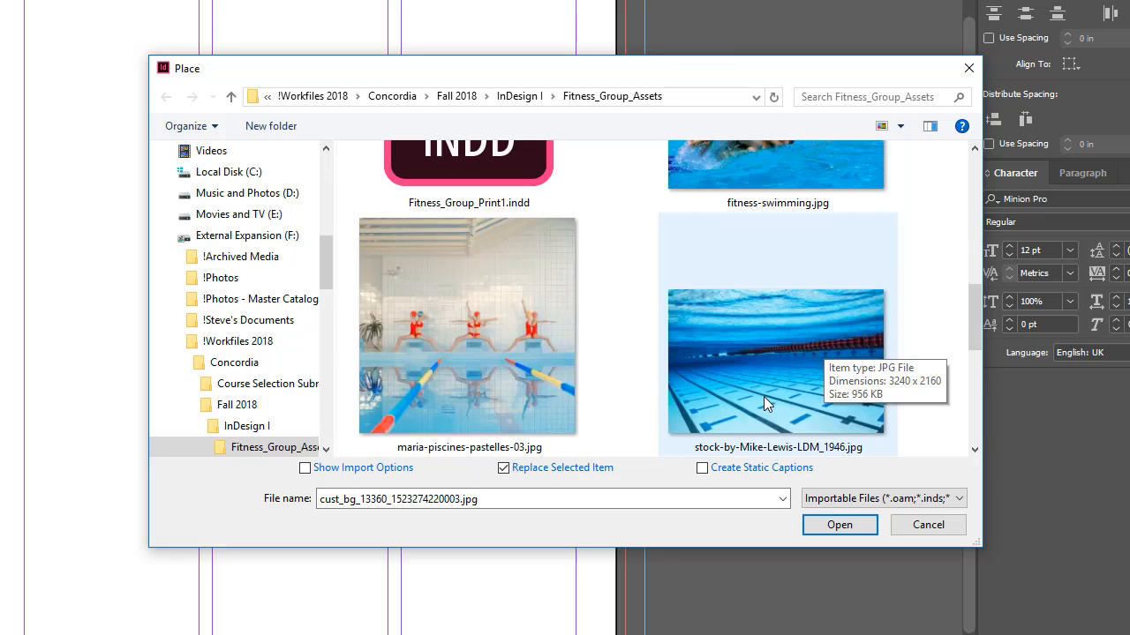
{"action": "scroll", "coordinate": [627, 386], "scroll_direction": "down", "scroll_amount": 5}
{"action": "scroll", "coordinate": [633, 388], "scroll_direction": "up", "scroll_amount": 4}
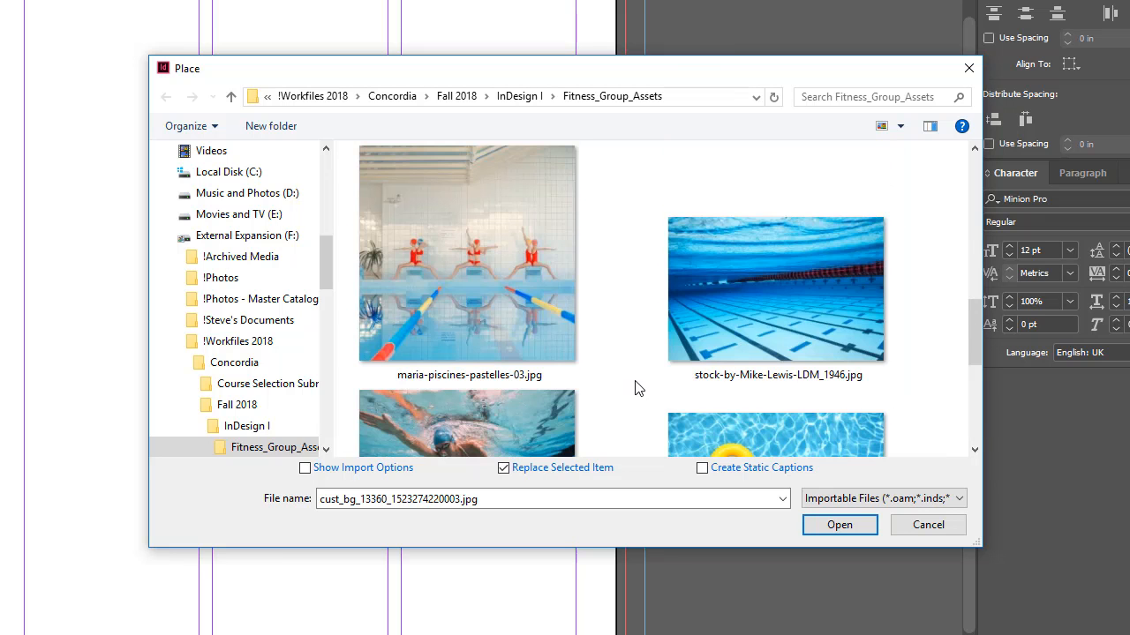
{"action": "scroll", "coordinate": [768, 352], "scroll_direction": "down", "scroll_amount": 1}
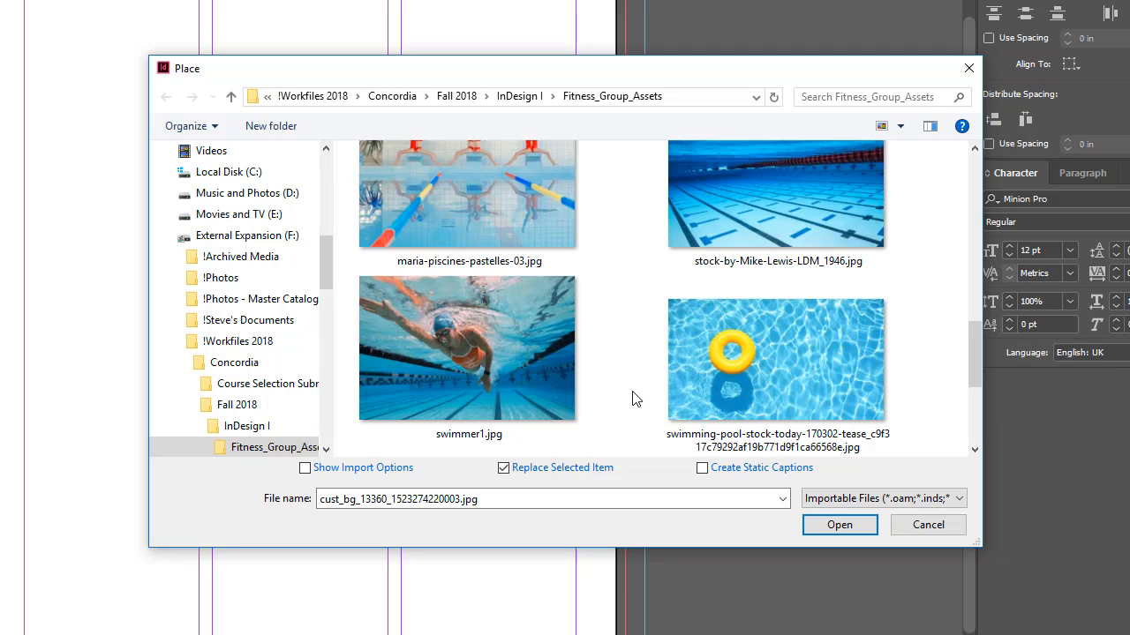
{"action": "scroll", "coordinate": [632, 398], "scroll_direction": "up", "scroll_amount": 1}
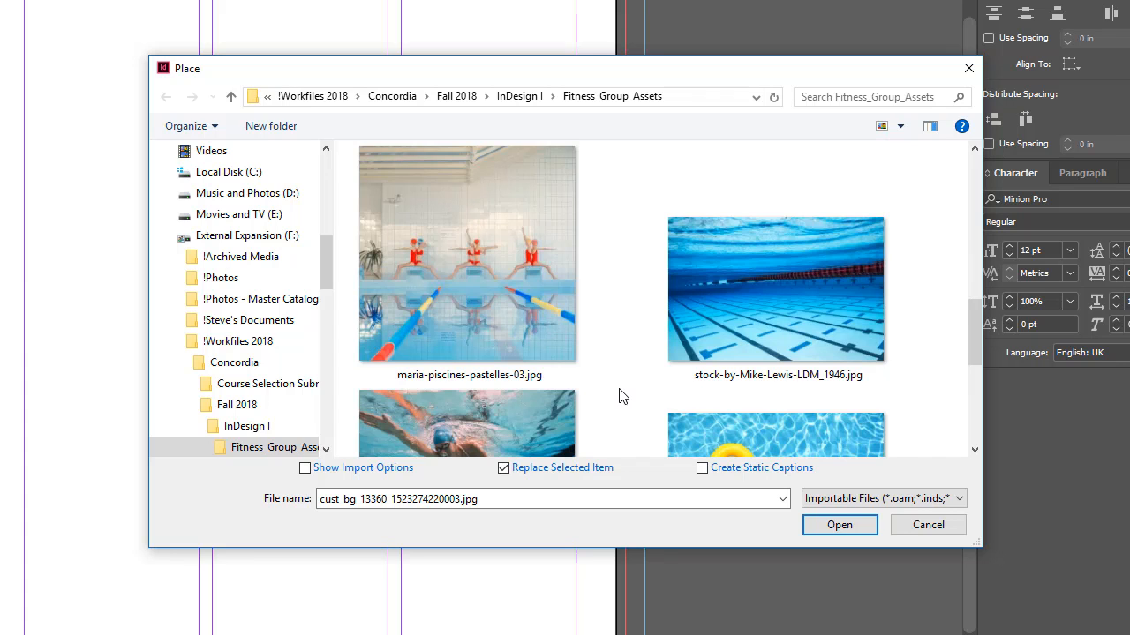
{"action": "scroll", "coordinate": [619, 397], "scroll_direction": "up", "scroll_amount": 2}
{"action": "scroll", "coordinate": [617, 396], "scroll_direction": "down", "scroll_amount": 4}
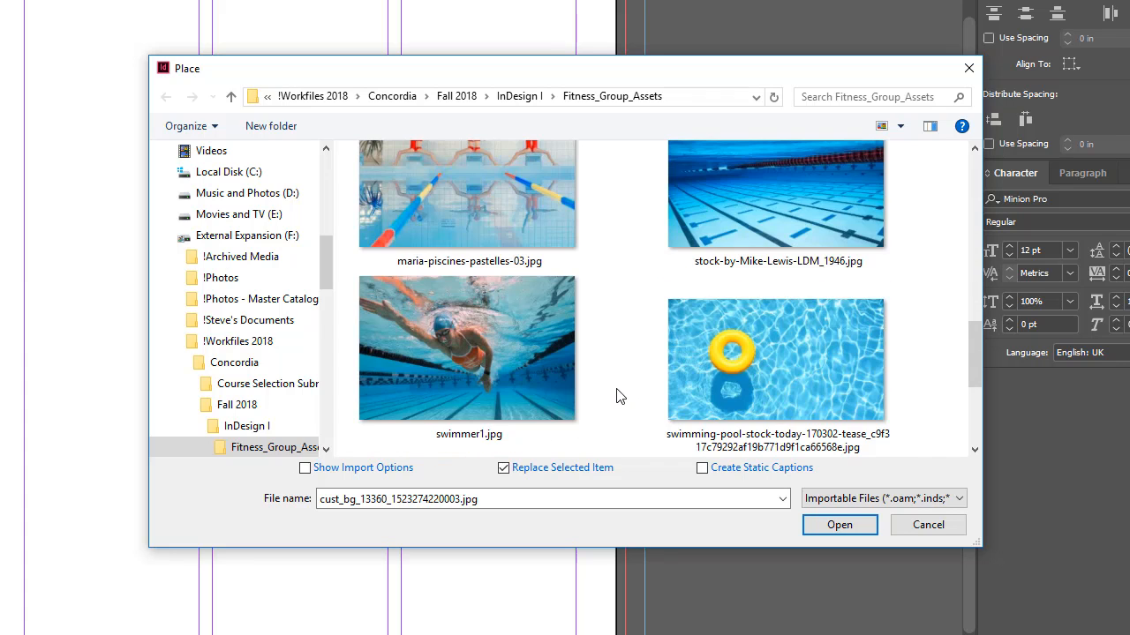
{"action": "scroll", "coordinate": [619, 396], "scroll_direction": "up", "scroll_amount": 1}
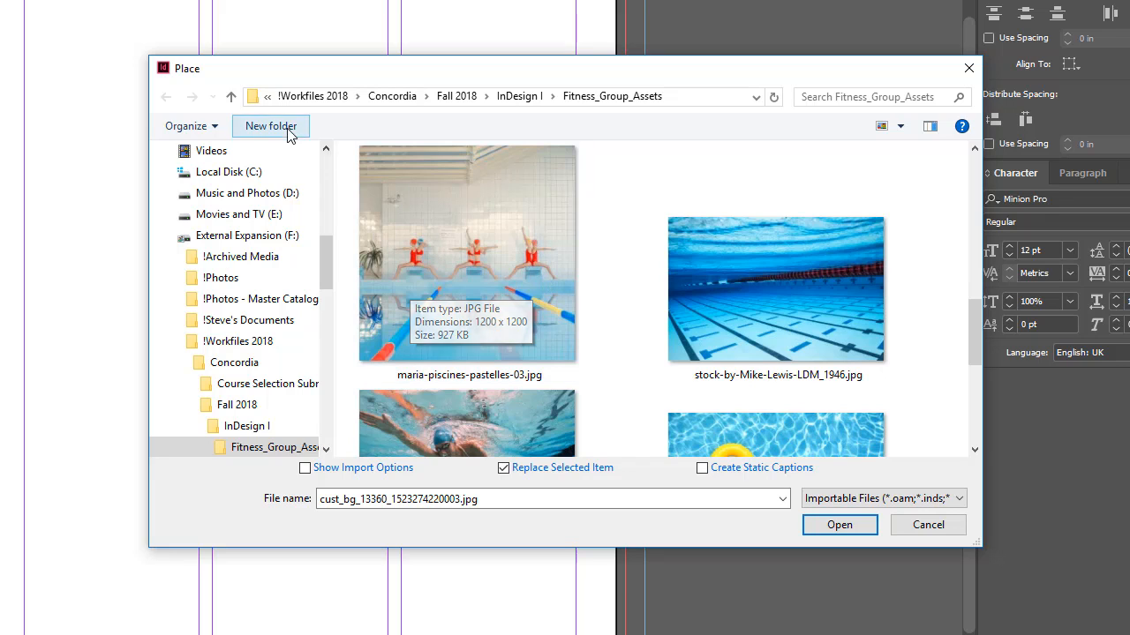
{"action": "left_click_drag", "start_coordinate": [466, 76], "coordinate": [591, 278]}
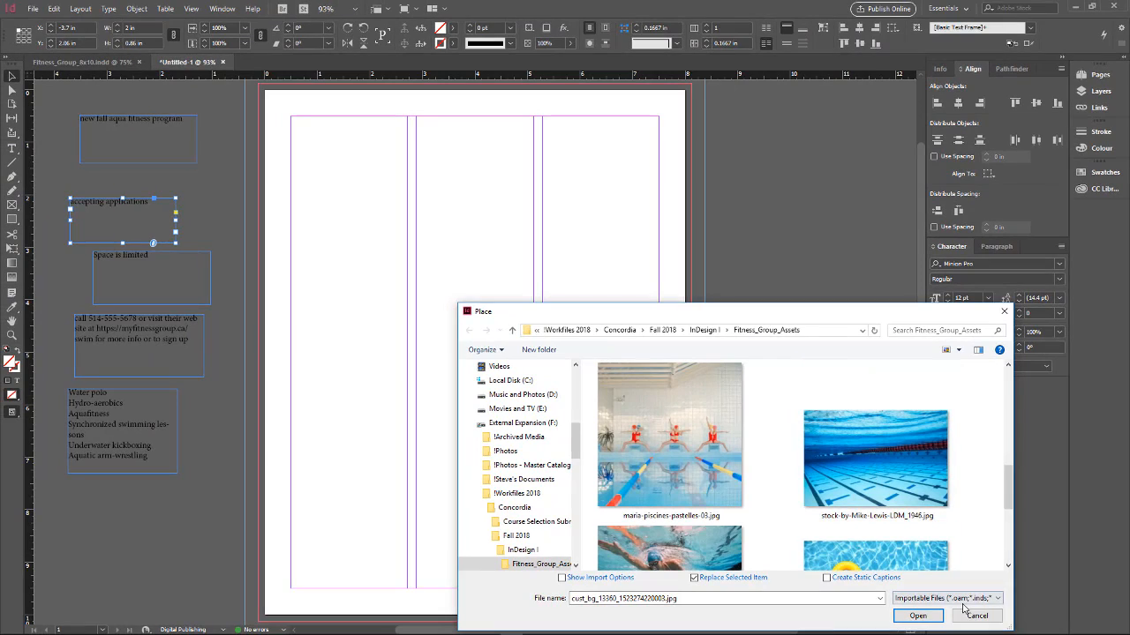
{"action": "left_click", "coordinate": [1039, 634]}
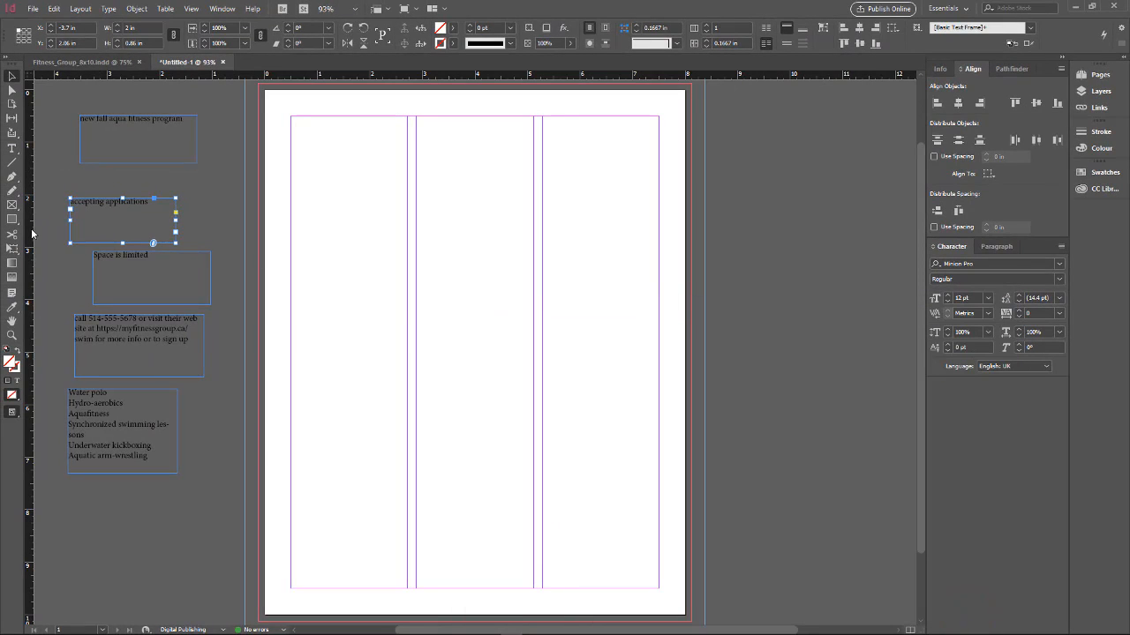
Draw a rectangular graphic frame about 8.25 x 4.125 in from the page's upper bleed corner and place maria-piscines-pastelles-03.jpg in it
{"action": "left_click", "coordinate": [11, 205]}
{"action": "left_click_drag", "start_coordinate": [258, 84], "coordinate": [689, 299]}
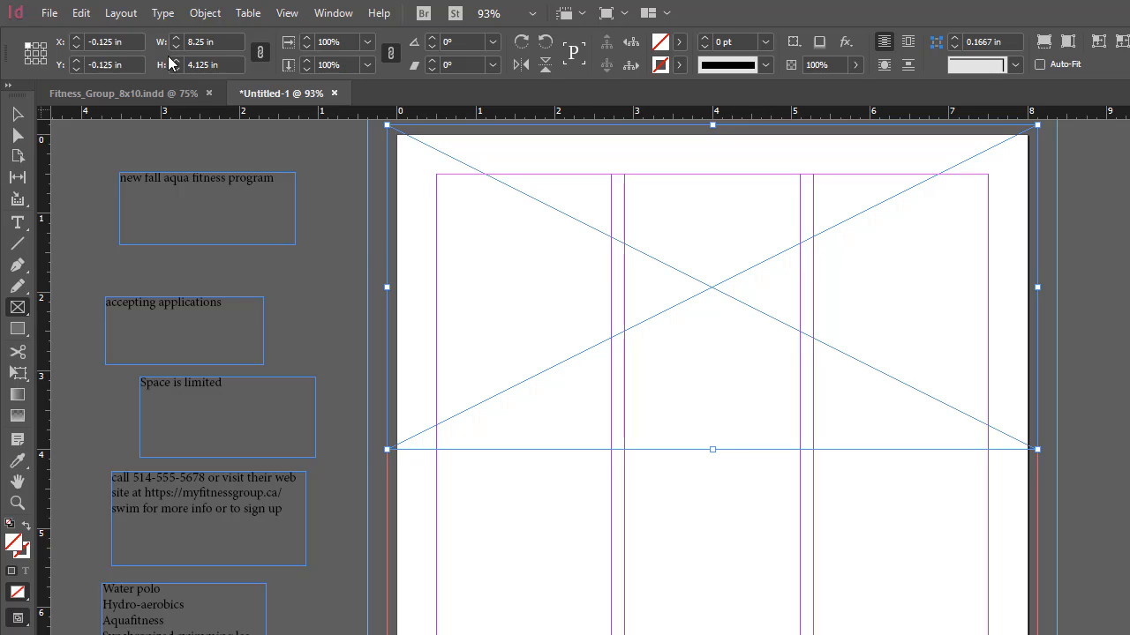
{"action": "left_click", "coordinate": [48, 14]}
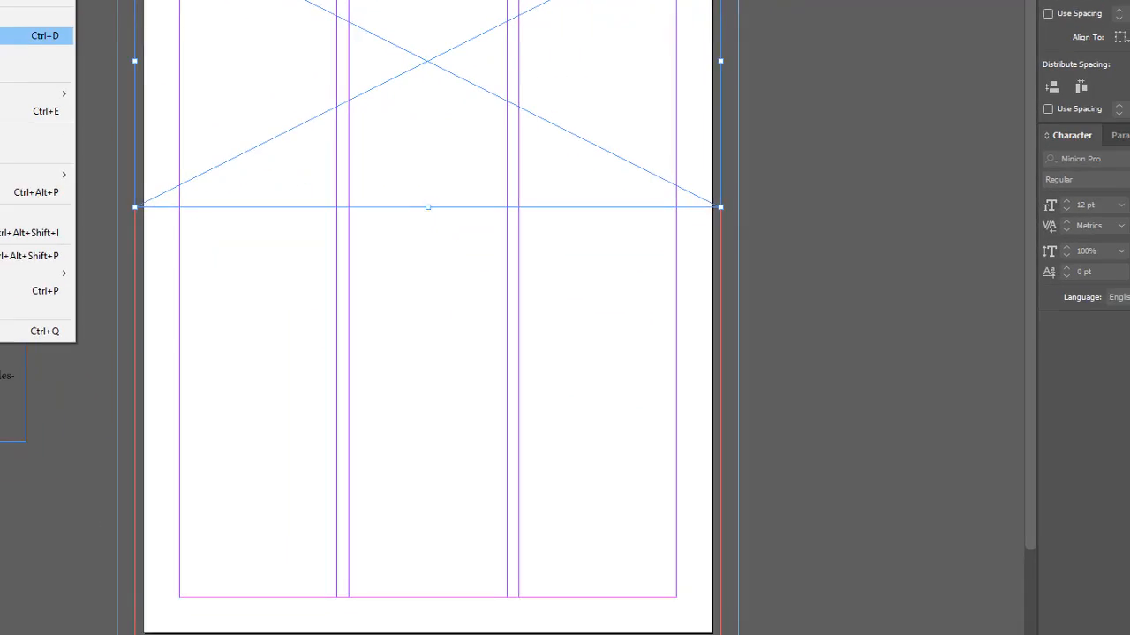
{"action": "left_click", "coordinate": [26, 16]}
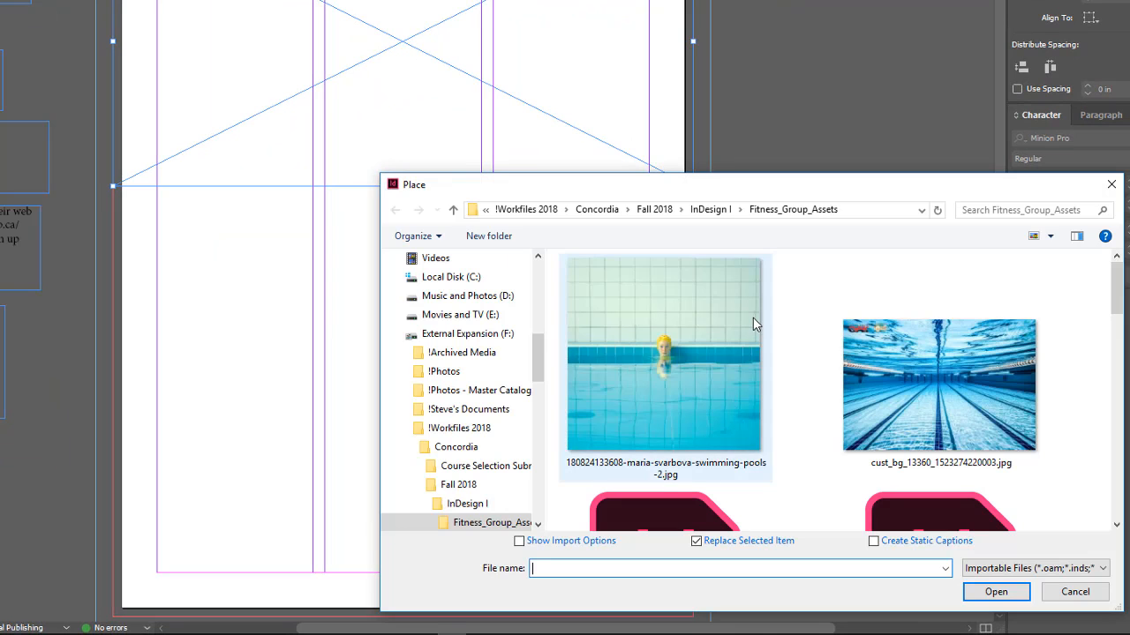
{"action": "scroll", "coordinate": [830, 396], "scroll_direction": "down", "scroll_amount": 6}
{"action": "scroll", "coordinate": [824, 396], "scroll_direction": "up", "scroll_amount": 5}
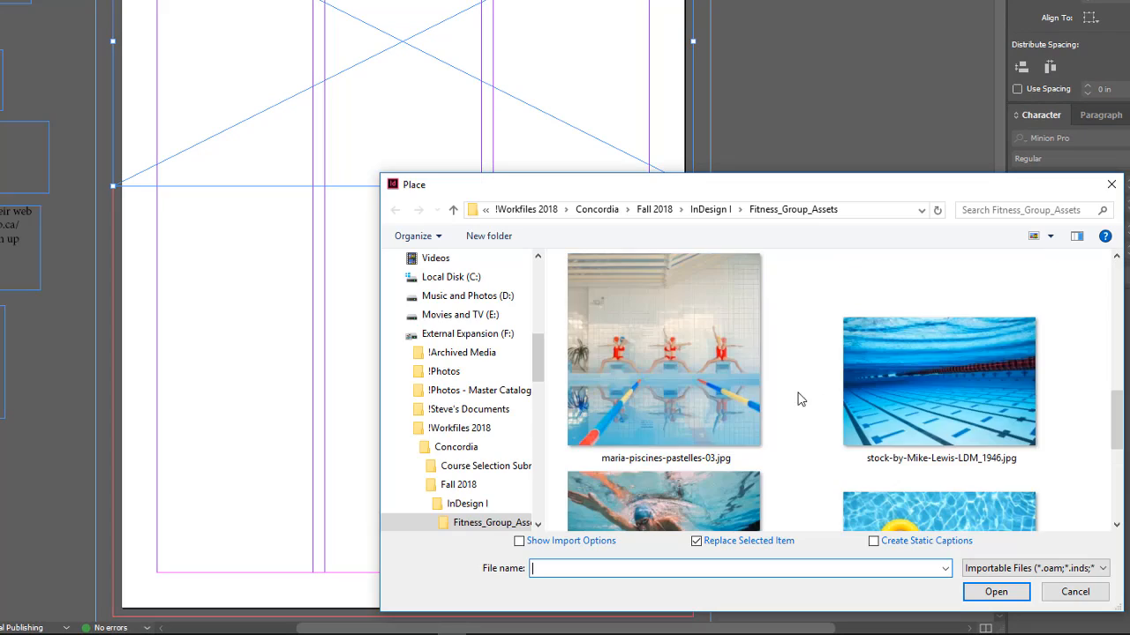
{"action": "left_click", "coordinate": [653, 351]}
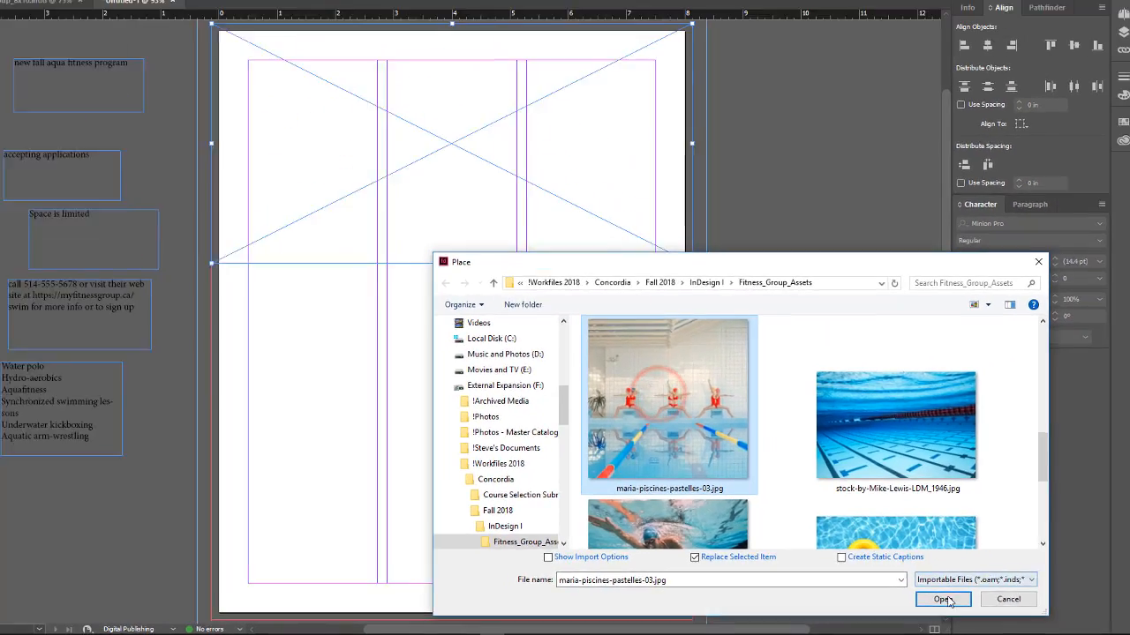
{"action": "left_click", "coordinate": [995, 591]}
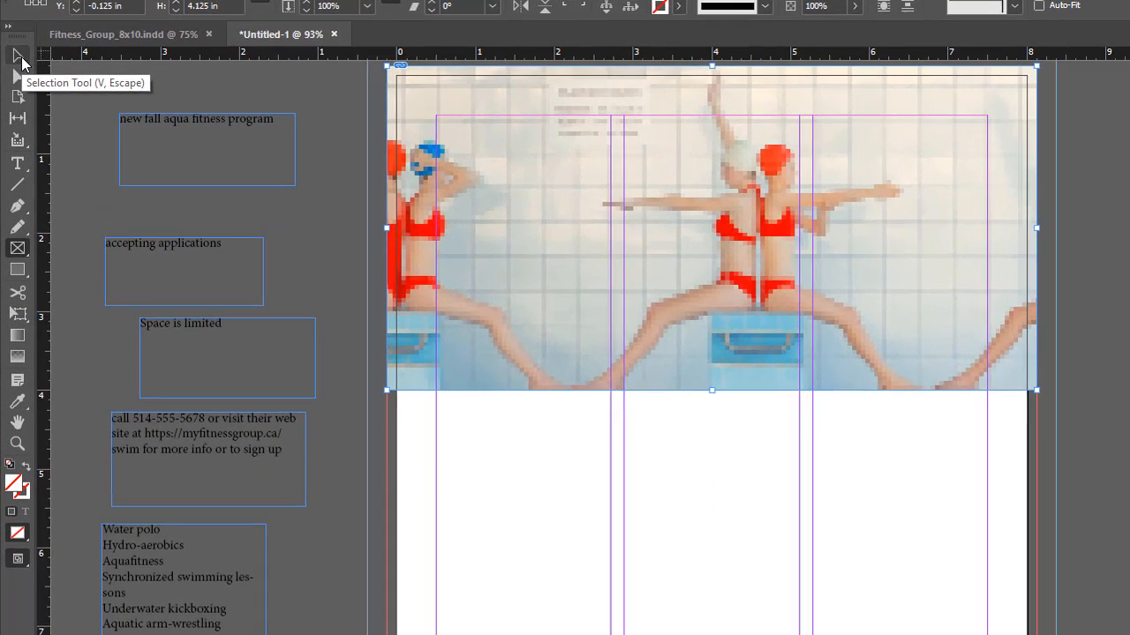
Select the placed photo's content inside its frame, separately from the frame itself
{"action": "left_click", "coordinate": [19, 58]}
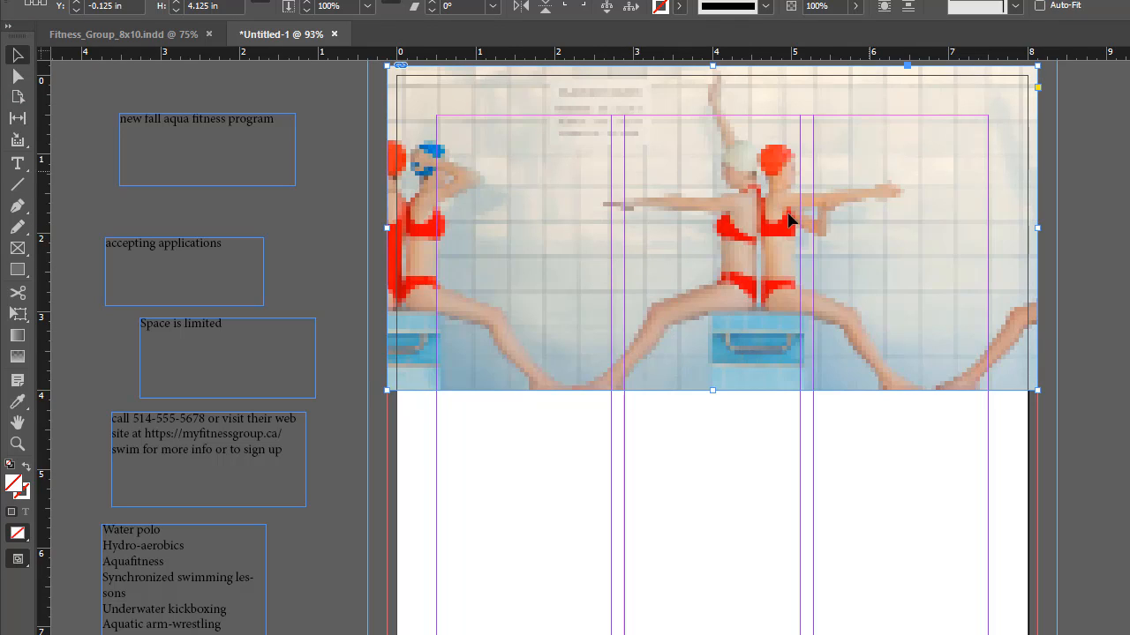
{"action": "left_click", "coordinate": [719, 232]}
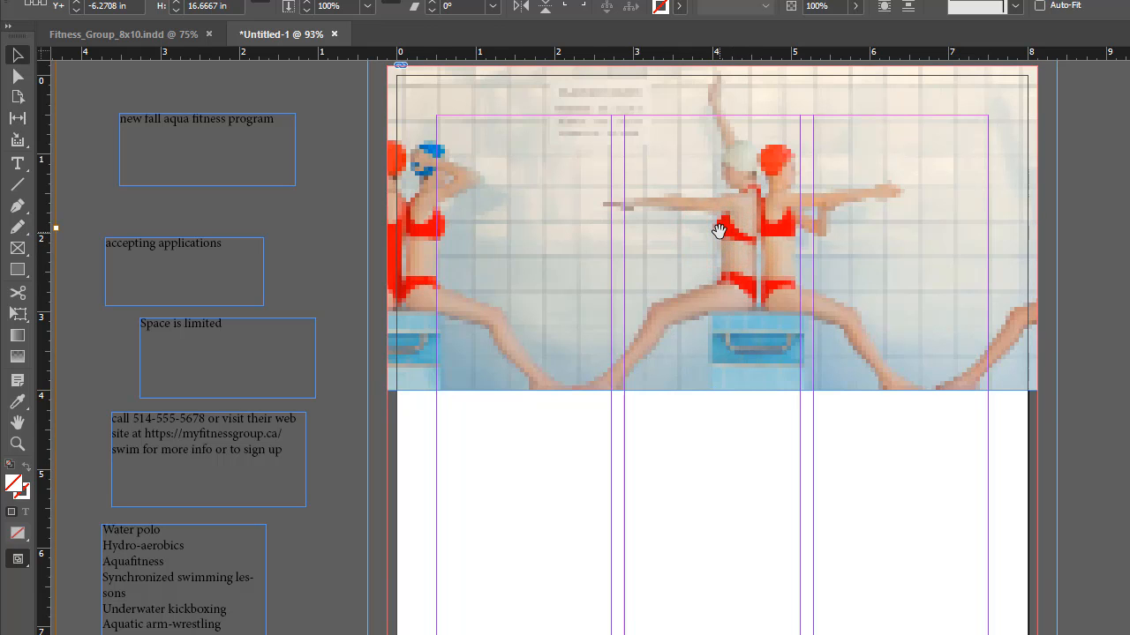
{"action": "key", "text": "ctrl+minus"}
{"action": "key", "text": "ctrl+minus"}
{"action": "key", "text": "ctrl+minus"}
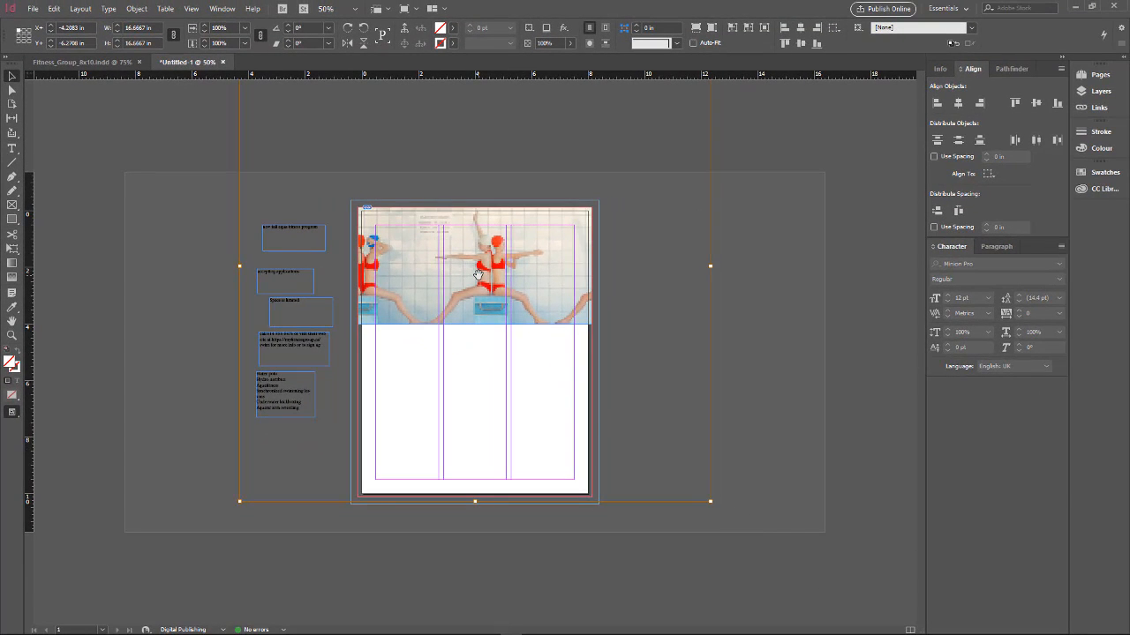
Try scaling the photo down to about 84% and slightly up again, and fit it proportionally inside the frame instead
{"action": "left_click_drag", "start_coordinate": [709, 500], "coordinate": [674, 462]}
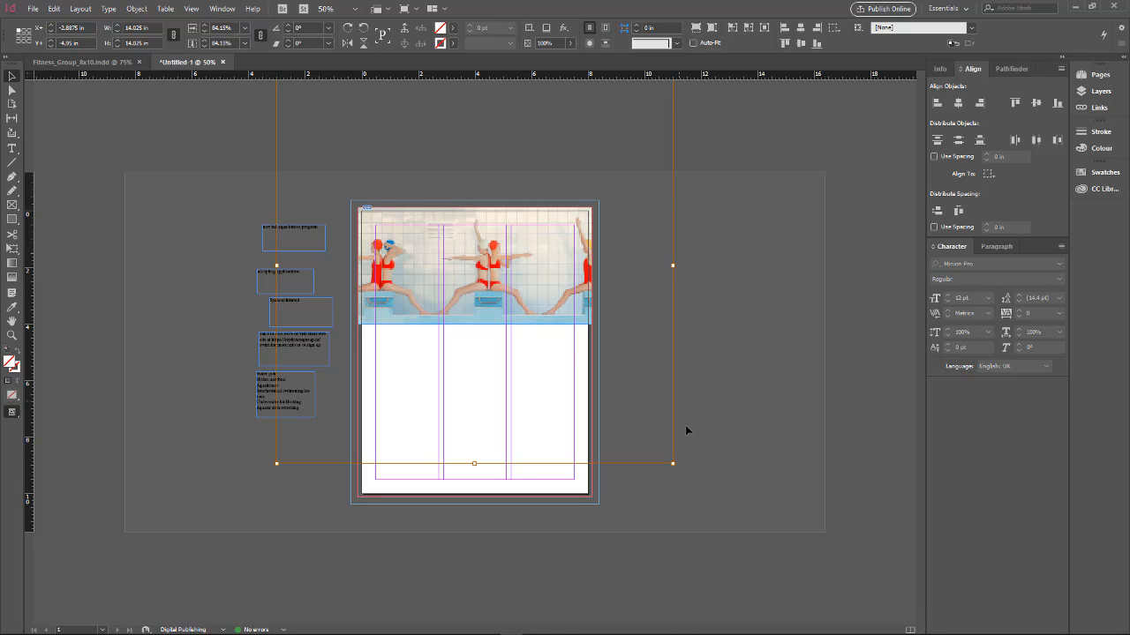
{"action": "left_click_drag", "start_coordinate": [673, 463], "coordinate": [694, 484]}
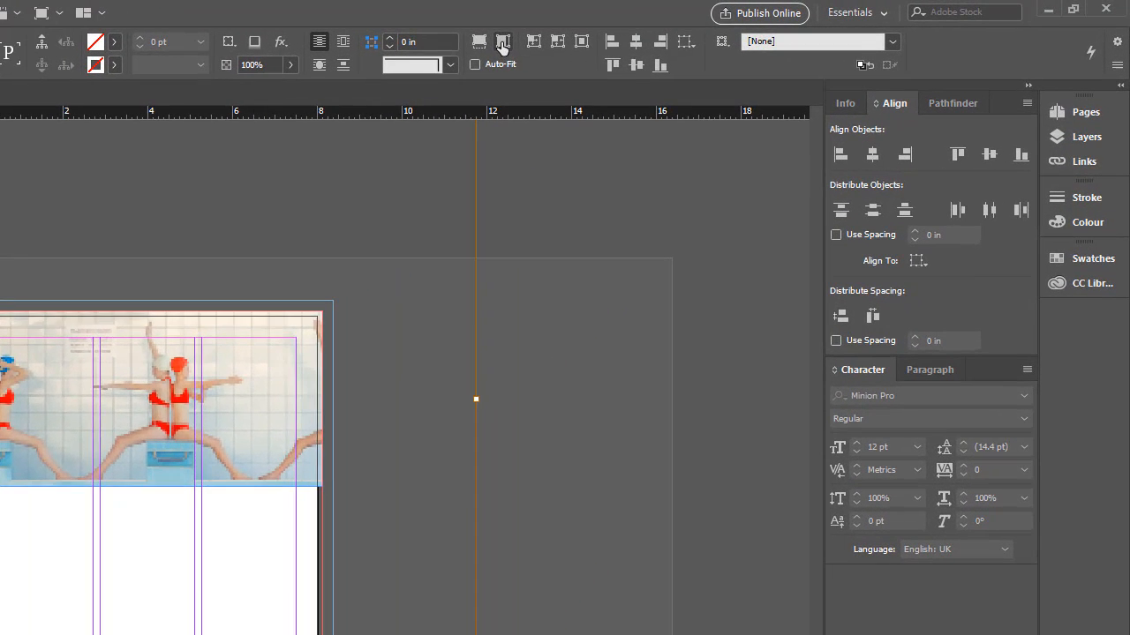
{"action": "left_click", "coordinate": [501, 44]}
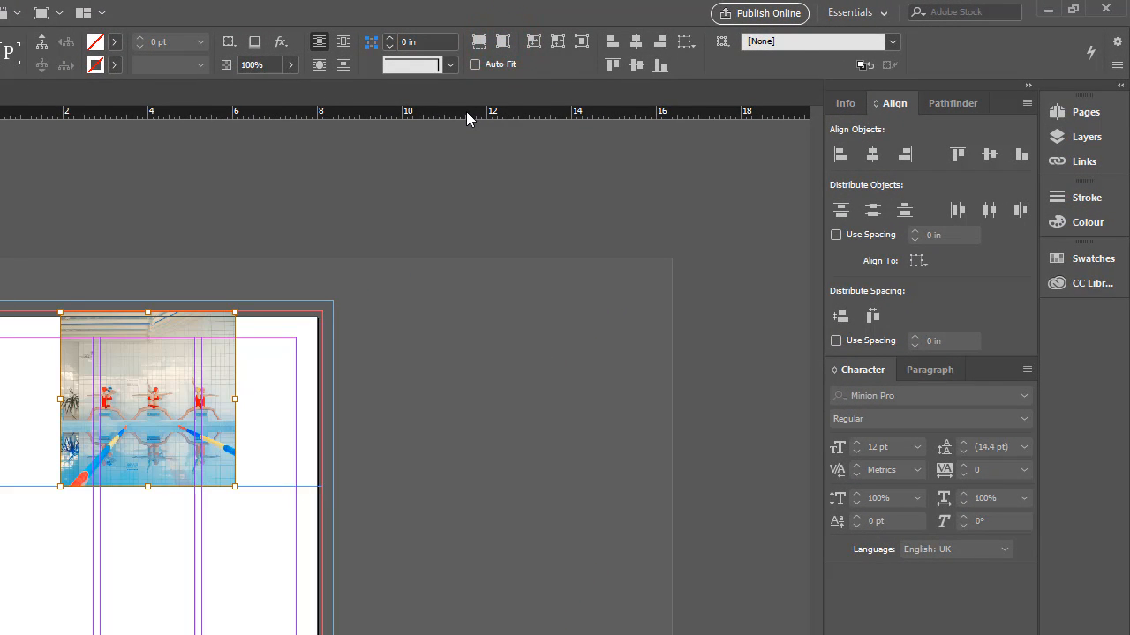
Enlarge the photo proportionally to about 49.6% so it spans the frame's full bleed width
{"action": "key", "text": "ctrl+equal"}
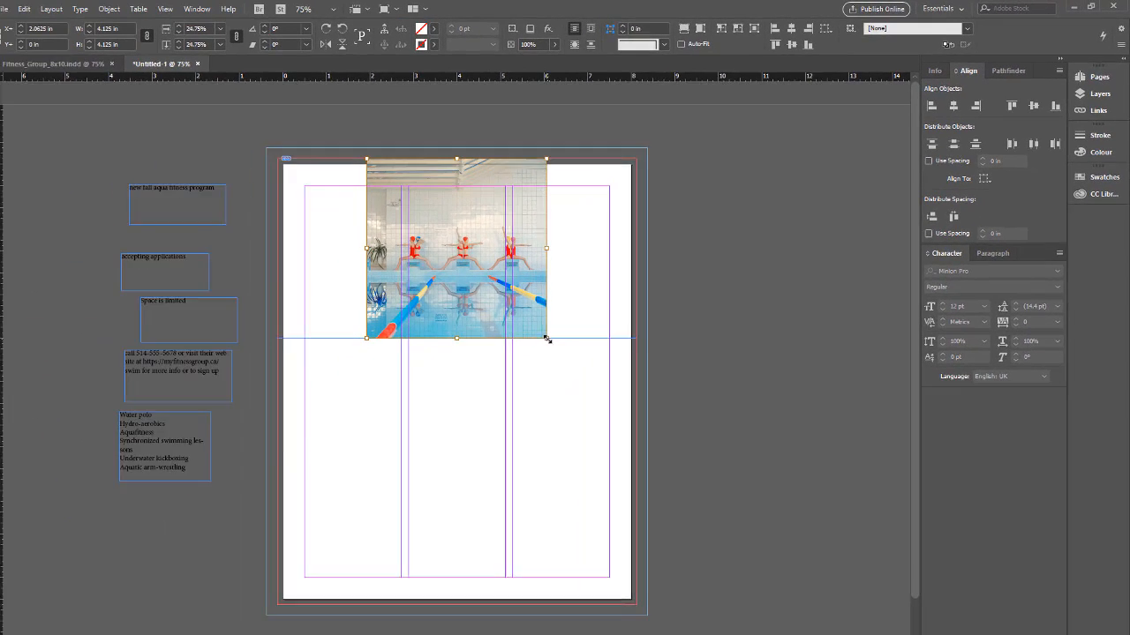
{"action": "left_click_drag", "start_coordinate": [279, 493], "coordinate": [336, 541]}
{"action": "left_click_drag", "start_coordinate": [600, 361], "coordinate": [651, 416]}
{"action": "left_click_drag", "start_coordinate": [386, 415], "coordinate": [300, 461]}
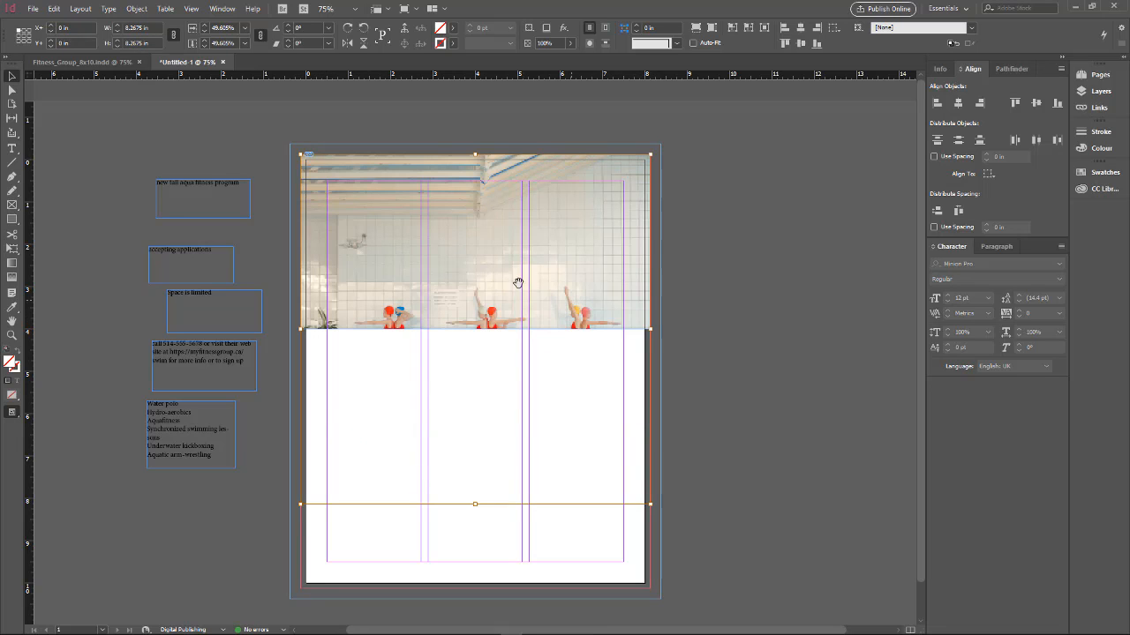
Shift the photo up about 1.875 in within the frame to show the swimmers, and enlarge it proportionally to about 54%
{"action": "left_click_drag", "start_coordinate": [476, 281], "coordinate": [475, 240]}
{"action": "left_click_drag", "start_coordinate": [491, 262], "coordinate": [493, 257]}
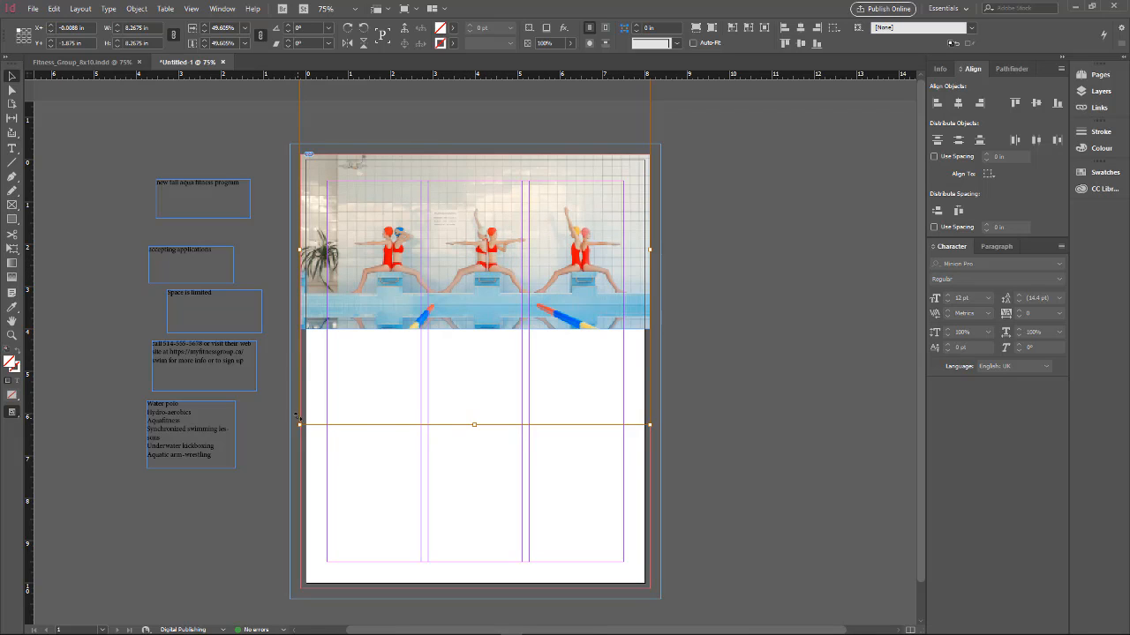
{"action": "left_click_drag", "start_coordinate": [299, 427], "coordinate": [268, 456]}
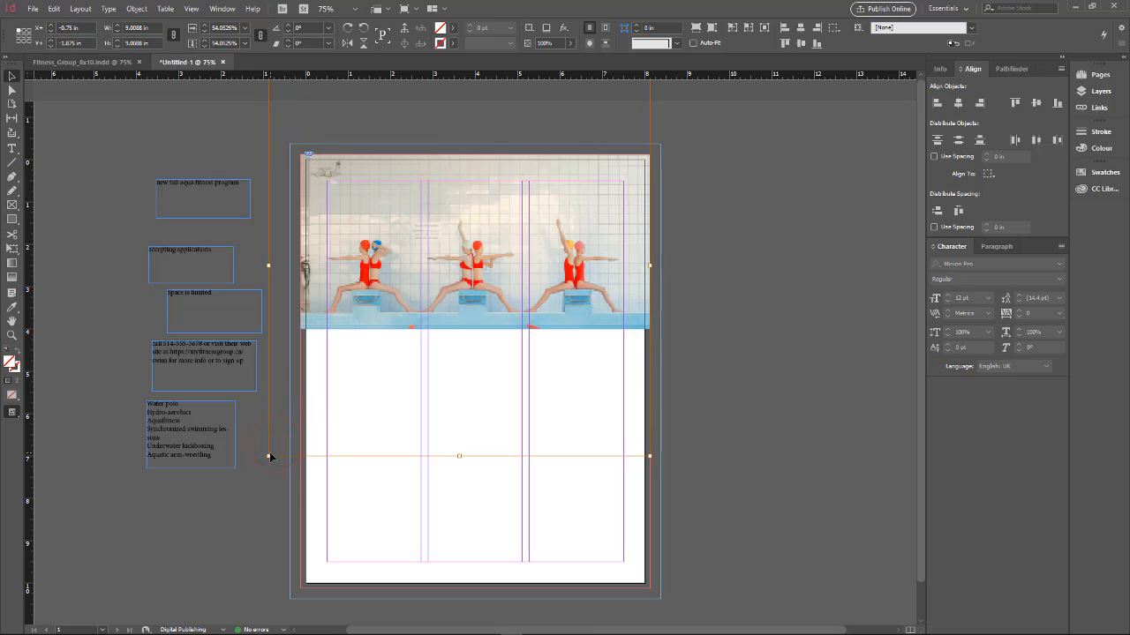
Enlarge the photo proportionally to 55.5% within its frame and deselect it
{"action": "left_click_drag", "start_coordinate": [650, 455], "coordinate": [660, 465]}
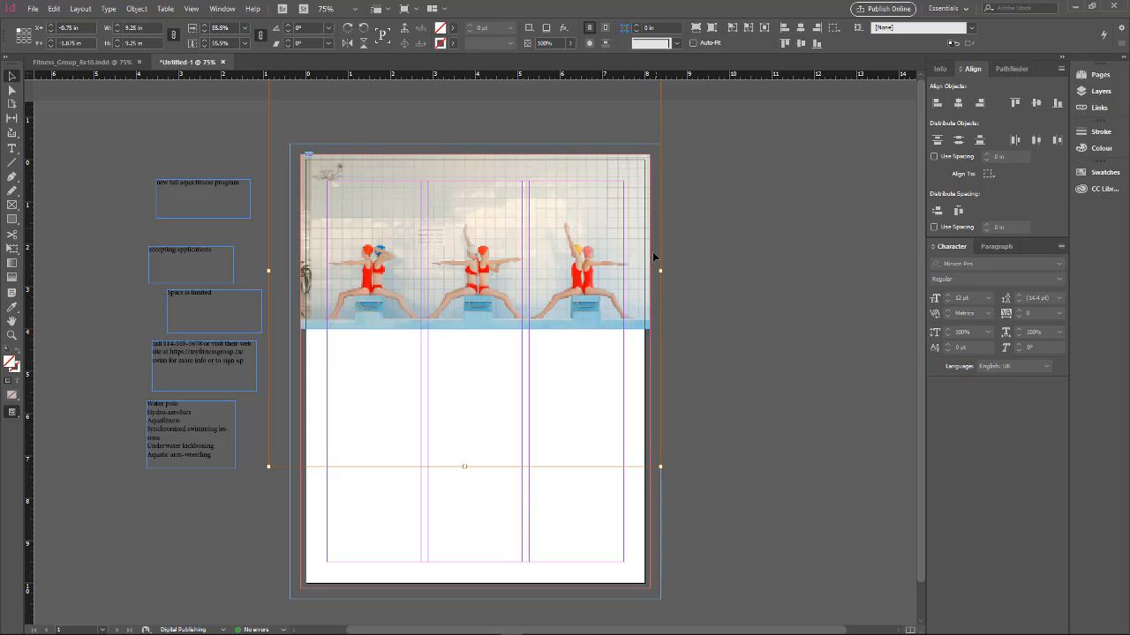
{"action": "key", "text": "ctrl+equal"}
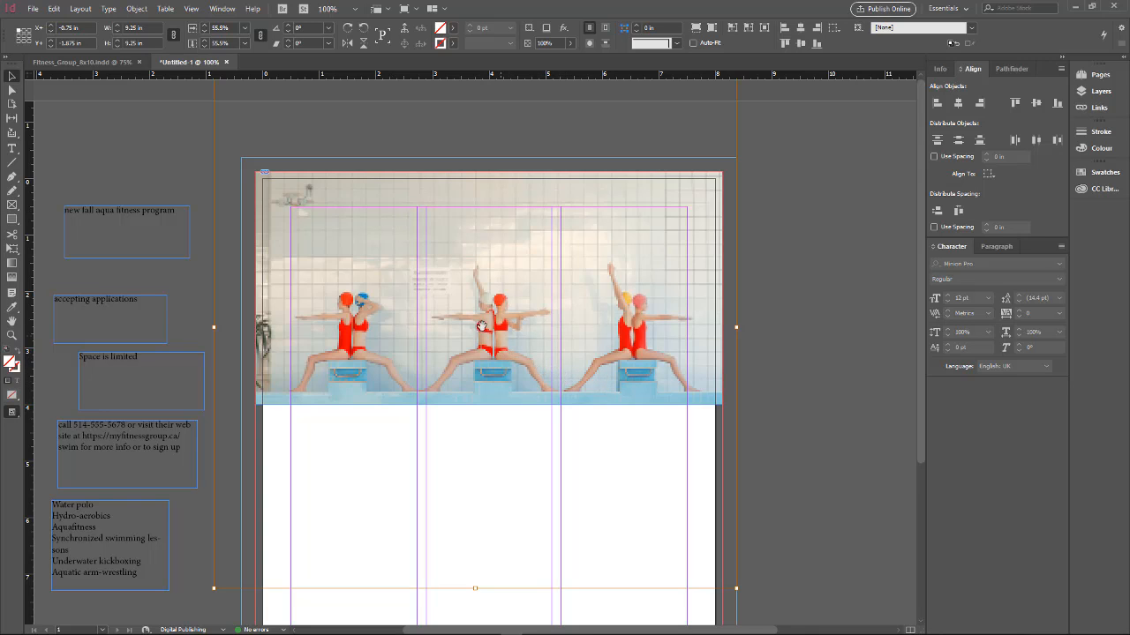
{"action": "scroll", "coordinate": [481, 344], "scroll_direction": "down", "scroll_amount": 2}
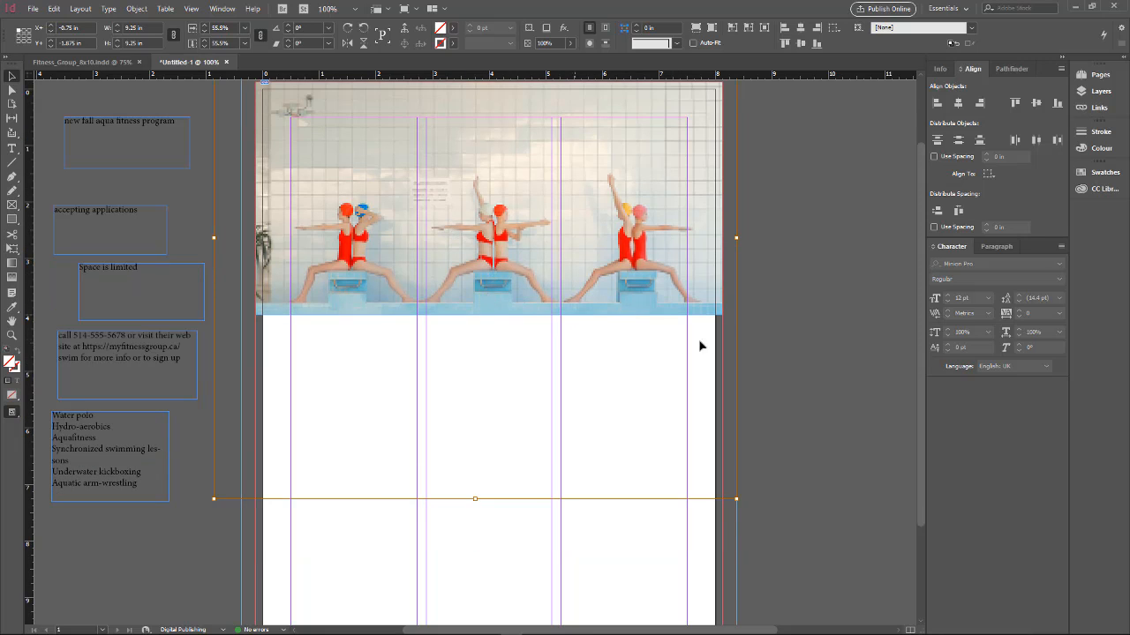
{"action": "left_click", "coordinate": [805, 324]}
Extend the lower edge of the header photo's frame slightly, to a frame height of about 4.185 in
{"action": "left_click", "coordinate": [507, 254]}
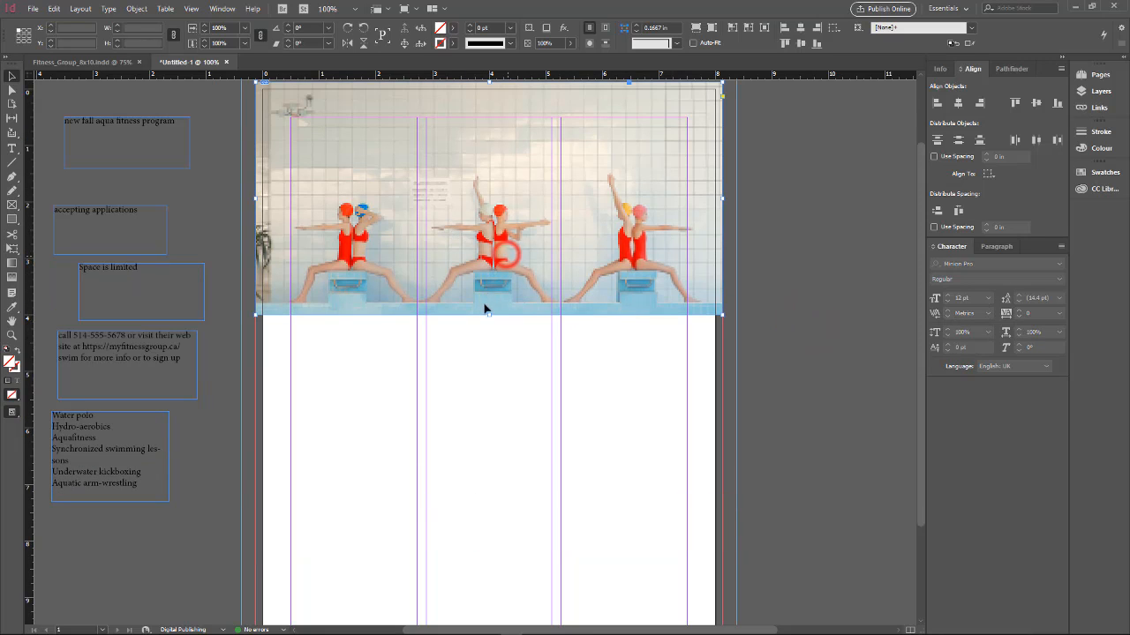
{"action": "mouse_move", "coordinate": [485, 316]}
{"action": "left_mouse_down"}
{"action": "mouse_move", "coordinate": [492, 347]}
{"action": "mouse_move", "coordinate": [488, 317]}
{"action": "left_mouse_up"}
{"action": "left_click", "coordinate": [492, 373]}
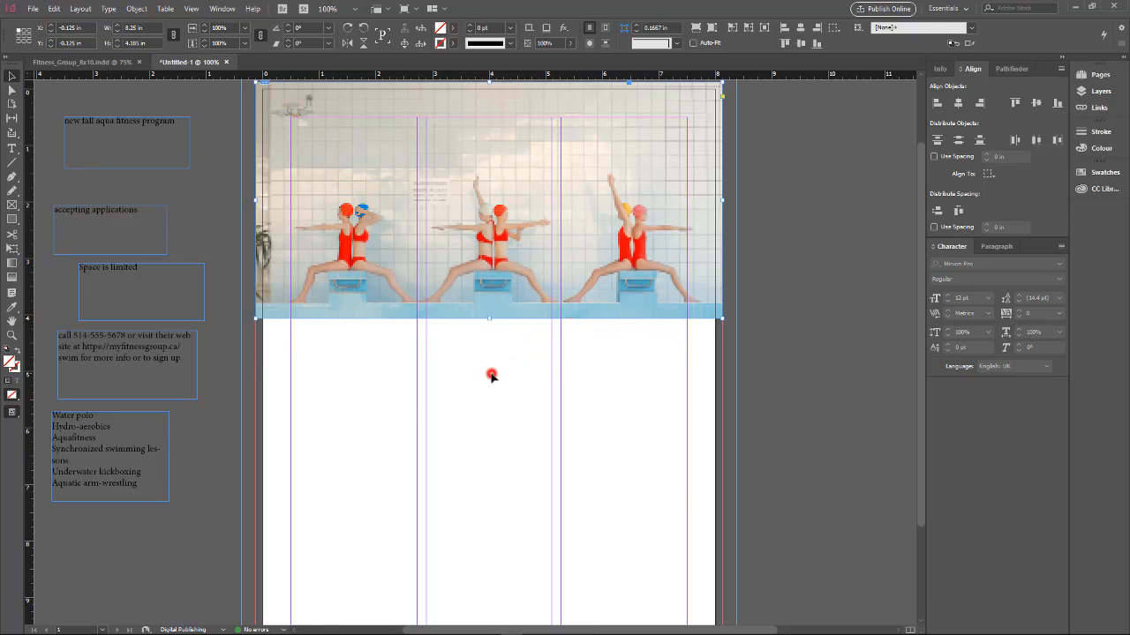
Set the document's display performance to High Quality Display
{"action": "scroll", "coordinate": [511, 373], "scroll_direction": "up", "scroll_amount": 2}
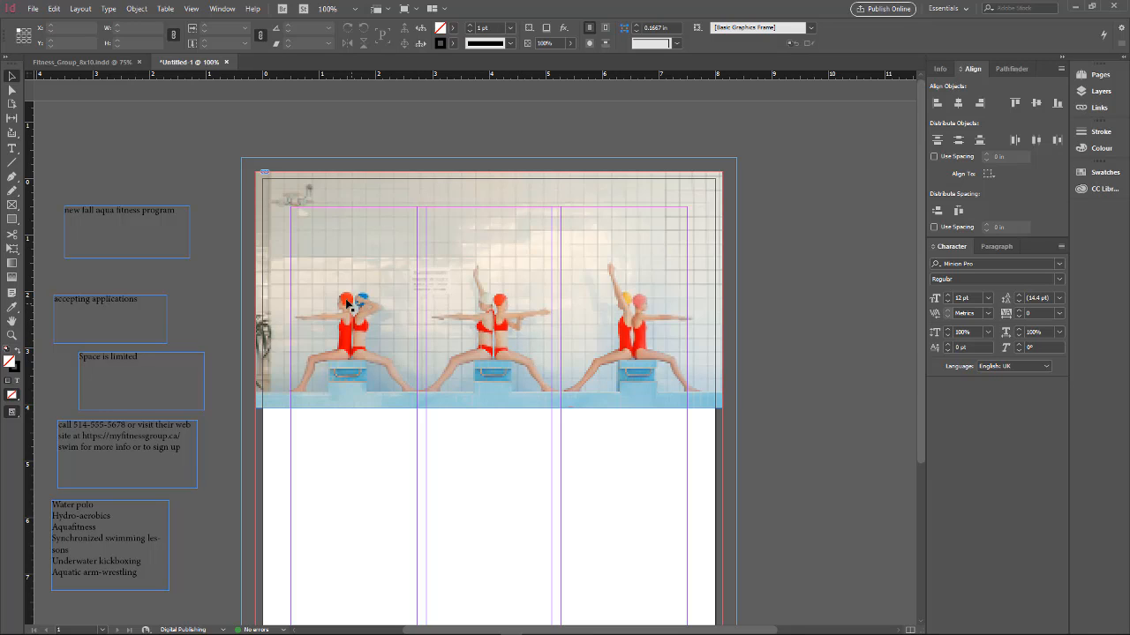
{"action": "right_click", "coordinate": [460, 244]}
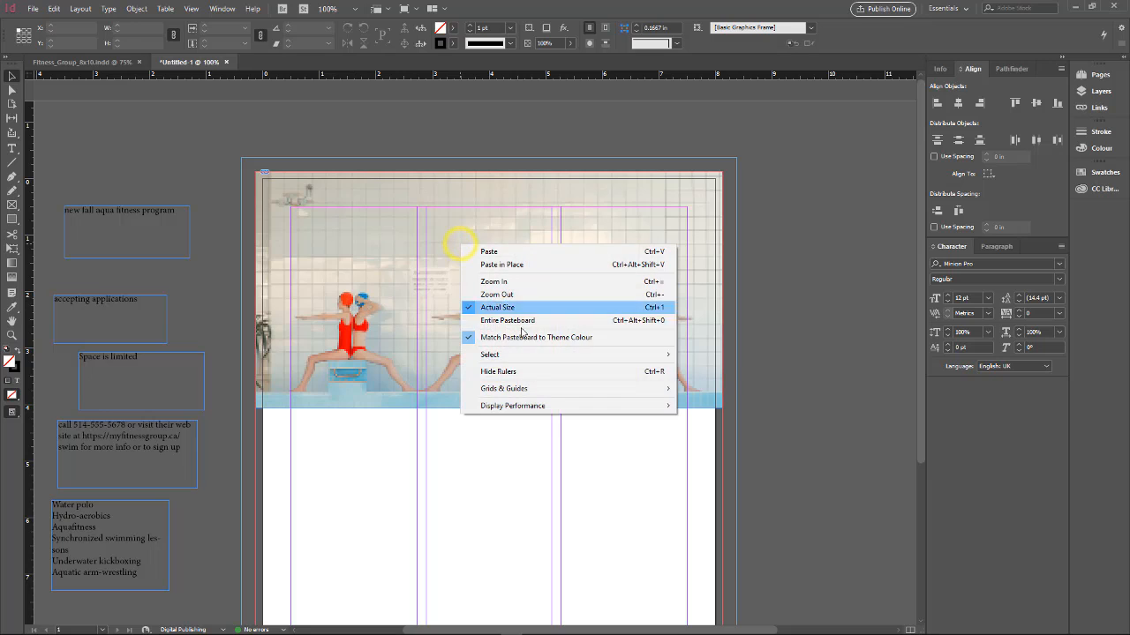
{"action": "left_click", "coordinate": [533, 406]}
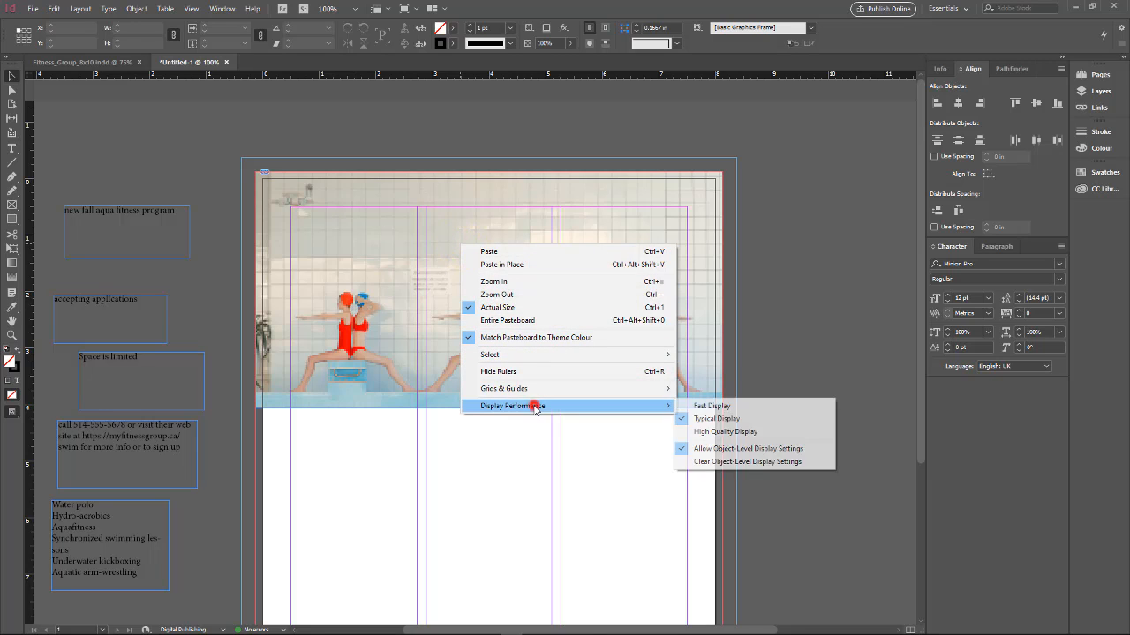
{"action": "left_click", "coordinate": [731, 432]}
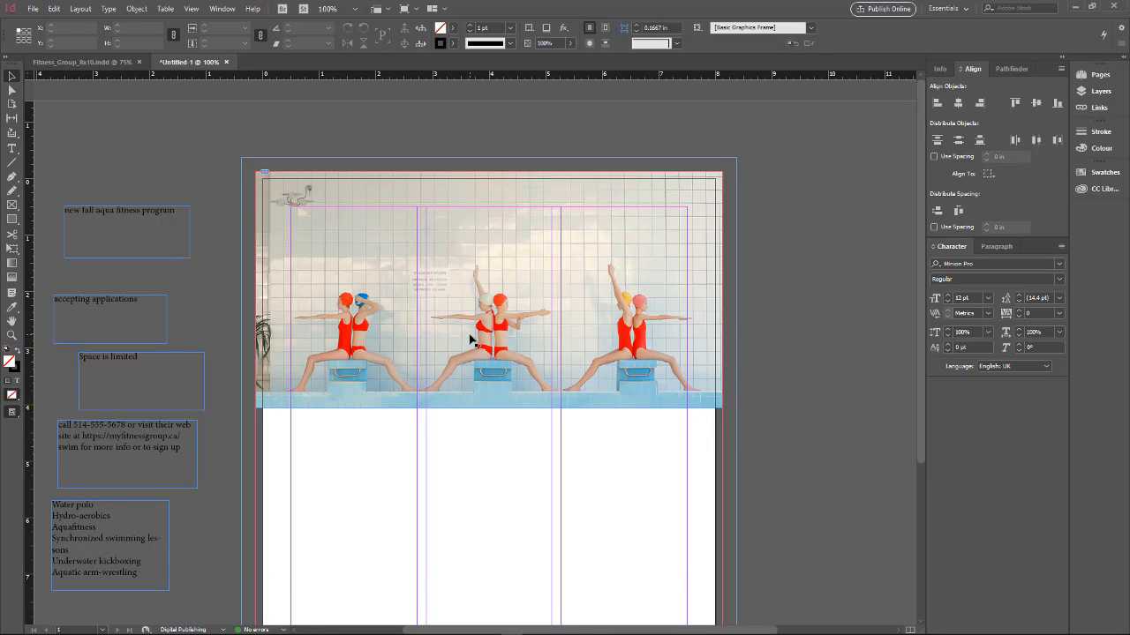
Move the "new fall aqua fitness program" text frame onto the header photo, to about X 2.24 in, Y 2.68 in
{"action": "scroll", "coordinate": [470, 338], "scroll_direction": "down", "scroll_amount": 1}
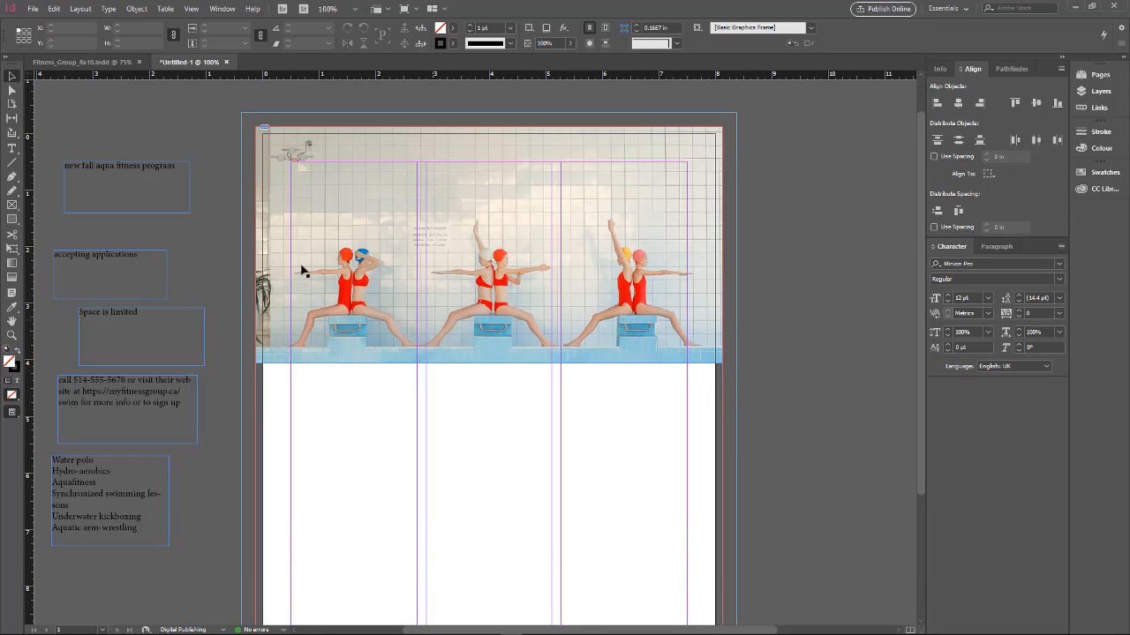
{"action": "left_click", "coordinate": [89, 169]}
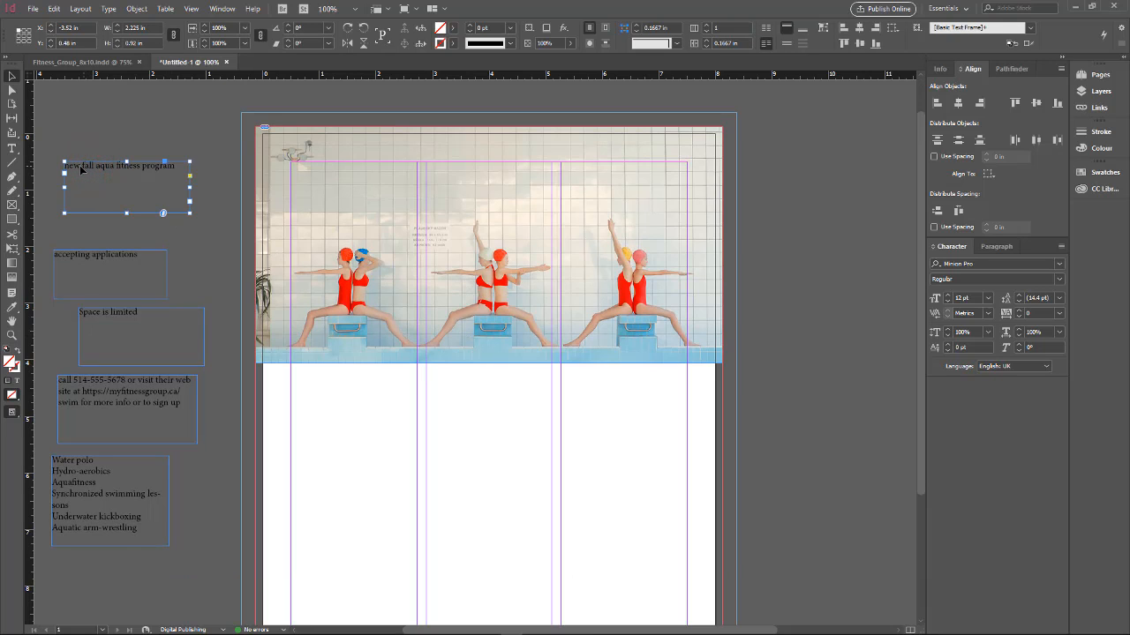
{"action": "left_click_drag", "start_coordinate": [78, 171], "coordinate": [403, 292]}
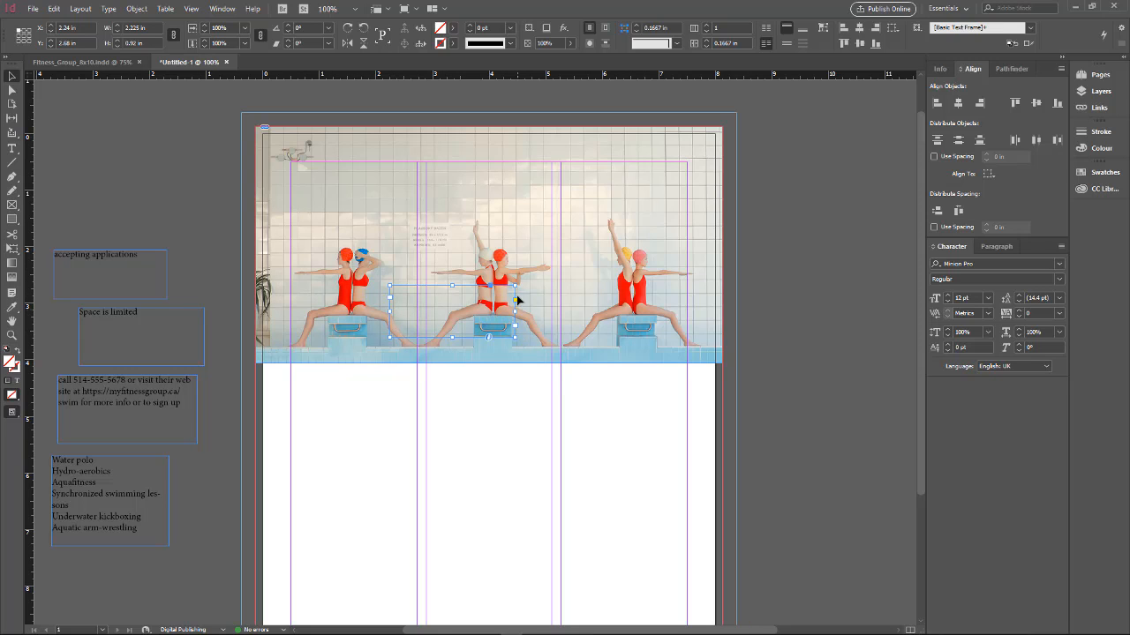
Move the "new fall aqua fitness program" text above the photo in the stacking order of Layer 1
{"action": "key", "text": "ctrl+equal"}
{"action": "key", "text": "ctrl+equal"}
{"action": "key", "text": "ctrl+equal"}
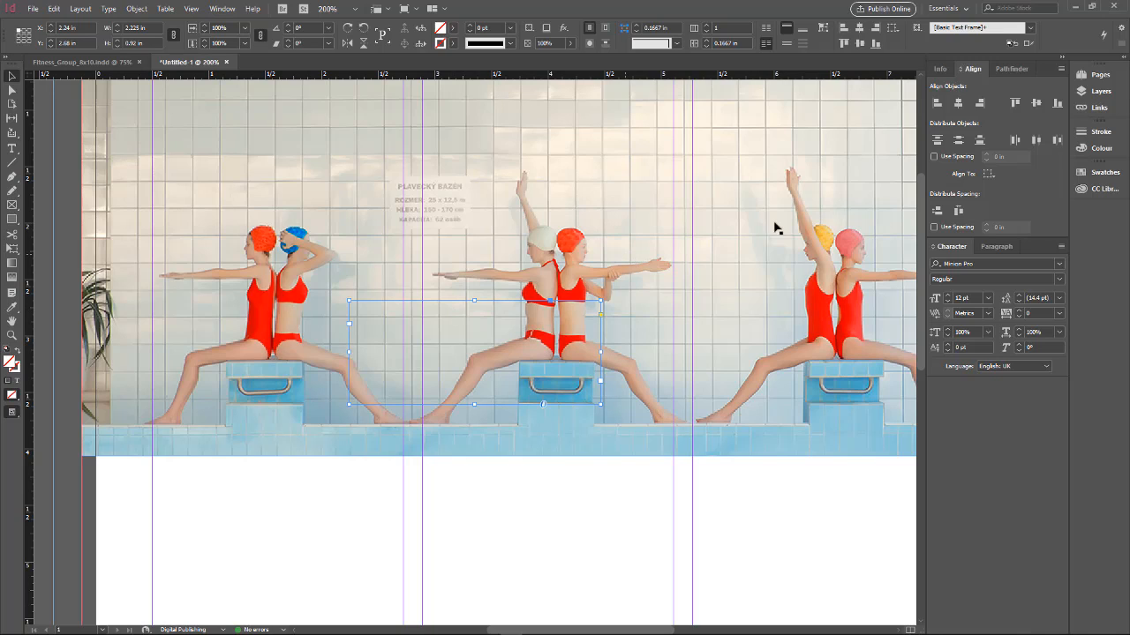
{"action": "left_click", "coordinate": [1101, 92]}
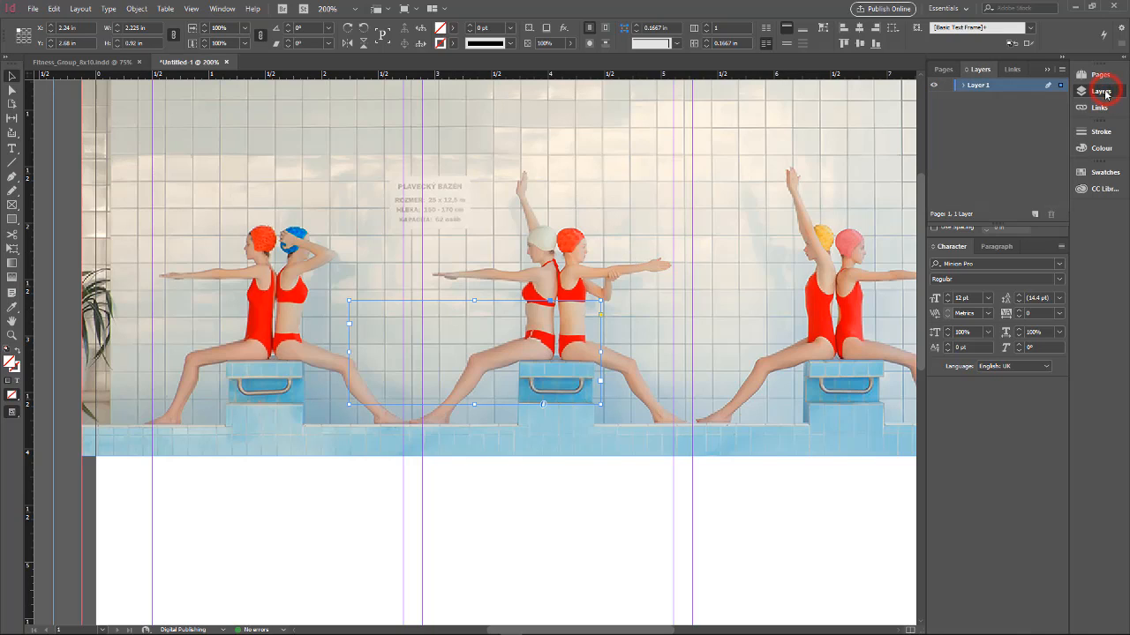
{"action": "left_click", "coordinate": [963, 86]}
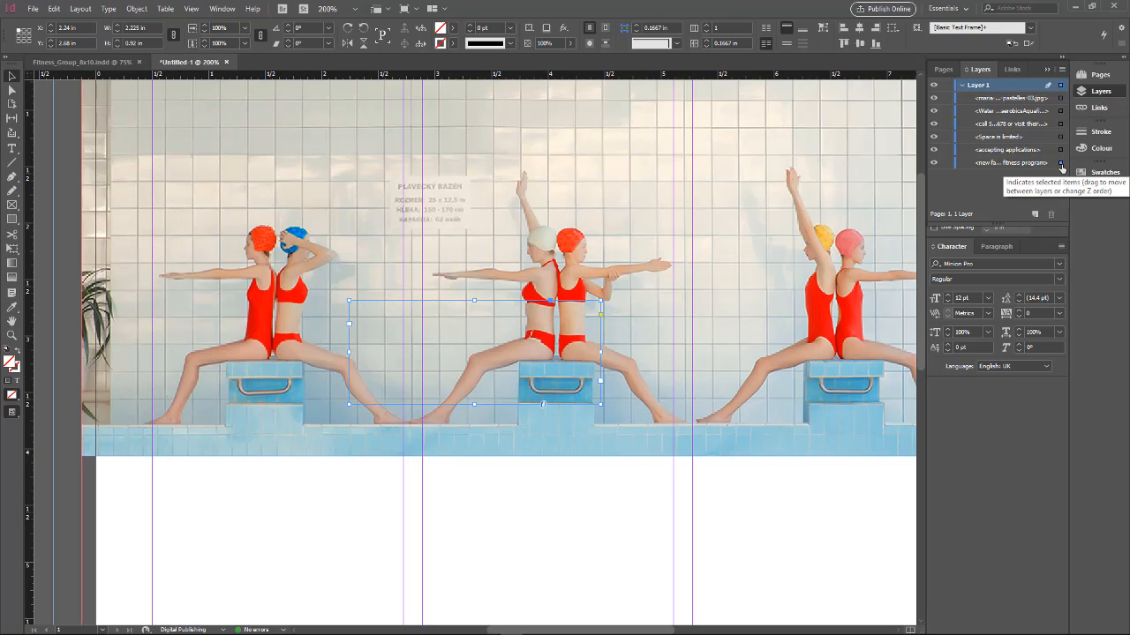
{"action": "left_click", "coordinate": [1013, 163]}
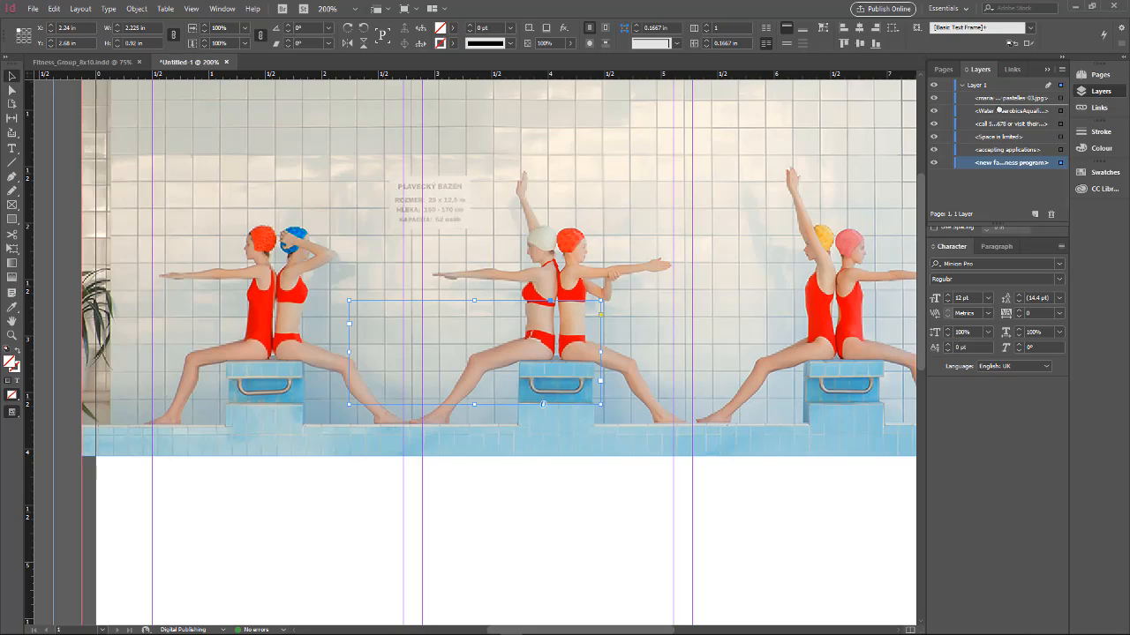
{"action": "left_click_drag", "start_coordinate": [997, 98], "coordinate": [998, 98]}
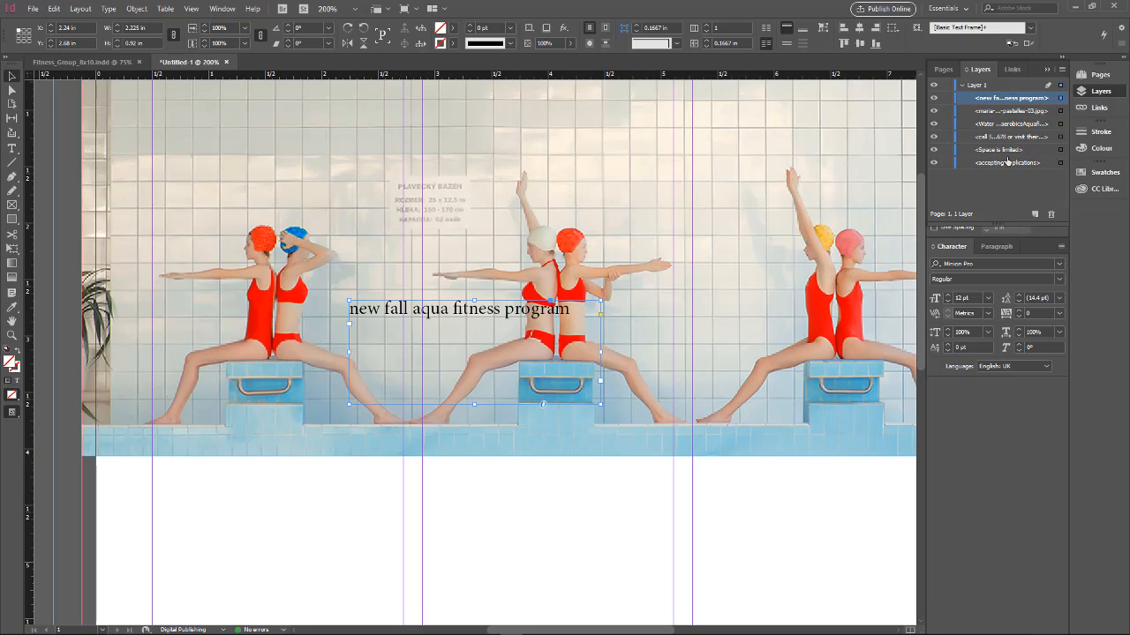
Select the photo and other text frames one after another from Layer 1's object list to locate them in the document
{"action": "left_click", "coordinate": [1060, 111]}
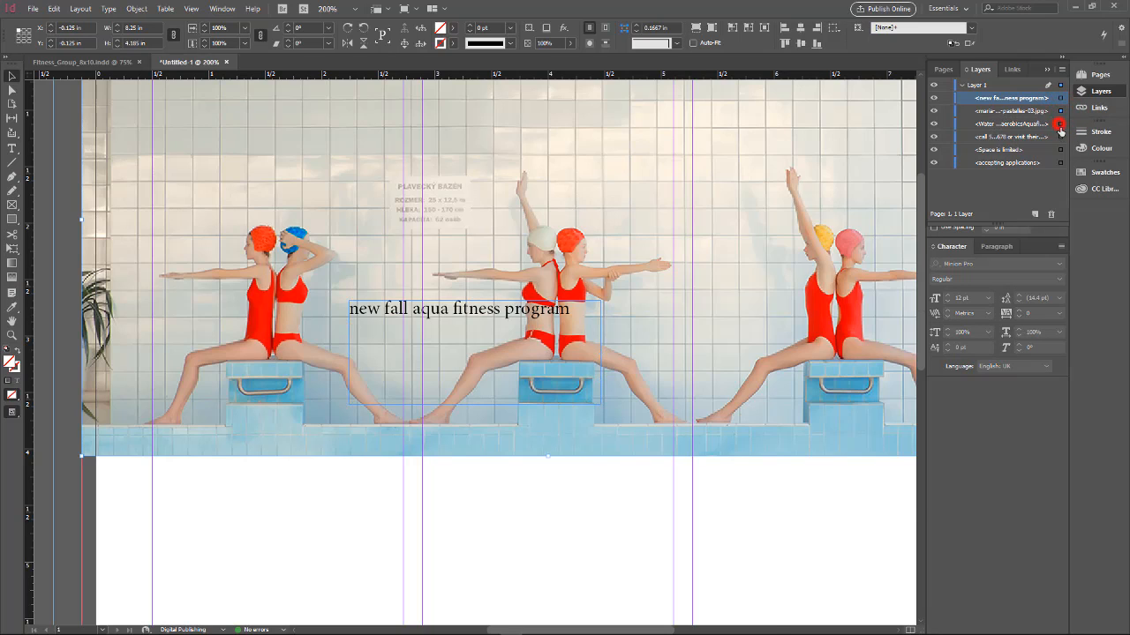
{"action": "left_click", "coordinate": [1060, 124]}
{"action": "left_click", "coordinate": [1060, 137]}
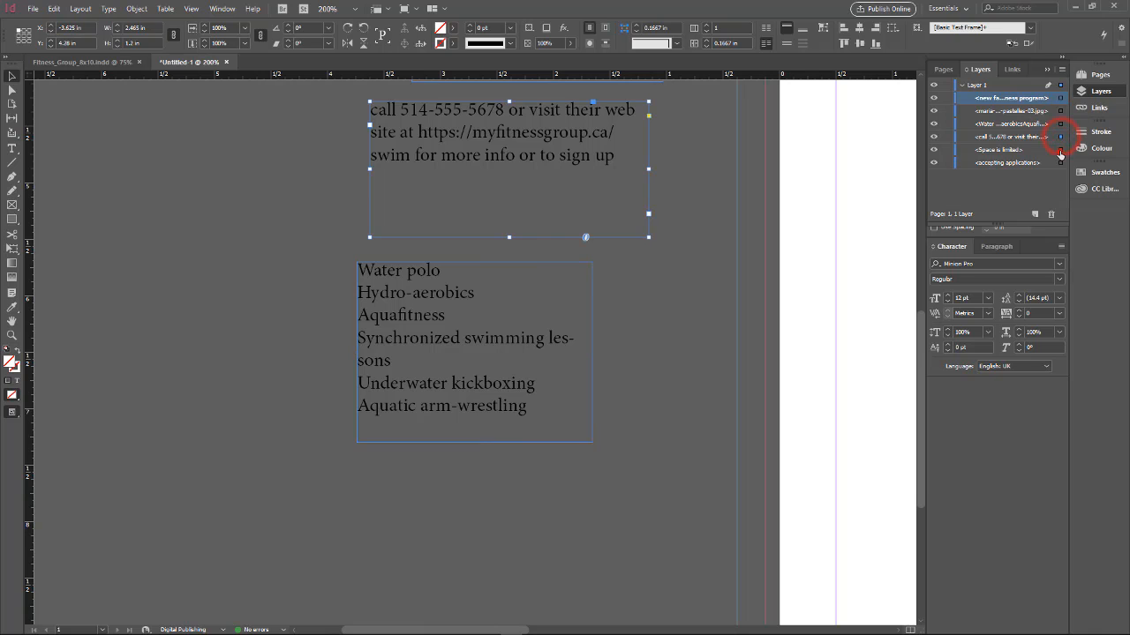
{"action": "left_click", "coordinate": [1060, 162]}
{"action": "left_click", "coordinate": [1060, 137]}
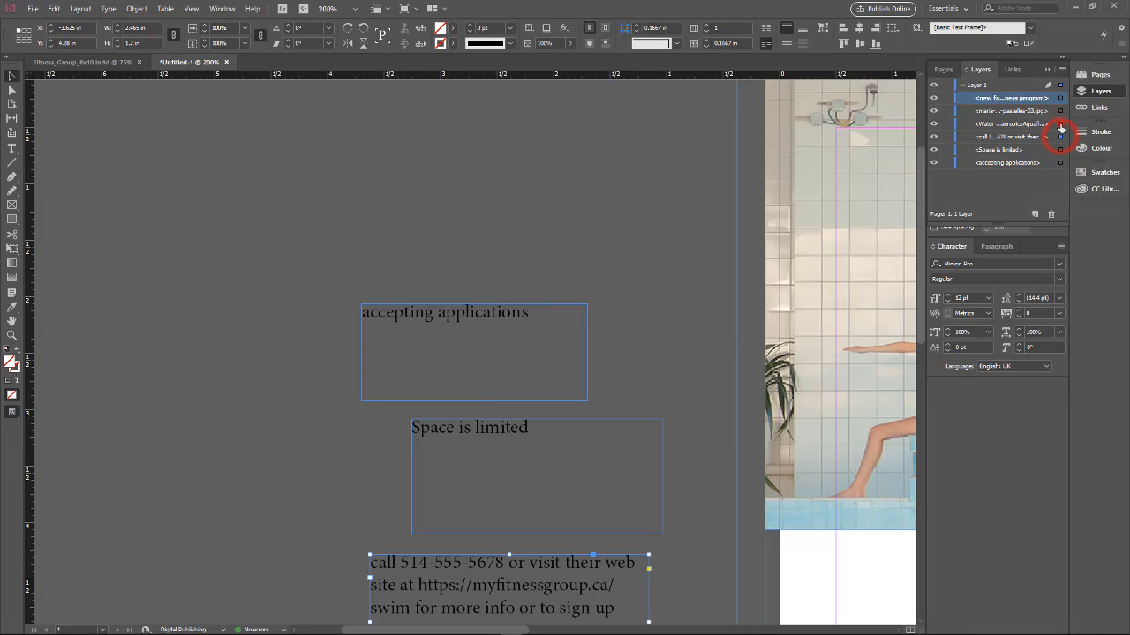
{"action": "left_click", "coordinate": [1060, 124]}
{"action": "left_click", "coordinate": [1059, 110]}
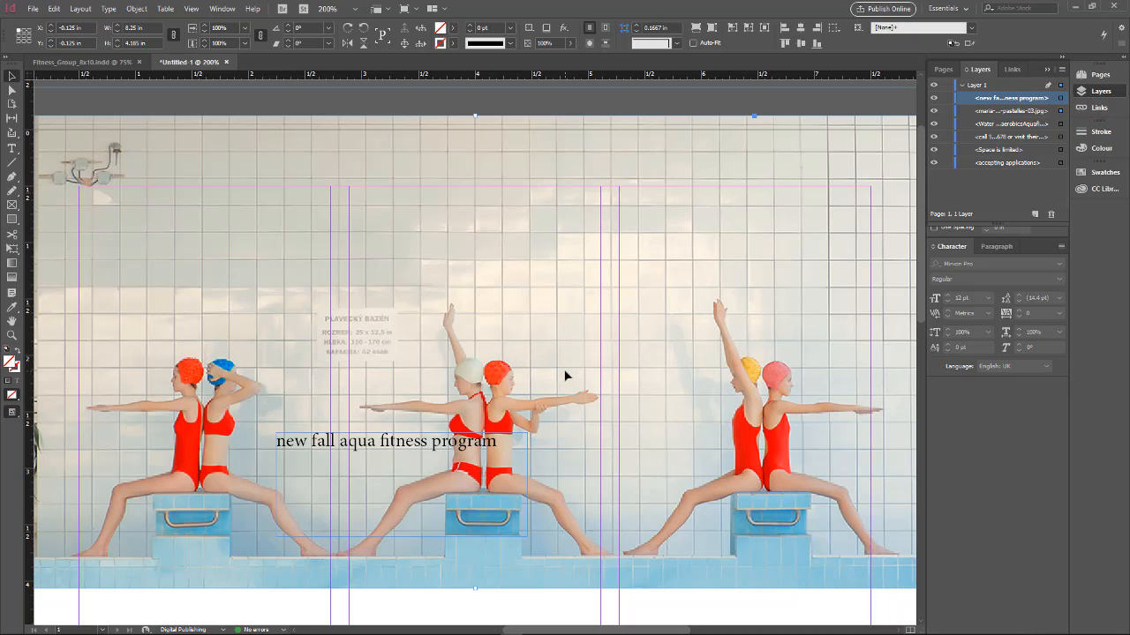
Reposition the headline text frame at about Y 2.56 in and widen it to 8.25 in, spanning the photo from bleed to bleed
{"action": "key", "text": "ctrl+minus"}
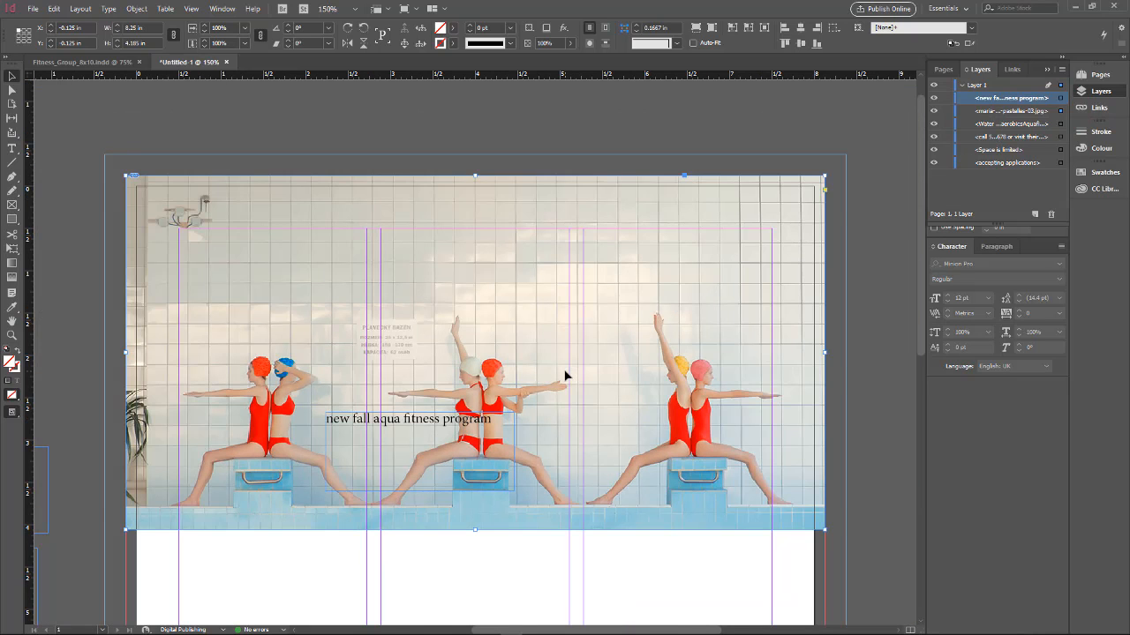
{"action": "key", "text": "ctrl+minus"}
{"action": "key", "text": "ctrl+minus"}
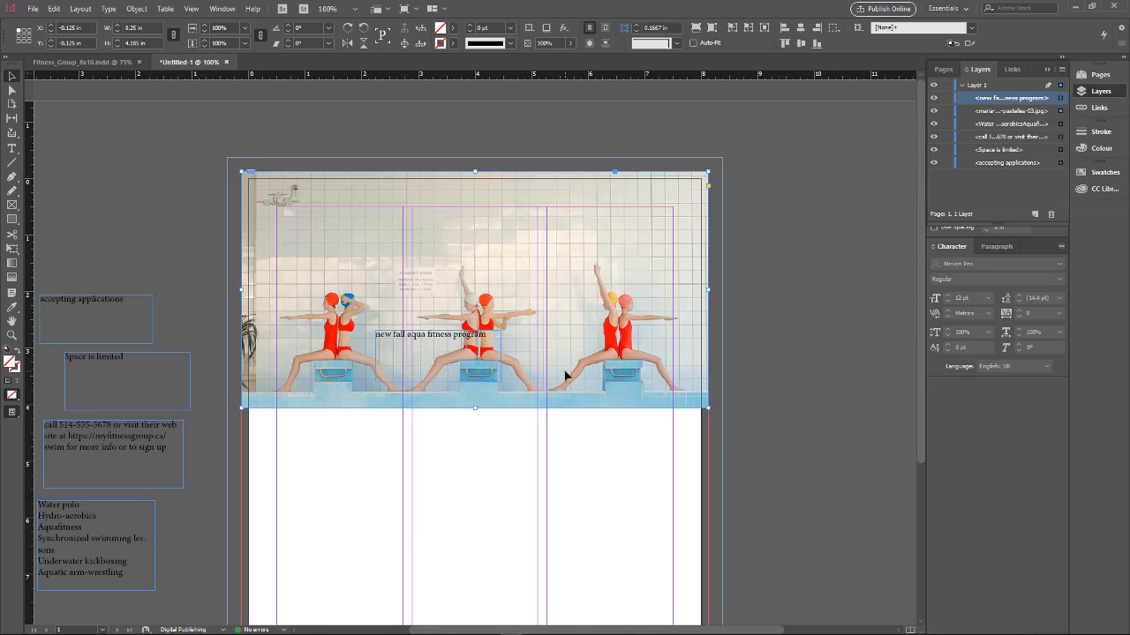
{"action": "key", "text": "ctrl+minus"}
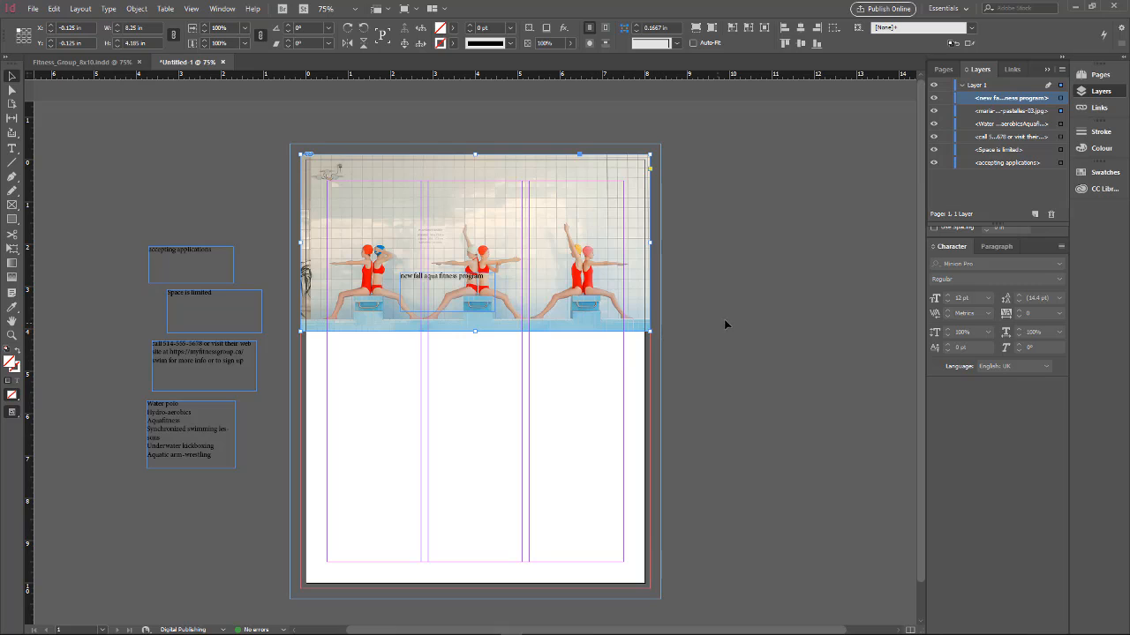
{"action": "left_click", "coordinate": [435, 279]}
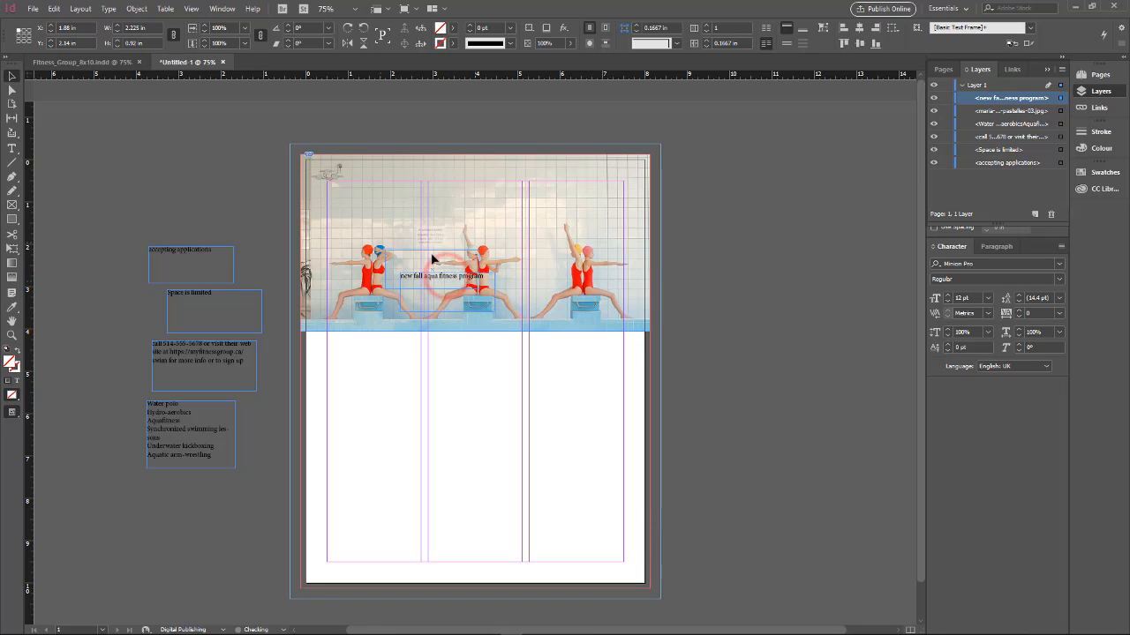
{"action": "left_click_drag", "start_coordinate": [433, 255], "coordinate": [649, 291]}
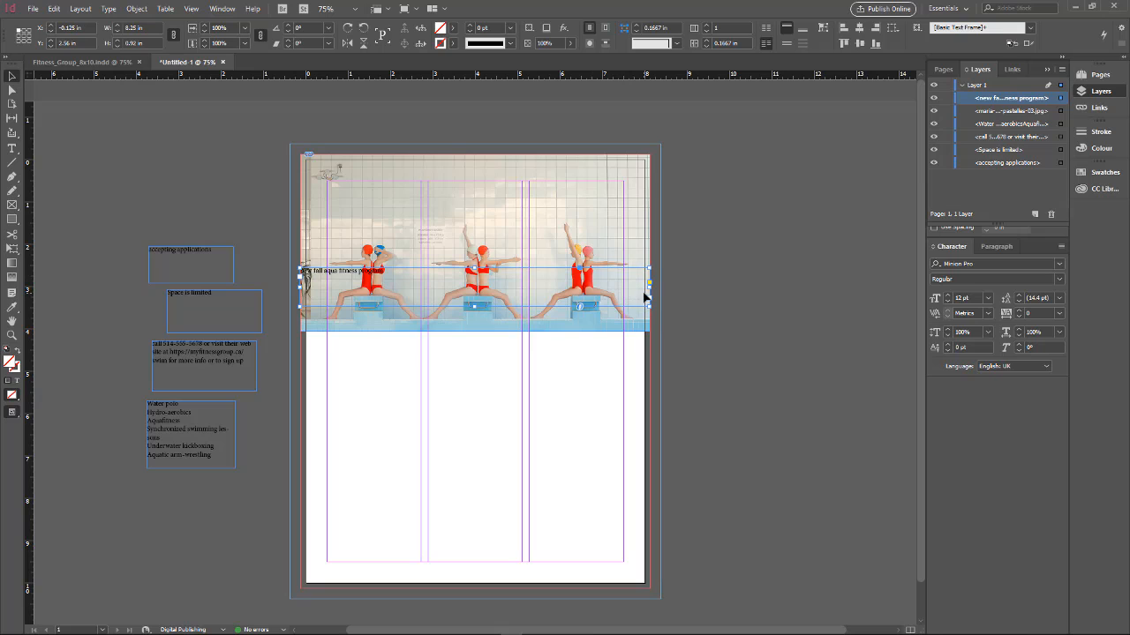
Center-align the headline text within its frame
{"action": "left_click", "coordinate": [13, 150]}
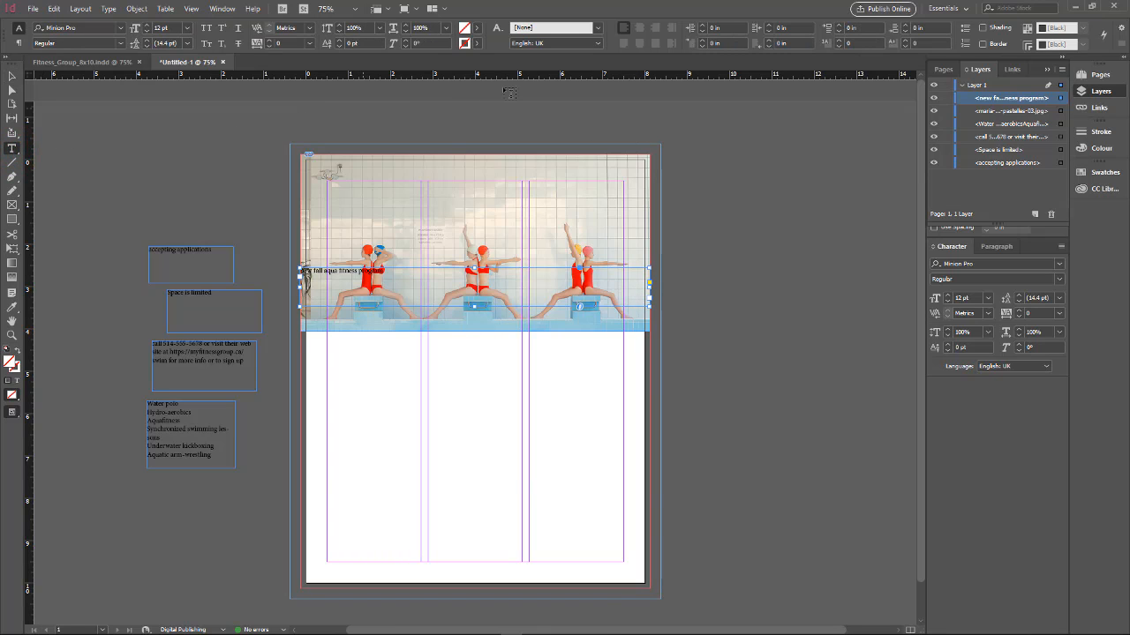
{"action": "left_click", "coordinate": [638, 29]}
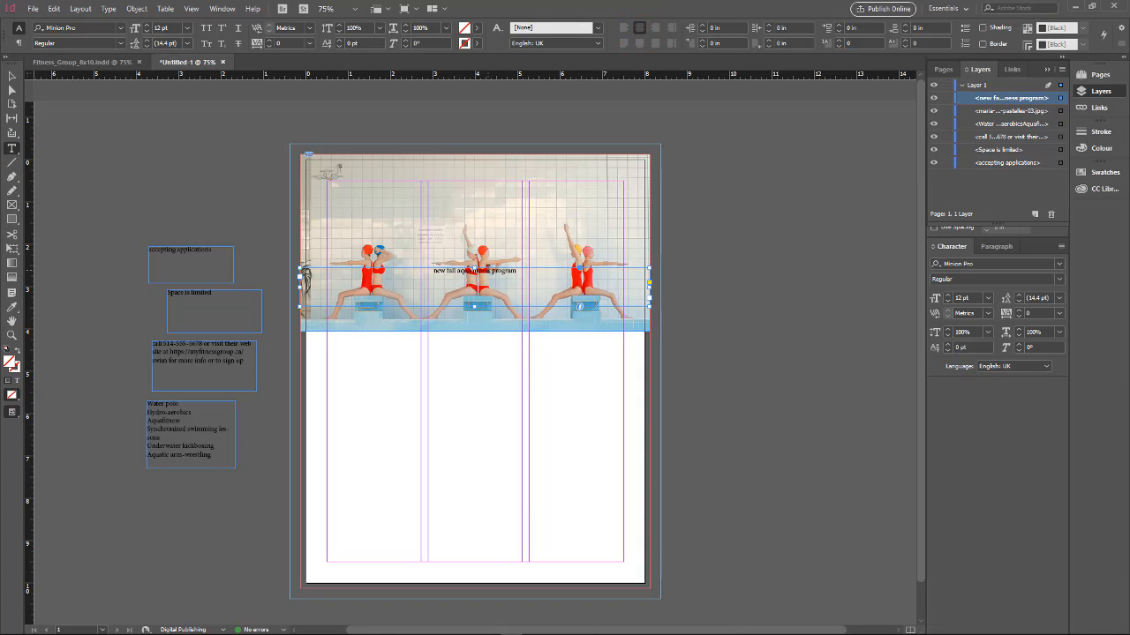
{"action": "left_click", "coordinate": [995, 248]}
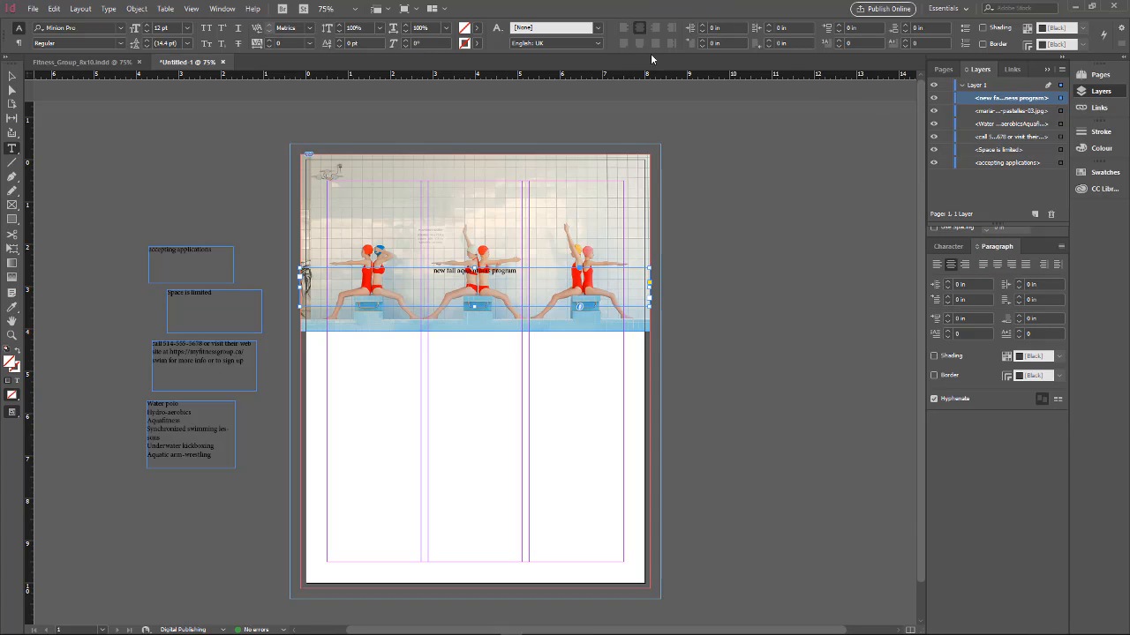
{"action": "left_click", "coordinate": [953, 248]}
{"action": "left_click", "coordinate": [994, 248]}
{"action": "left_click", "coordinate": [953, 249]}
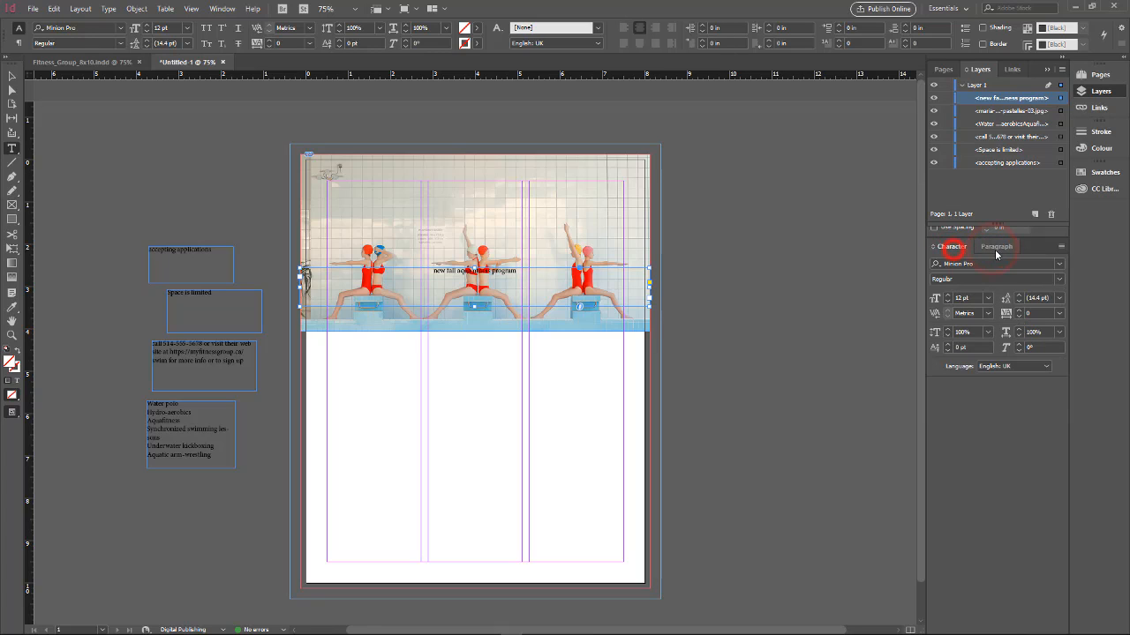
{"action": "left_click", "coordinate": [995, 250]}
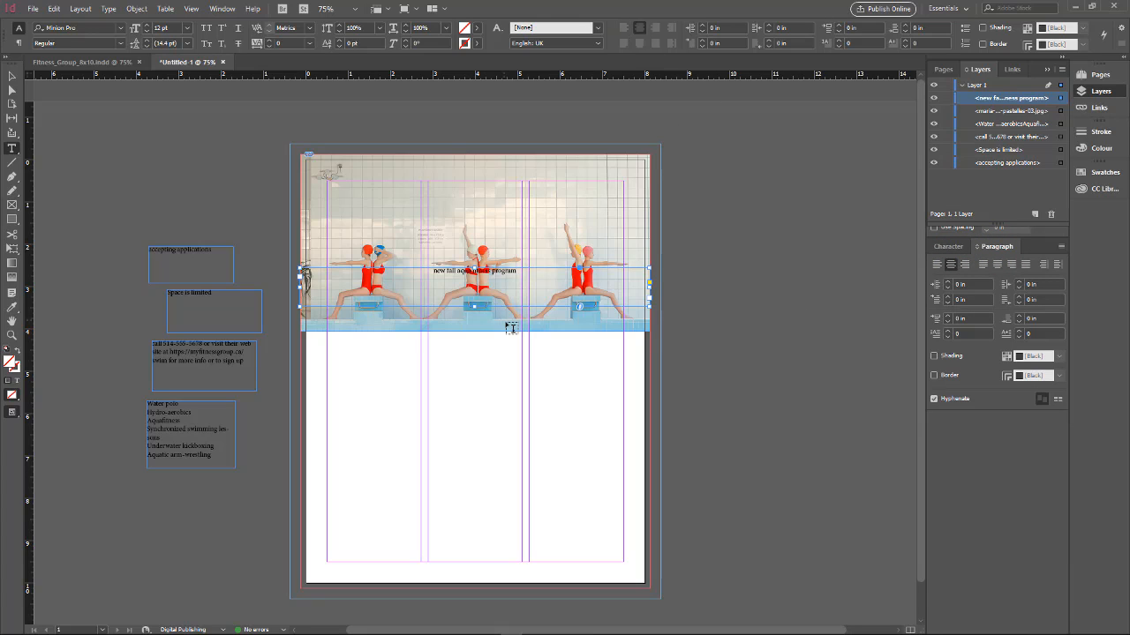
Set the font of the whole headline frame to Raleway Black
{"action": "left_click", "coordinate": [10, 77]}
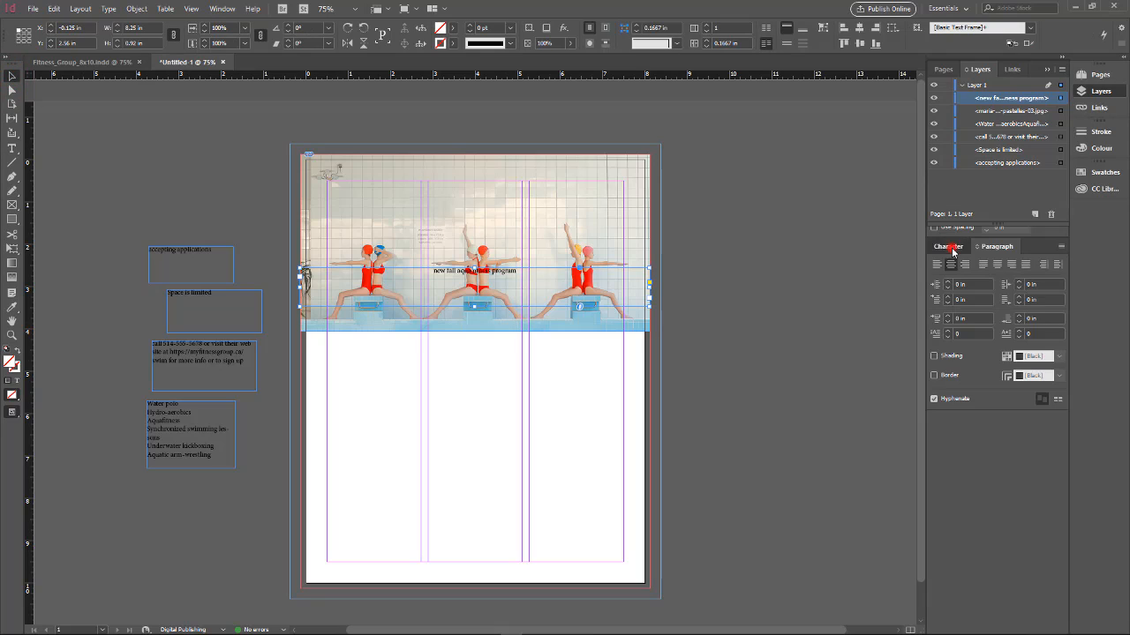
{"action": "left_click", "coordinate": [952, 250]}
{"action": "left_click", "coordinate": [1024, 264]}
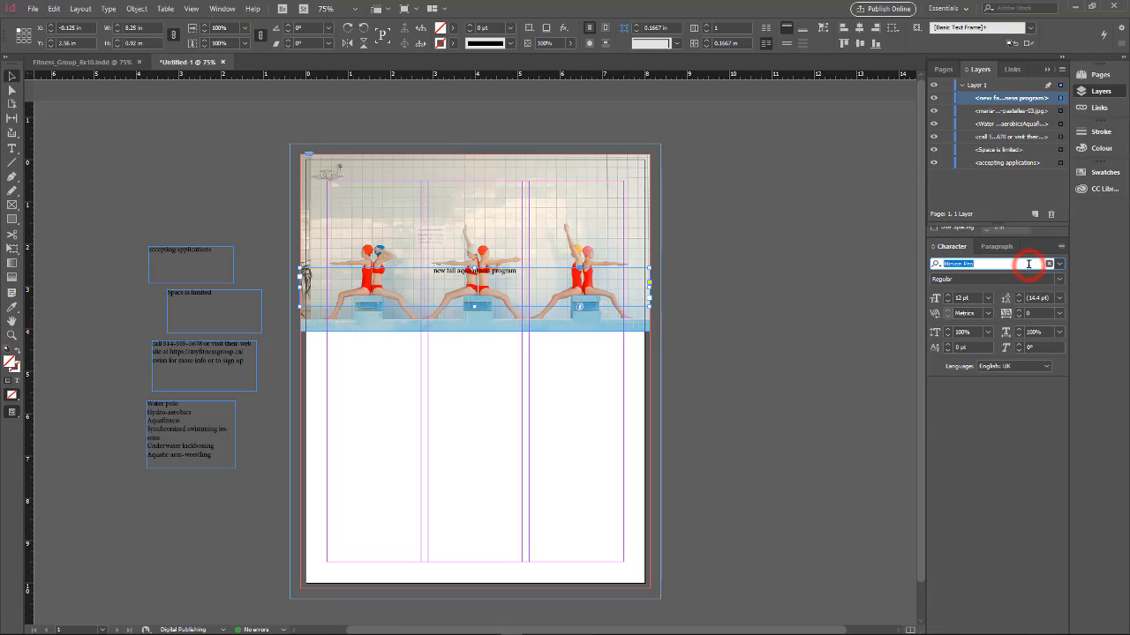
{"action": "type", "text": "rale"}
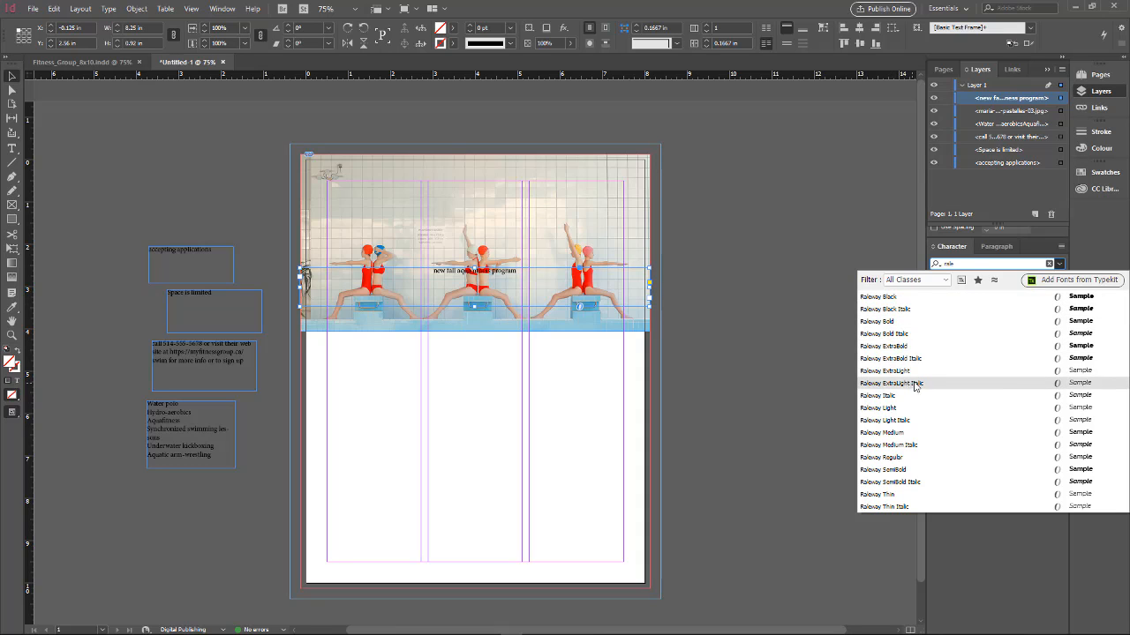
{"action": "left_click", "coordinate": [896, 298]}
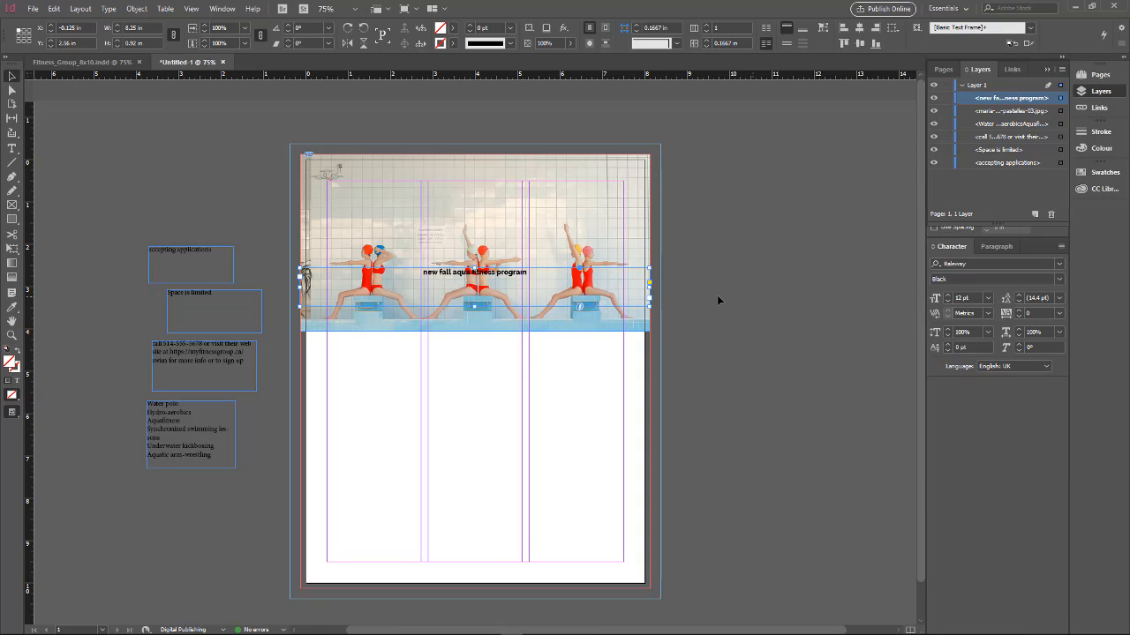
{"action": "double_click", "coordinate": [1042, 298]}
{"action": "key", "text": "Return"}
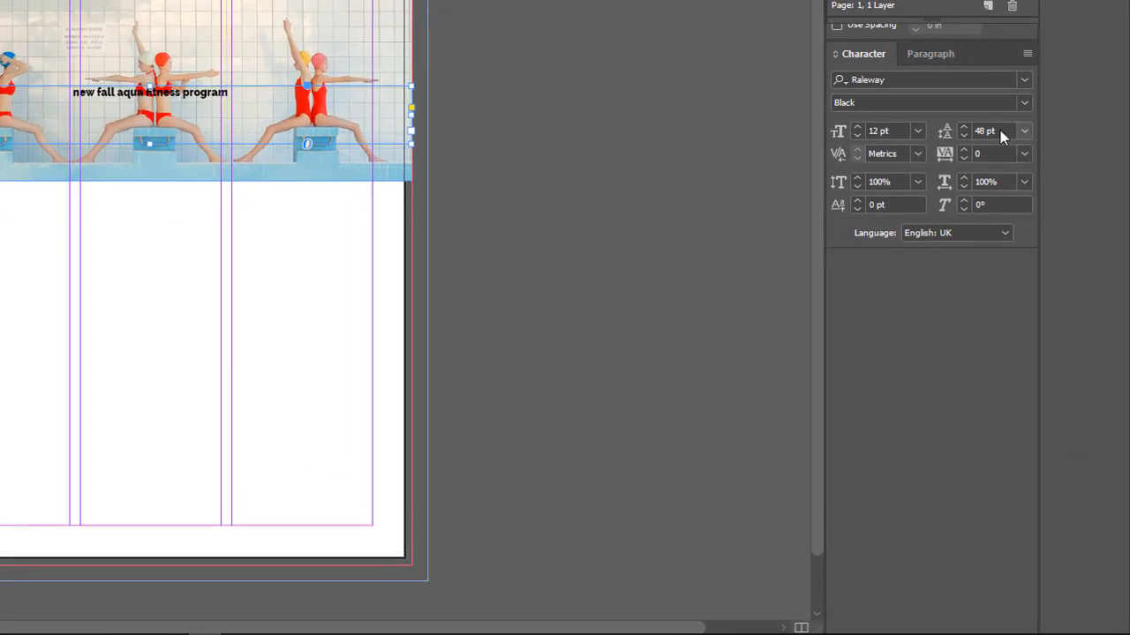
{"action": "left_click", "coordinate": [1045, 293]}
{"action": "left_click", "coordinate": [1020, 130]}
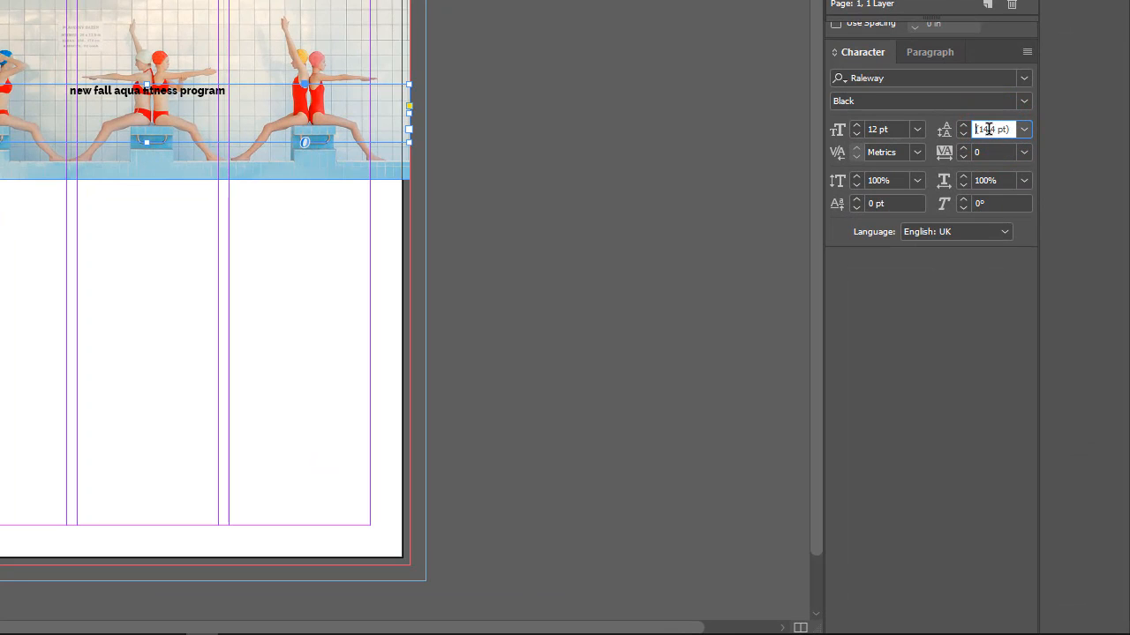
Set the font size of the headline frame's text to 48 pt
{"action": "double_click", "coordinate": [895, 132]}
{"action": "type", "text": "4"}
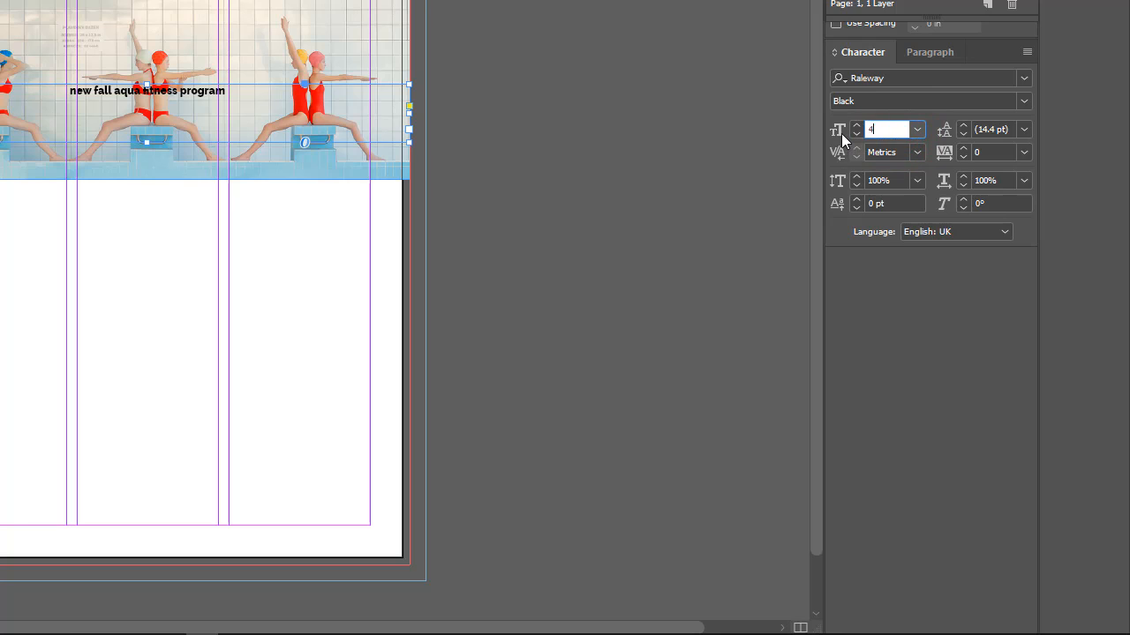
{"action": "type", "text": "8"}
{"action": "key", "text": "Return"}
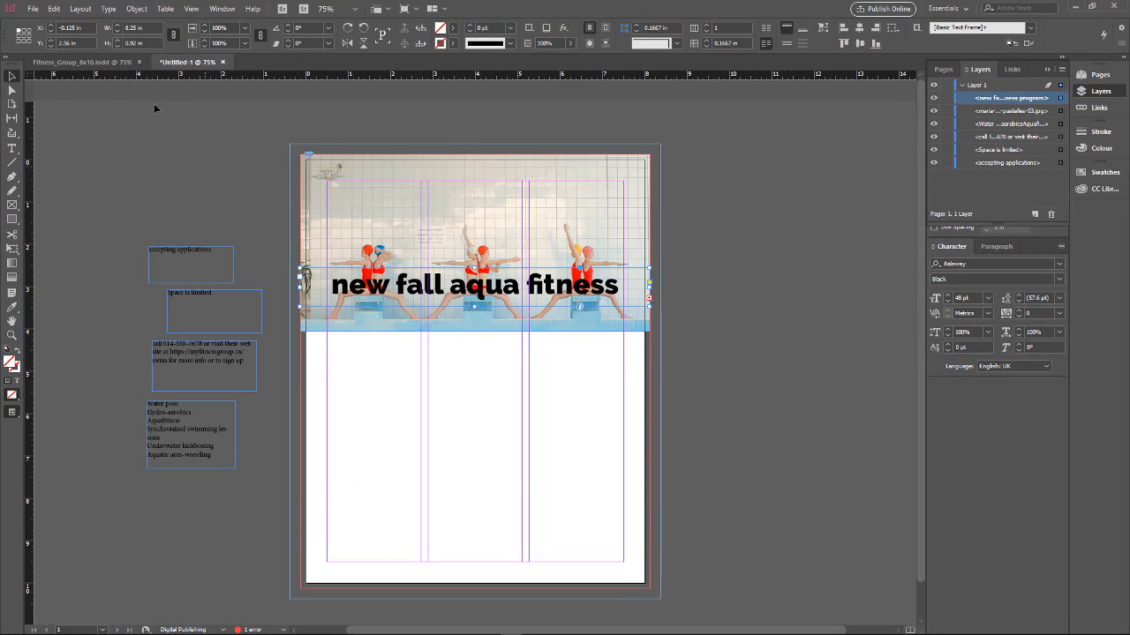
Check the headline in the finished Fitness_Group_8x10 ad and replace this document's headline text with "AQUA FITNESS"
{"action": "left_click", "coordinate": [102, 62]}
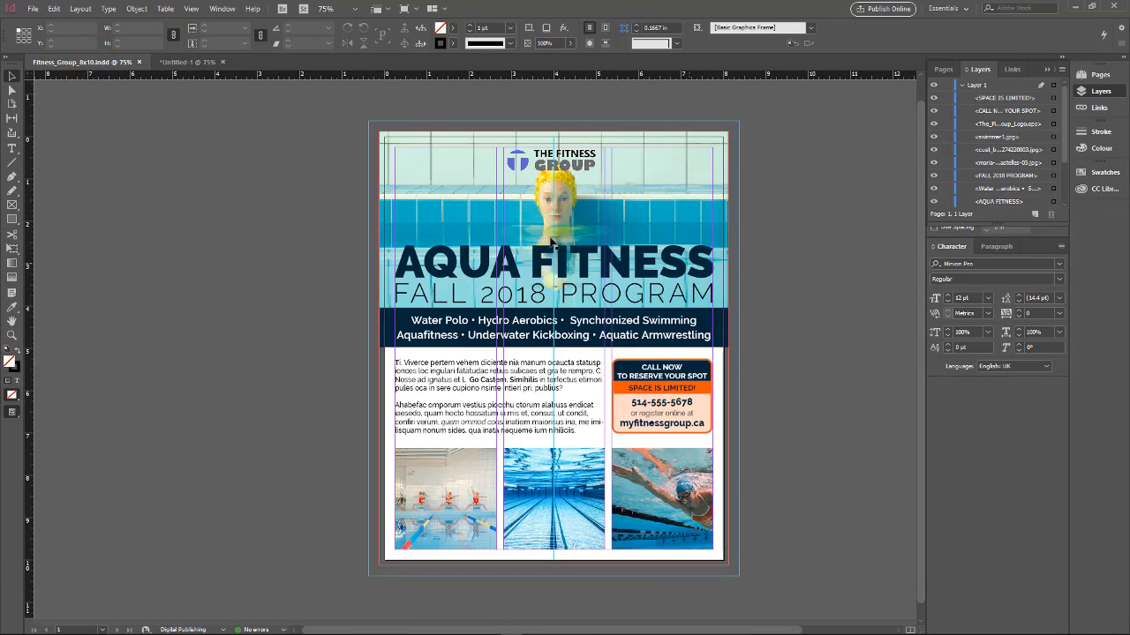
{"action": "left_click", "coordinate": [189, 63]}
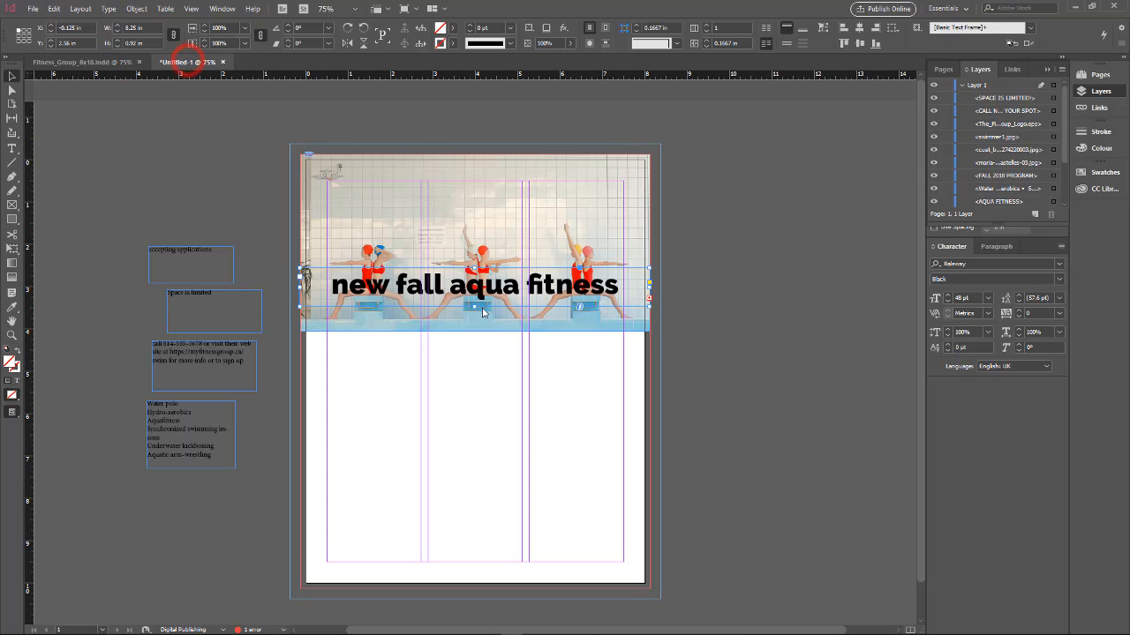
{"action": "double_click", "coordinate": [346, 286]}
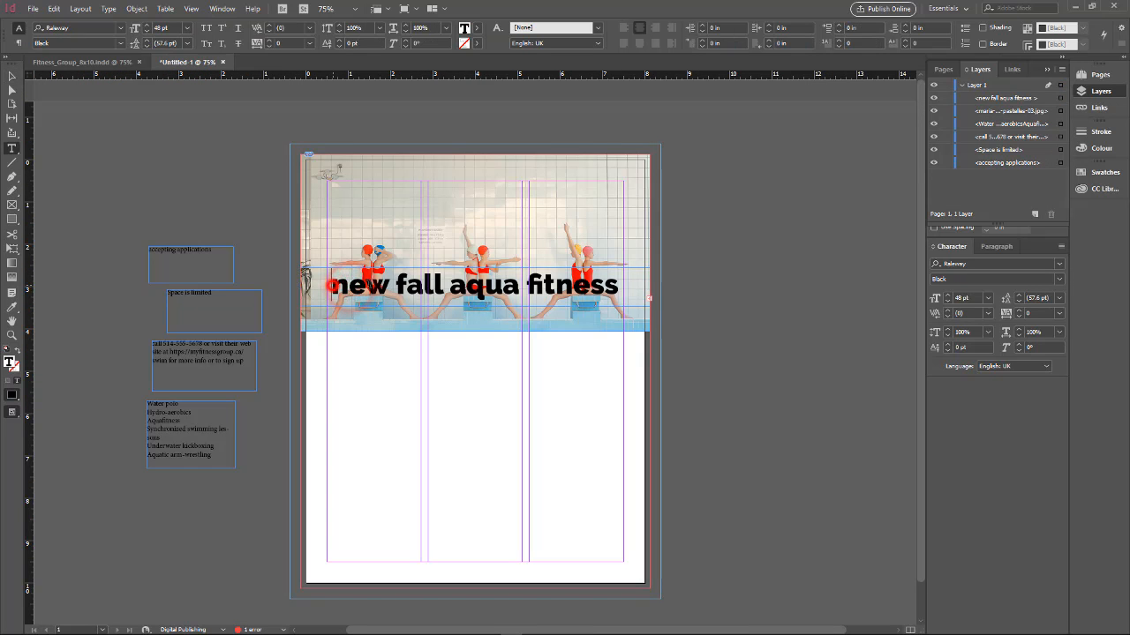
{"action": "left_click_drag", "start_coordinate": [333, 284], "coordinate": [634, 285]}
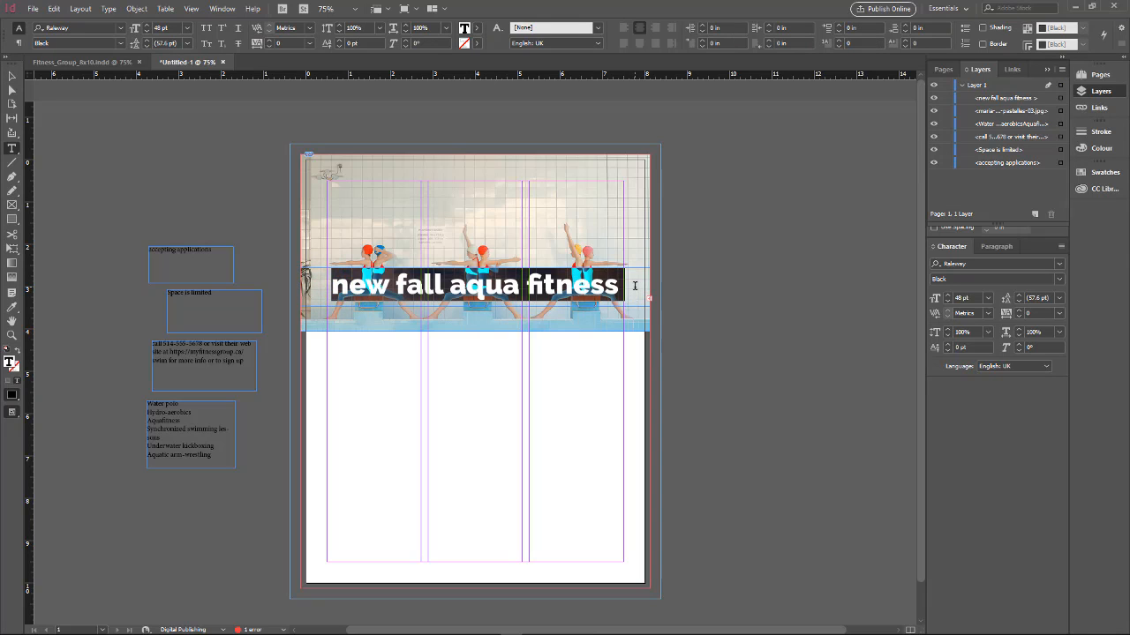
{"action": "type", "text": "AQUA FIT"}
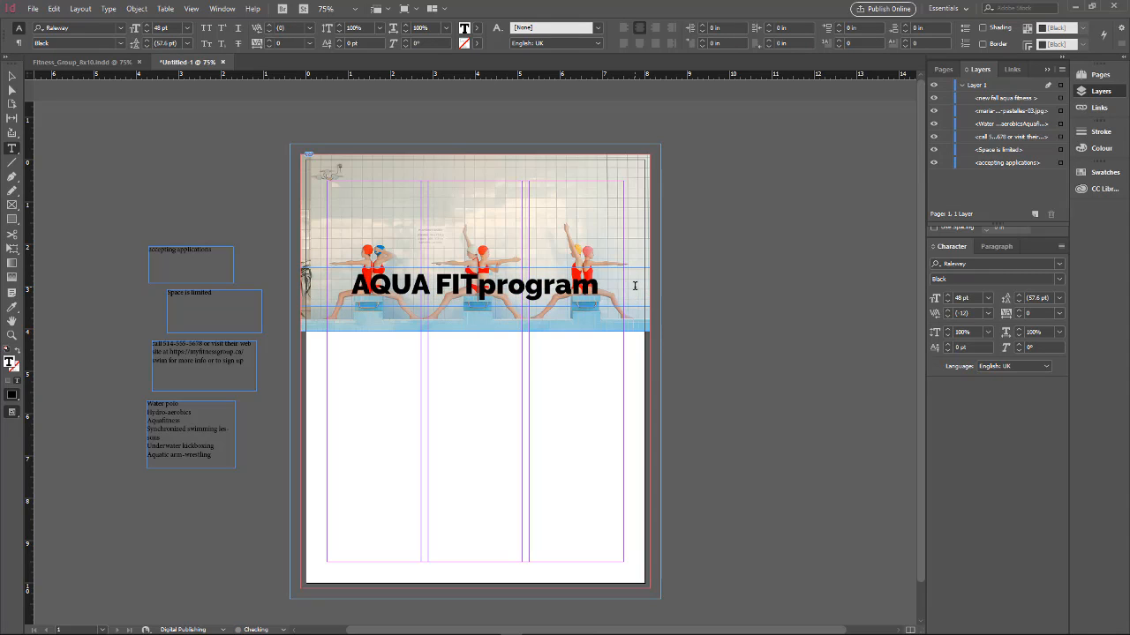
{"action": "type", "text": "NESS"}
{"action": "key", "text": "shift+End"}
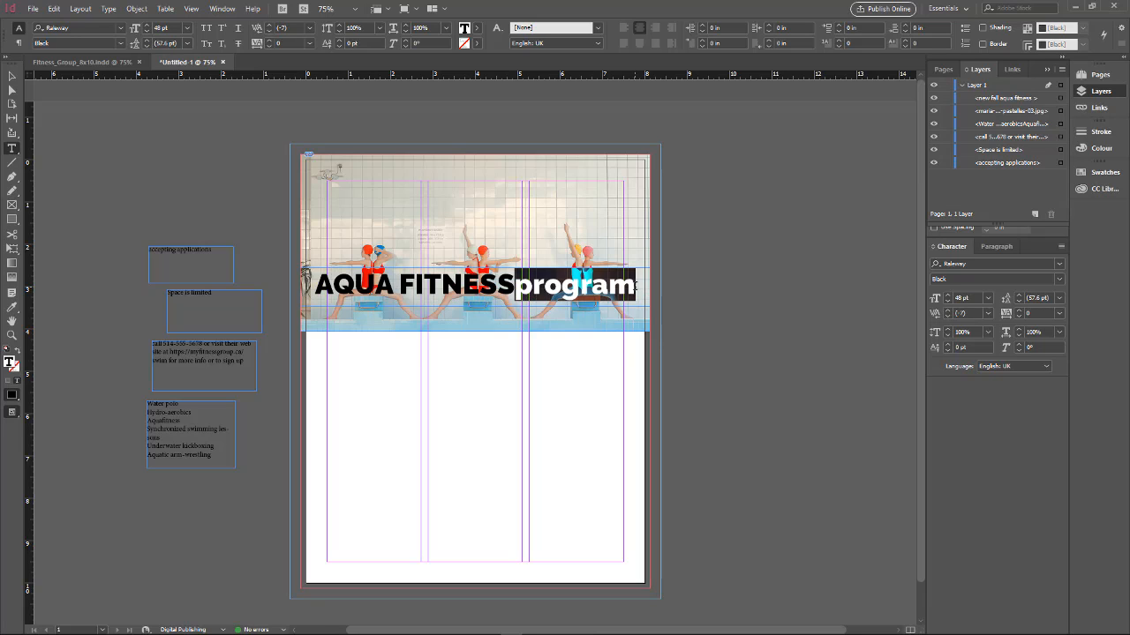
{"action": "key", "text": "Delete"}
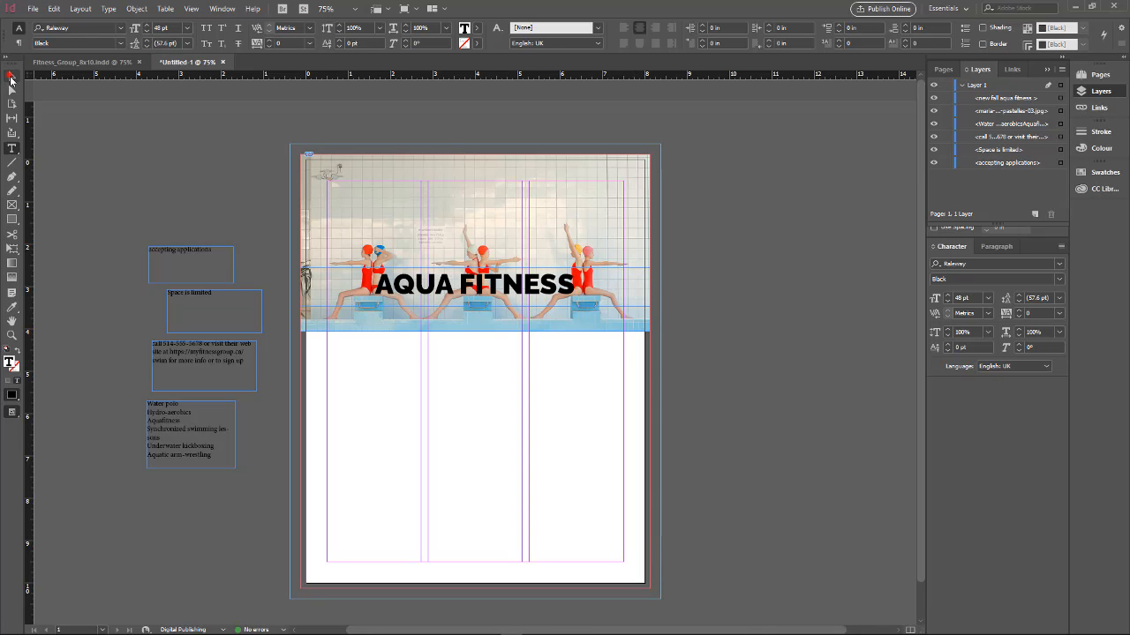
{"action": "left_click", "coordinate": [11, 75]}
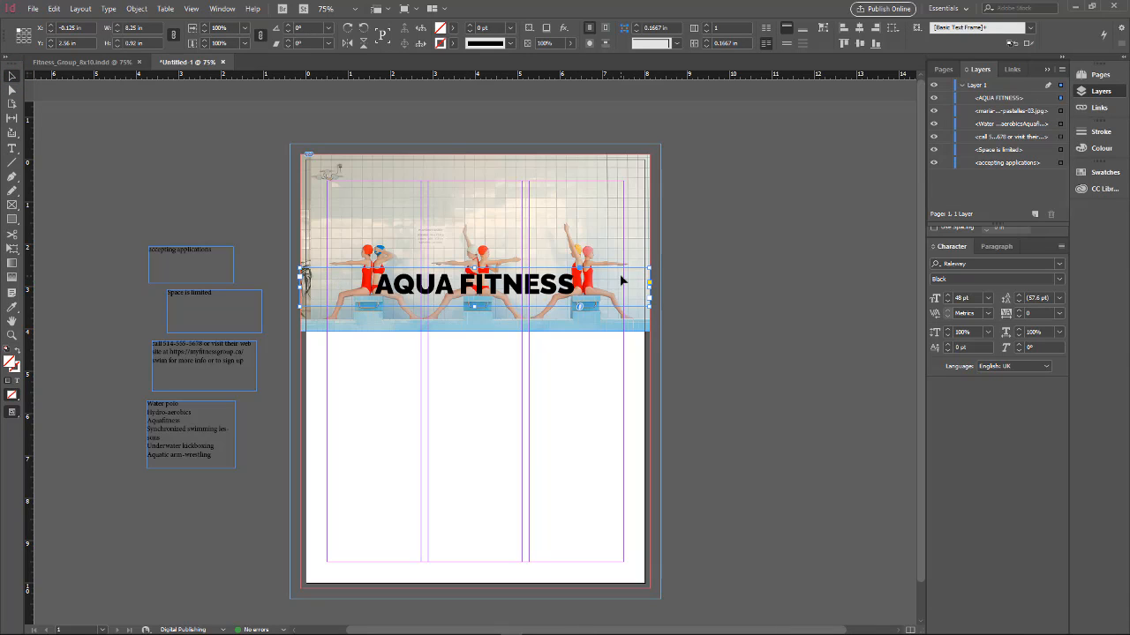
Increase the AQUA FITNESS headline's font size to 72 pt
{"action": "left_click", "coordinate": [947, 296]}
{"action": "left_click", "coordinate": [948, 296]}
{"action": "left_click", "coordinate": [948, 296]}
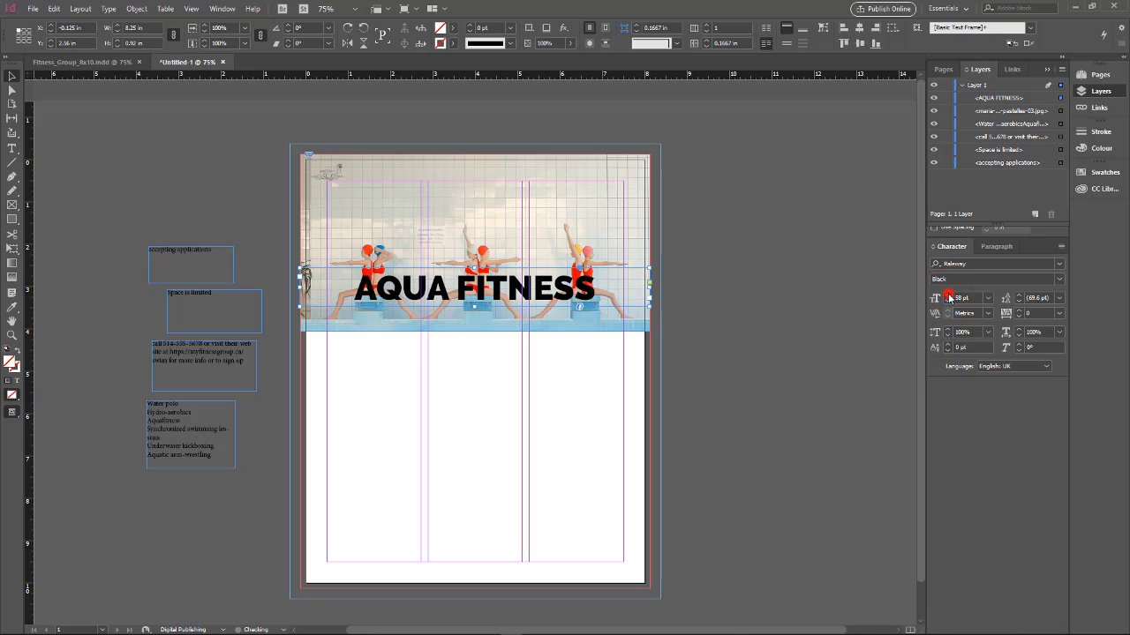
{"action": "left_click", "coordinate": [948, 295]}
{"action": "left_click", "coordinate": [948, 295]}
{"action": "left_click", "coordinate": [947, 296]}
{"action": "left_click", "coordinate": [948, 295]}
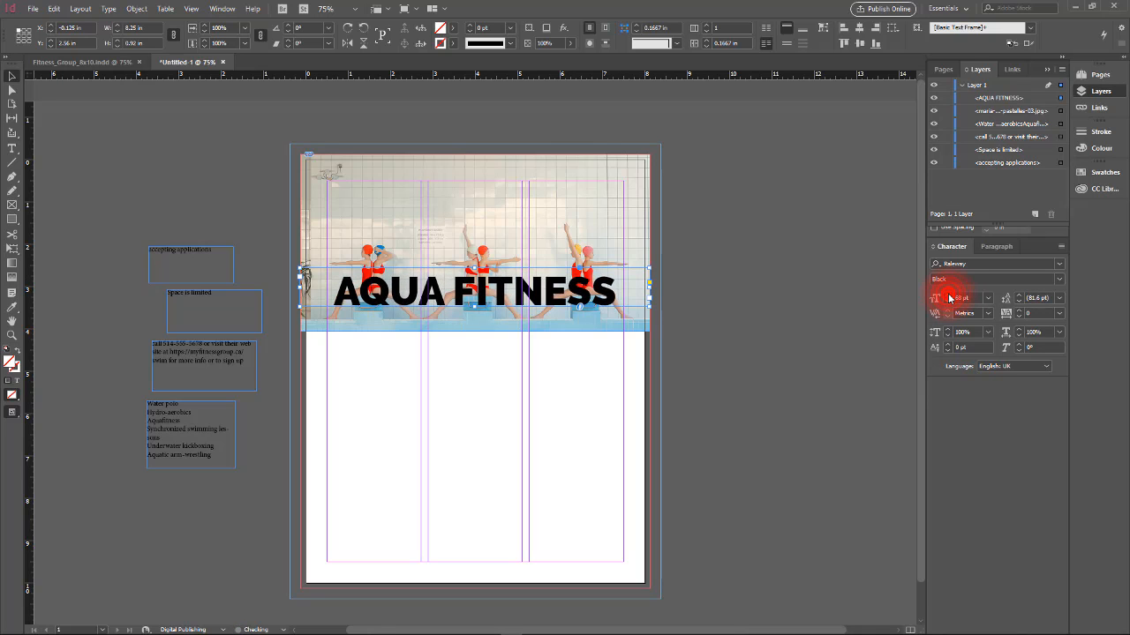
{"action": "left_click", "coordinate": [948, 295]}
{"action": "left_click", "coordinate": [948, 296]}
{"action": "left_click", "coordinate": [947, 295]}
{"action": "left_click", "coordinate": [948, 295]}
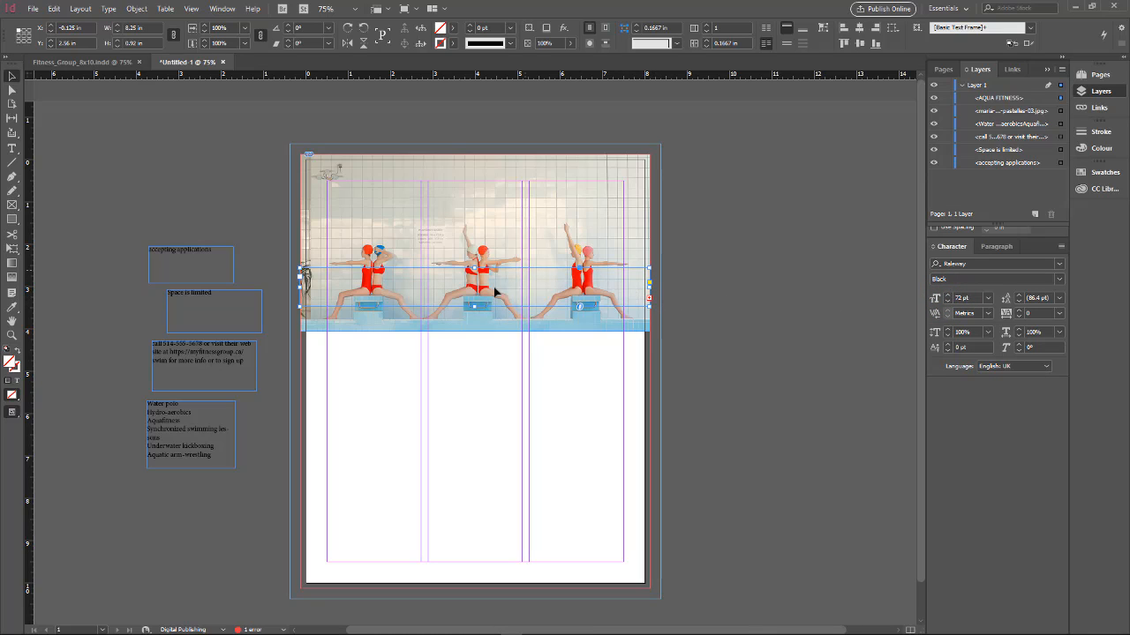
Set the headline text frame's auto-sizing to Height Only in the text frame options
{"action": "left_click_drag", "start_coordinate": [473, 307], "coordinate": [475, 303]}
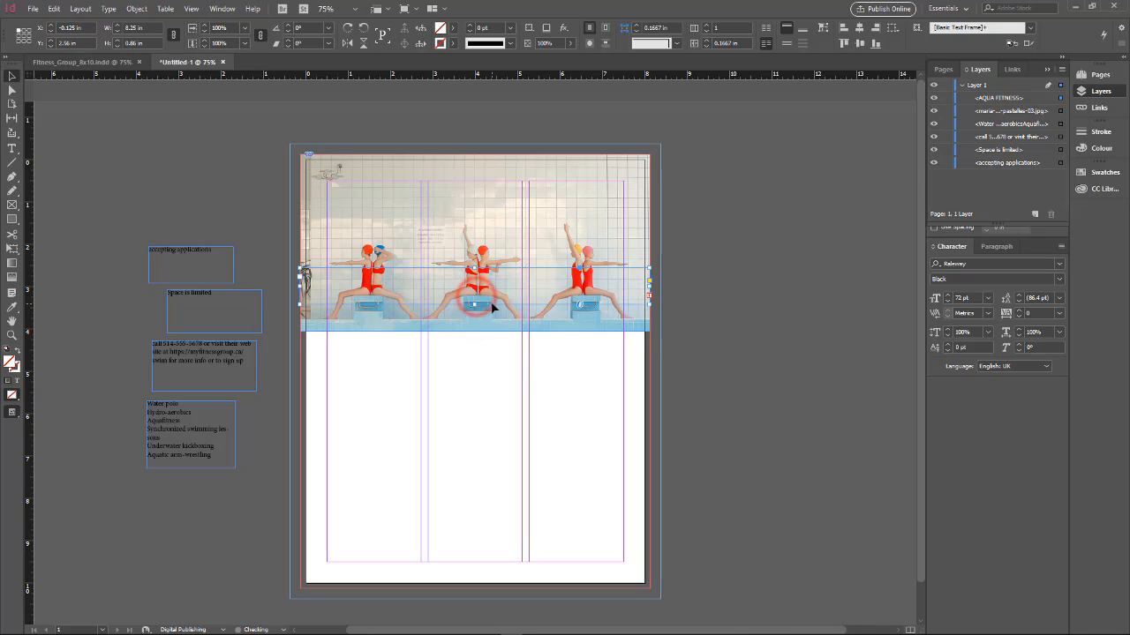
{"action": "right_click", "coordinate": [396, 273]}
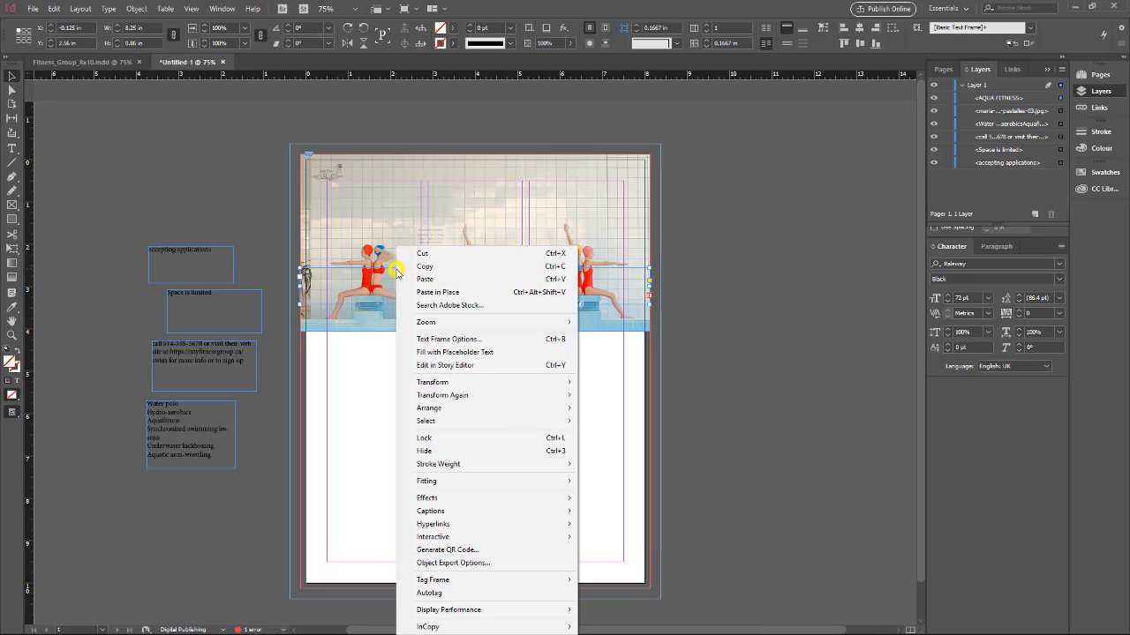
{"action": "left_click", "coordinate": [458, 342]}
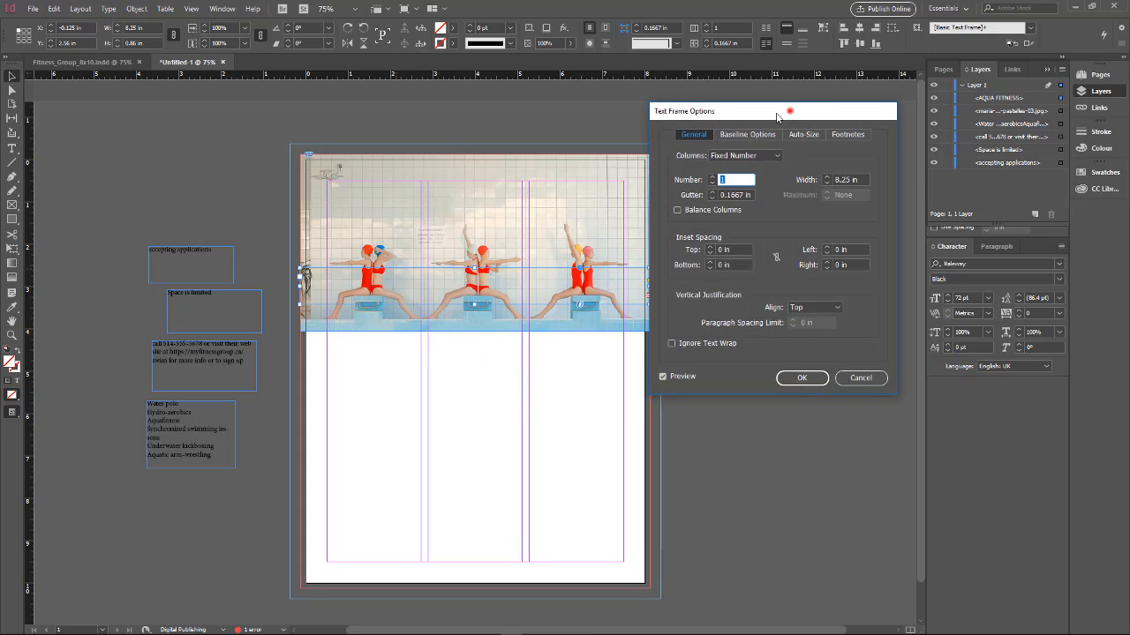
{"action": "left_click_drag", "start_coordinate": [776, 115], "coordinate": [628, 124]}
{"action": "left_click", "coordinate": [655, 145]}
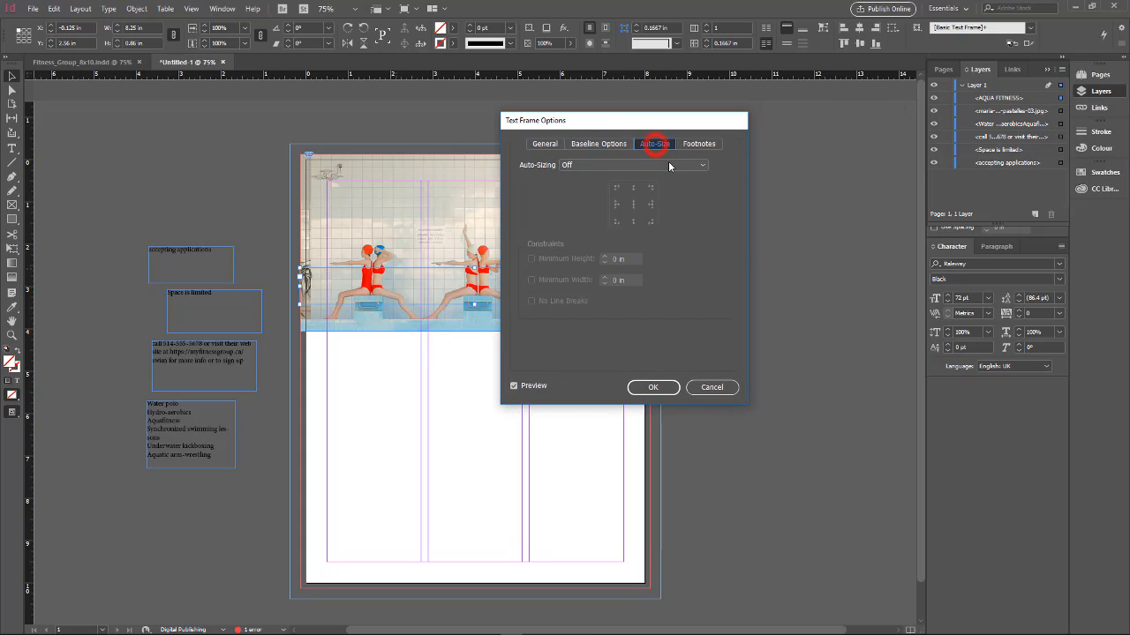
{"action": "left_click", "coordinate": [603, 165]}
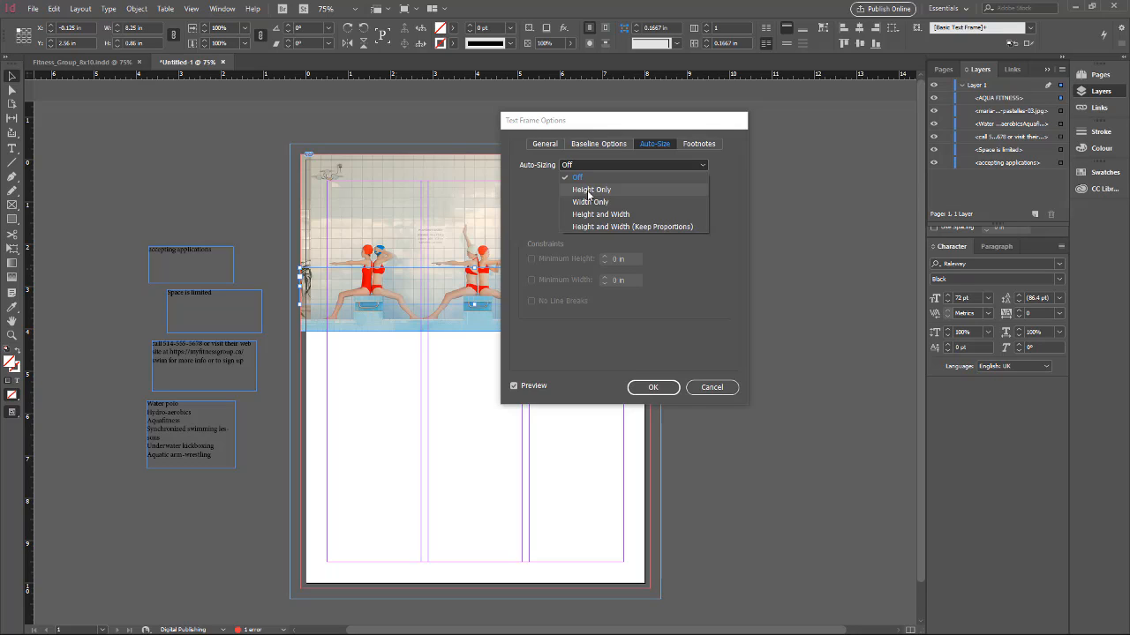
{"action": "left_click", "coordinate": [588, 191]}
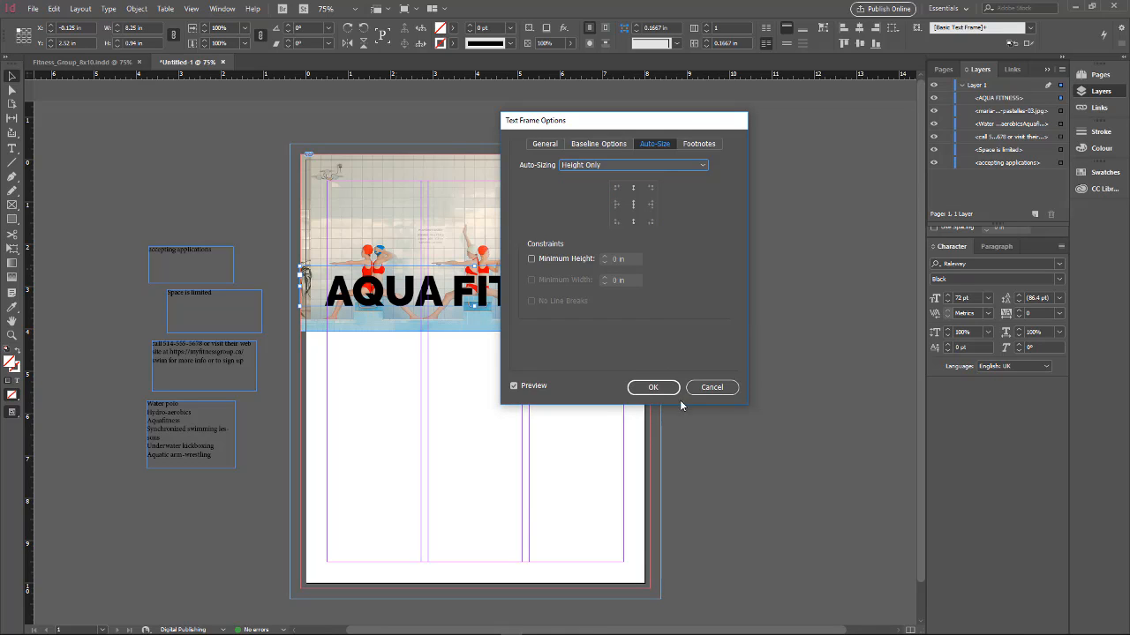
{"action": "left_click", "coordinate": [653, 389]}
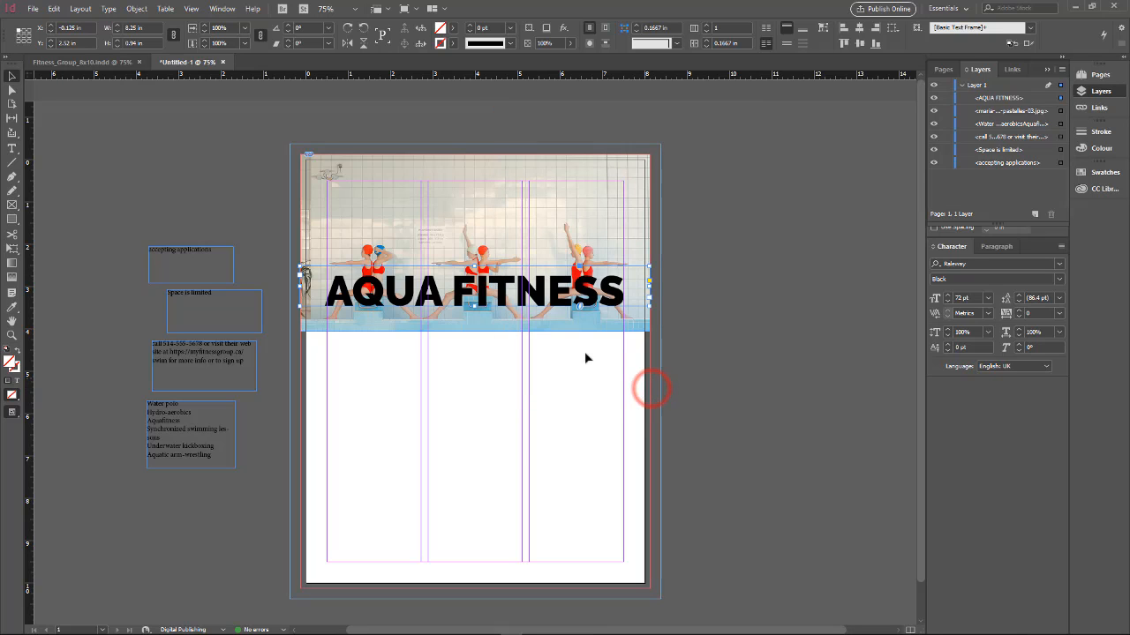
Test the headline frame's auto-sizing by adding a second line of dummy text and deleting it again
{"action": "double_click", "coordinate": [610, 293]}
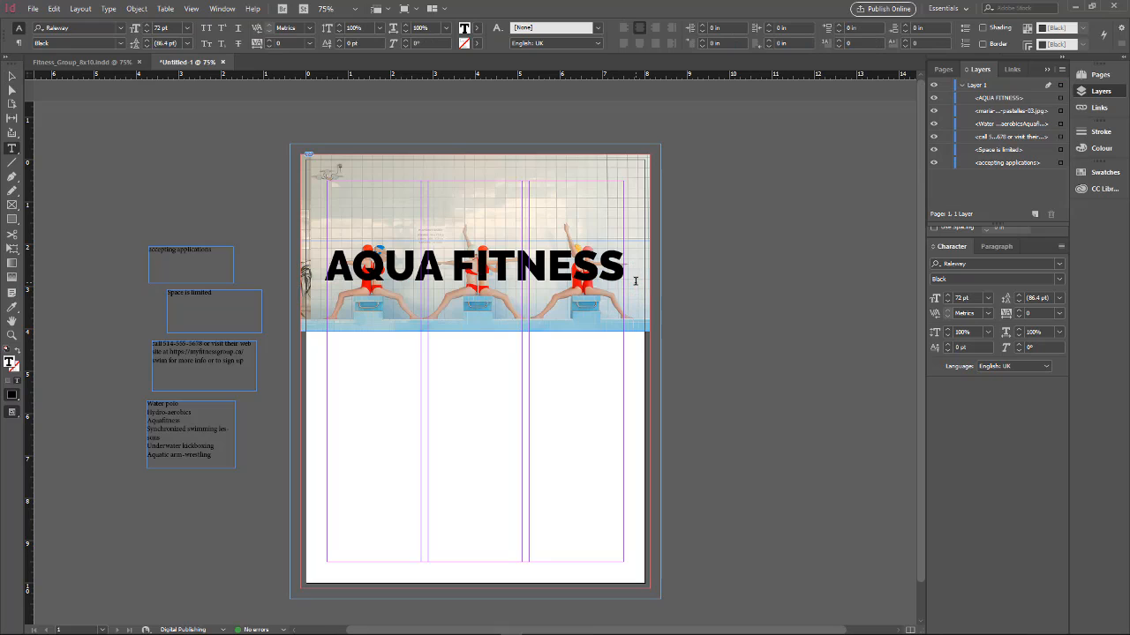
{"action": "type", "text": "dlfsadl;fjasd;fl"}
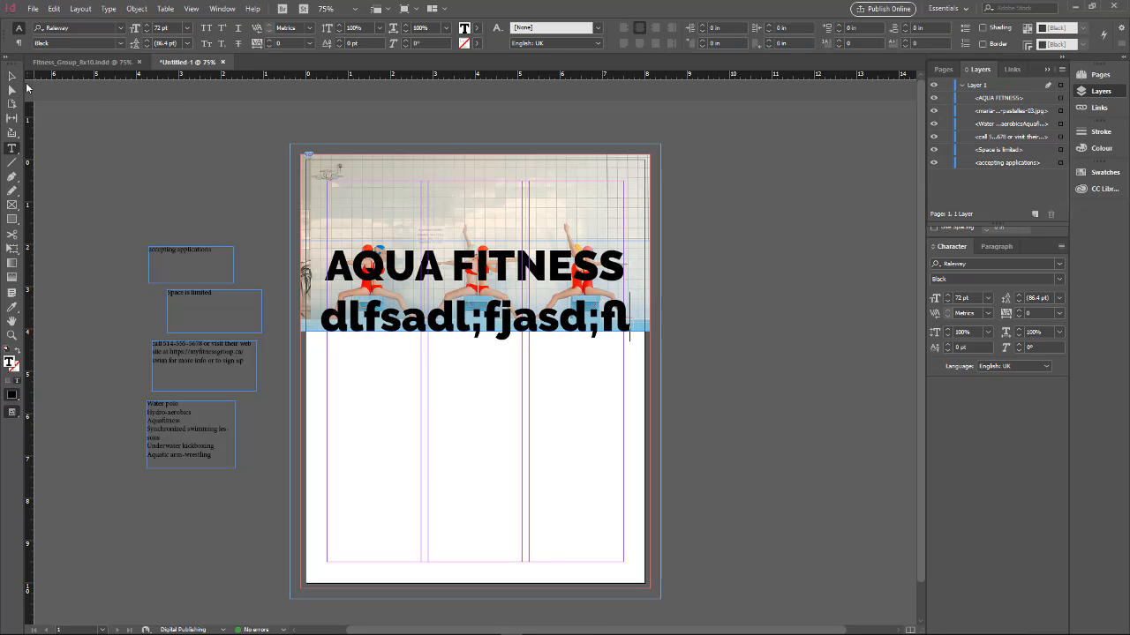
{"action": "left_click", "coordinate": [12, 77]}
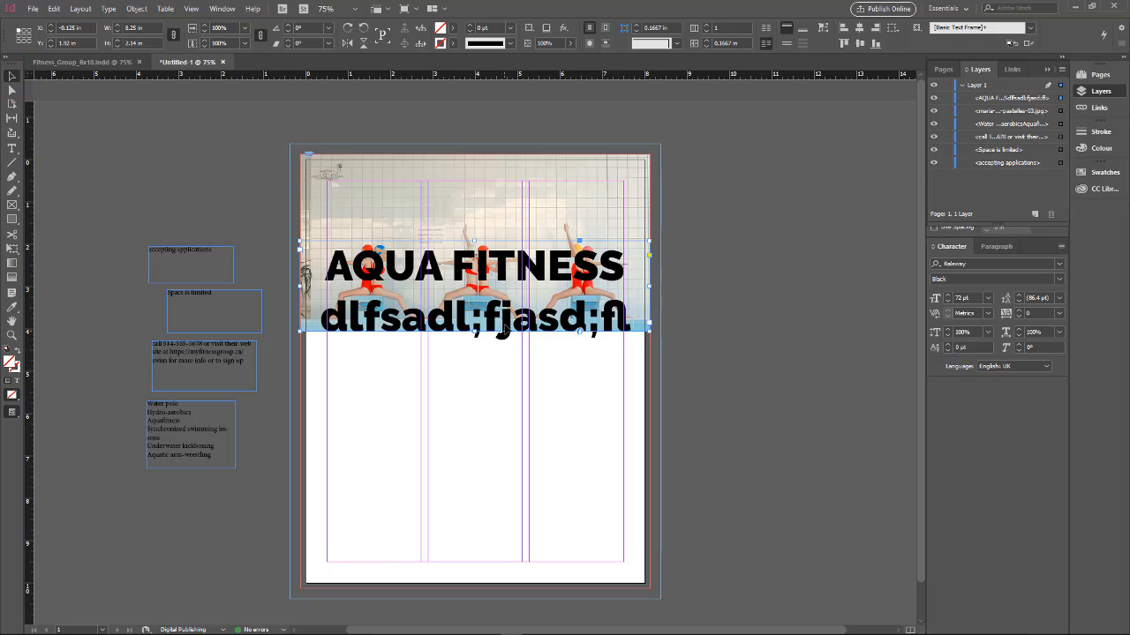
{"action": "double_click", "coordinate": [503, 323]}
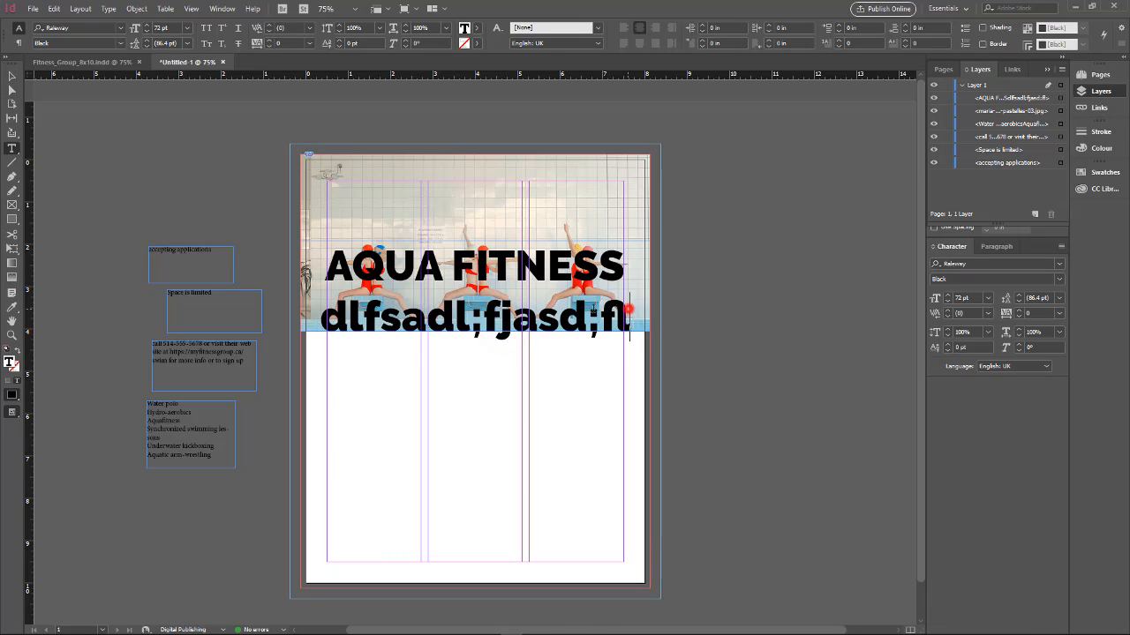
{"action": "left_click_drag", "start_coordinate": [630, 313], "coordinate": [311, 309]}
{"action": "key", "text": "BackSpace"}
{"action": "key", "text": "BackSpace"}
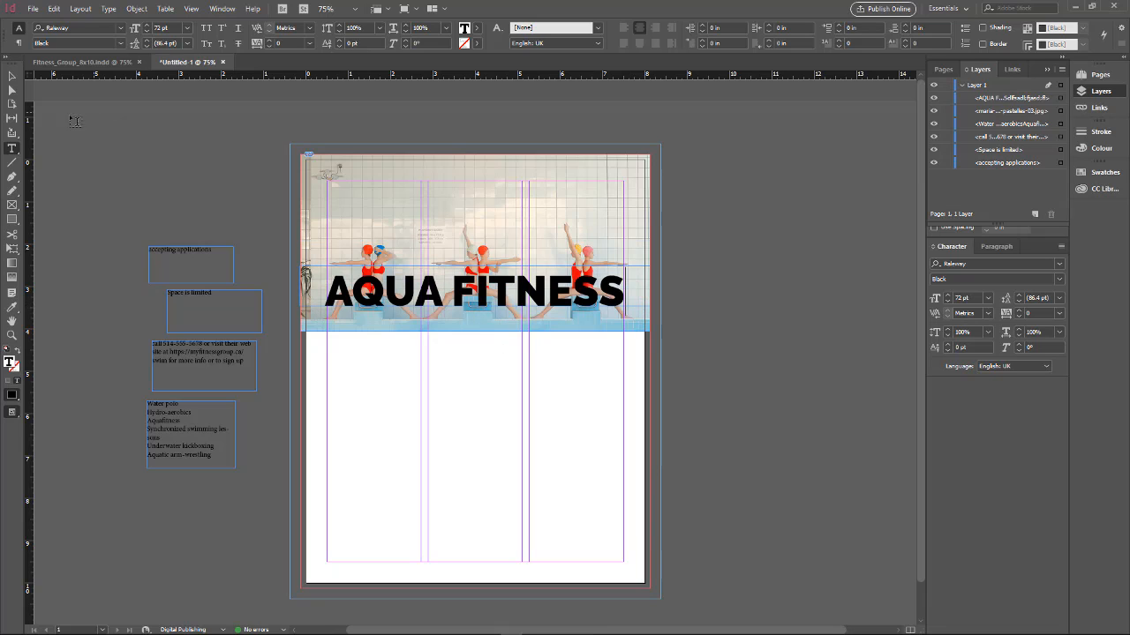
{"action": "left_click", "coordinate": [12, 76]}
Narrow the headline text frame on both sides so it spans exactly between the page's side margins
{"action": "left_click", "coordinate": [570, 291]}
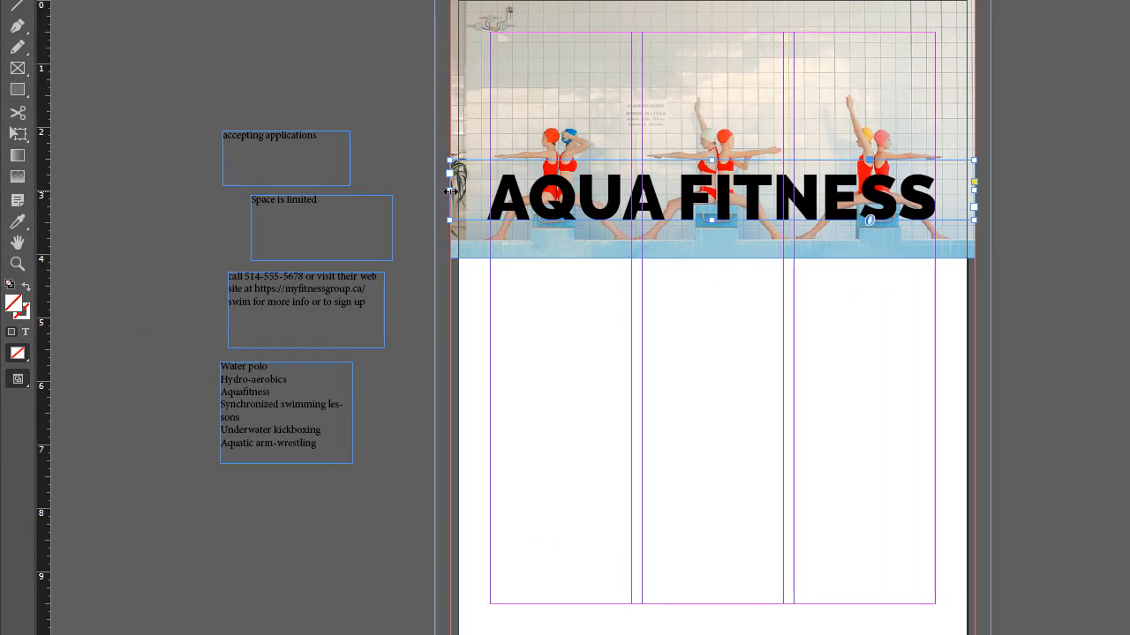
{"action": "left_click_drag", "start_coordinate": [300, 286], "coordinate": [319, 285]}
{"action": "left_click_drag", "start_coordinate": [450, 190], "coordinate": [489, 191]}
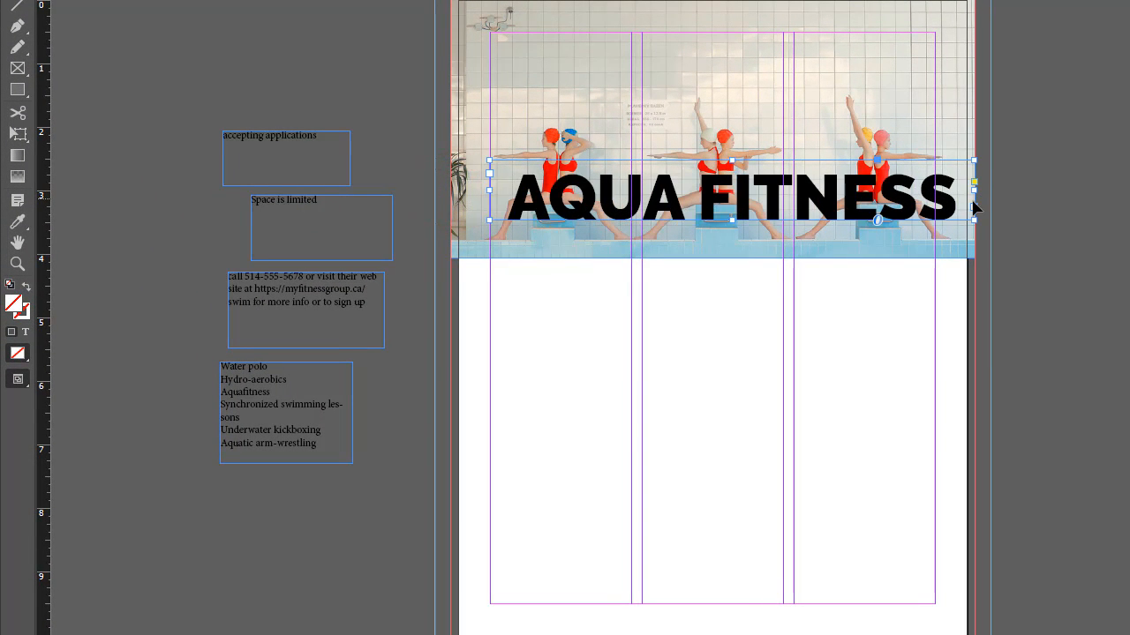
{"action": "left_click_drag", "start_coordinate": [973, 188], "coordinate": [933, 192]}
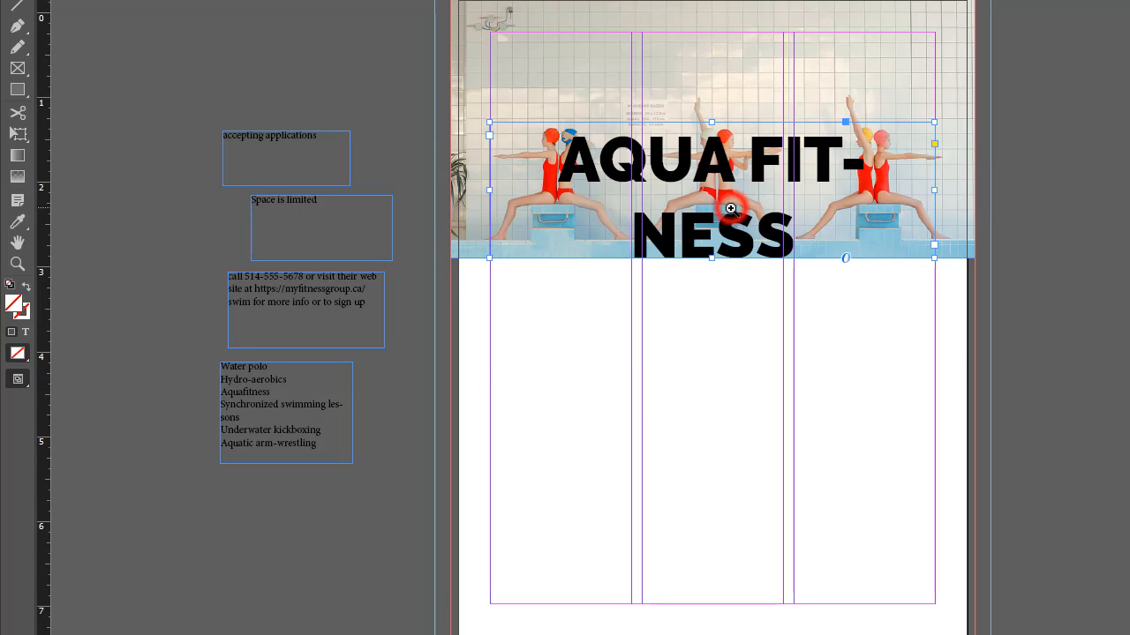
Reduce the headline's font size slightly to fit AQUA FITNESS on one line, and move the frame up about 0.2 in over the swimmers
{"action": "left_click", "coordinate": [732, 208], "text": "ctrl"}
{"action": "left_click", "coordinate": [745, 248], "text": "ctrl"}
{"action": "left_click", "coordinate": [737, 325], "text": "ctrl"}
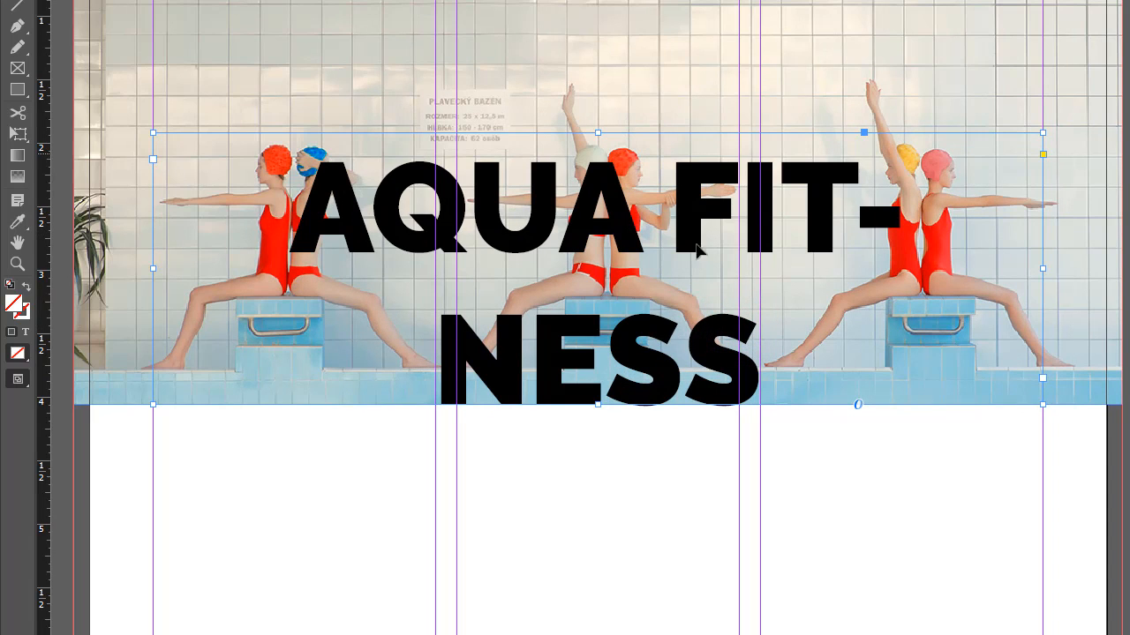
{"action": "key", "text": "Down"}
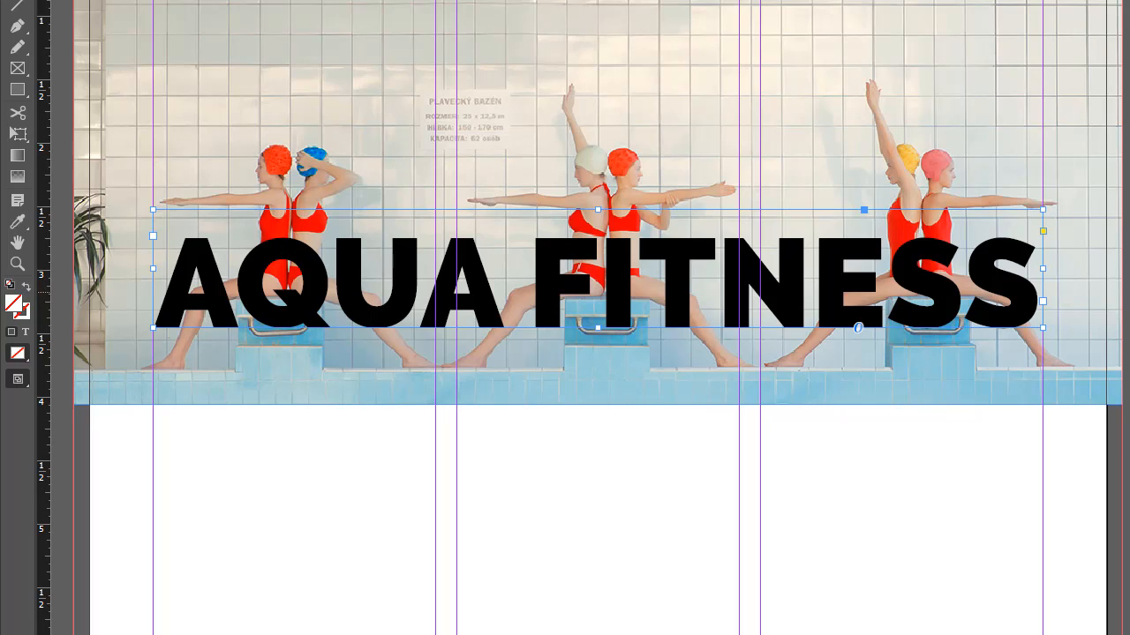
{"action": "left_click_drag", "start_coordinate": [668, 278], "coordinate": [679, 254]}
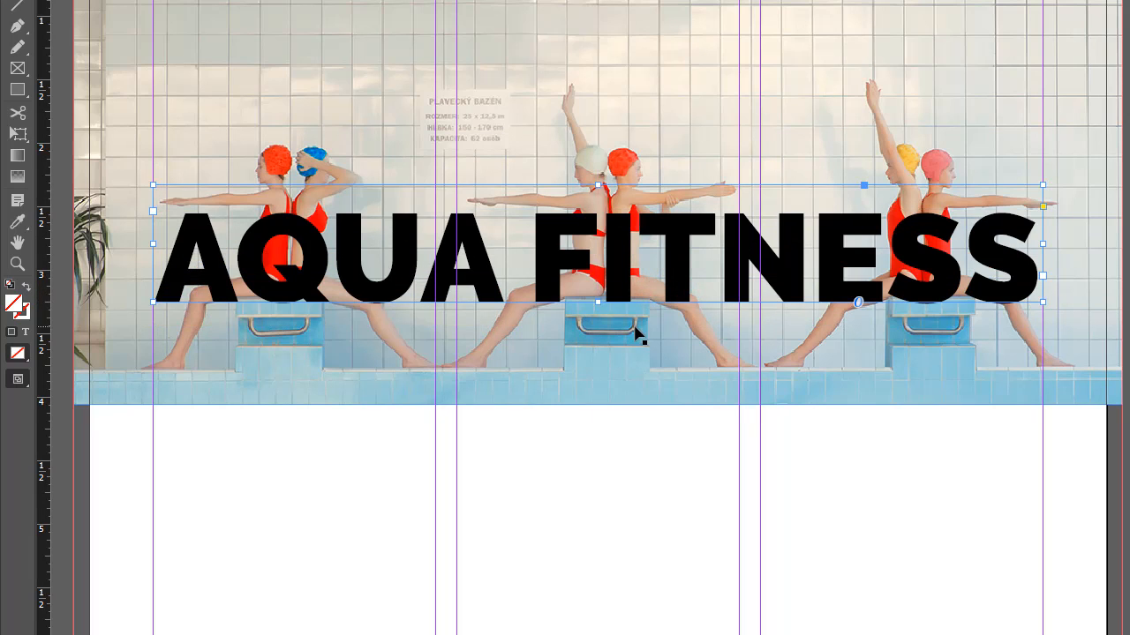
Examine the supplied copy on the pasteboard and the line below the headline in the Fitness_Group_8x10 reference ad
{"action": "left_click_drag", "start_coordinate": [641, 324], "coordinate": [848, 155]}
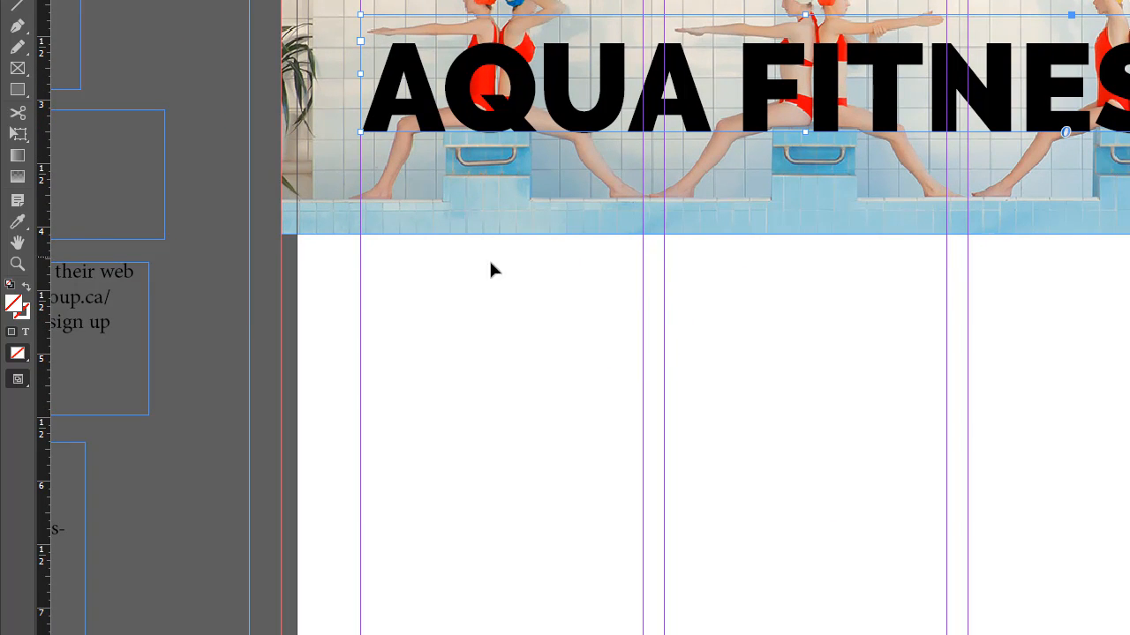
{"action": "left_click_drag", "start_coordinate": [396, 245], "coordinate": [654, 269]}
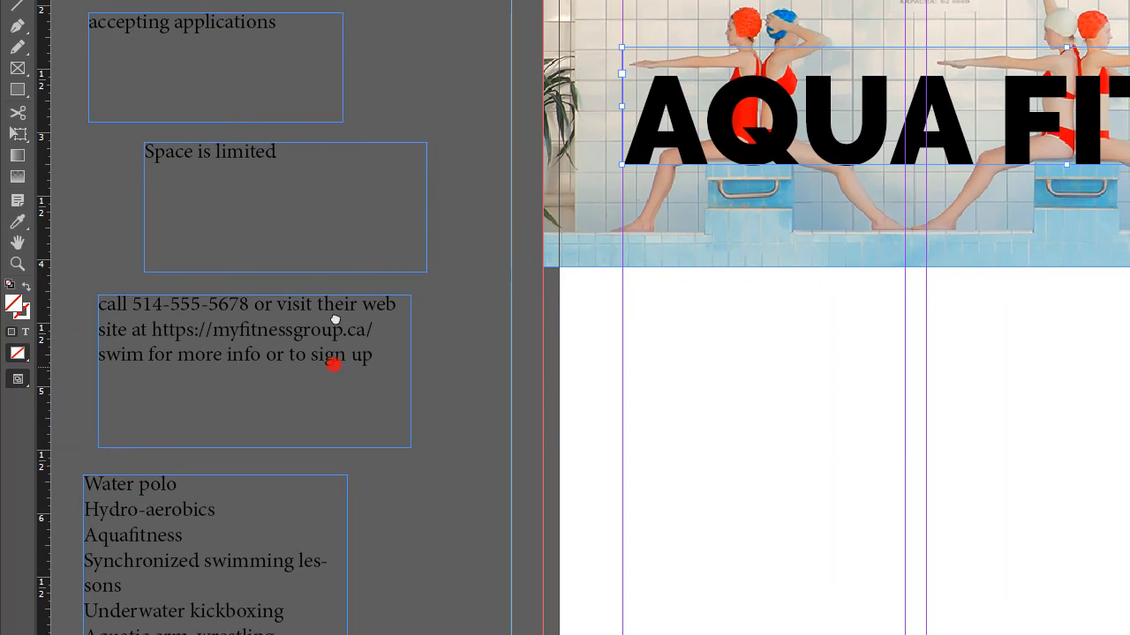
{"action": "left_click_drag", "start_coordinate": [333, 364], "coordinate": [301, 441]}
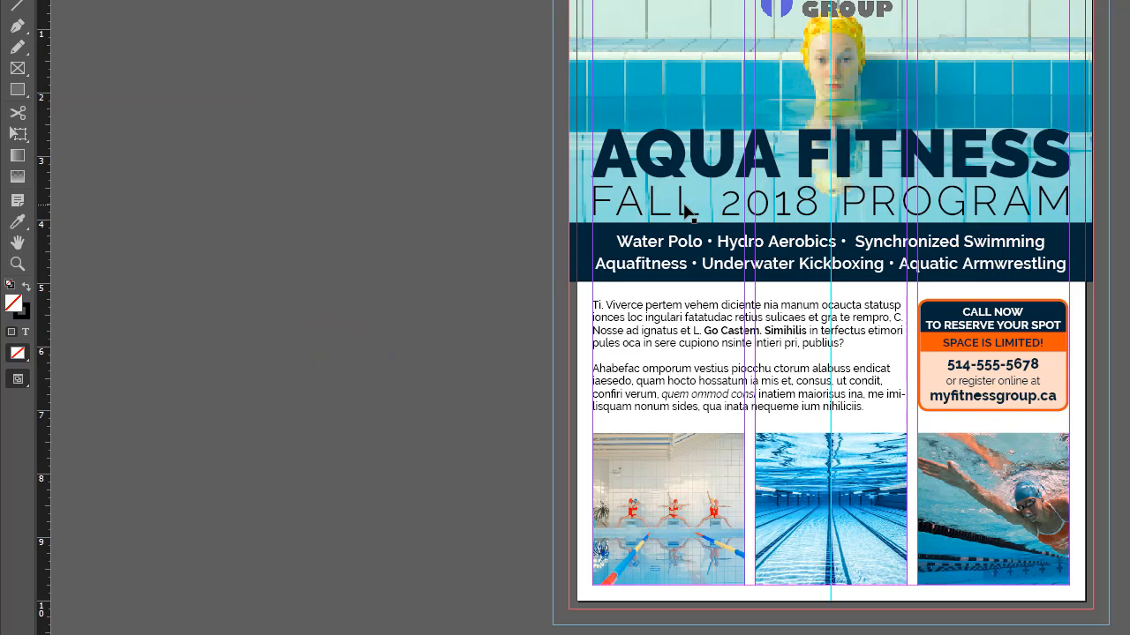
{"action": "left_click", "coordinate": [682, 204]}
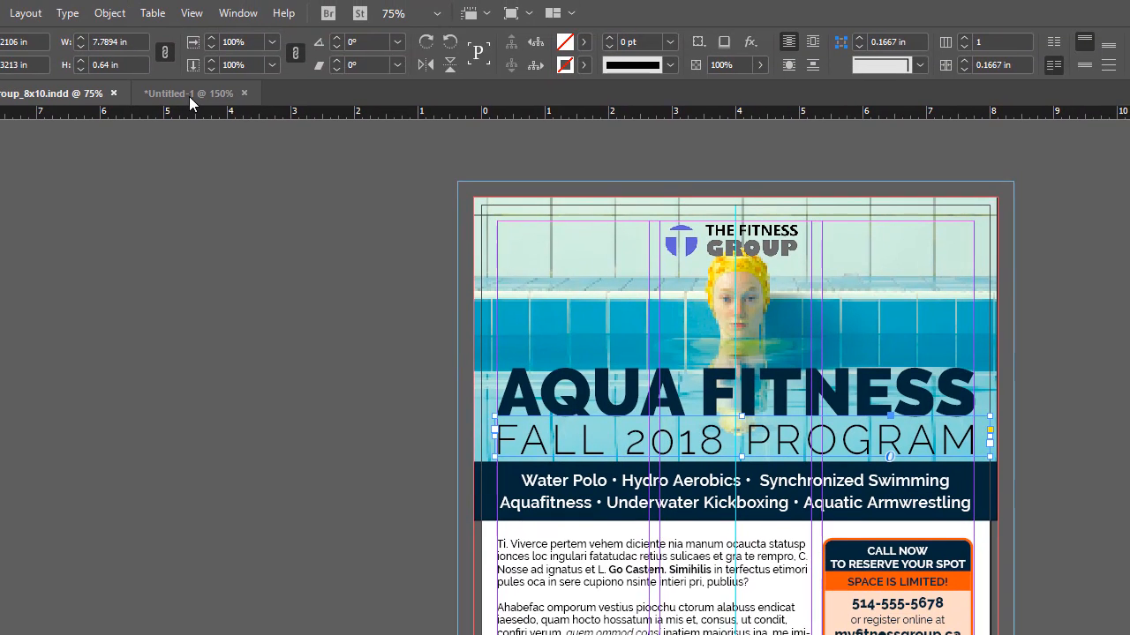
{"action": "left_click", "coordinate": [189, 96]}
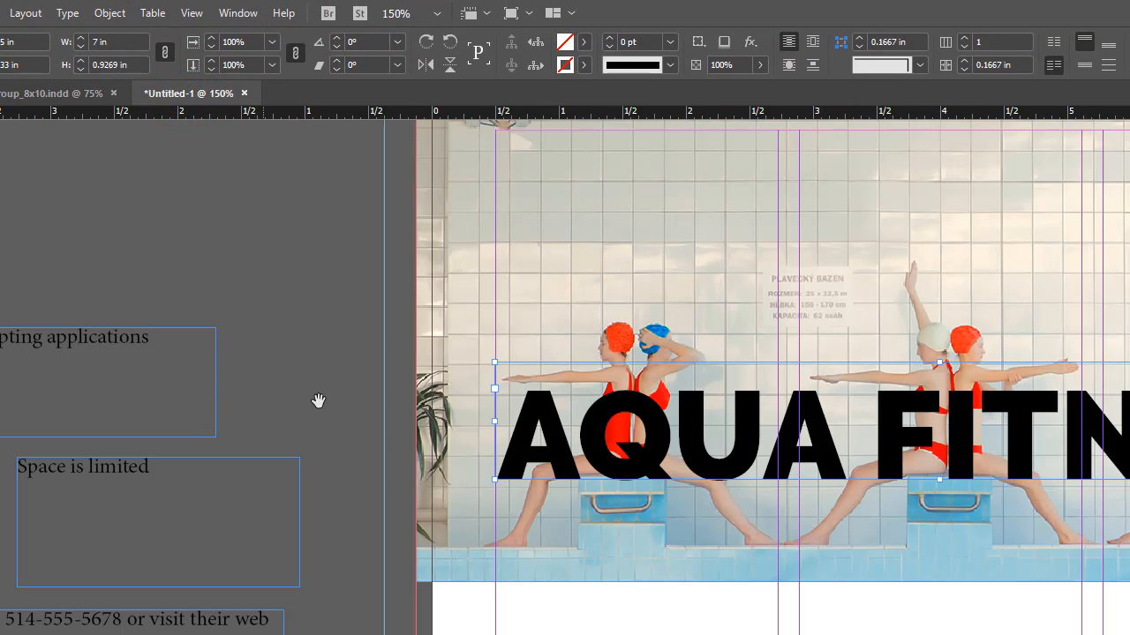
Draw a text frame 7 in wide and about 0.55 in high directly beneath the AQUA FITNESS headline, spanning the side margins
{"action": "left_click_drag", "start_coordinate": [353, 380], "coordinate": [84, 288]}
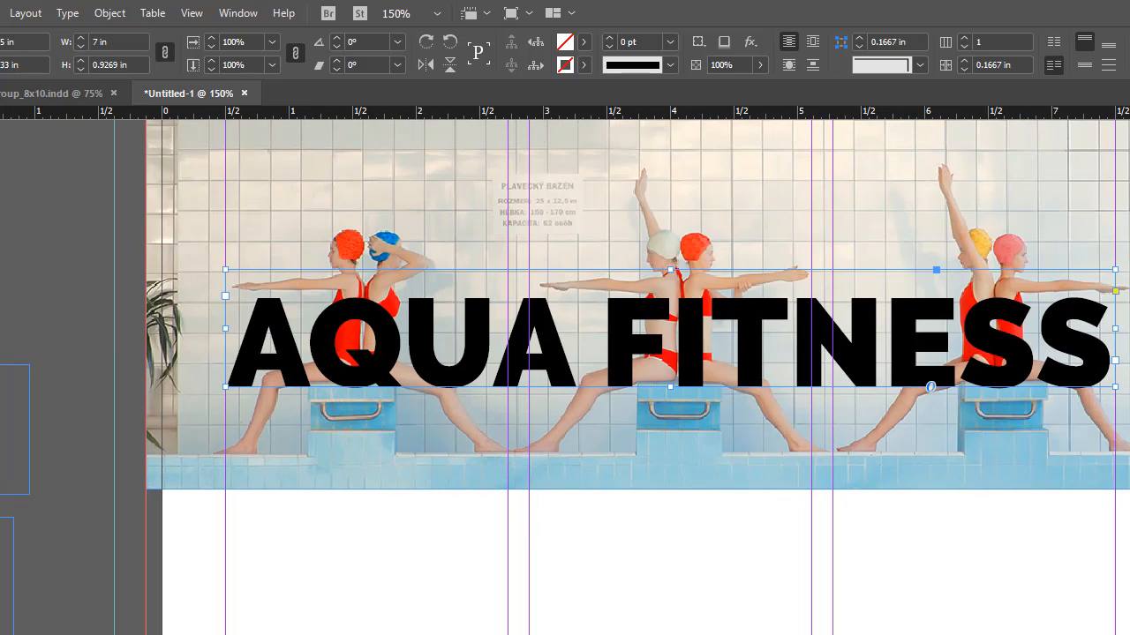
{"action": "key", "text": "t"}
{"action": "left_click_drag", "start_coordinate": [226, 400], "coordinate": [1115, 476]}
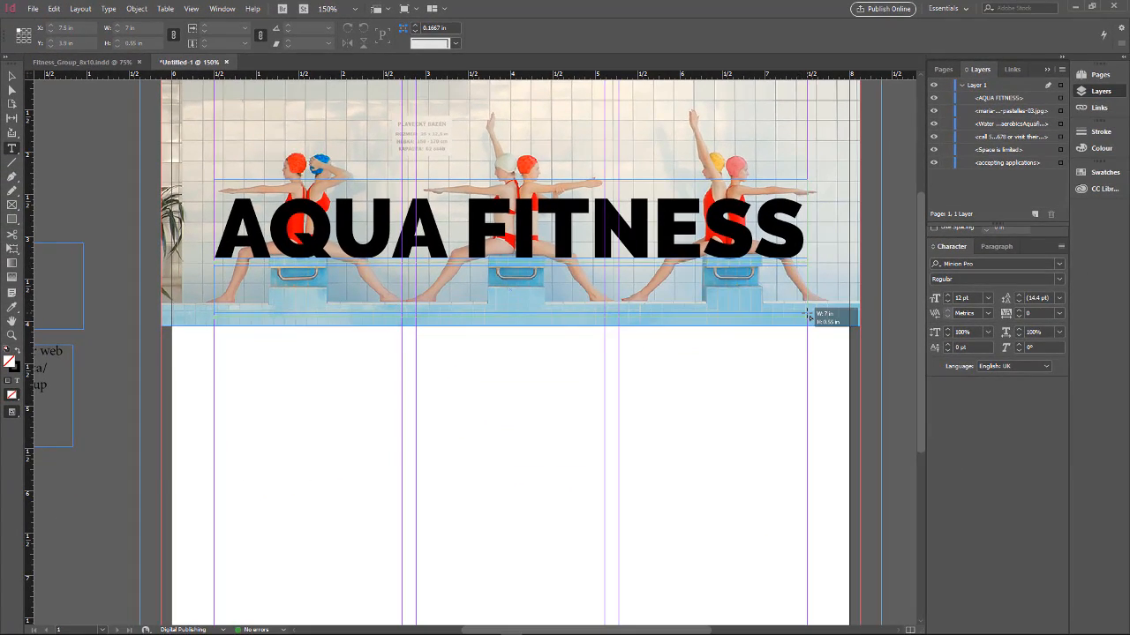
{"action": "left_click_drag", "start_coordinate": [808, 316], "coordinate": [805, 314]}
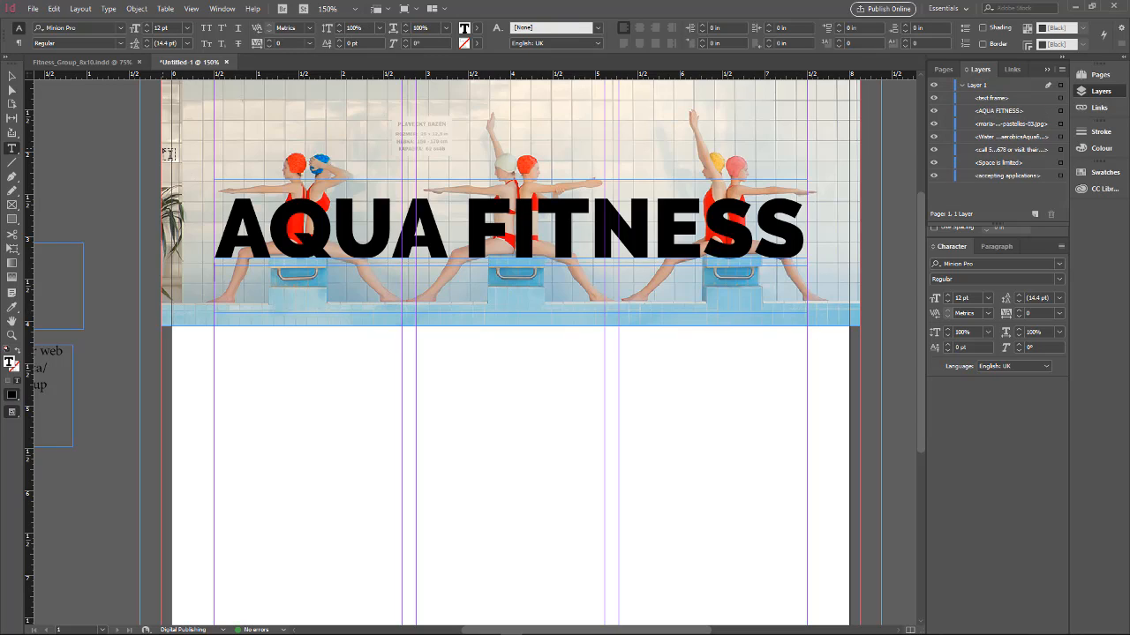
Enter FALL 2018 PROGRAM in the new text frame, checking the wording against the Fitness_Group_8x10 reference ad
{"action": "type", "text": "FALL @"}
{"action": "key", "text": "BackSpace"}
{"action": "key", "text": "BackSpace"}
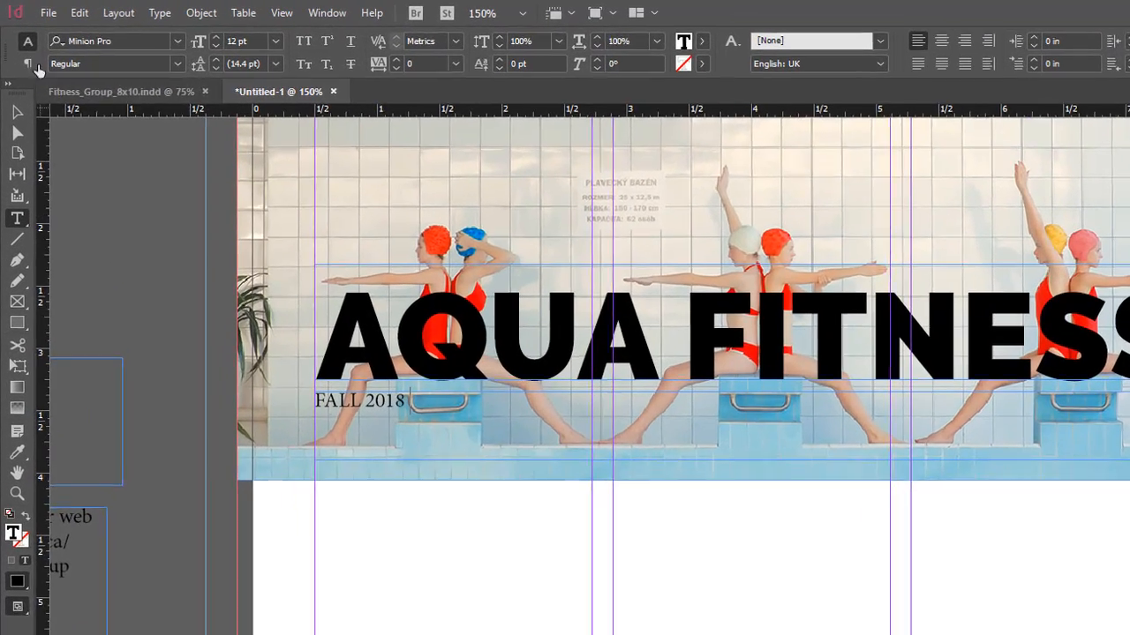
{"action": "left_click", "coordinate": [75, 62]}
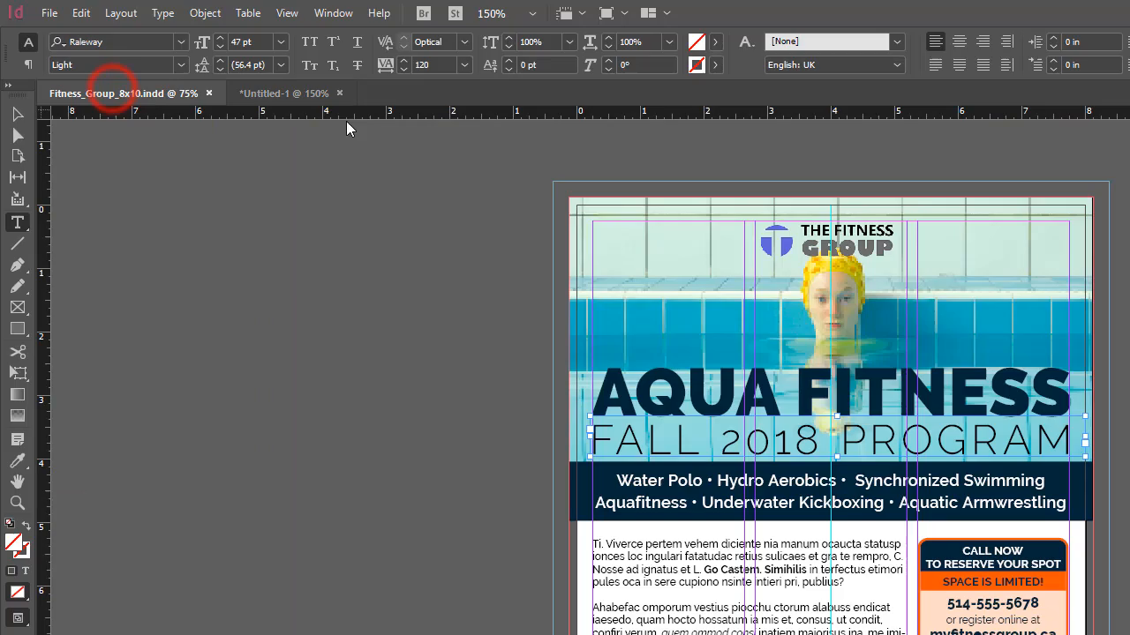
{"action": "left_click", "coordinate": [281, 93]}
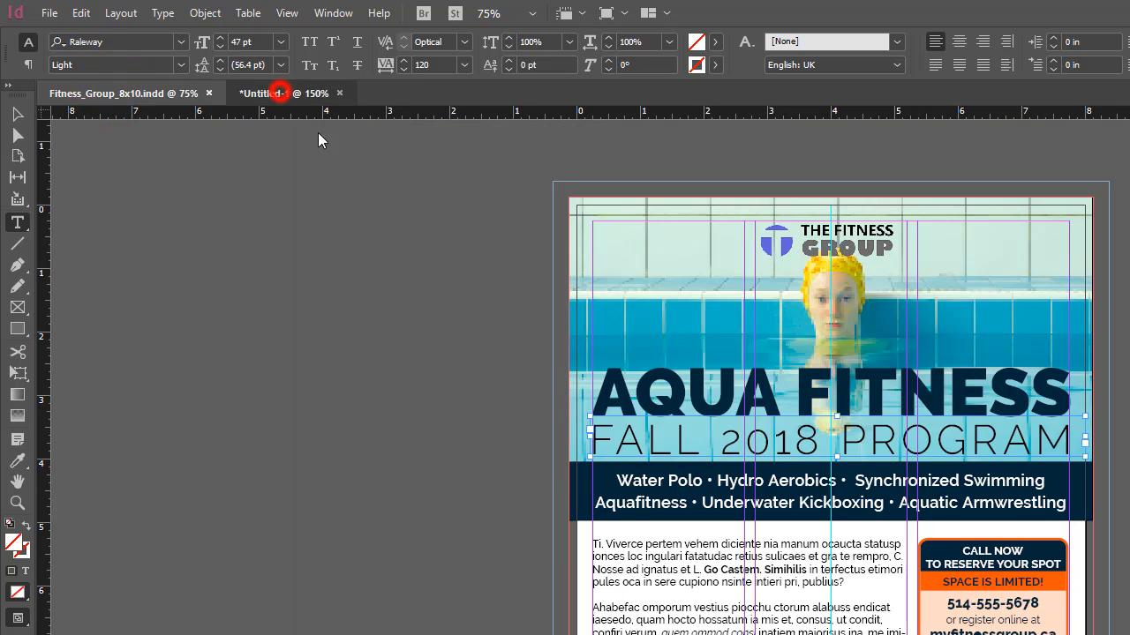
{"action": "type", "text": "PRO"}
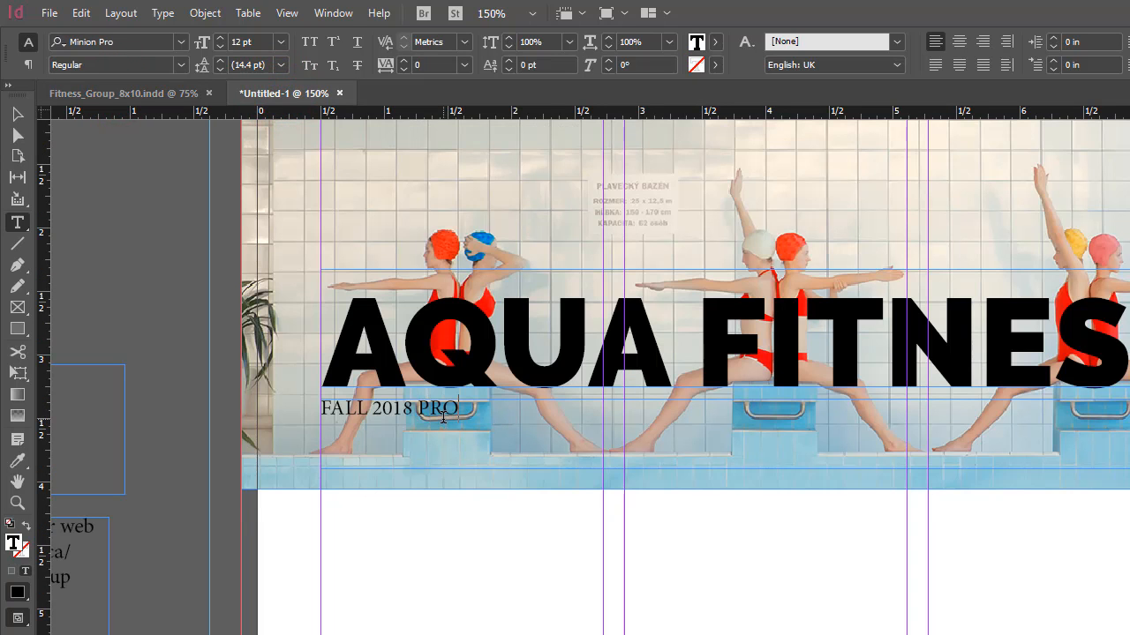
{"action": "type", "text": "GRAM"}
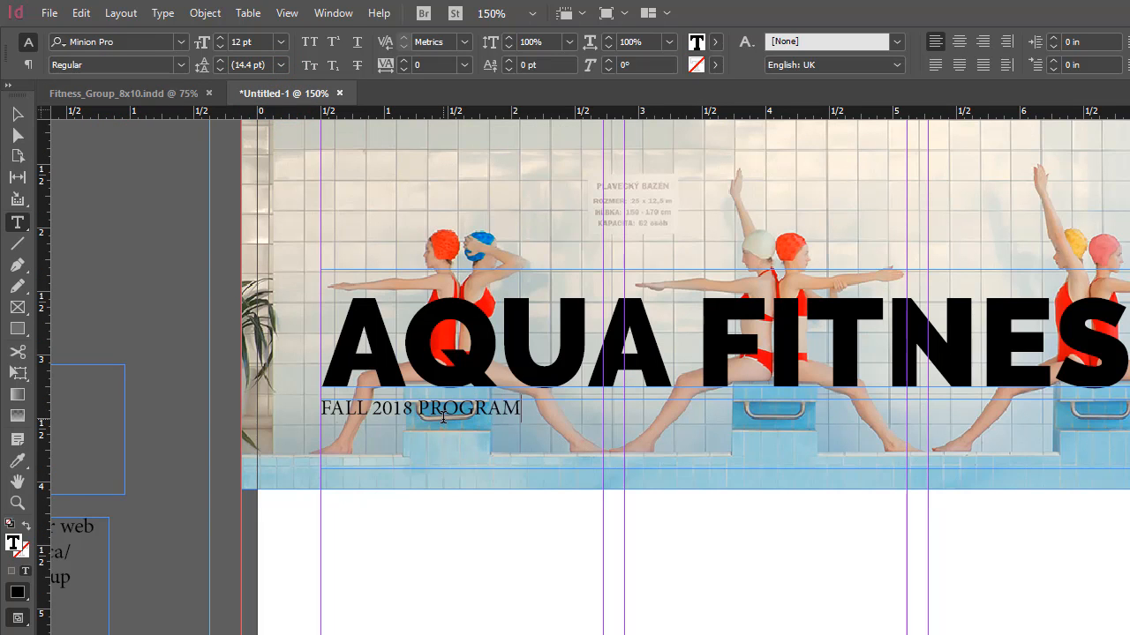
Set the font of the whole FALL 2018 PROGRAM line to Raleway ExtraLight
{"action": "left_click_drag", "start_coordinate": [527, 408], "coordinate": [306, 396]}
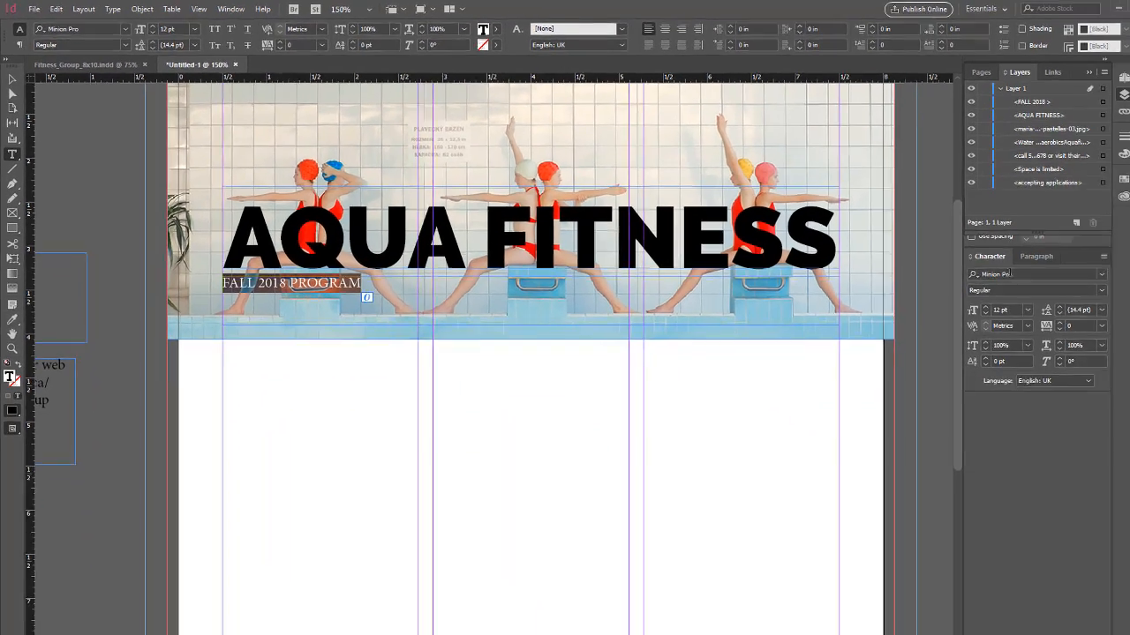
{"action": "left_click", "coordinate": [983, 263]}
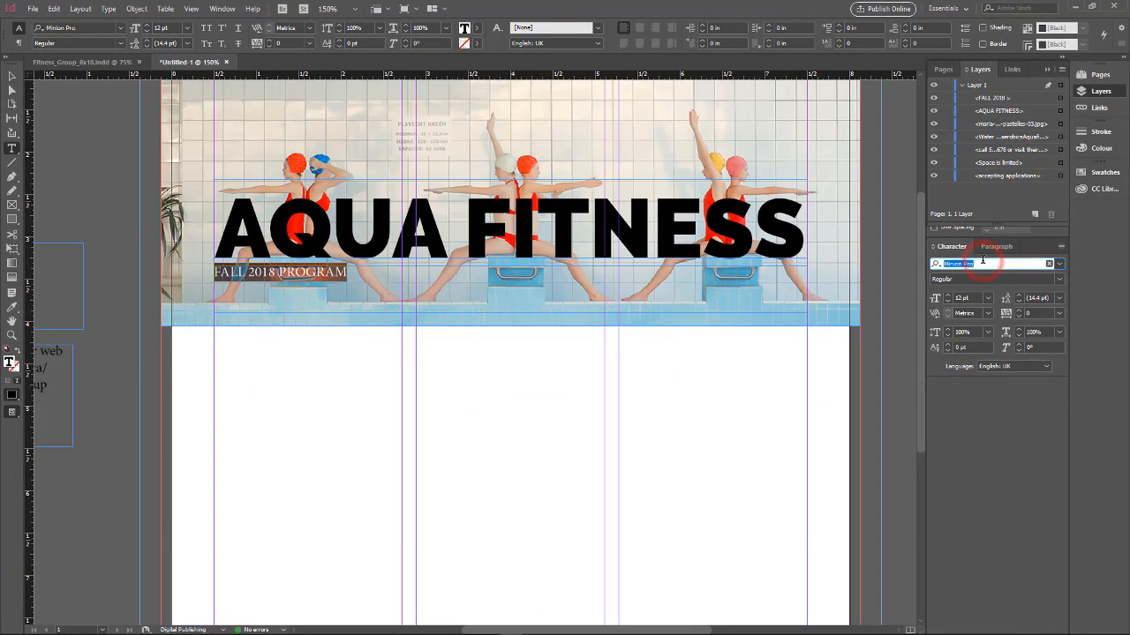
{"action": "type", "text": "rale"}
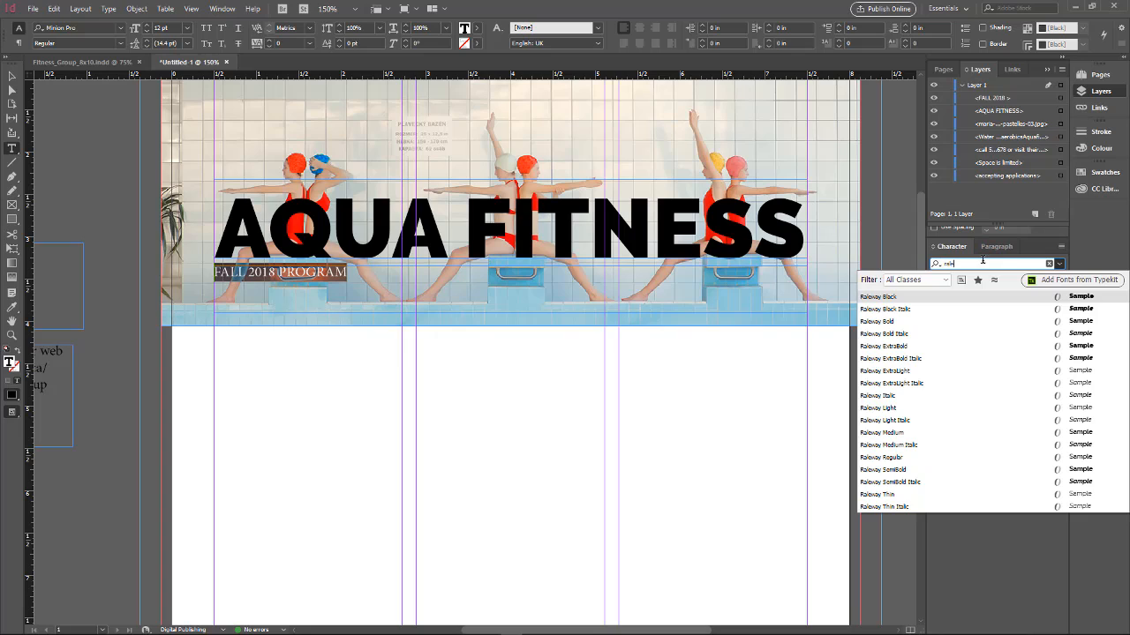
{"action": "left_click", "coordinate": [921, 372]}
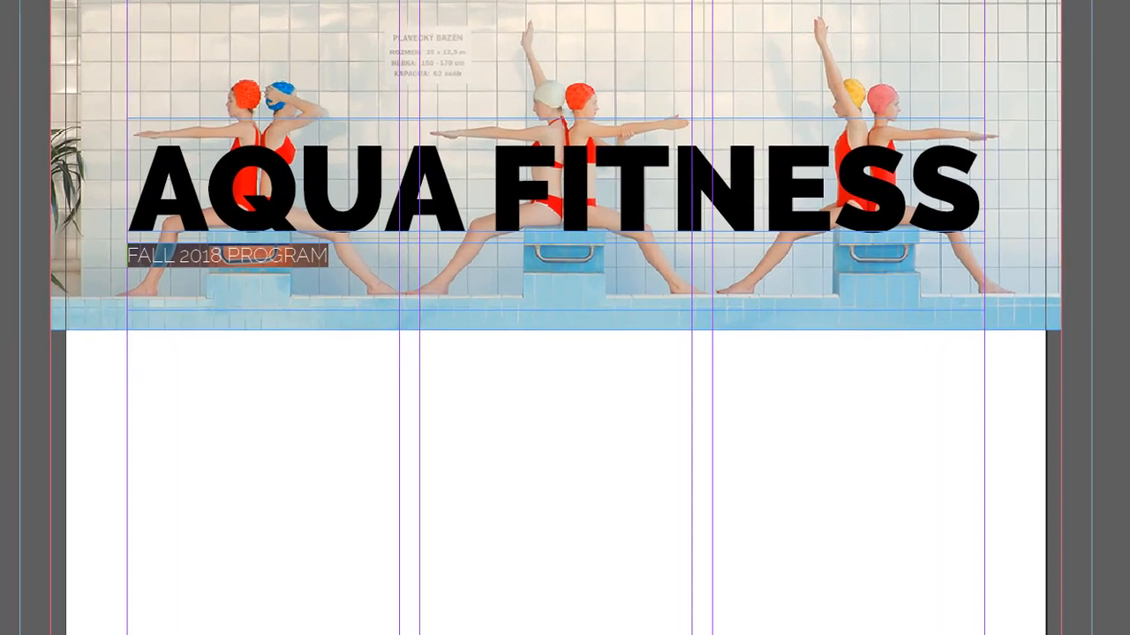
Enlarge the FALL 2018 PROGRAM text step by step to 40 pt
{"action": "key", "text": "Up"}
{"action": "key", "text": "Up"}
{"action": "key", "text": "Up"}
{"action": "key", "text": "Up"}
{"action": "key", "text": "Up"}
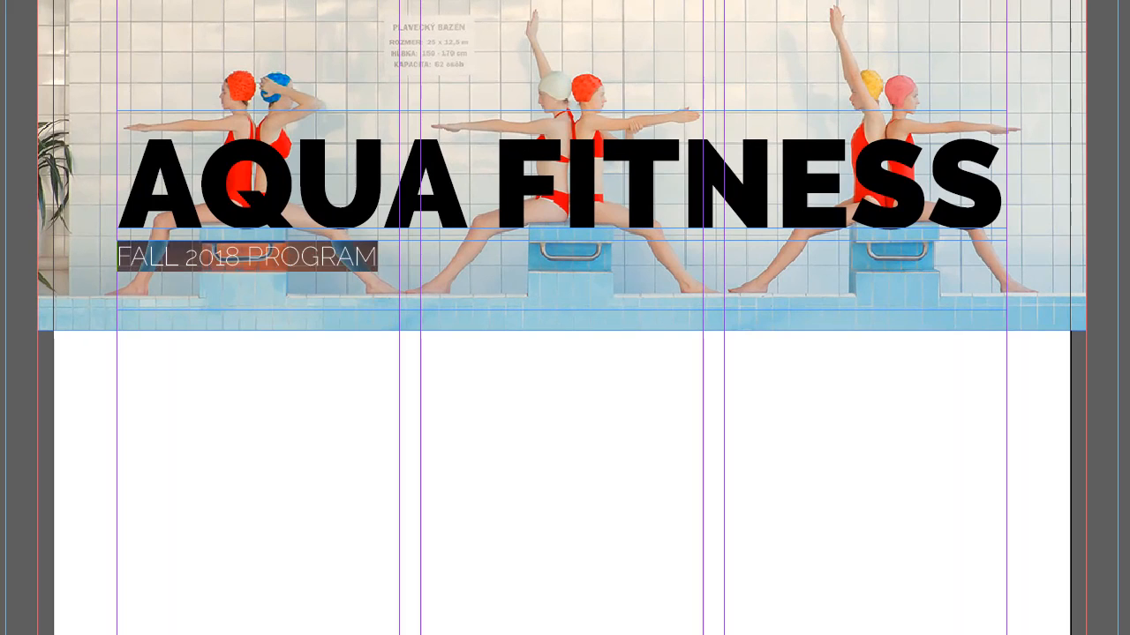
{"action": "key", "text": "Up"}
{"action": "key", "text": "Up"}
{"action": "key", "text": "Up"}
{"action": "key", "text": "Up"}
{"action": "key", "text": "Up"}
{"action": "key", "text": "Up"}
{"action": "key", "text": "Up"}
{"action": "key", "text": "Up"}
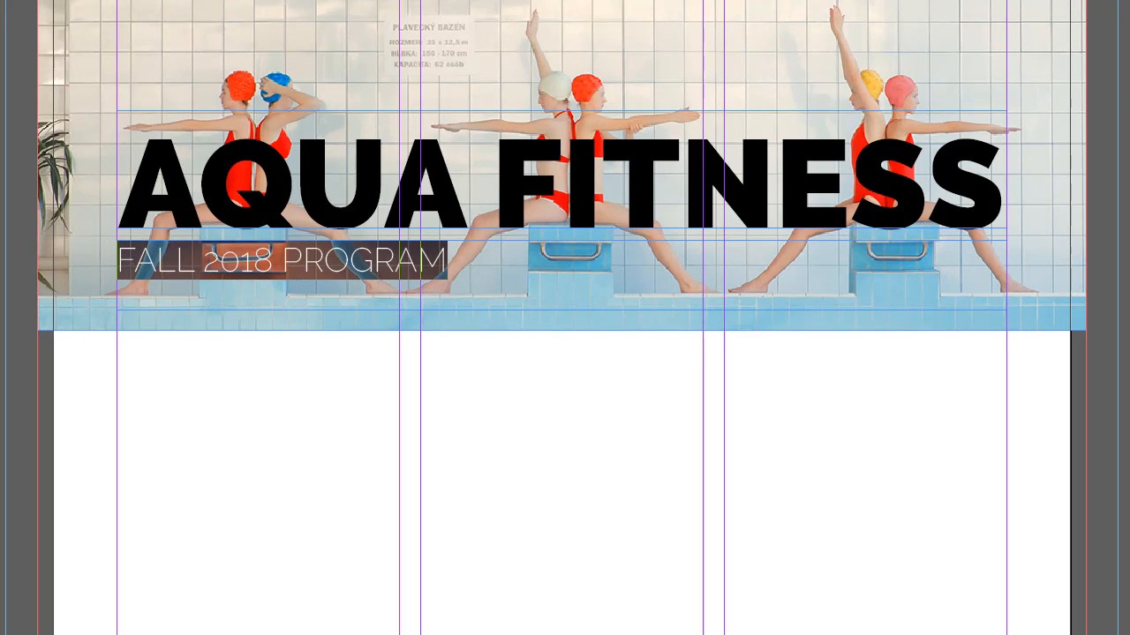
{"action": "key", "text": "Up"}
{"action": "key", "text": "Up"}
{"action": "key", "text": "Up"}
{"action": "key", "text": "Up"}
{"action": "key", "text": "Up"}
{"action": "key", "text": "Up"}
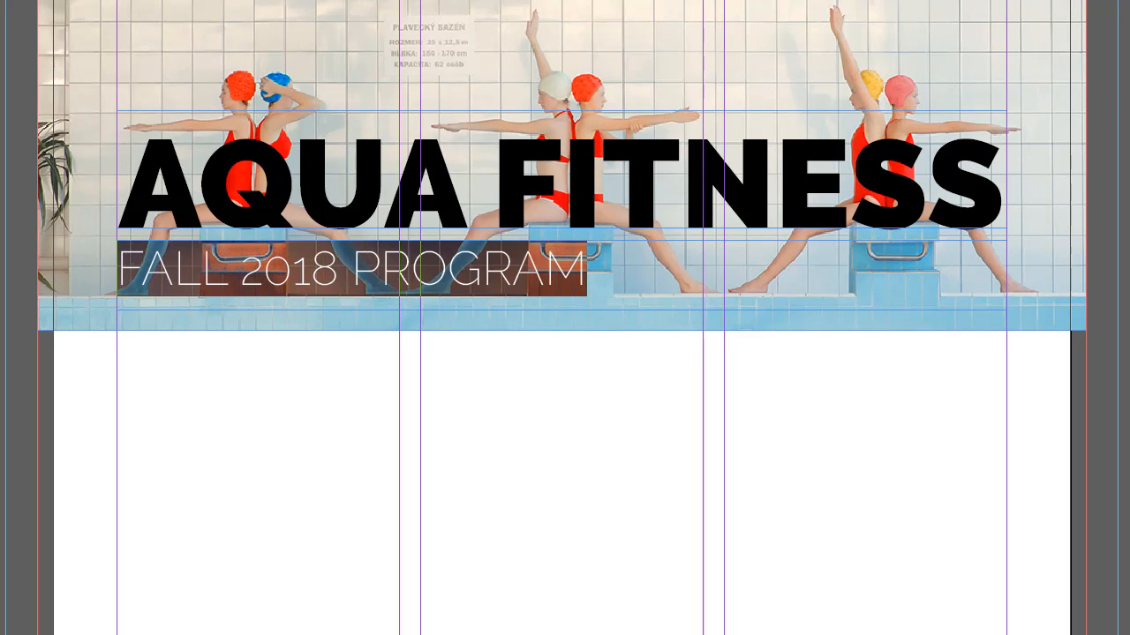
{"action": "key", "text": "Up"}
{"action": "key", "text": "Up"}
{"action": "key", "text": "Up"}
{"action": "key", "text": "Up"}
{"action": "key", "text": "Up"}
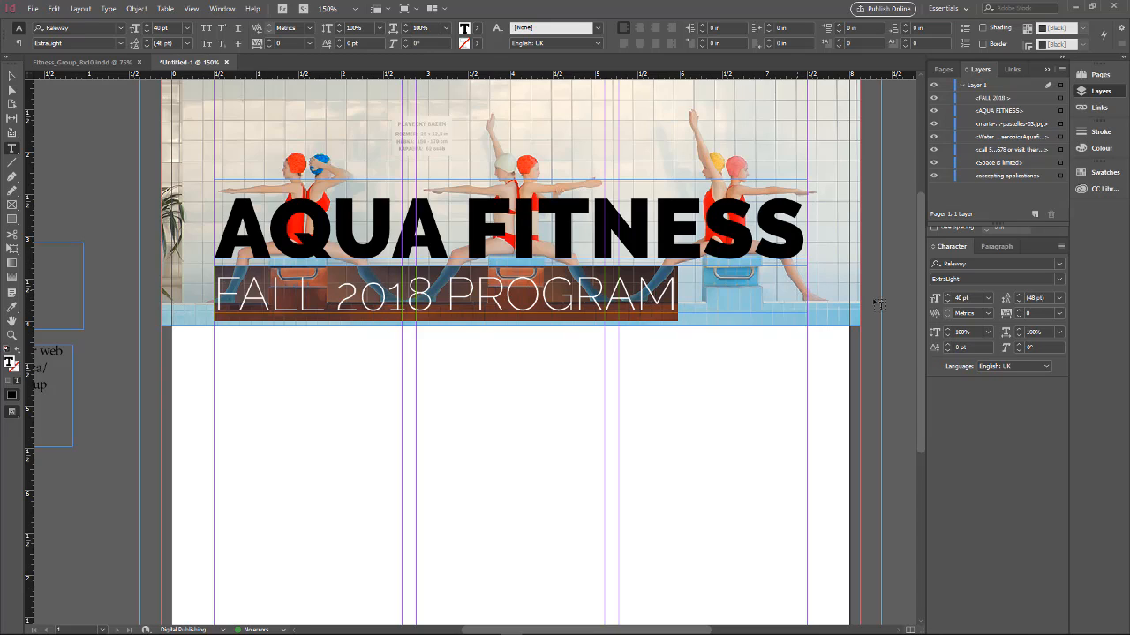
Extend the subtitle frame's lower edge to a height of about 0.74 in and increase its text size to 43 pt
{"action": "left_click", "coordinate": [11, 78]}
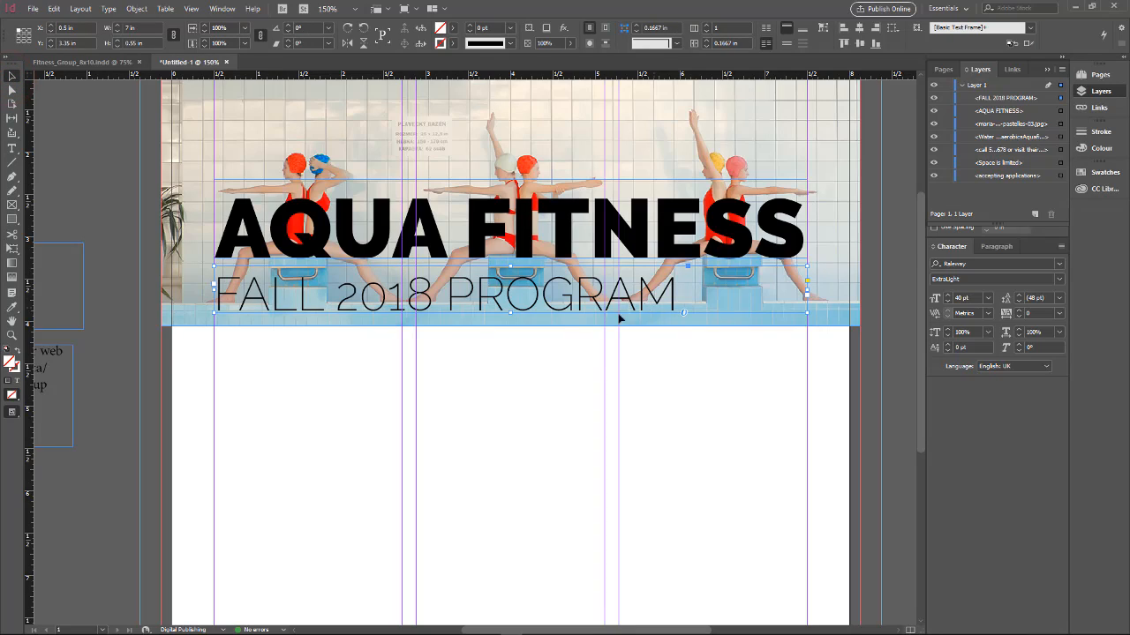
{"action": "left_click_drag", "start_coordinate": [511, 313], "coordinate": [512, 328]}
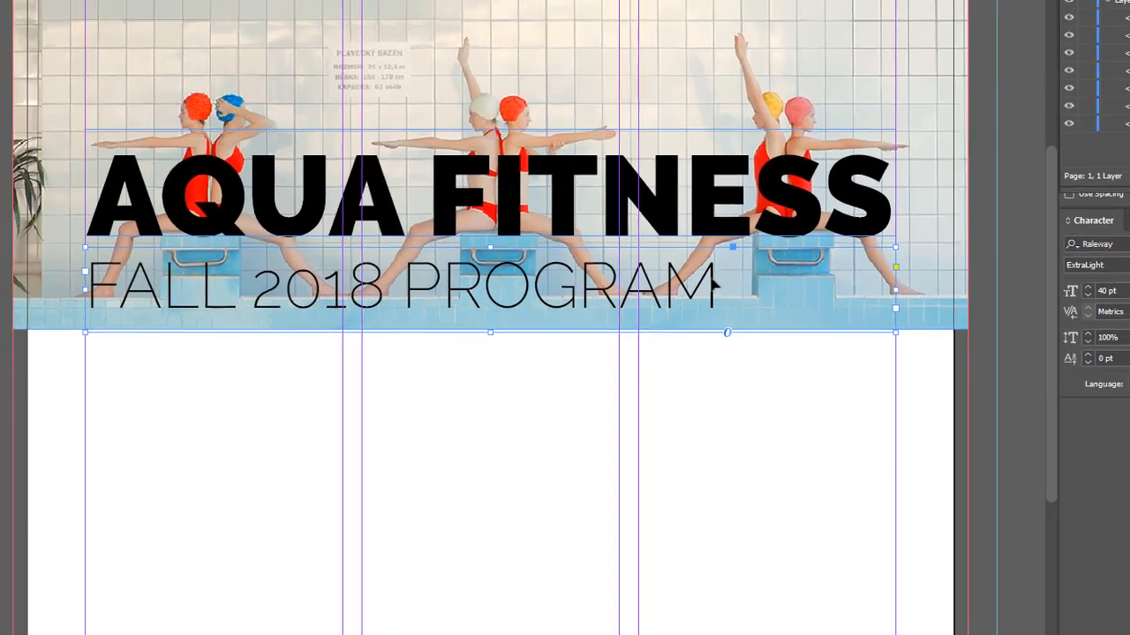
{"action": "left_click", "coordinate": [1082, 289]}
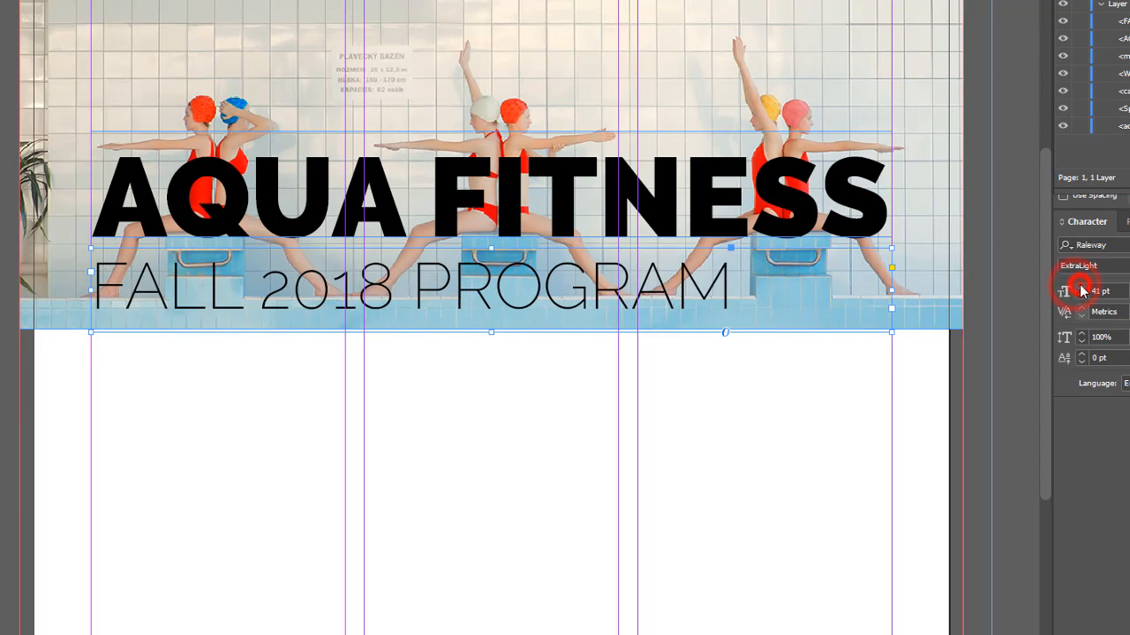
{"action": "left_click", "coordinate": [1081, 288]}
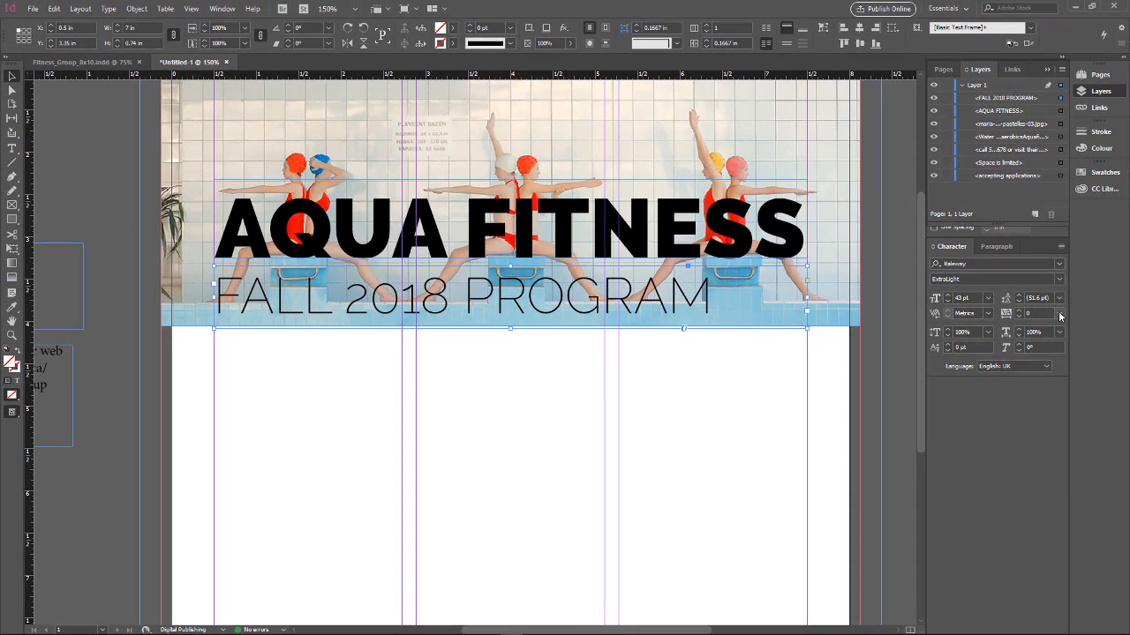
Set the subtitle's tracking to 100 and fine-tune it slightly wider so the line nearly fills the frame between the margins
{"action": "left_click", "coordinate": [1059, 314]}
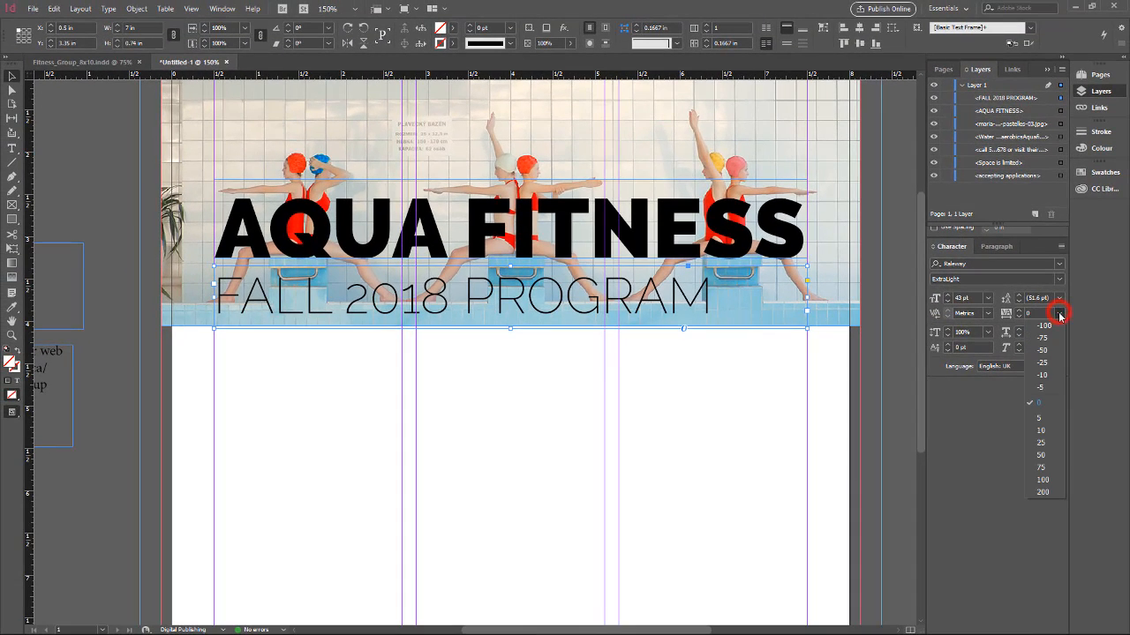
{"action": "left_click", "coordinate": [1046, 482]}
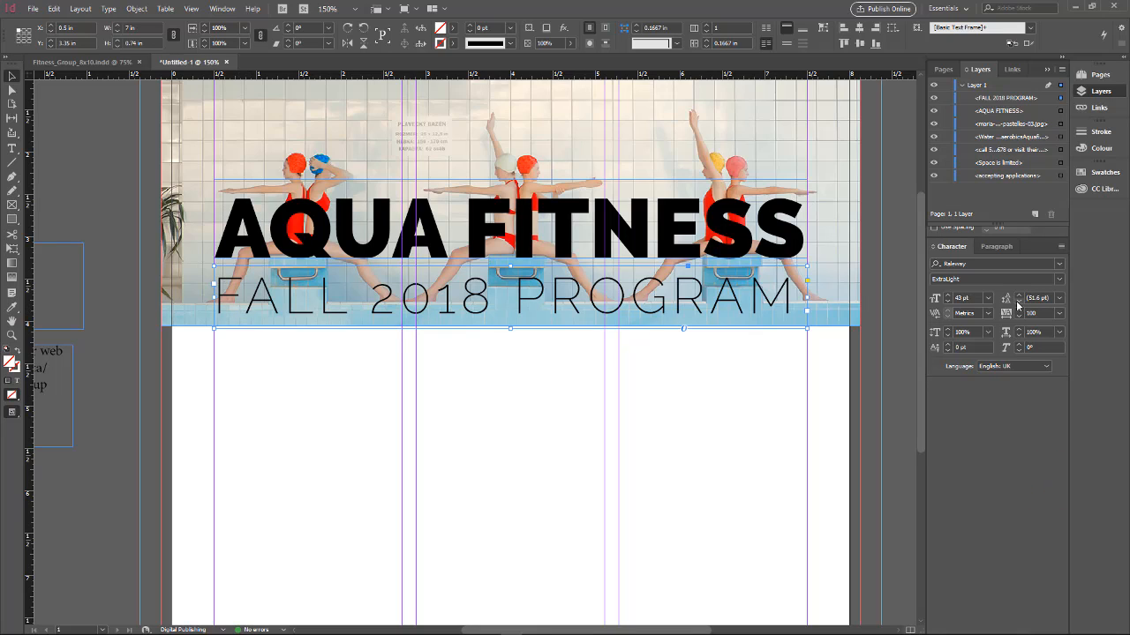
{"action": "left_click", "coordinate": [1019, 311]}
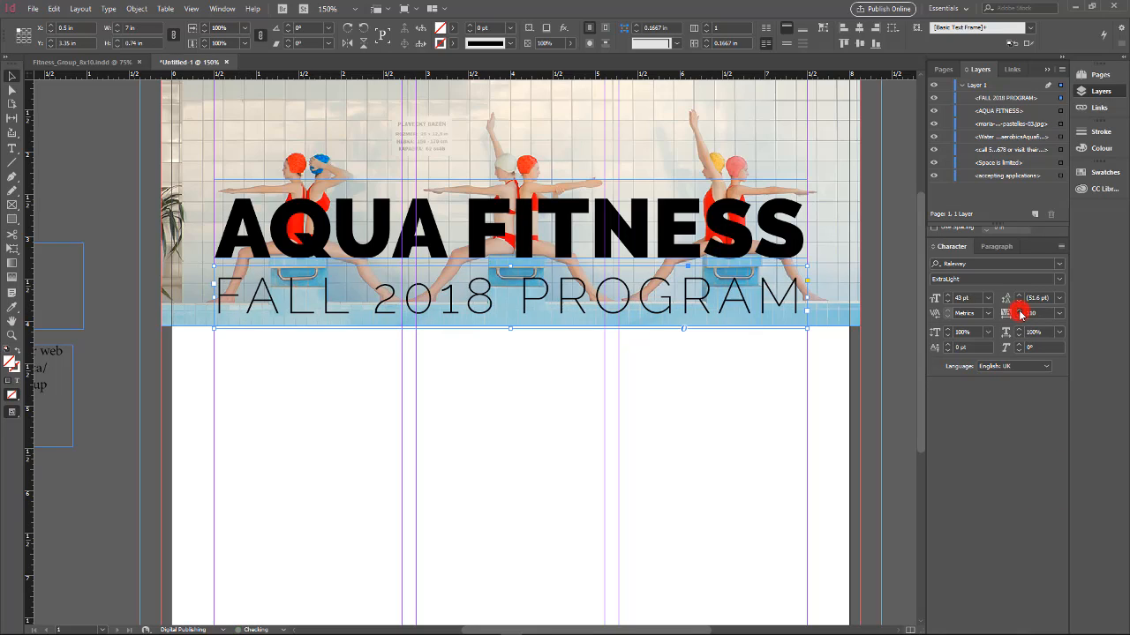
{"action": "left_click", "coordinate": [1019, 311]}
{"action": "left_click", "coordinate": [1019, 317]}
Draw a square graphic frame about 1.02 in wide at the top margin, centred horizontally above the headline
{"action": "key", "text": "ctrl+minus"}
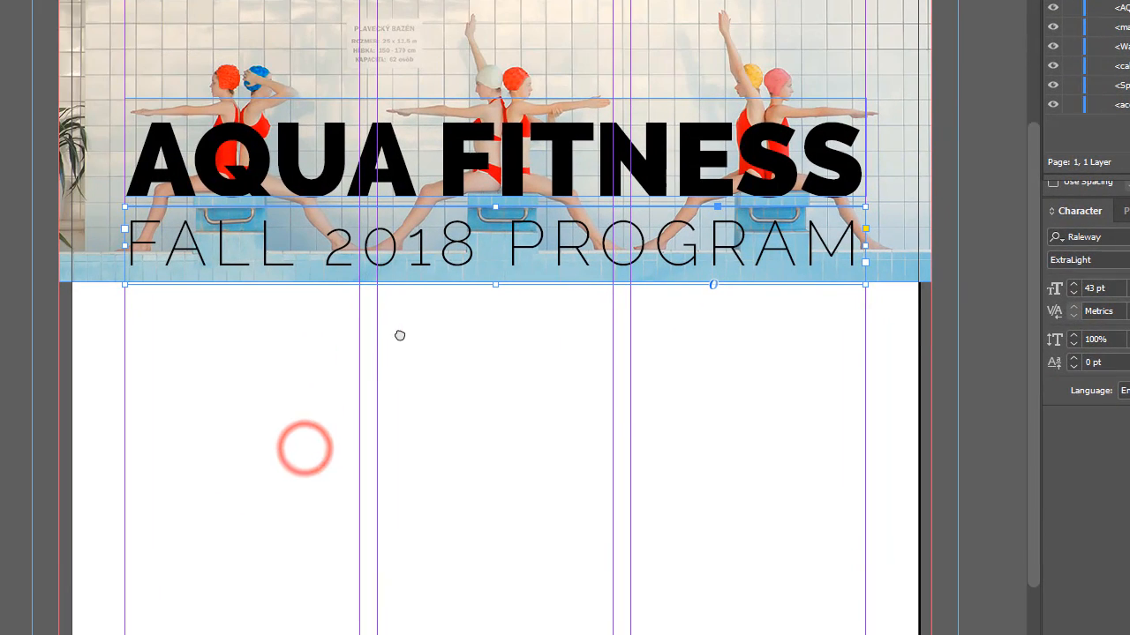
{"action": "key", "text": "ctrl+minus"}
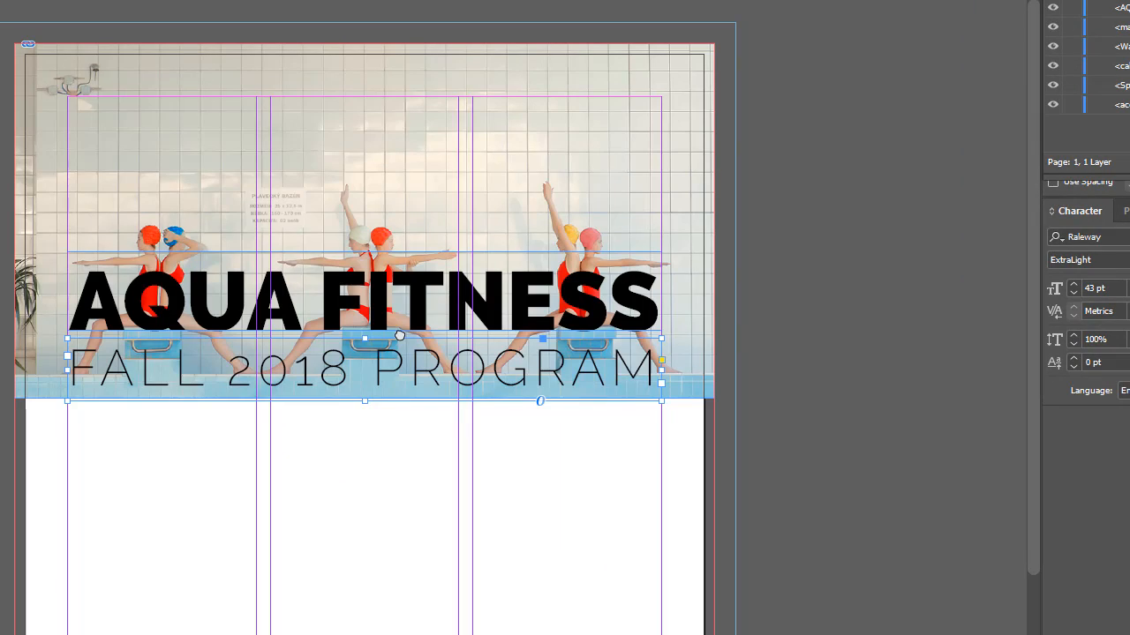
{"action": "left_click_drag", "start_coordinate": [343, 560], "coordinate": [370, 371]}
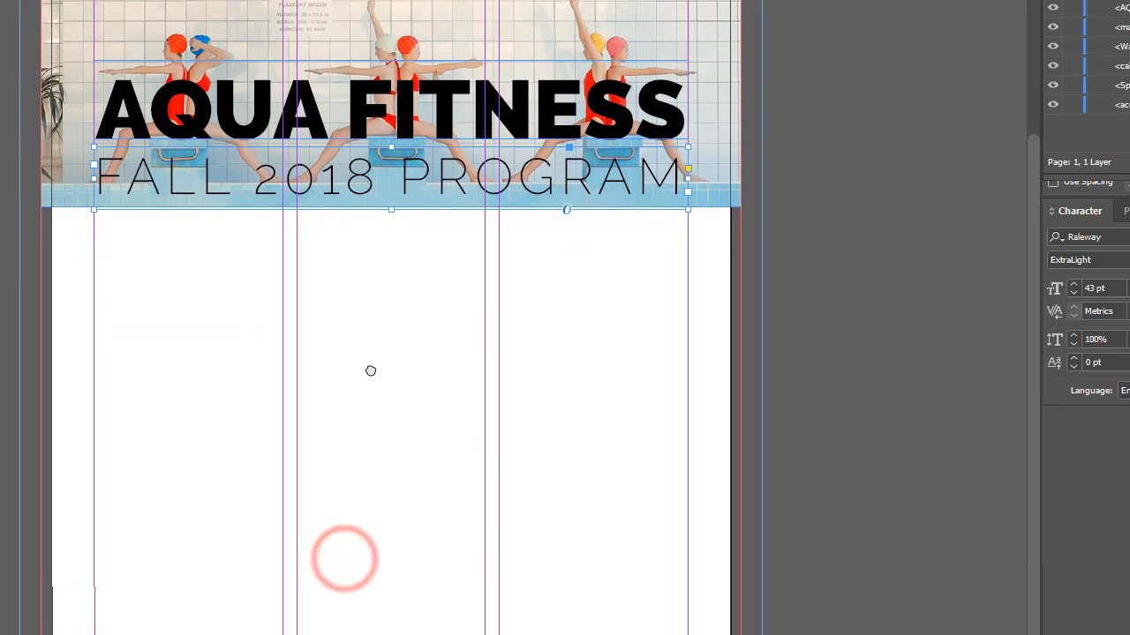
{"action": "mouse_move", "coordinate": [390, 277]}
{"action": "left_mouse_down"}
{"action": "mouse_move", "coordinate": [397, 403]}
{"action": "mouse_move", "coordinate": [411, 362]}
{"action": "mouse_move", "coordinate": [444, 473]}
{"action": "left_mouse_up"}
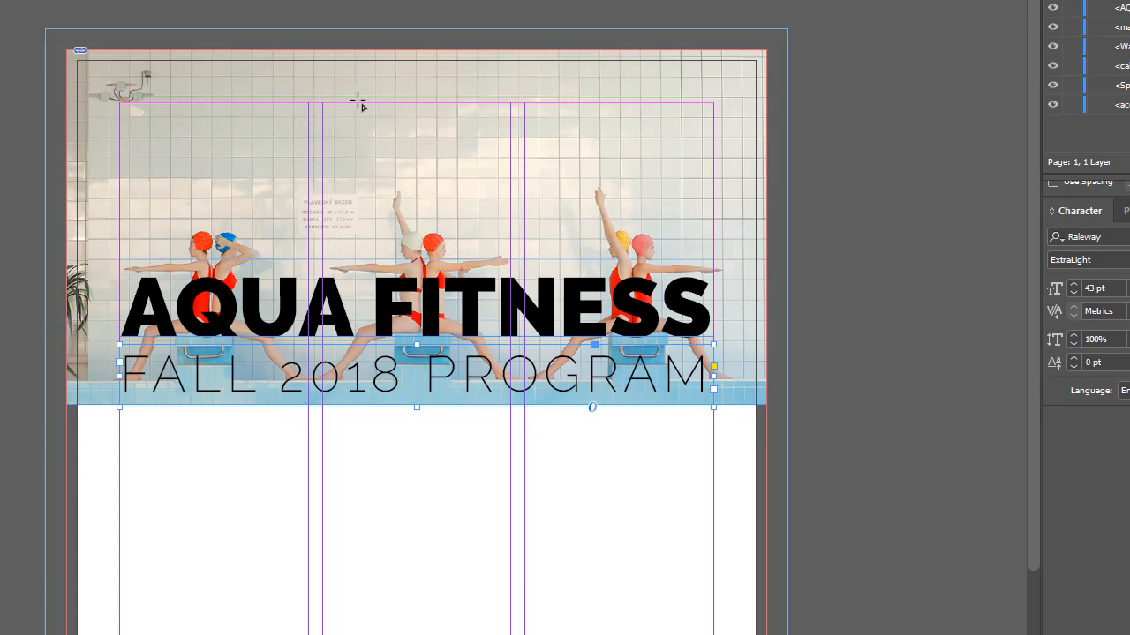
{"action": "mouse_move", "coordinate": [375, 104]}
{"action": "left_mouse_down"}
{"action": "mouse_move", "coordinate": [477, 167]}
{"action": "mouse_move", "coordinate": [459, 189]}
{"action": "mouse_move", "coordinate": [479, 195]}
{"action": "mouse_move", "coordinate": [396, 153]}
{"action": "mouse_move", "coordinate": [477, 187]}
{"action": "mouse_move", "coordinate": [477, 198]}
{"action": "left_mouse_up"}
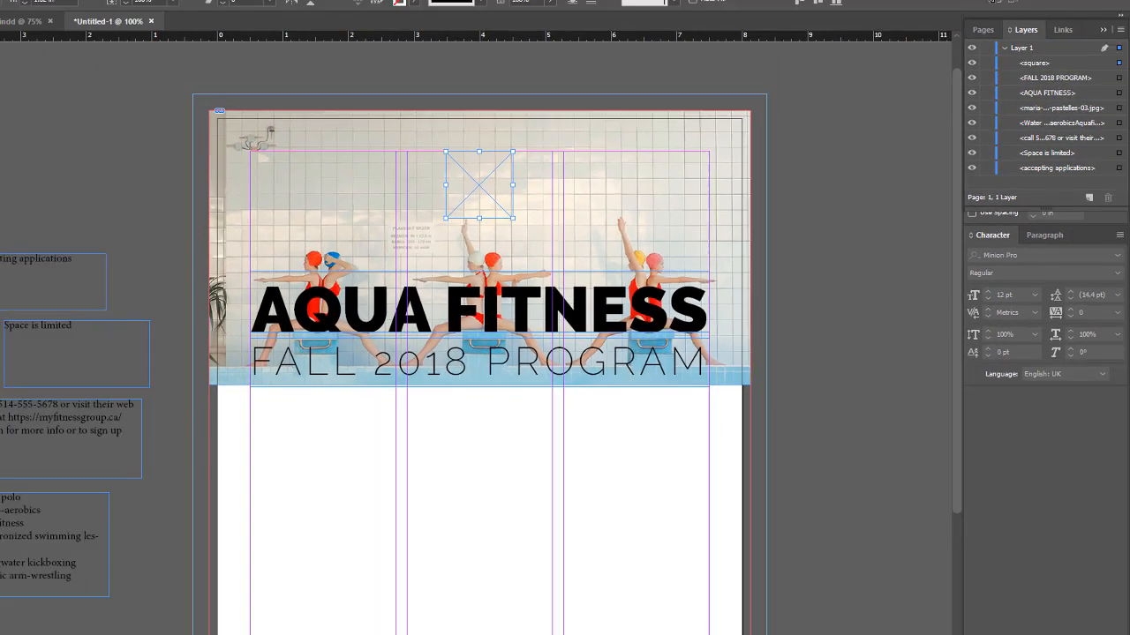
Place The_Fitness_Group_Logo.eps into the square frame above the headline
{"action": "left_click", "coordinate": [33, 8]}
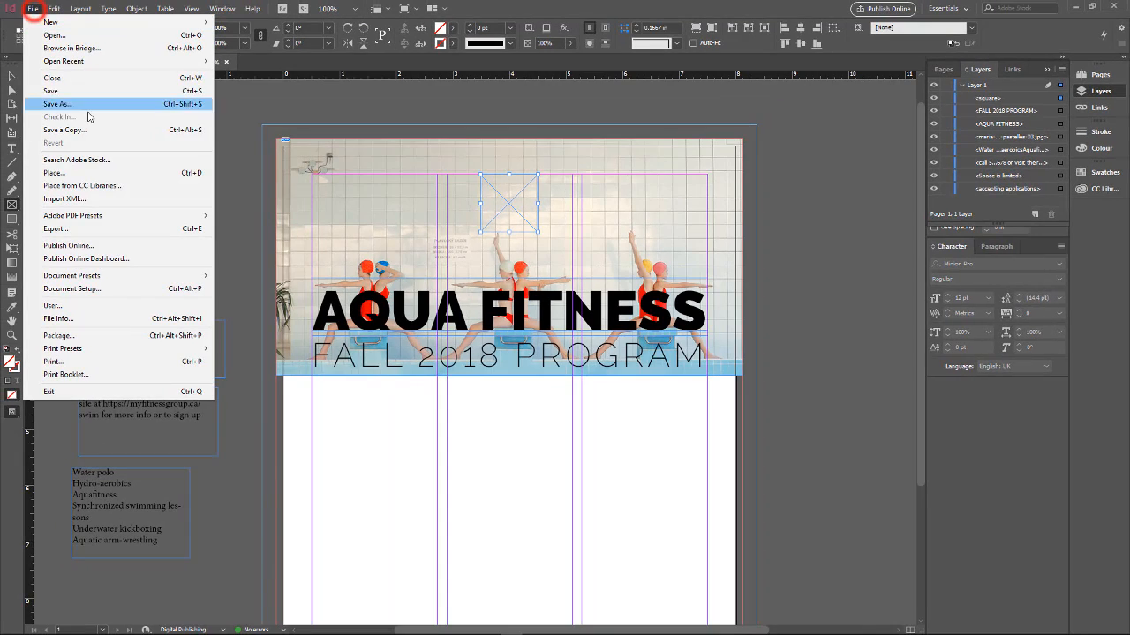
{"action": "left_click", "coordinate": [76, 172]}
{"action": "scroll", "coordinate": [711, 424], "scroll_direction": "down", "scroll_amount": 6}
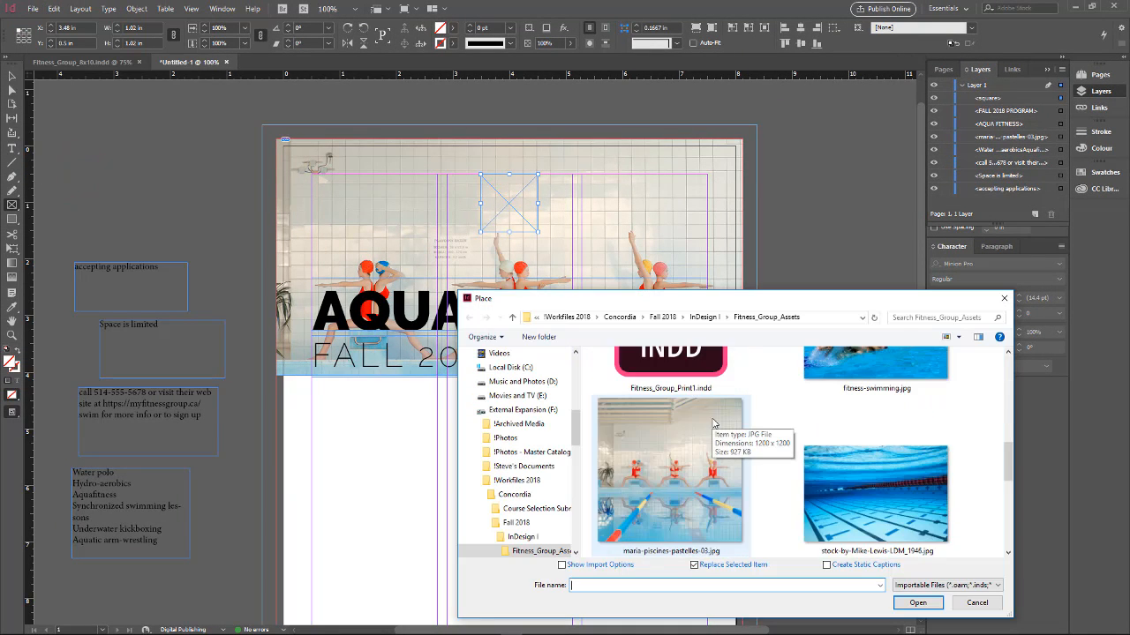
{"action": "left_click", "coordinate": [686, 466]}
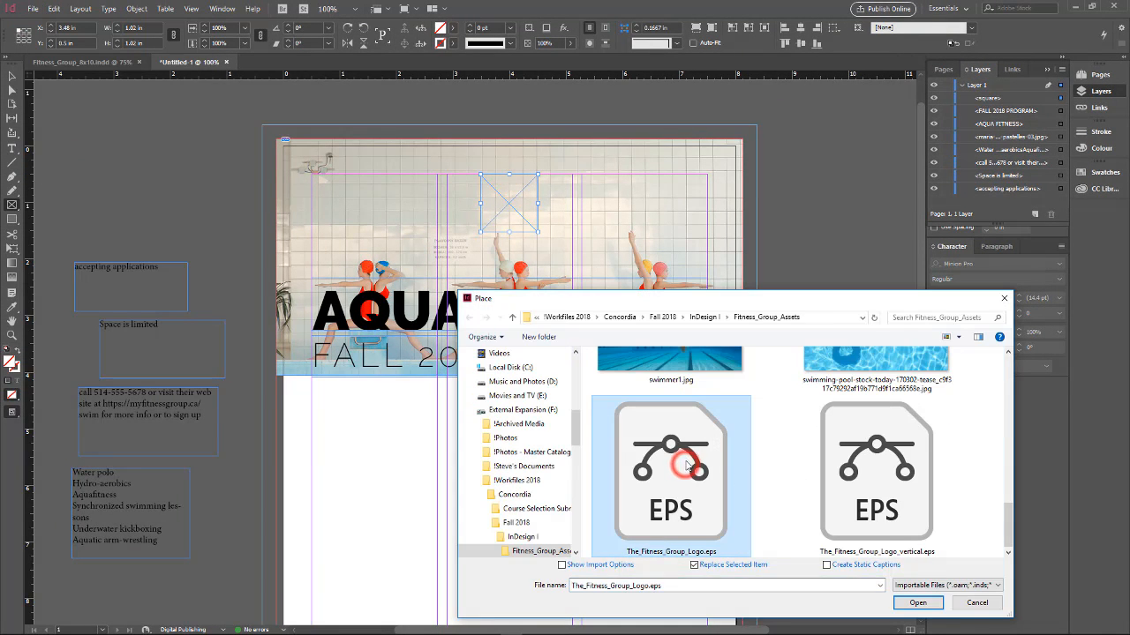
{"action": "left_click", "coordinate": [918, 603]}
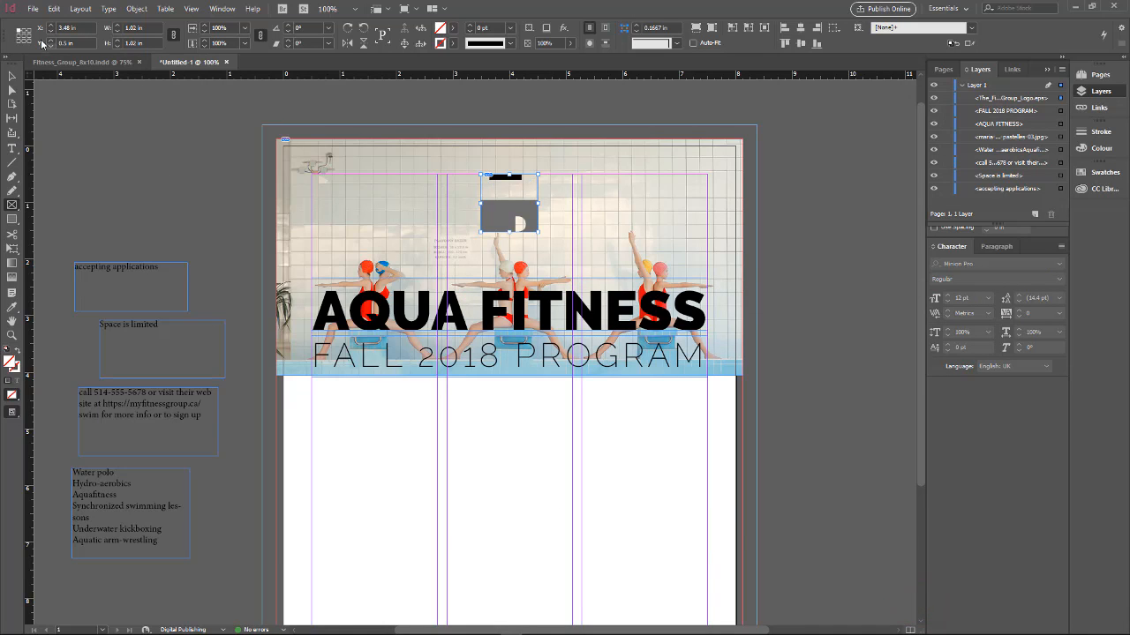
Replace the frame's graphic with The_Fitness_Group_Logo_vertical.eps and fit the content proportionally
{"action": "left_click", "coordinate": [33, 8]}
{"action": "left_click", "coordinate": [73, 174]}
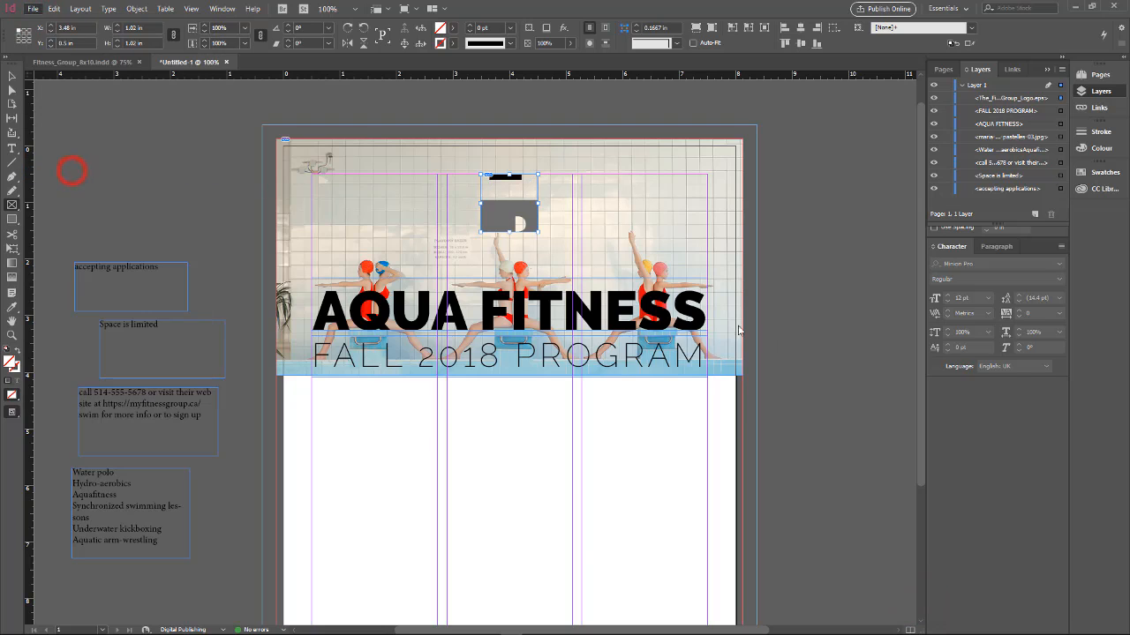
{"action": "scroll", "coordinate": [850, 446], "scroll_direction": "down", "scroll_amount": 5}
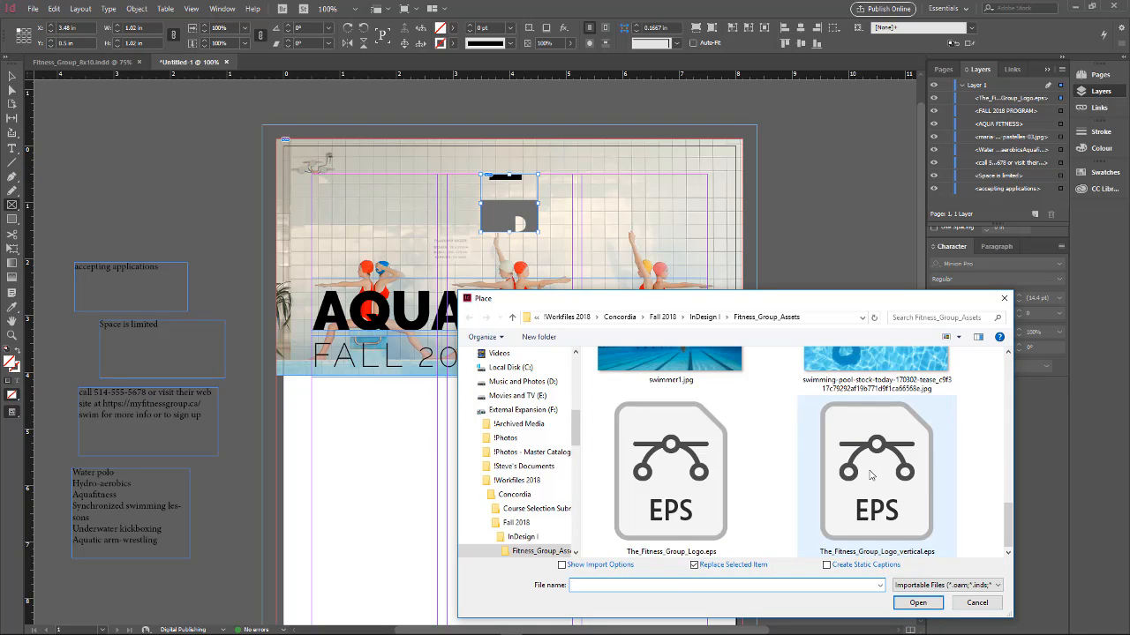
{"action": "left_click", "coordinate": [869, 474]}
{"action": "left_click", "coordinate": [922, 604]}
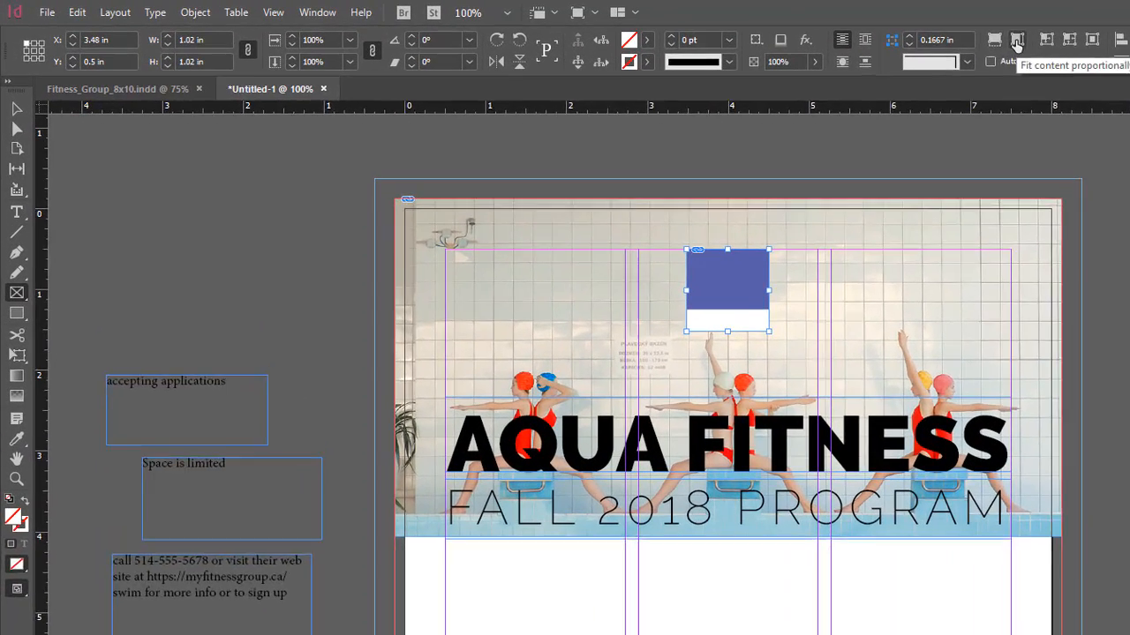
{"action": "left_click", "coordinate": [713, 28]}
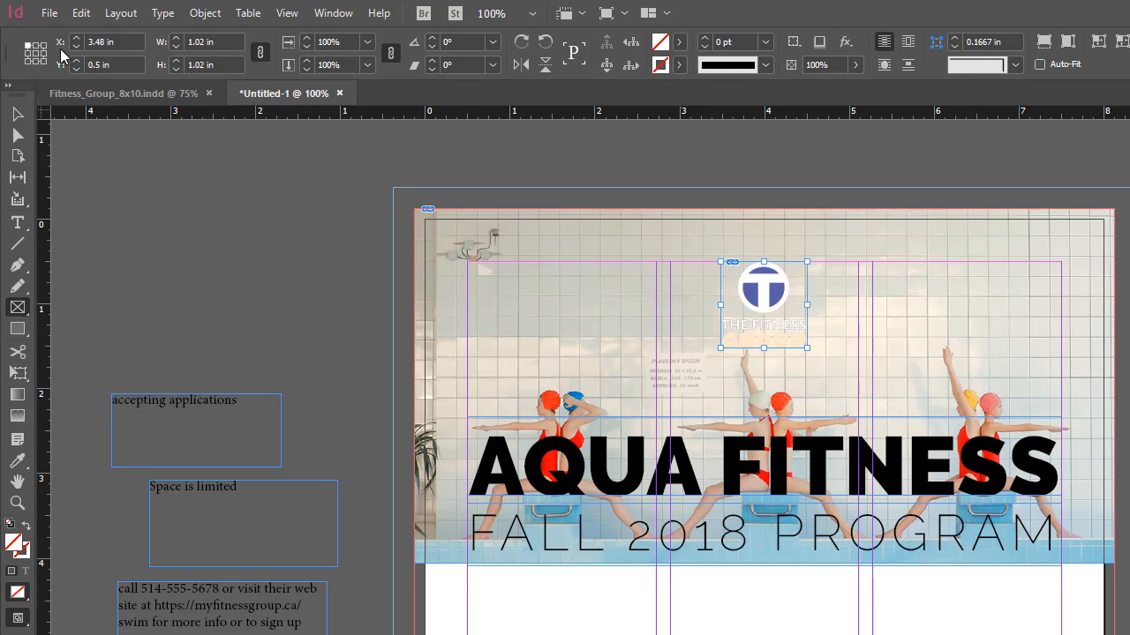
Draw a rectangle about 2.6 in wide and 1.7 in high around the logo, starting from the top bleed edge
{"action": "left_click", "coordinate": [17, 114]}
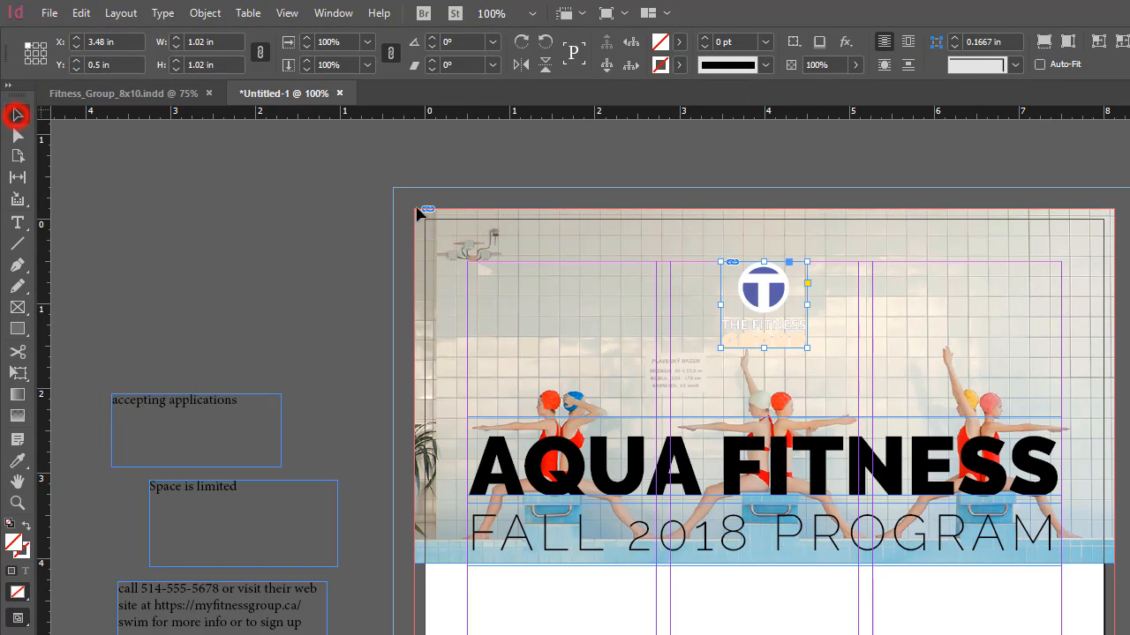
{"action": "left_click", "coordinate": [779, 334], "text": "ctrl"}
{"action": "left_click", "coordinate": [676, 406], "text": "ctrl"}
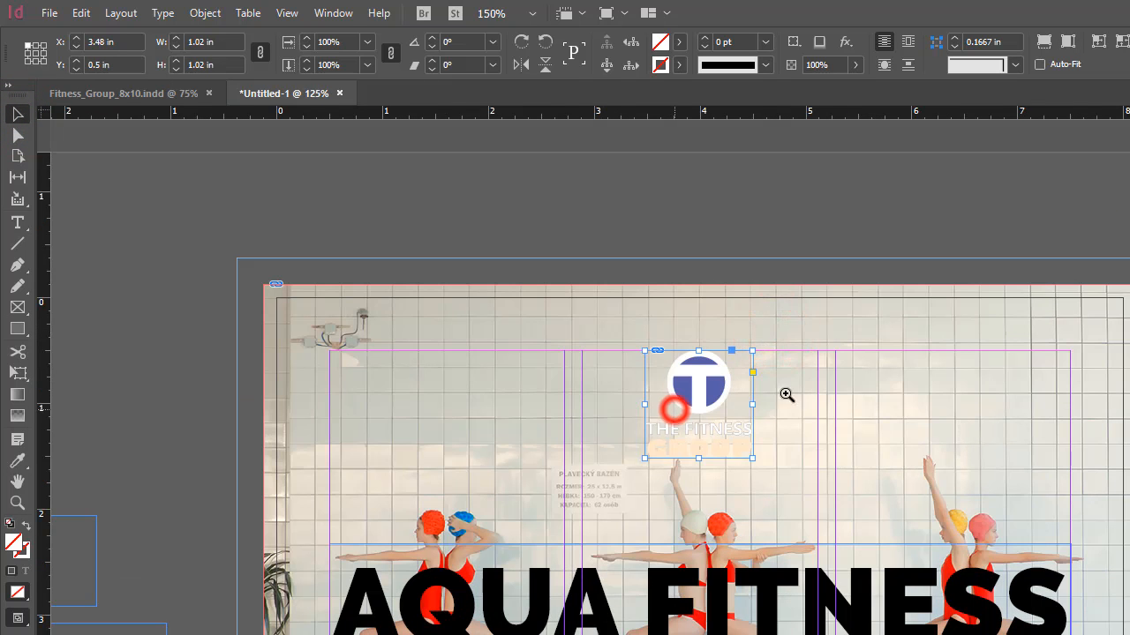
{"action": "left_click", "coordinate": [739, 489], "text": "ctrl"}
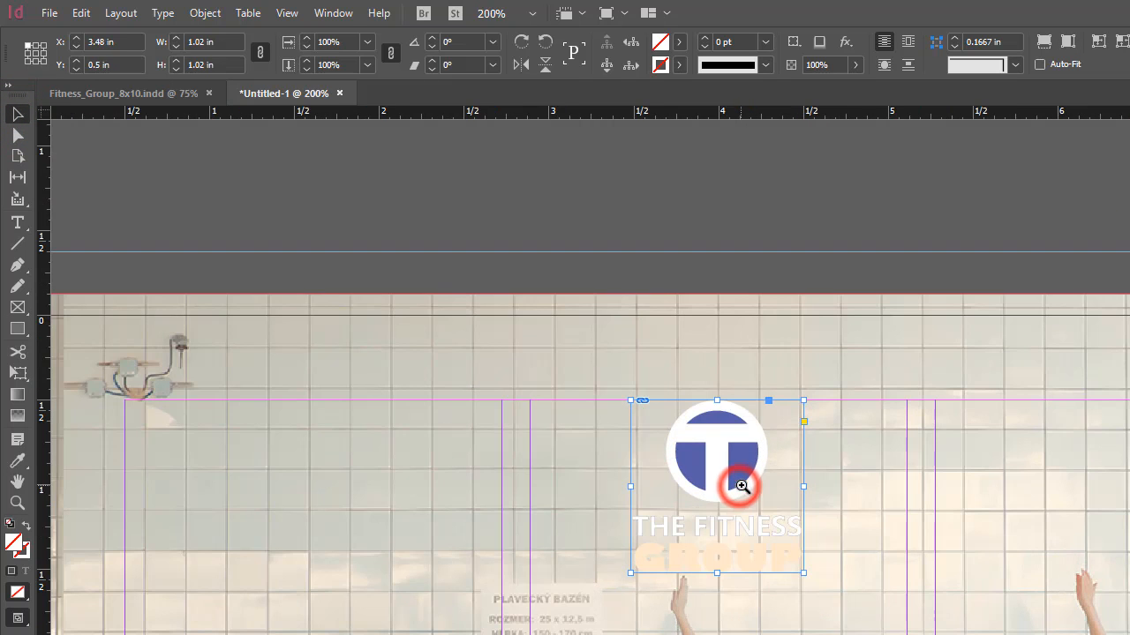
{"action": "left_click", "coordinate": [702, 493], "text": "ctrl"}
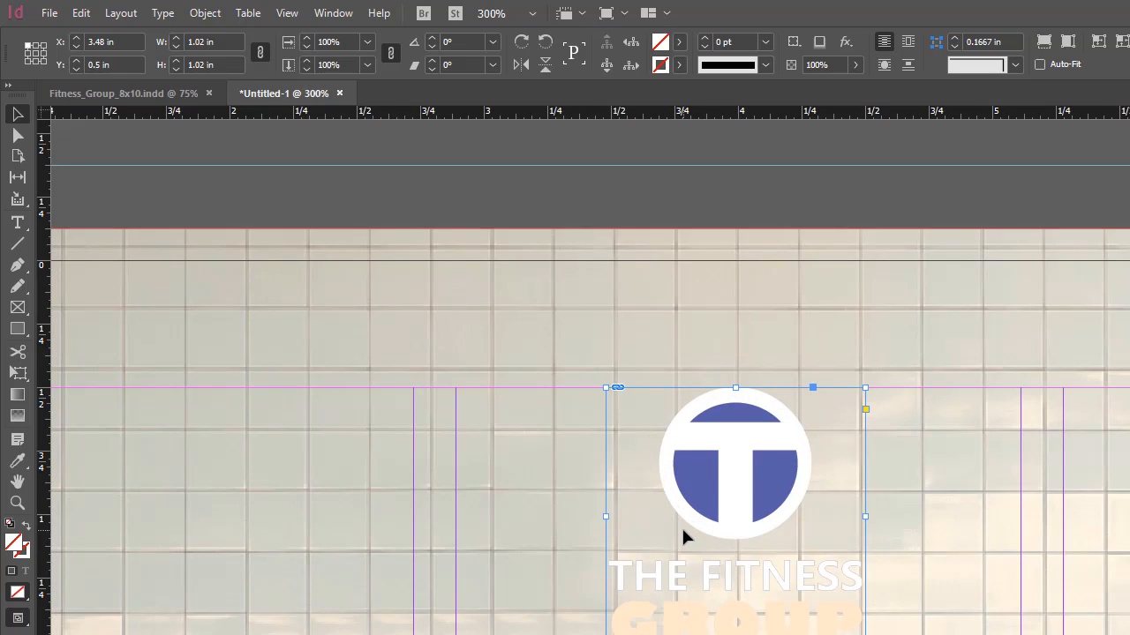
{"action": "left_click", "coordinate": [16, 328]}
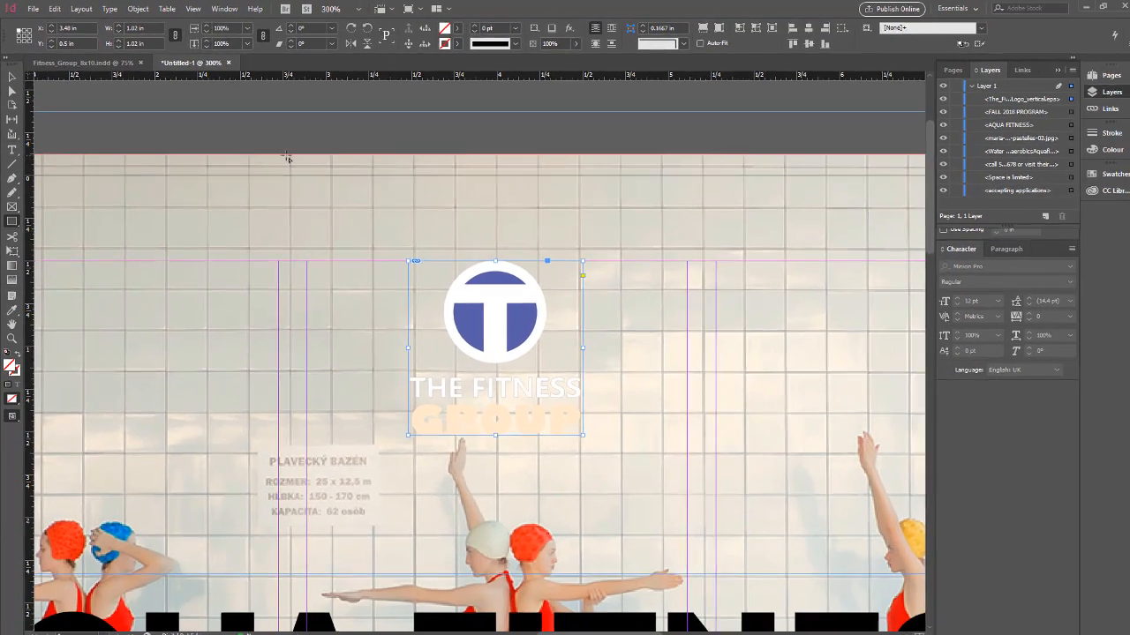
{"action": "left_click_drag", "start_coordinate": [286, 155], "coordinate": [720, 448]}
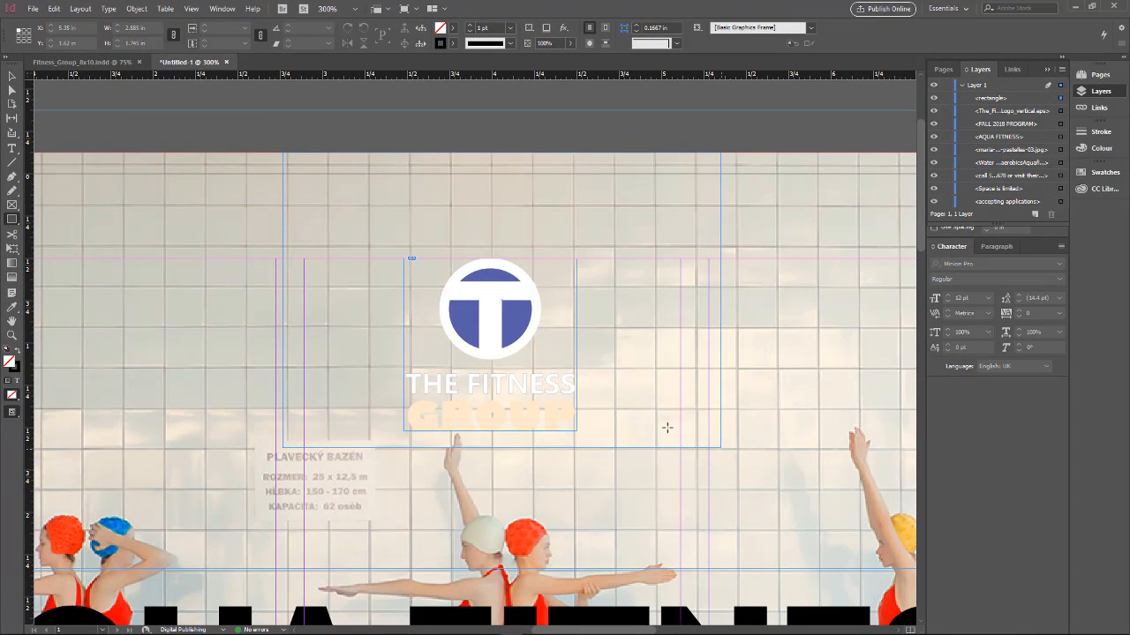
{"action": "left_click", "coordinate": [14, 80]}
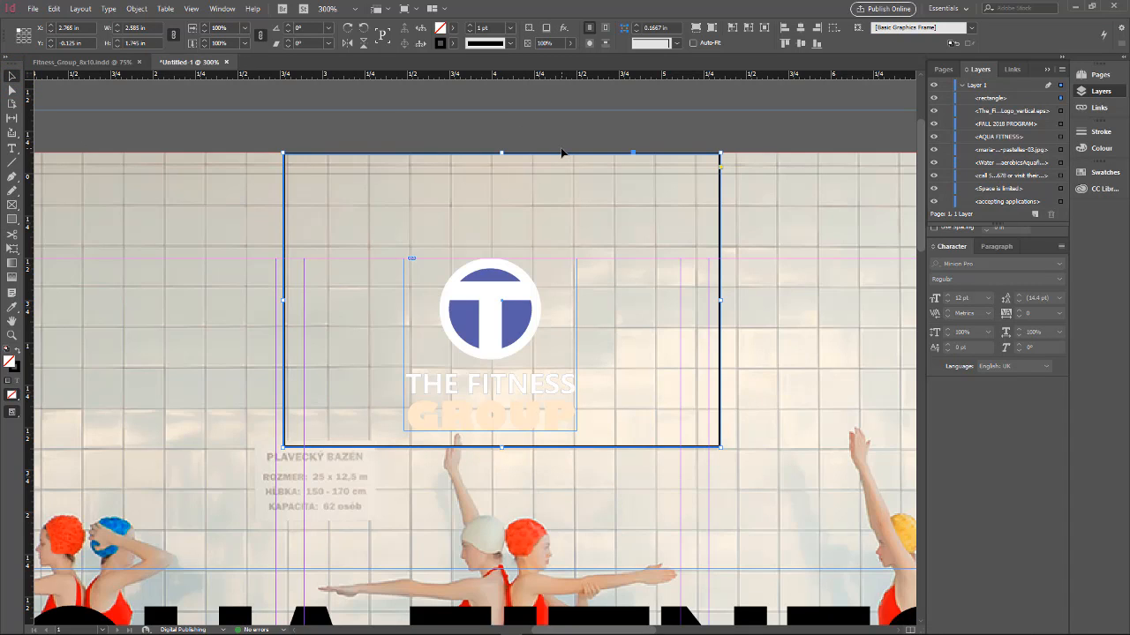
{"action": "key", "text": "ctrl+minus"}
{"action": "key", "text": "ctrl+minus"}
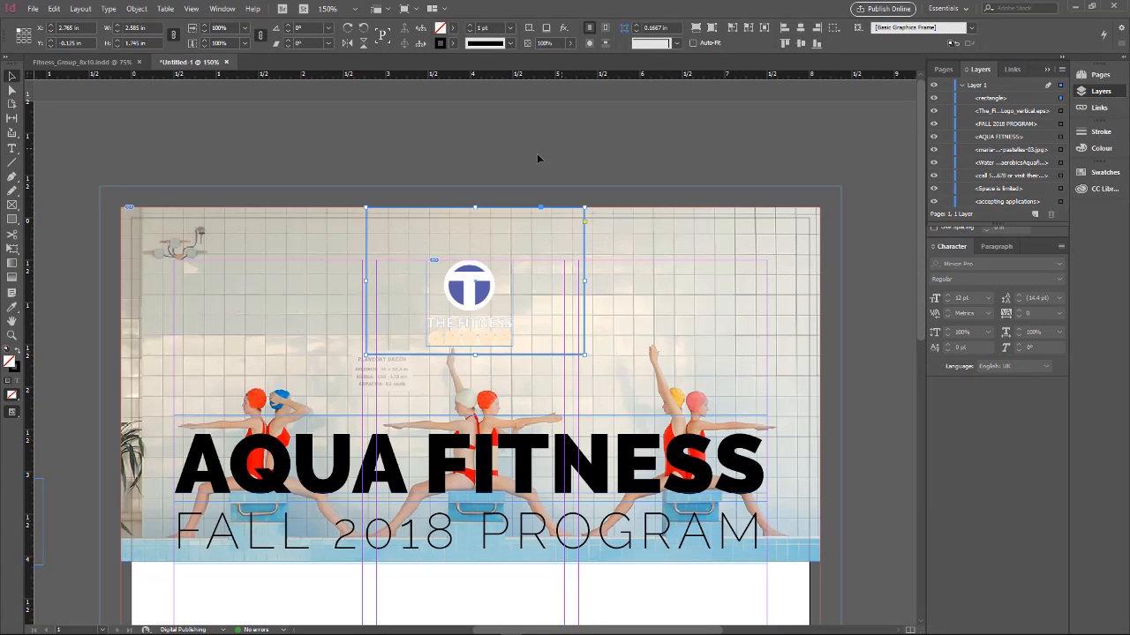
{"action": "left_click_drag", "start_coordinate": [497, 344], "coordinate": [489, 293]}
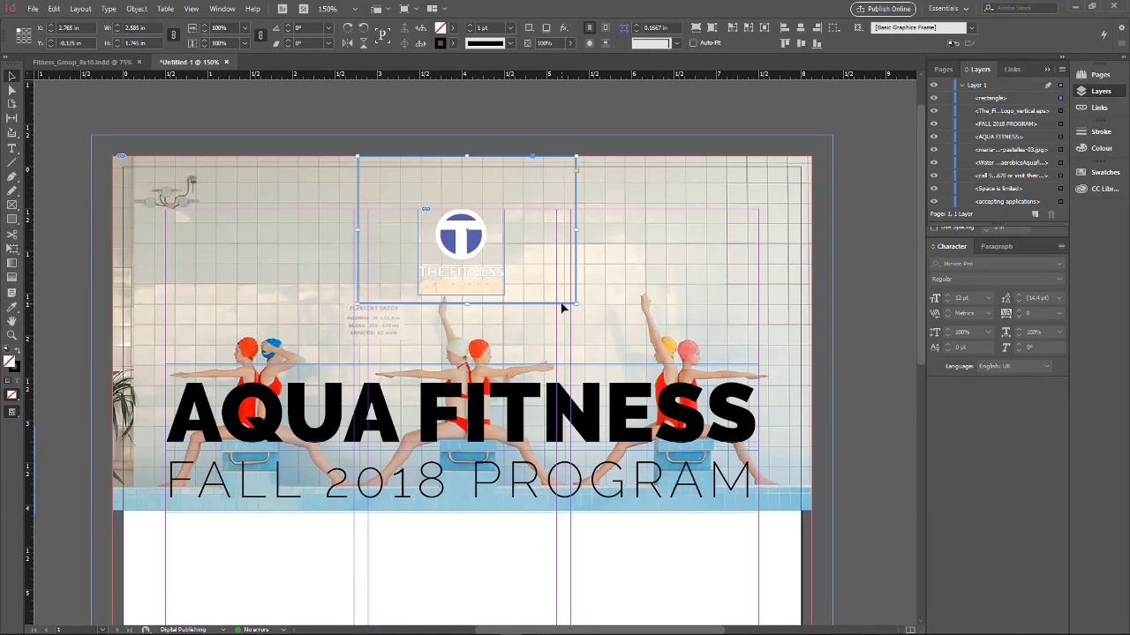
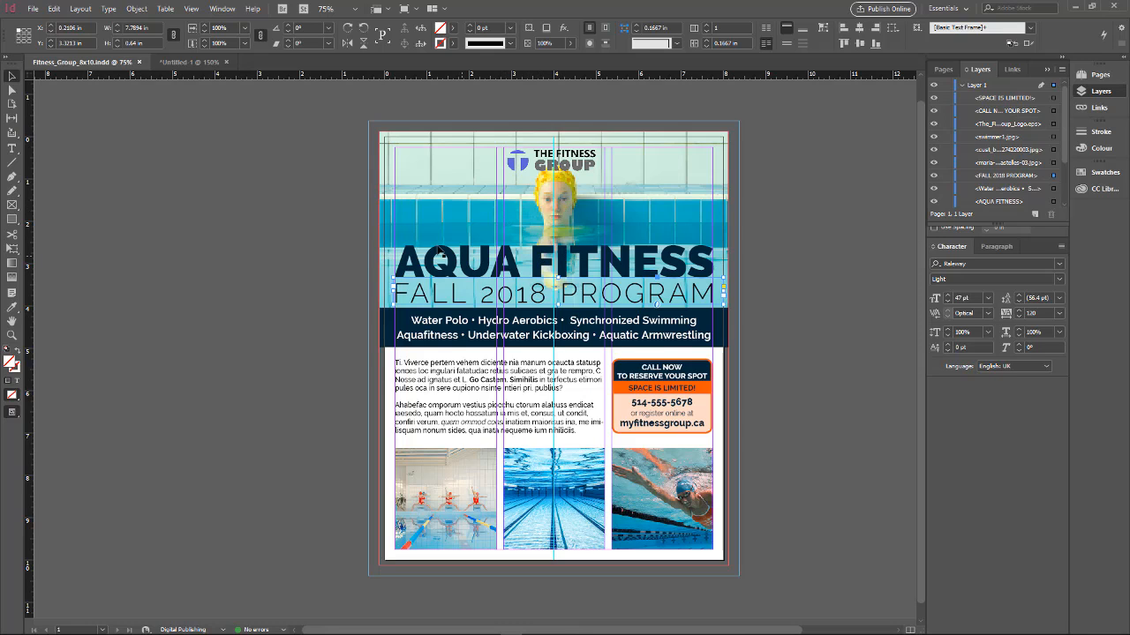
Return to the Untitled-1 ad and move the activities list frame from the pasteboard into the first column below the photo
{"action": "left_click", "coordinate": [180, 60]}
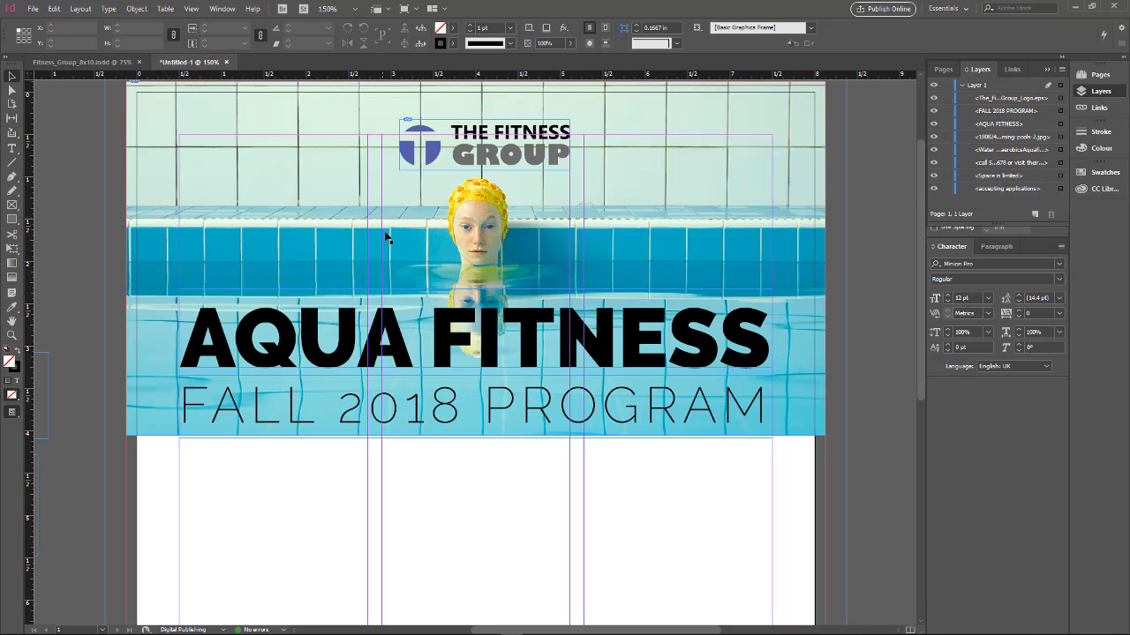
{"action": "left_click_drag", "start_coordinate": [341, 335], "coordinate": [351, 306]}
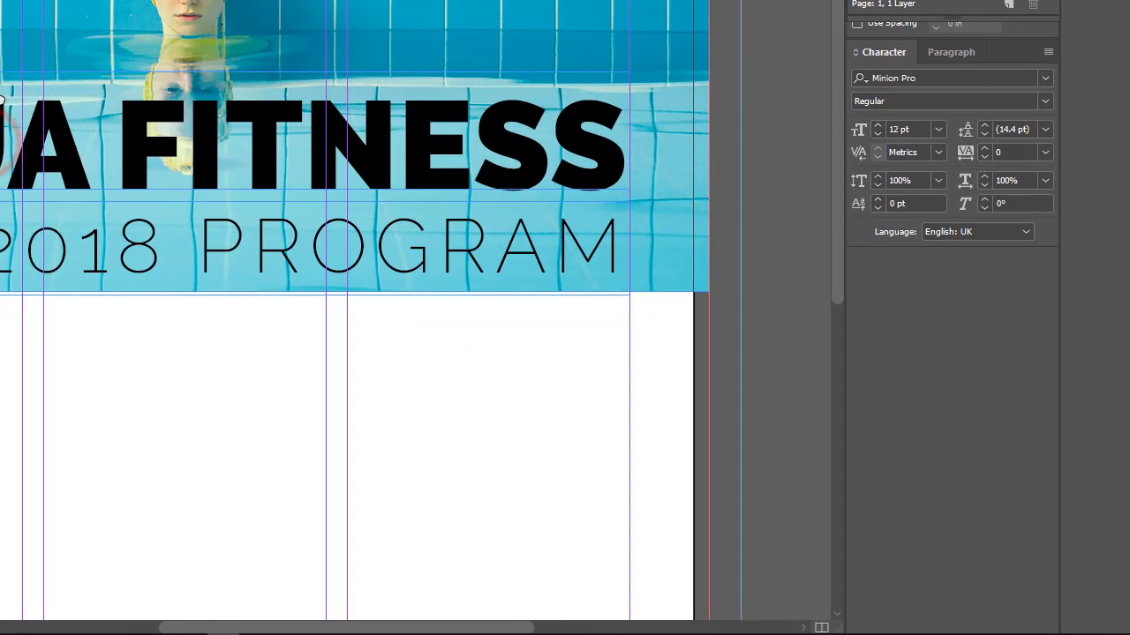
{"action": "key", "text": "ctrl+minus"}
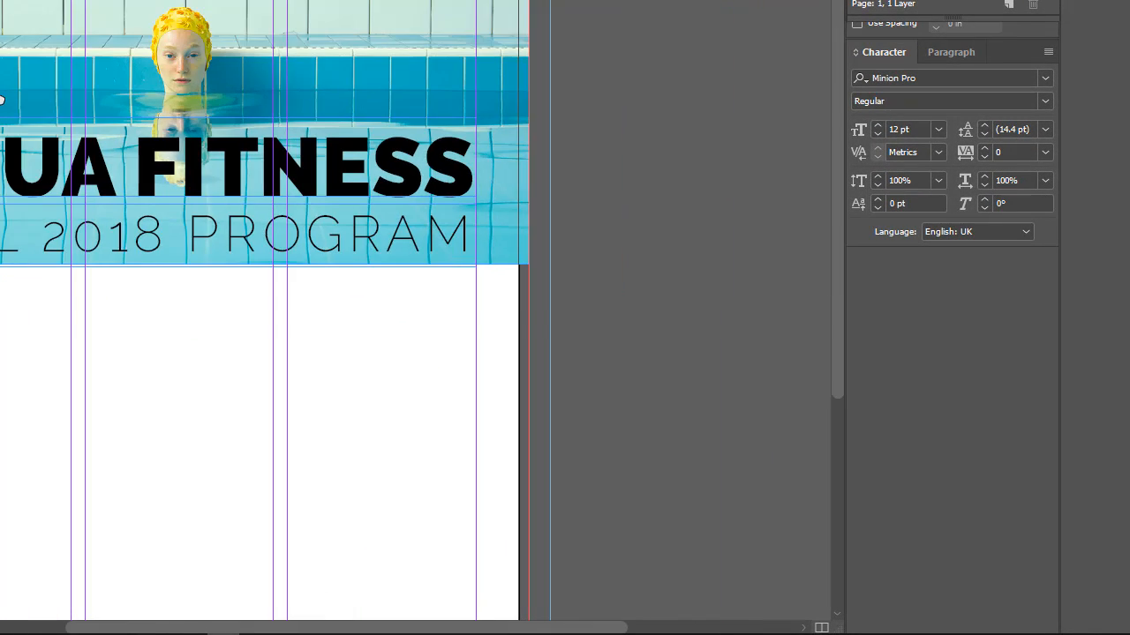
{"action": "left_click_drag", "start_coordinate": [57, 260], "coordinate": [96, 150]}
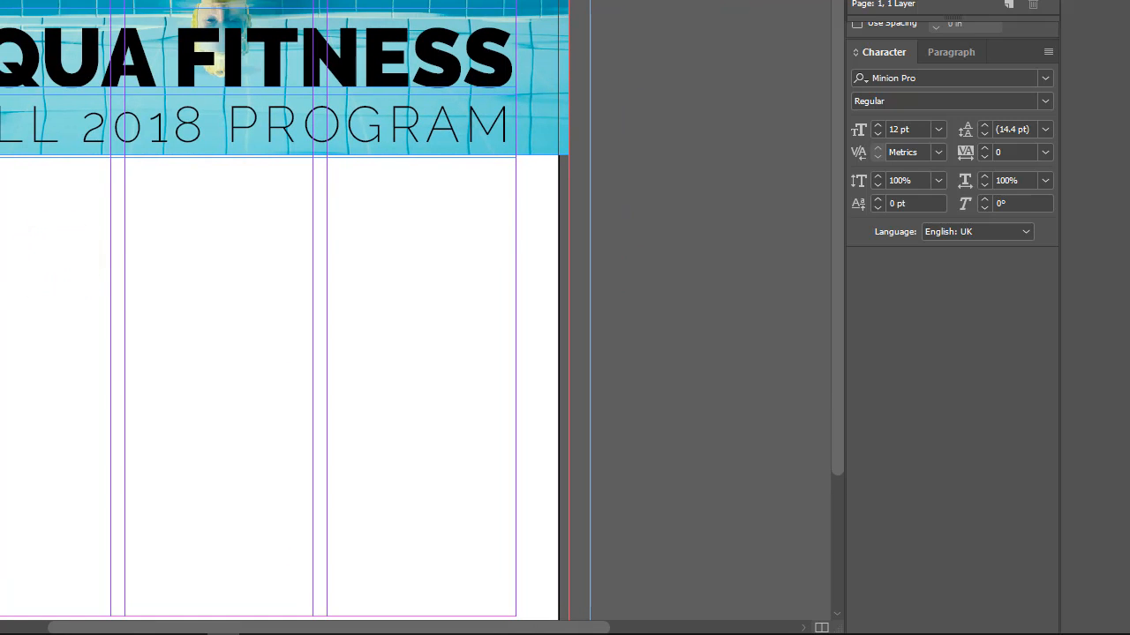
{"action": "left_click_drag", "start_coordinate": [174, 346], "coordinate": [176, 283]}
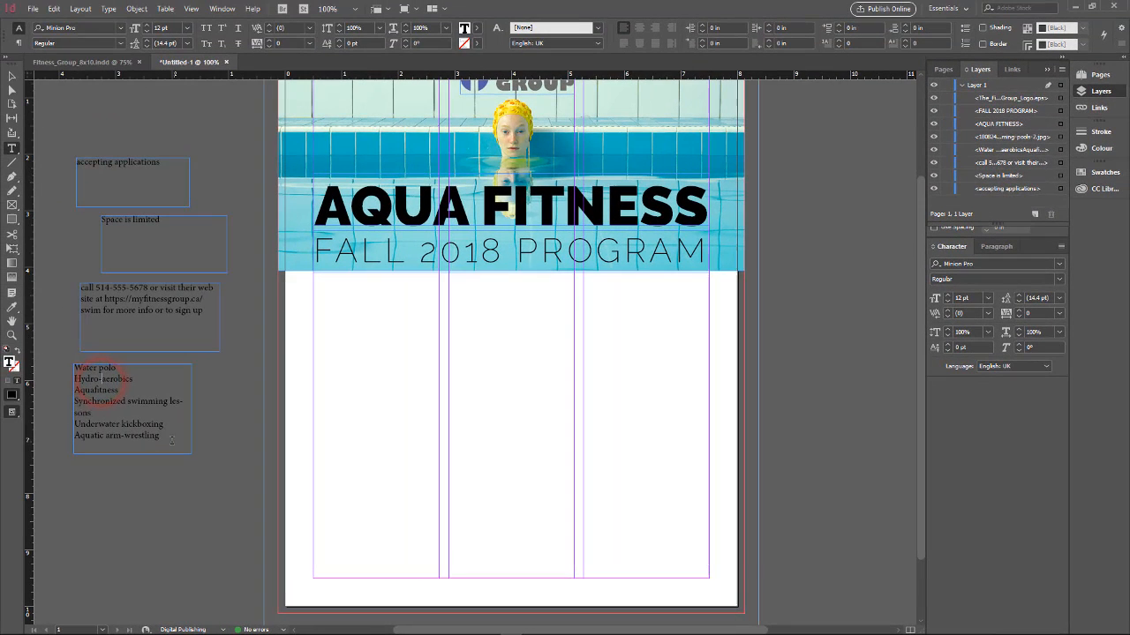
{"action": "left_click_drag", "start_coordinate": [167, 437], "coordinate": [61, 355]}
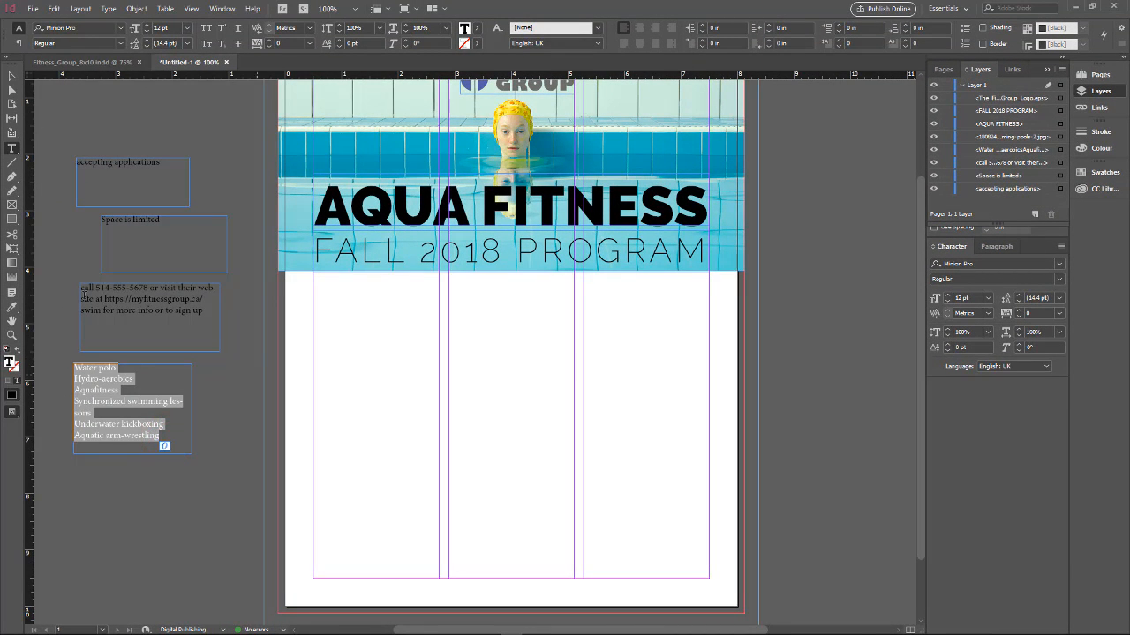
{"action": "left_click", "coordinate": [11, 76]}
{"action": "left_click", "coordinate": [245, 338]}
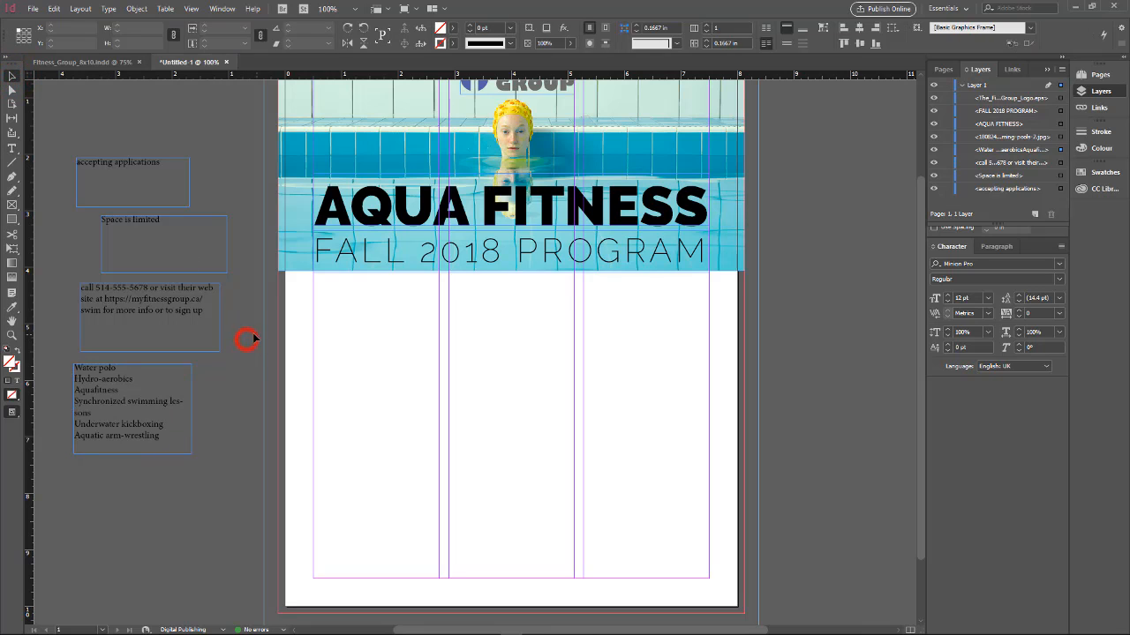
{"action": "left_click_drag", "start_coordinate": [98, 368], "coordinate": [341, 295]}
{"action": "mouse_move", "coordinate": [371, 371]}
{"action": "left_mouse_down"}
{"action": "mouse_move", "coordinate": [391, 456]}
{"action": "mouse_move", "coordinate": [374, 383]}
{"action": "left_mouse_up"}
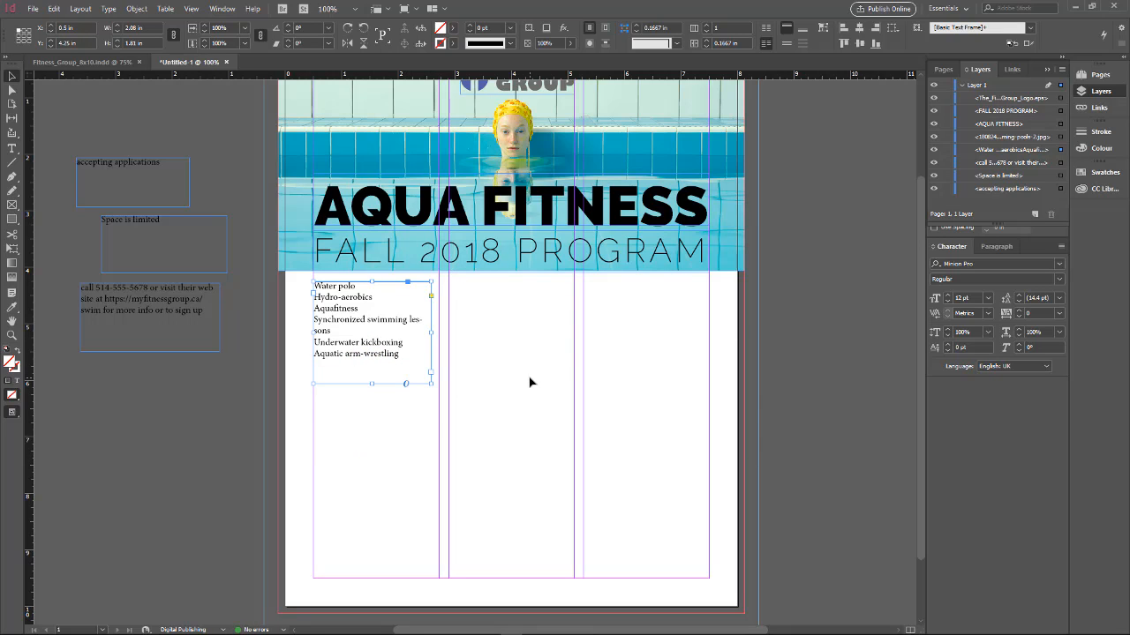
Switch to the finished Fitness_Group_8x10 ad and examine its activities text frame and the dark band behind it
{"action": "left_click", "coordinate": [78, 61]}
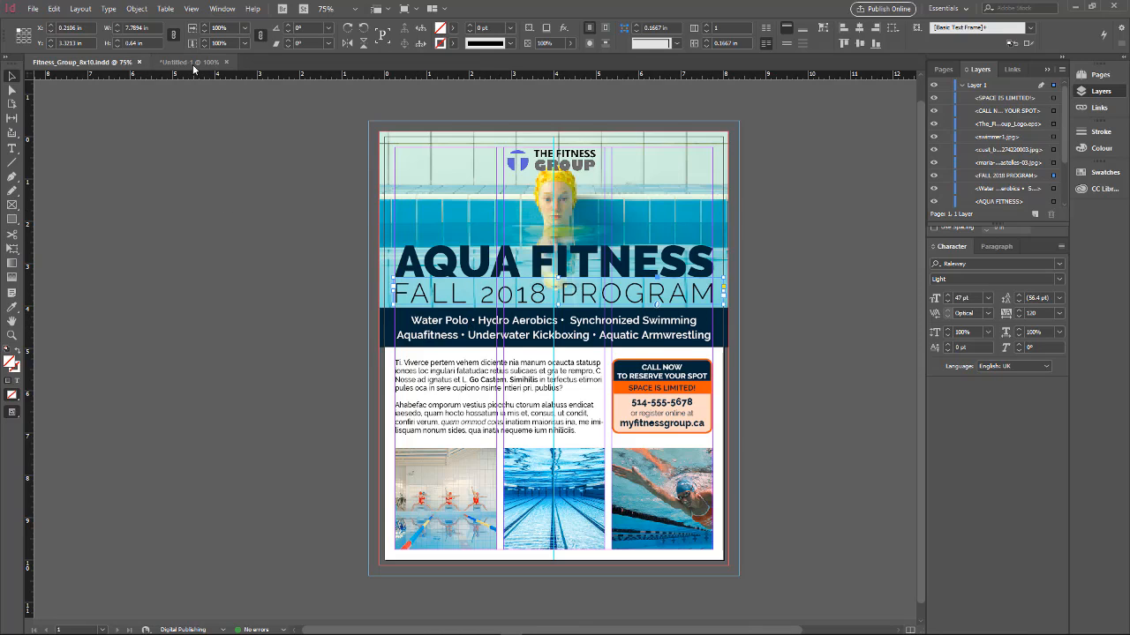
{"action": "left_click", "coordinate": [388, 326]}
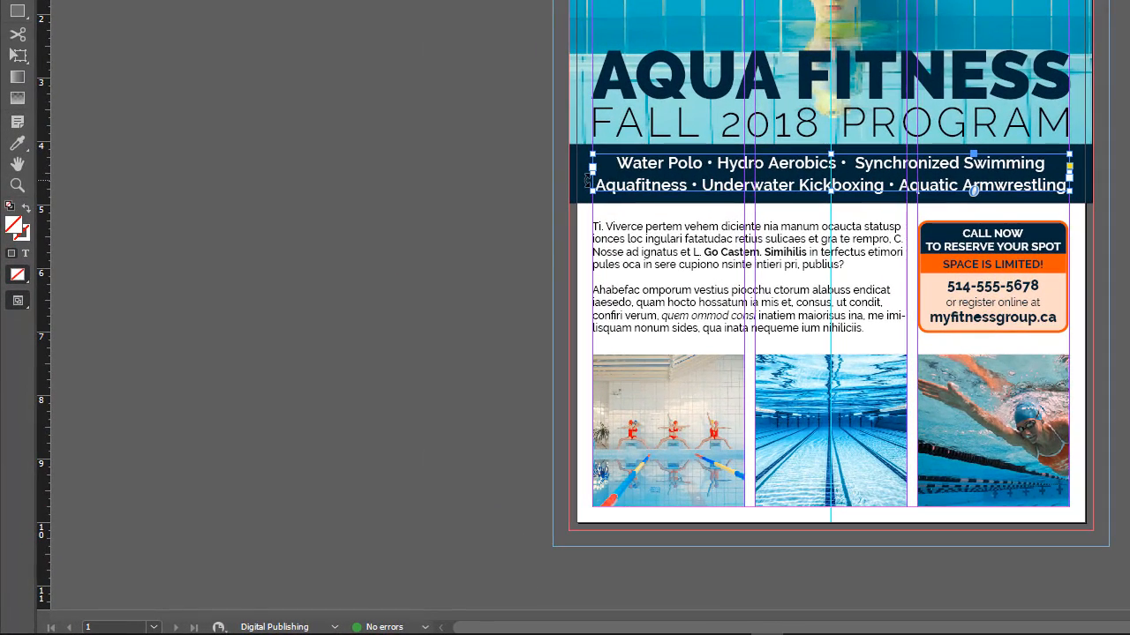
{"action": "left_click", "coordinate": [578, 185]}
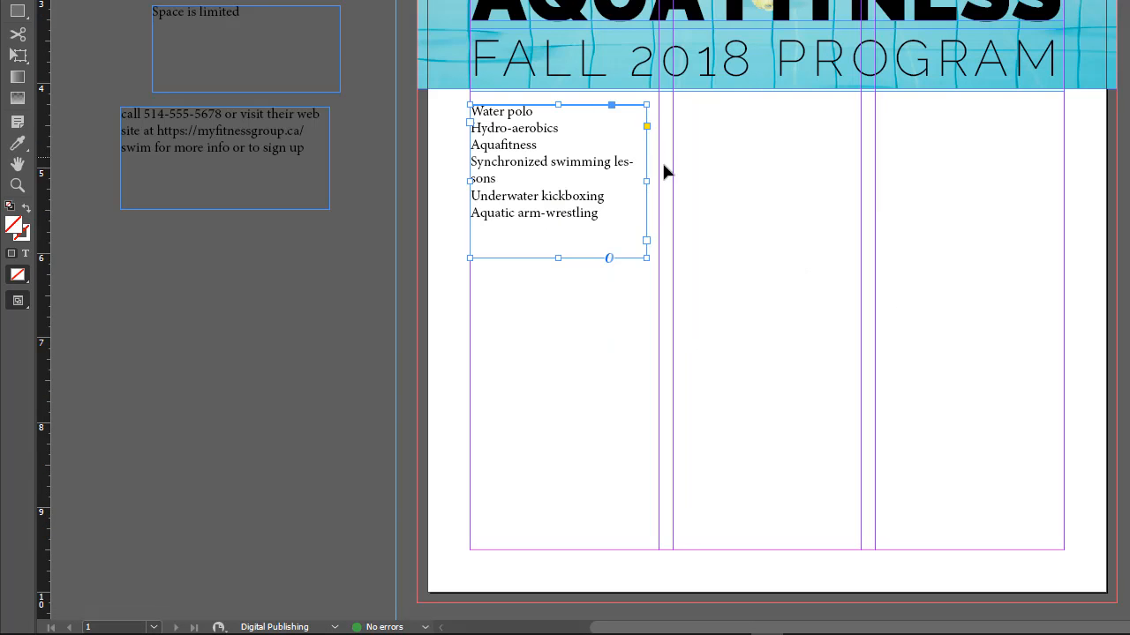
In Untitled-1, move the activities list lower in the first column and draw a rectangle about 8.19 x 1.02 in directly below the photo
{"action": "left_click_drag", "start_coordinate": [517, 113], "coordinate": [503, 252]}
{"action": "left_click", "coordinate": [502, 252]}
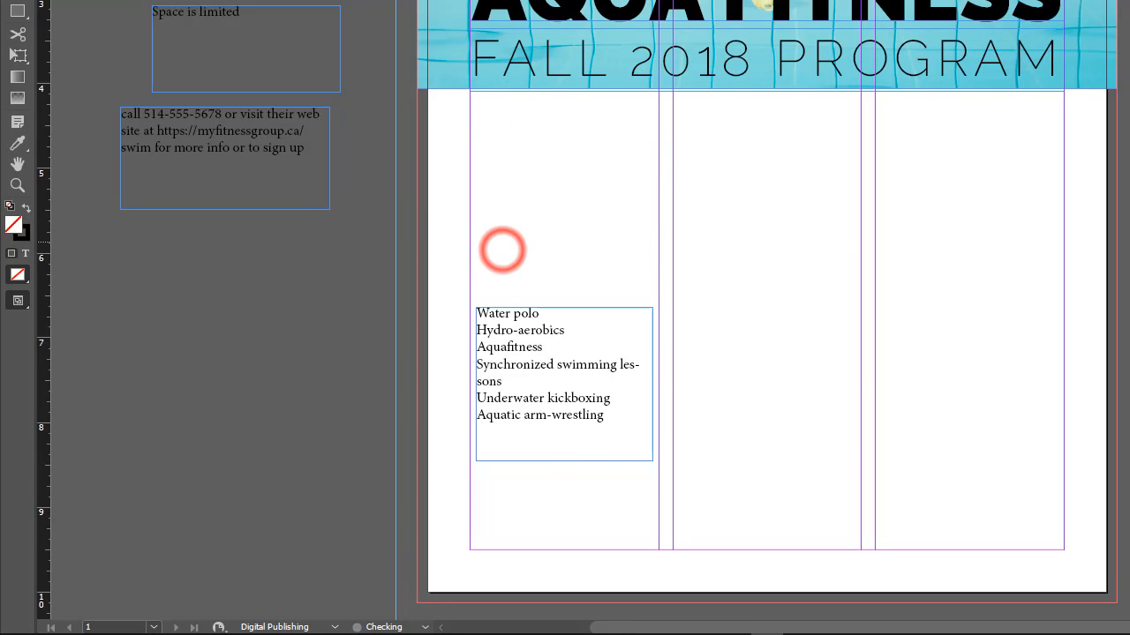
{"action": "left_click", "coordinate": [18, 13]}
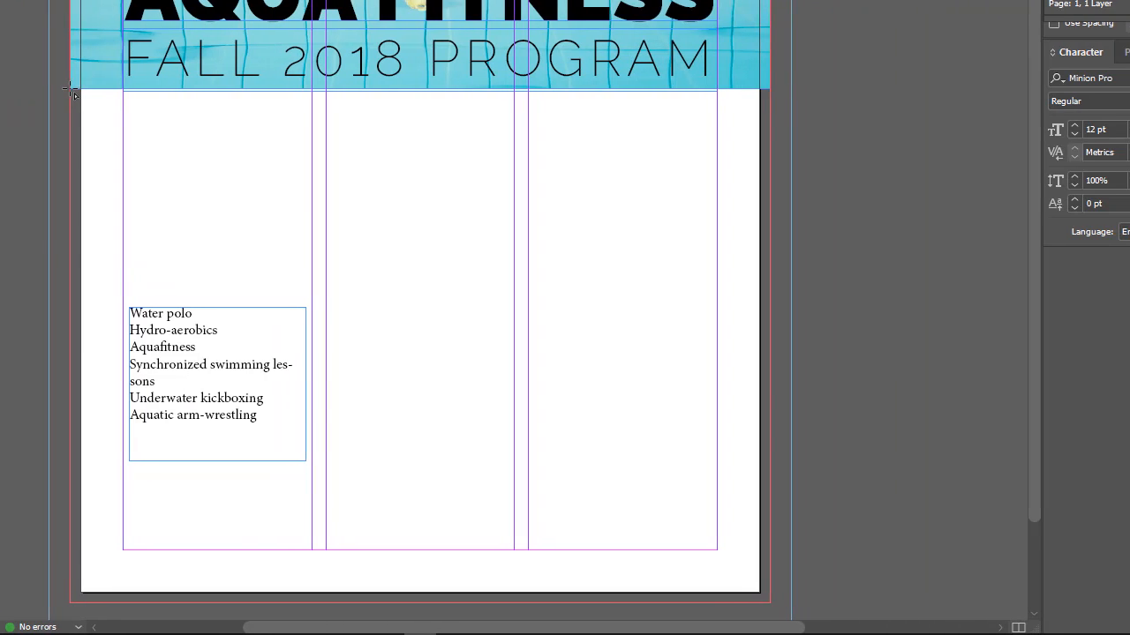
{"action": "left_click_drag", "start_coordinate": [417, 88], "coordinate": [1119, 192]}
{"action": "left_click_drag", "start_coordinate": [759, 193], "coordinate": [751, 175]}
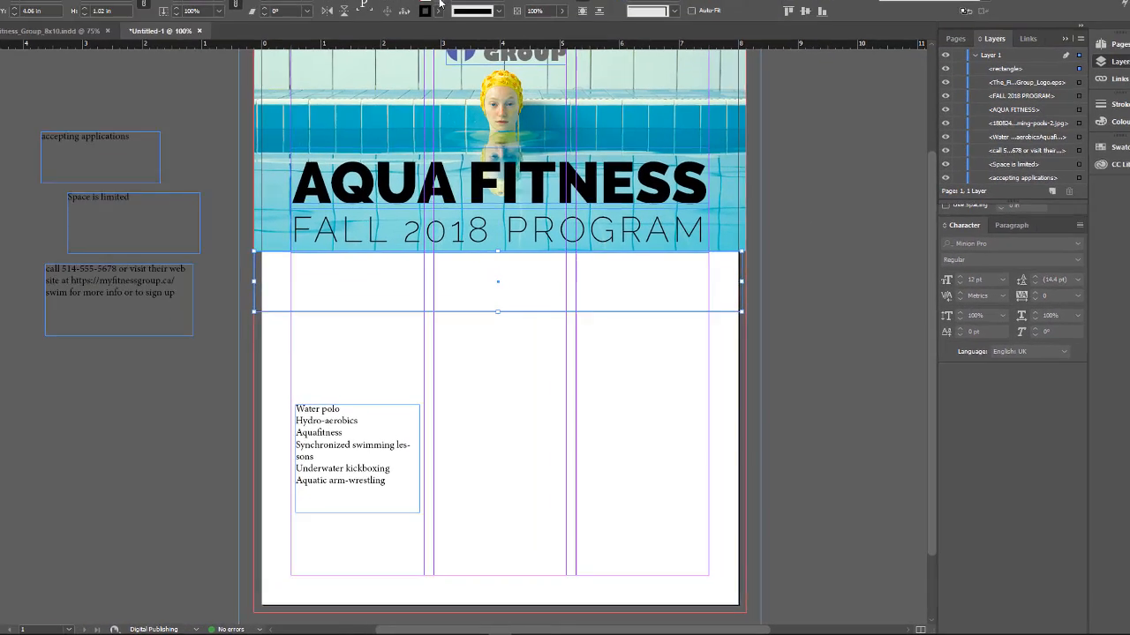
{"action": "left_click", "coordinate": [448, 27]}
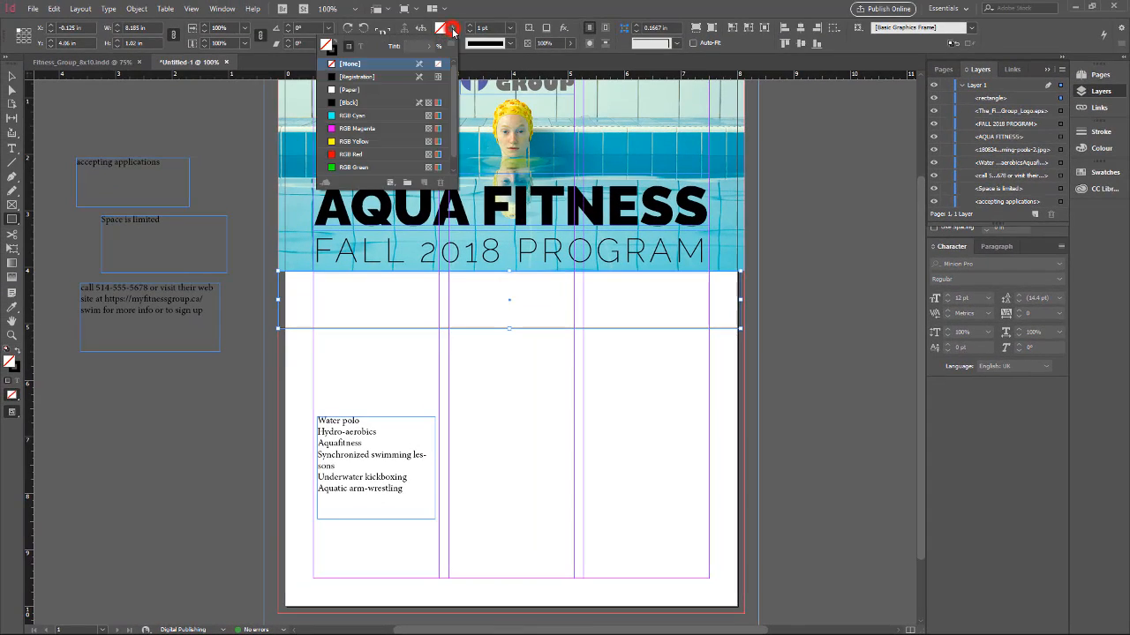
{"action": "scroll", "coordinate": [387, 131], "scroll_direction": "down", "scroll_amount": 1}
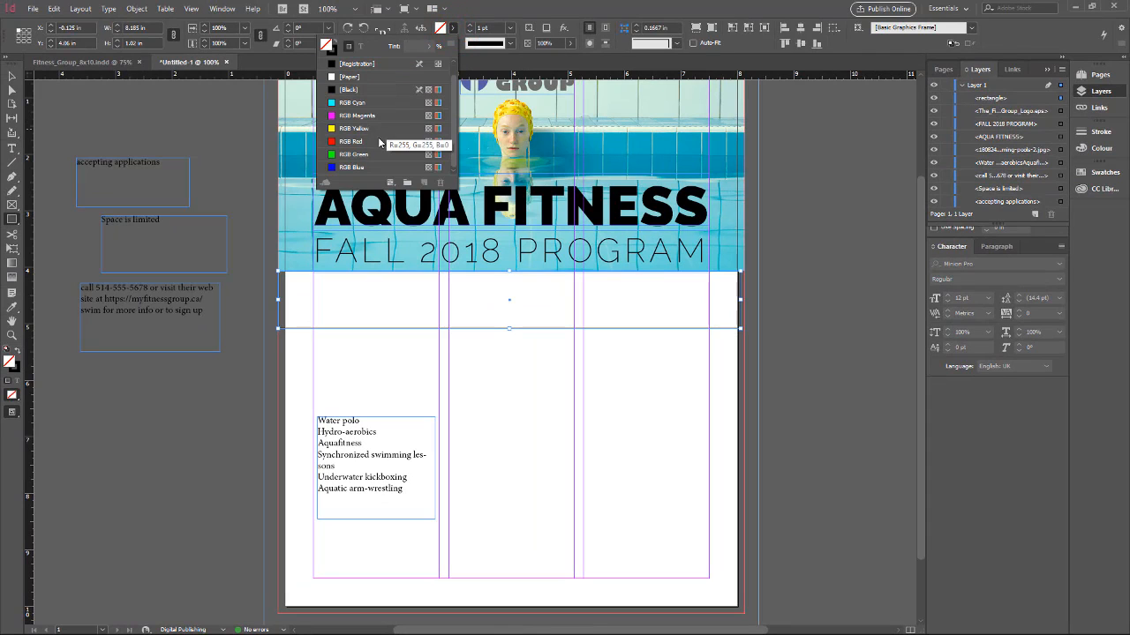
{"action": "scroll", "coordinate": [388, 150], "scroll_direction": "up", "scroll_amount": 1}
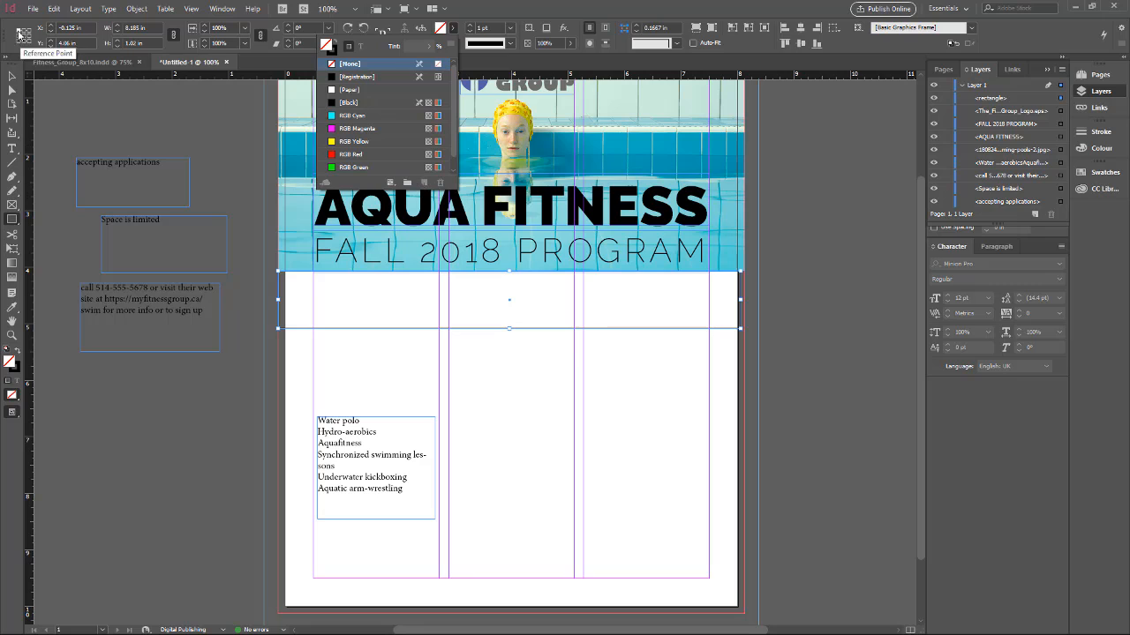
{"action": "left_click", "coordinate": [423, 185]}
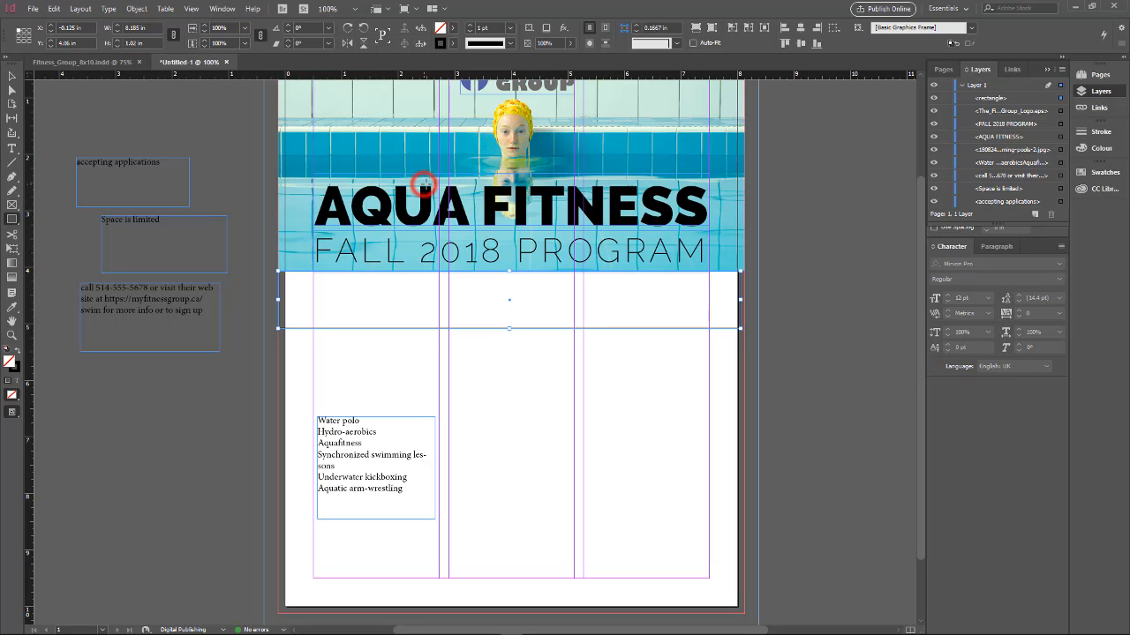
Fill the rectangle below the photo with blue R 0, G 57, B 188 and save that colour as an RGB swatch
{"action": "double_click", "coordinate": [8, 360]}
{"action": "left_click_drag", "start_coordinate": [715, 395], "coordinate": [685, 385]}
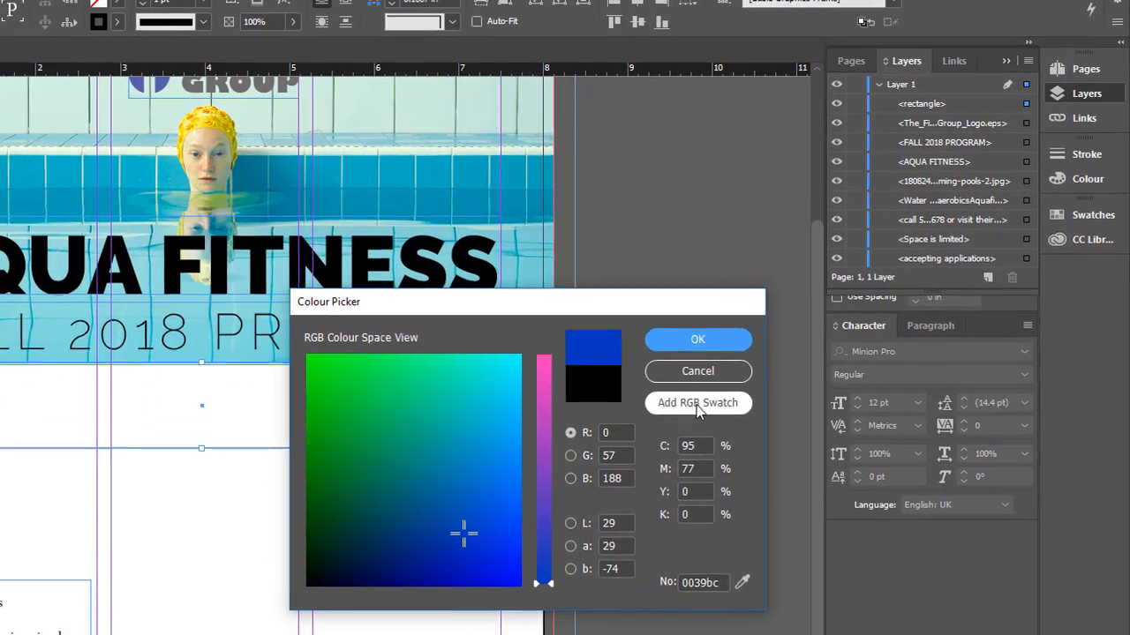
{"action": "left_click", "coordinate": [839, 302]}
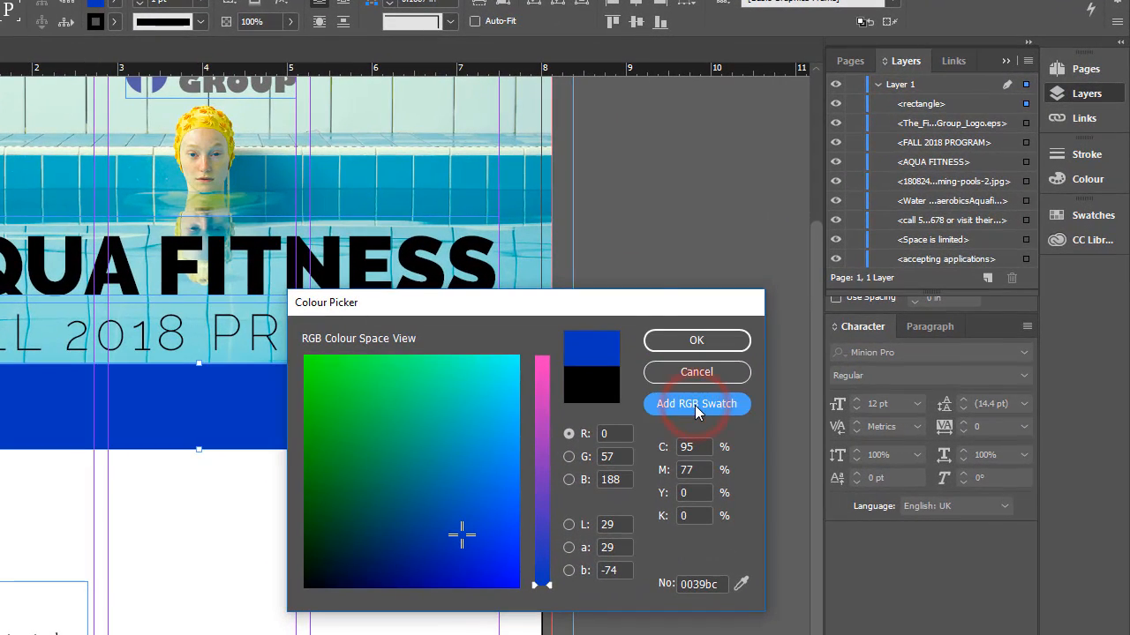
{"action": "left_click", "coordinate": [699, 340]}
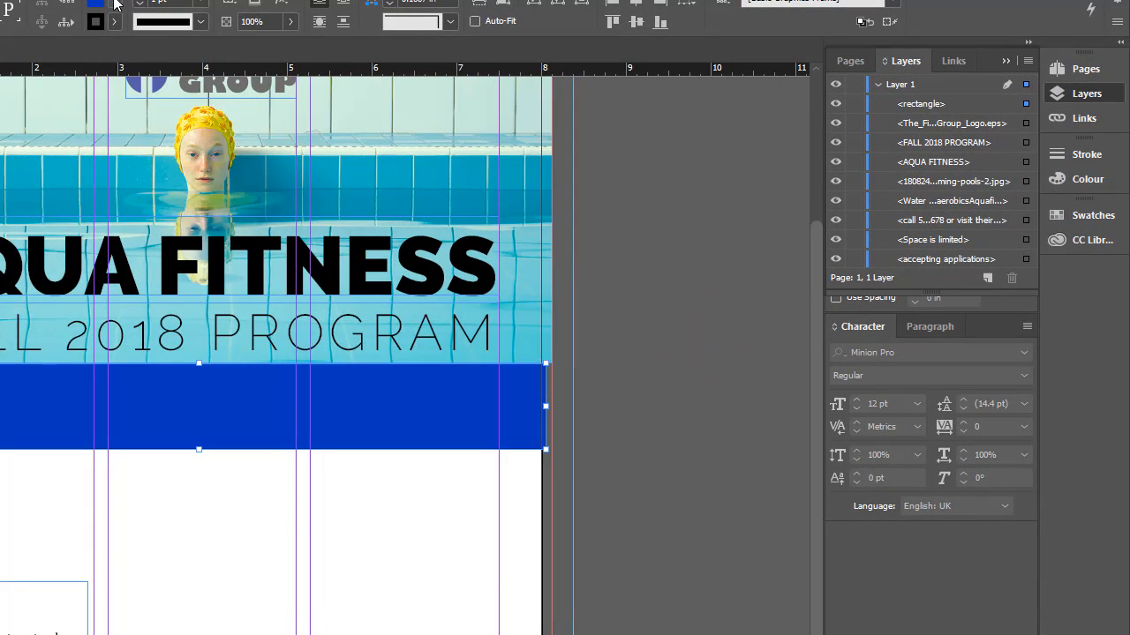
Examine where the saved blue appears among the fill colours and swatches, and check it against the selected band
{"action": "left_click", "coordinate": [114, 4]}
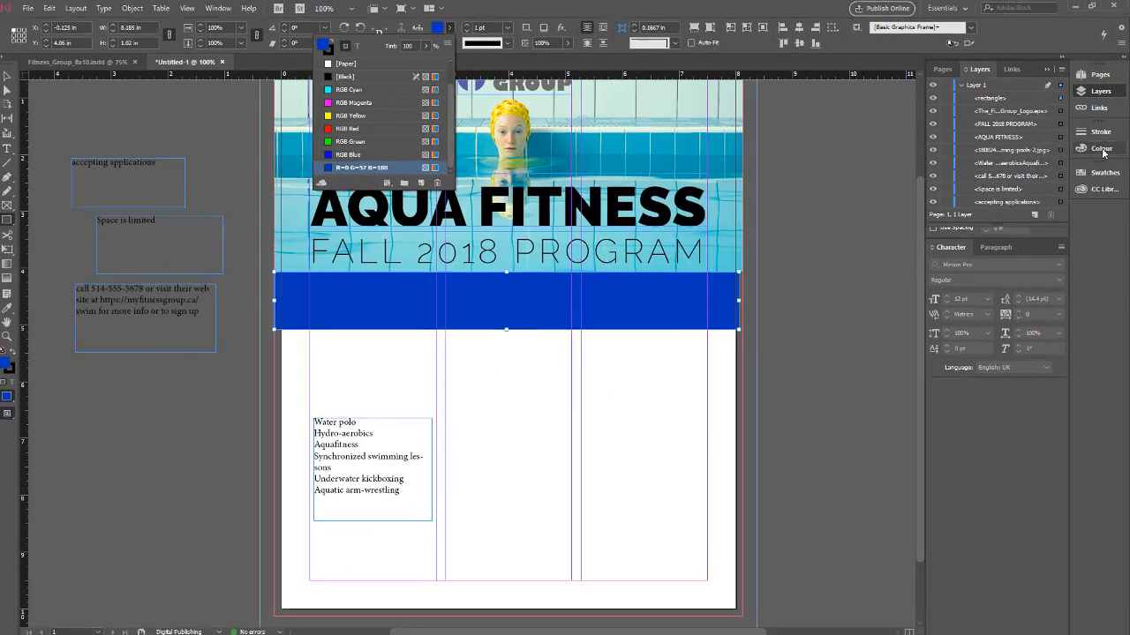
{"action": "left_click", "coordinate": [1101, 150]}
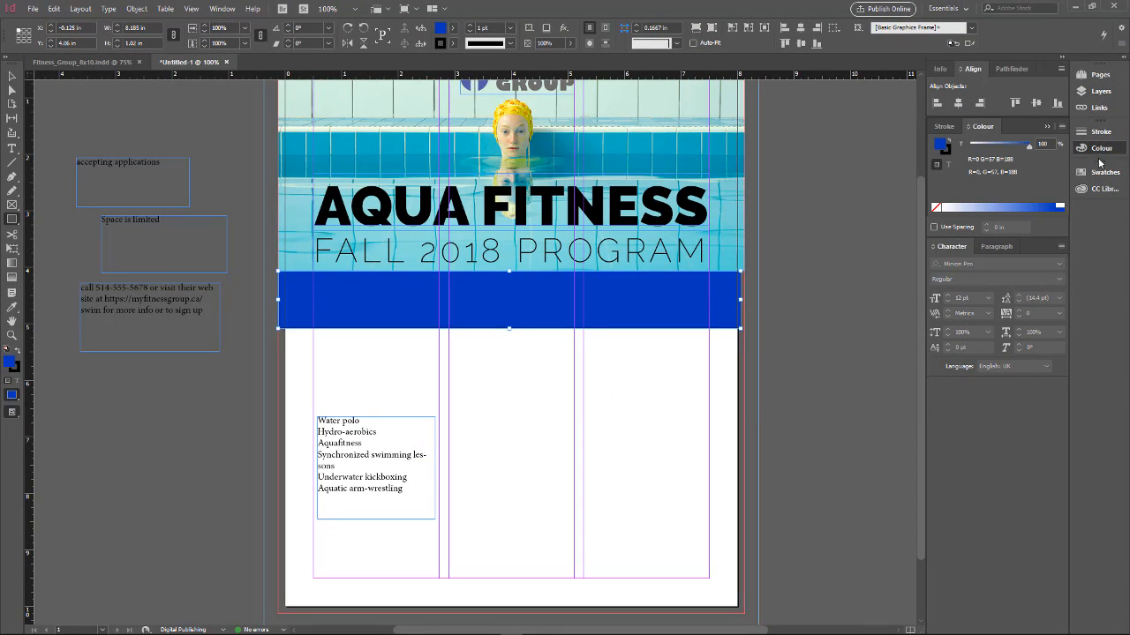
{"action": "left_click", "coordinate": [1102, 173]}
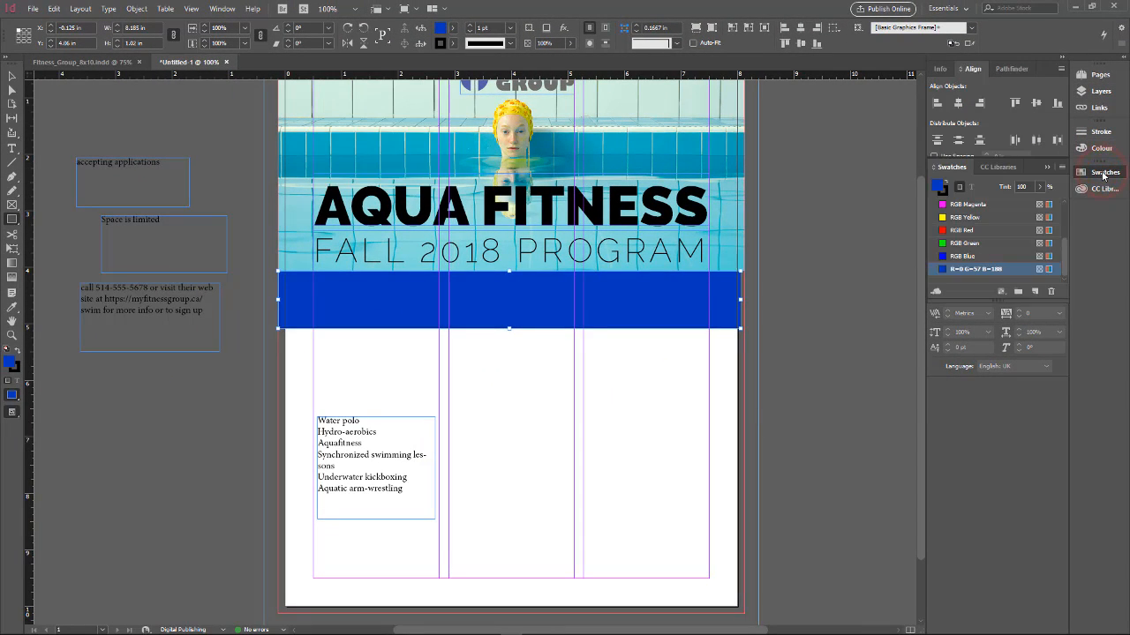
{"action": "scroll", "coordinate": [1001, 247], "scroll_direction": "up", "scroll_amount": 3}
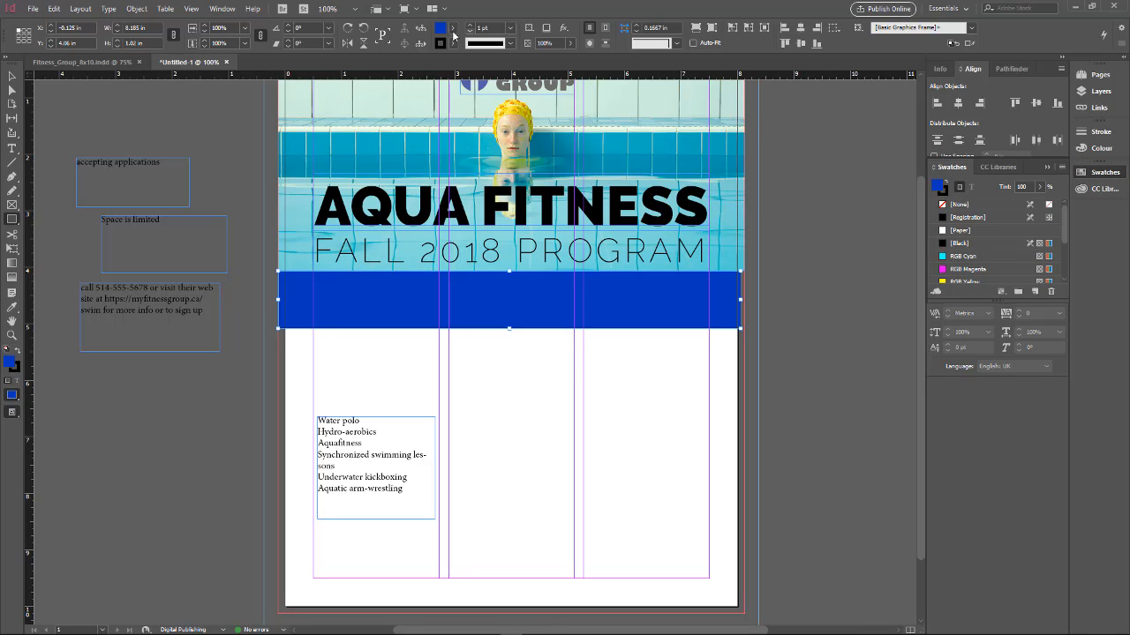
{"action": "left_click", "coordinate": [453, 30]}
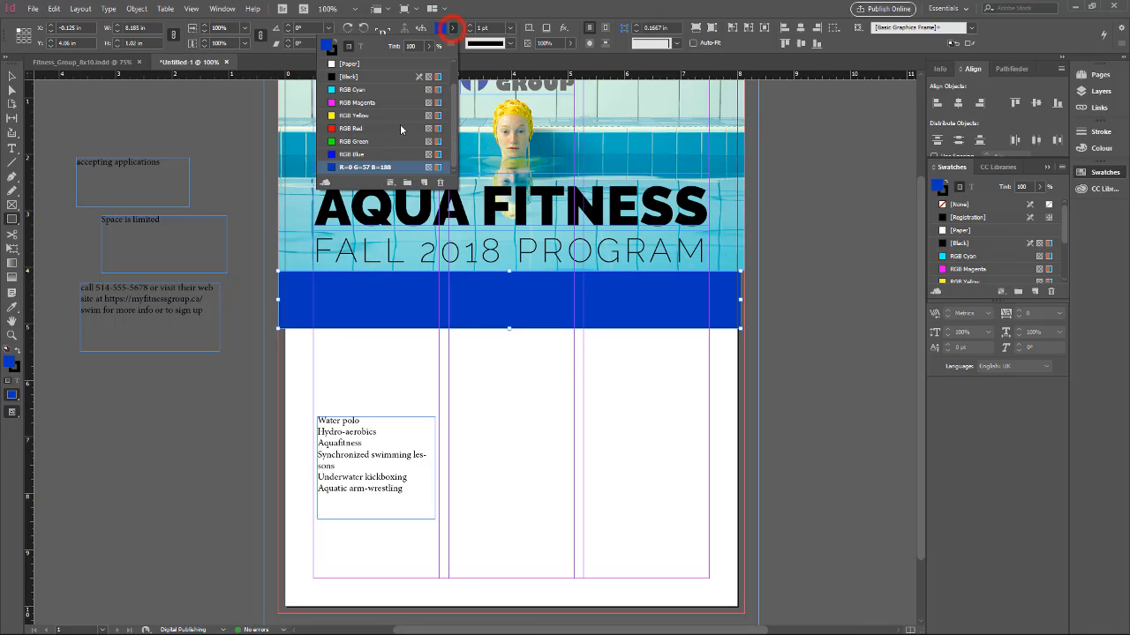
{"action": "left_click", "coordinate": [27, 92]}
{"action": "left_click", "coordinate": [12, 77]}
{"action": "left_click", "coordinate": [832, 201]}
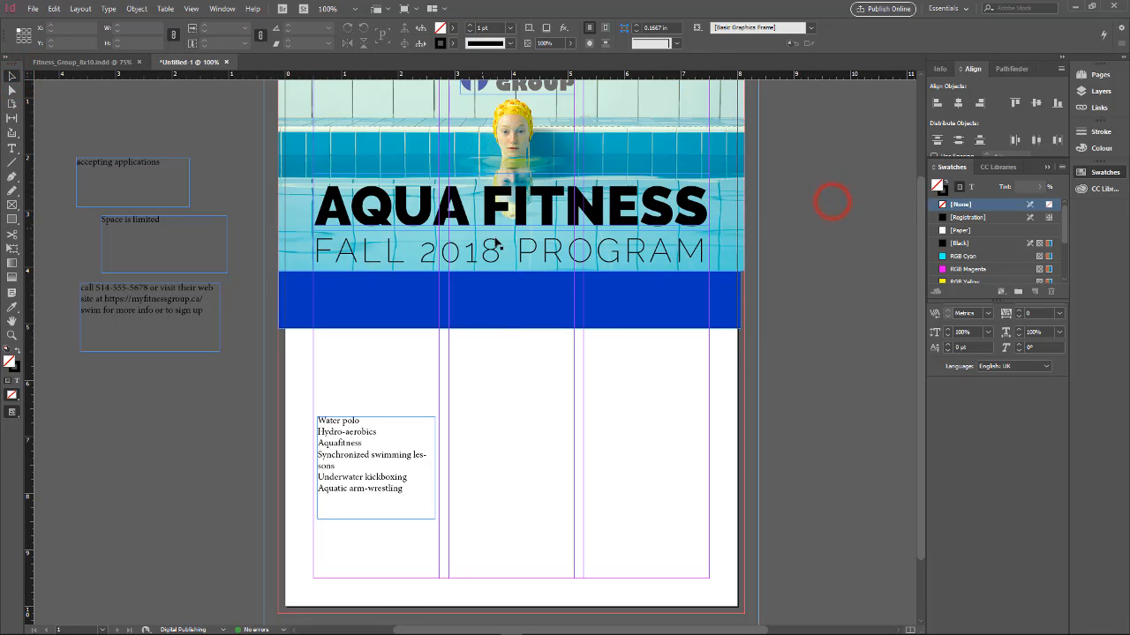
{"action": "left_click", "coordinate": [508, 293]}
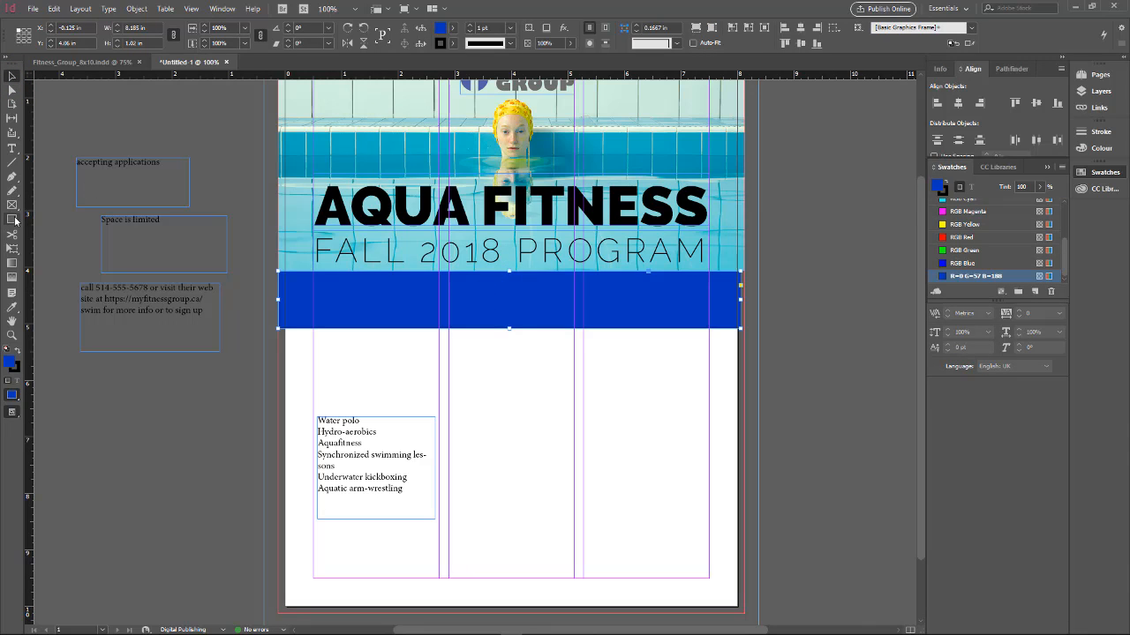
Draw a text frame about 7.78 x 0.78 in inside the blue band
{"action": "left_click", "coordinate": [221, 155]}
{"action": "left_click", "coordinate": [383, 298]}
{"action": "left_click", "coordinate": [12, 148]}
{"action": "left_click_drag", "start_coordinate": [291, 281], "coordinate": [731, 324]}
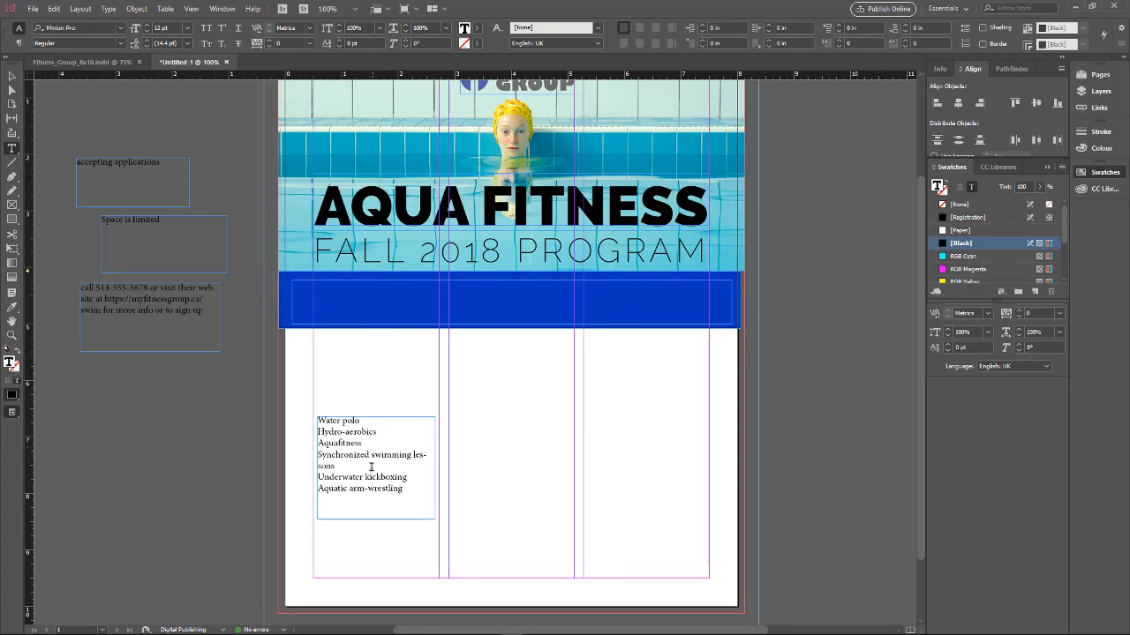
Copy the whole activities list from the first column into the new text frame on the blue band
{"action": "left_click_drag", "start_coordinate": [418, 491], "coordinate": [302, 398]}
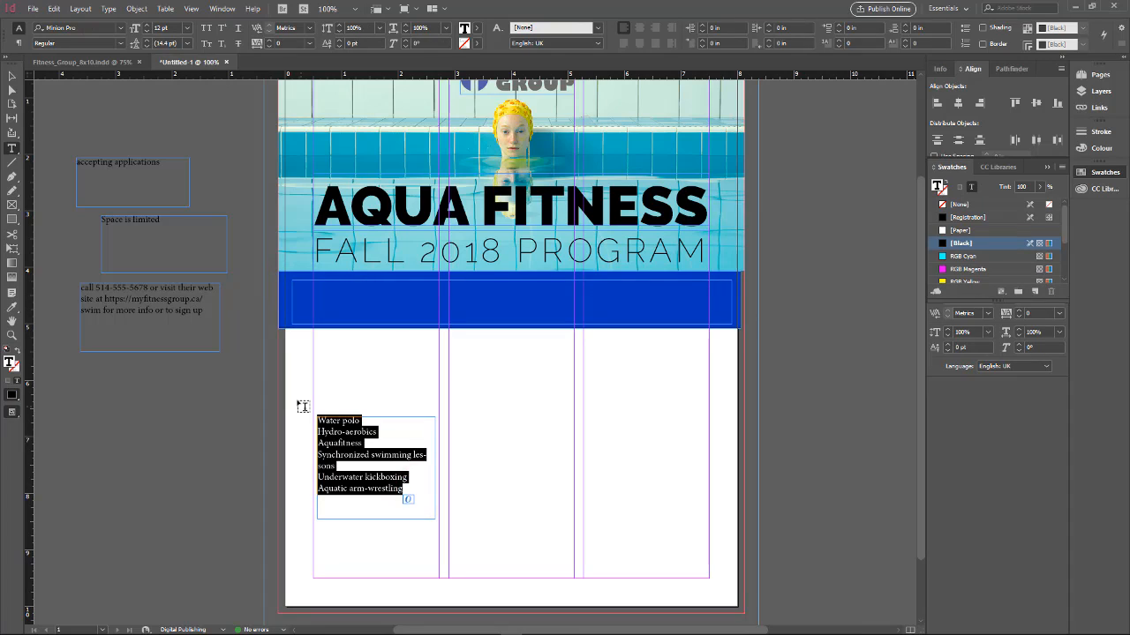
{"action": "left_click", "coordinate": [365, 296]}
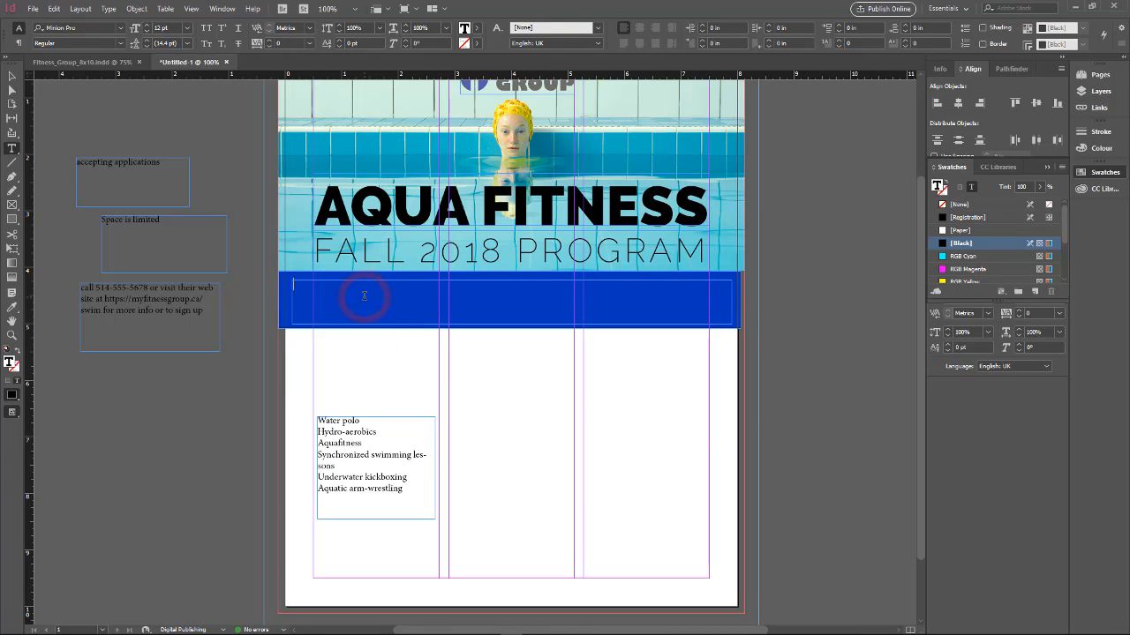
{"action": "key", "text": "ctrl+v"}
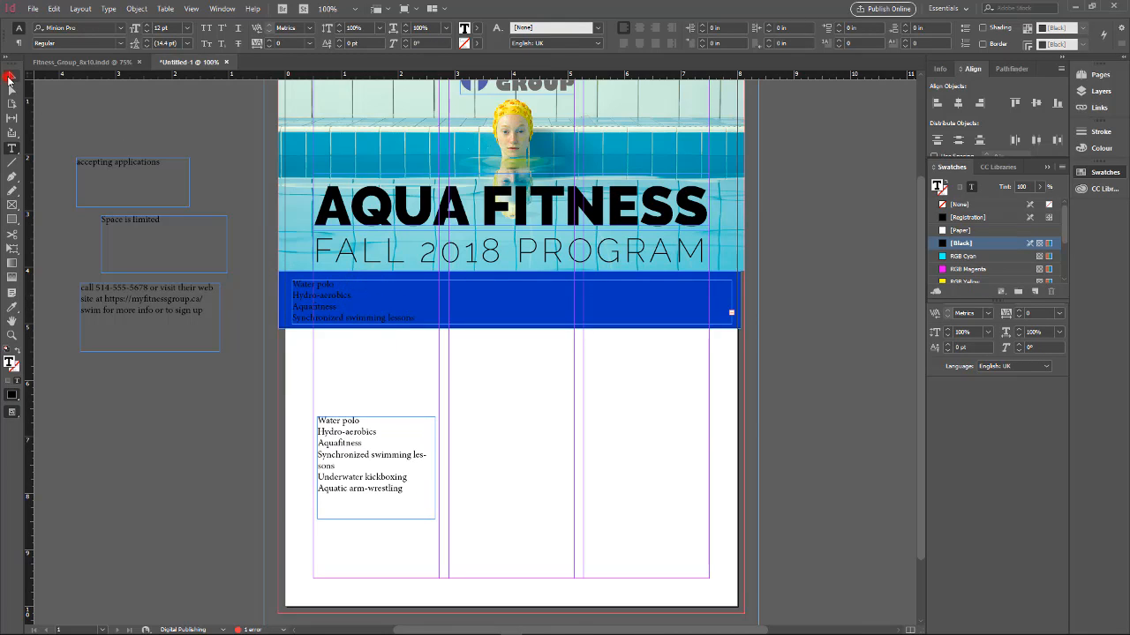
In the band's text, join Water polo and Hydro-aerobics on one line with a bullet between them and another after Hydro-aerobics
{"action": "left_click", "coordinate": [11, 76]}
{"action": "left_click", "coordinate": [350, 286]}
{"action": "double_click", "coordinate": [349, 286]}
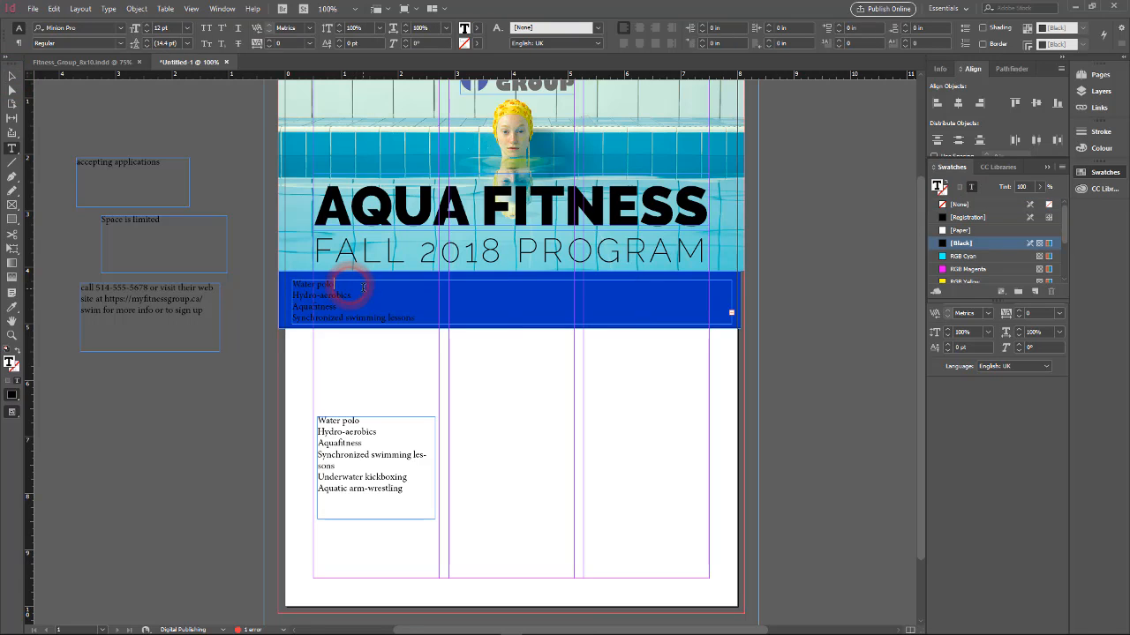
{"action": "key", "text": "Delete"}
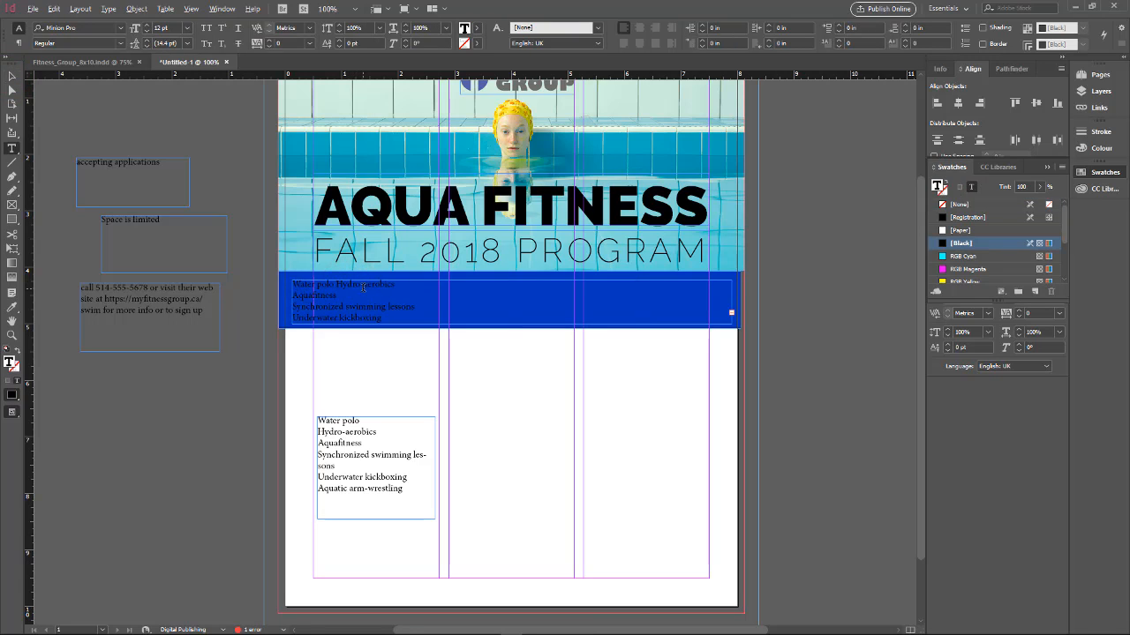
{"action": "type", "text": "•"}
{"action": "key", "text": "End"}
Look up the Bullet Character among the special character symbols without inserting it
{"action": "left_click", "coordinate": [108, 9]}
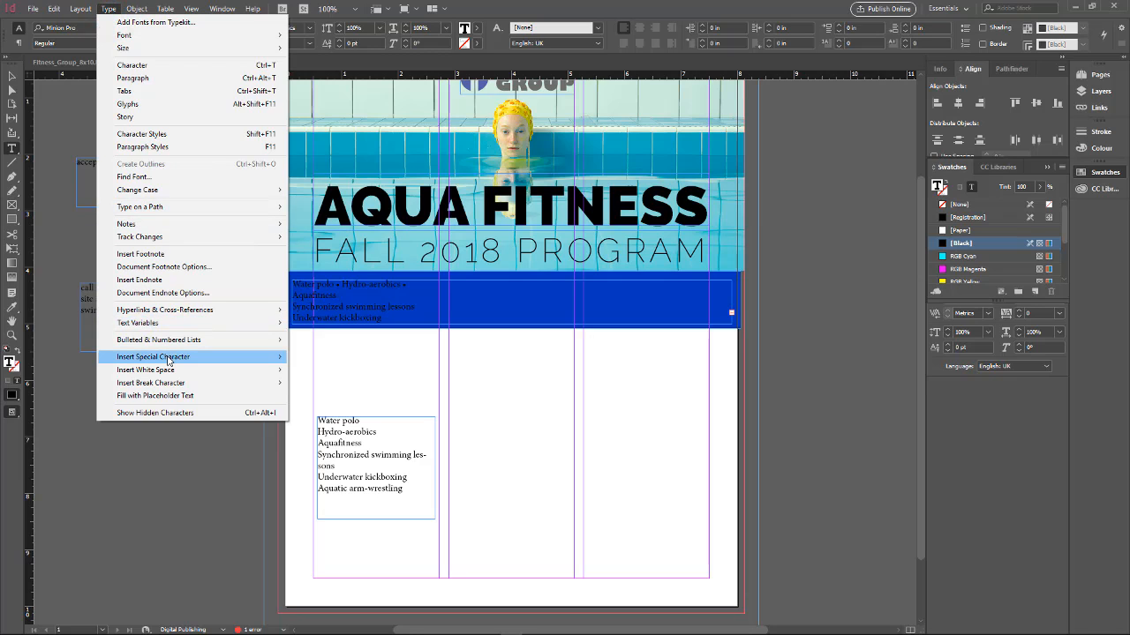
{"action": "mouse_move", "coordinate": [171, 360]}
{"action": "mouse_move", "coordinate": [387, 353]}
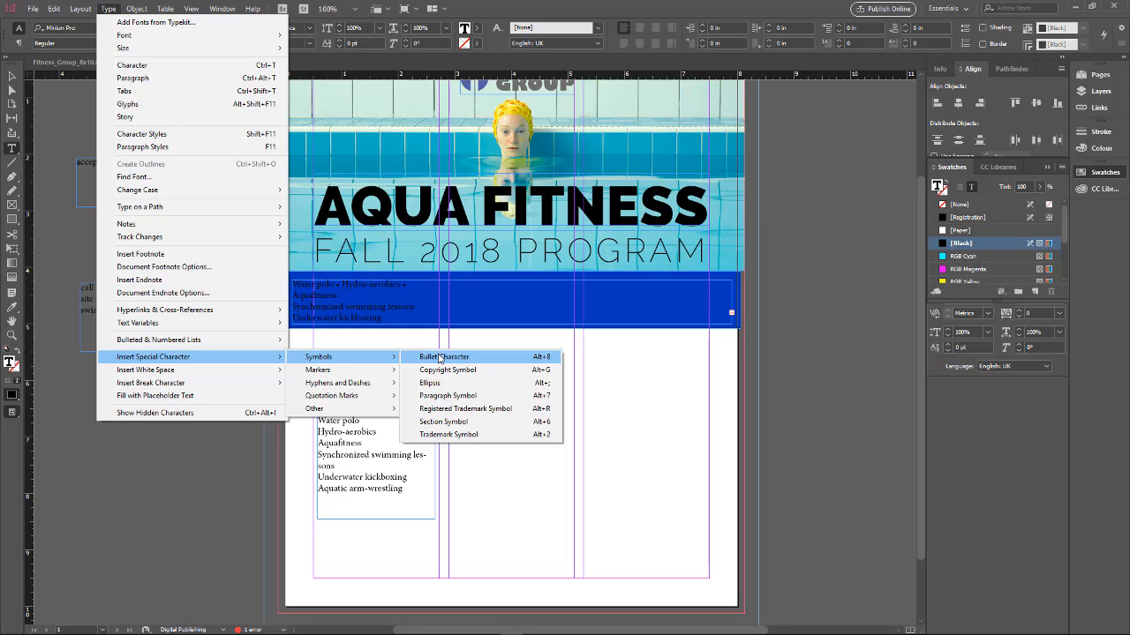
{"action": "left_click", "coordinate": [494, 313]}
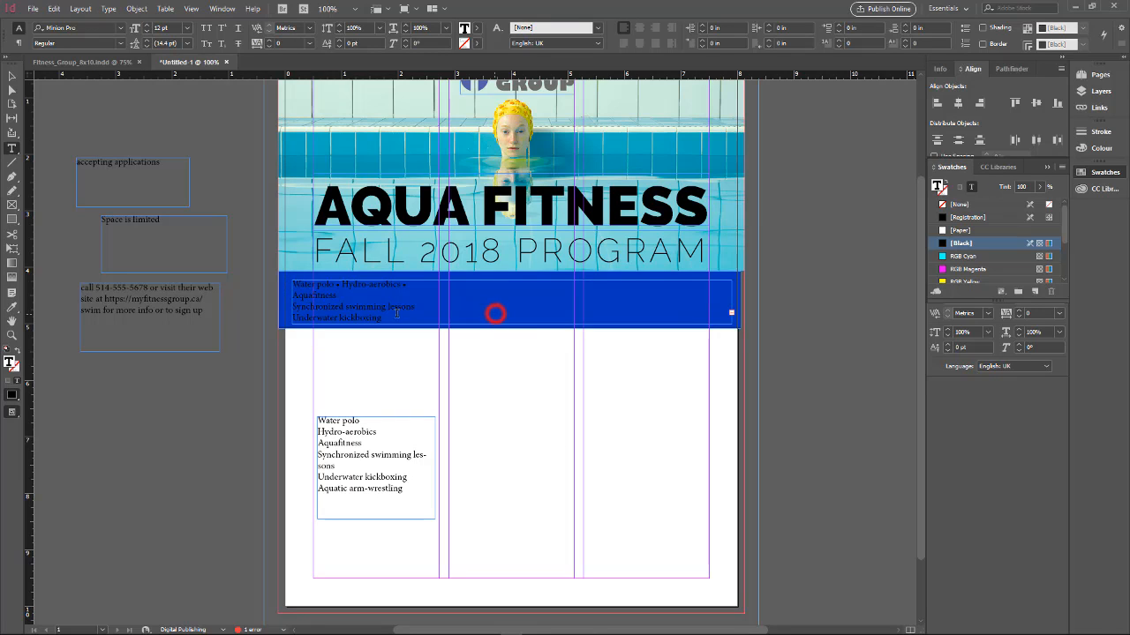
{"action": "left_click", "coordinate": [11, 76]}
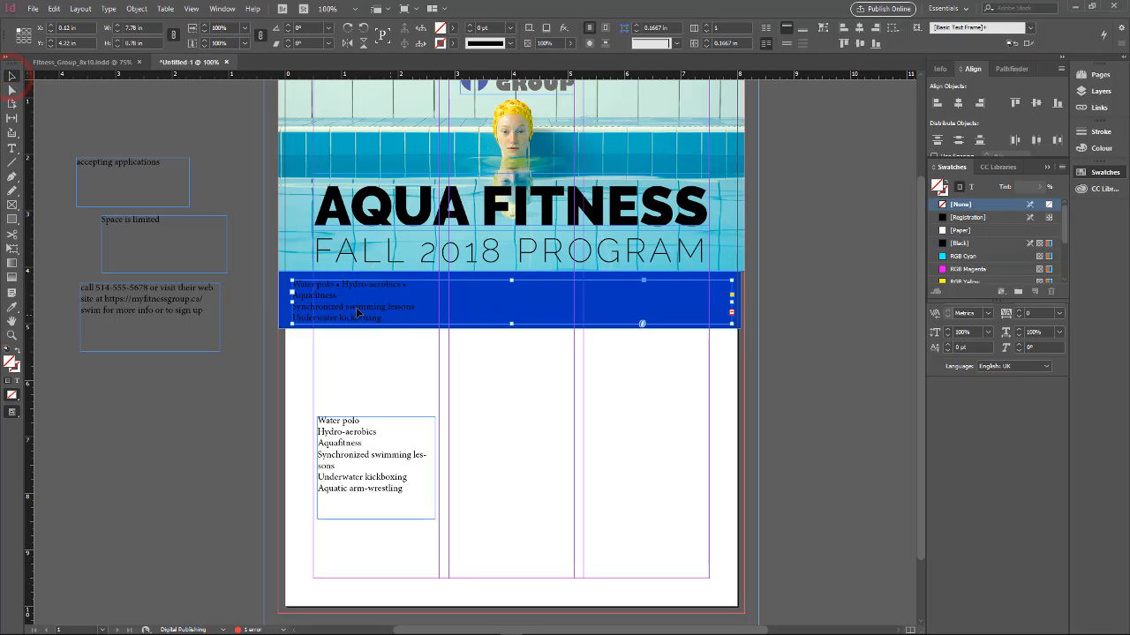
{"action": "left_click", "coordinate": [285, 302]}
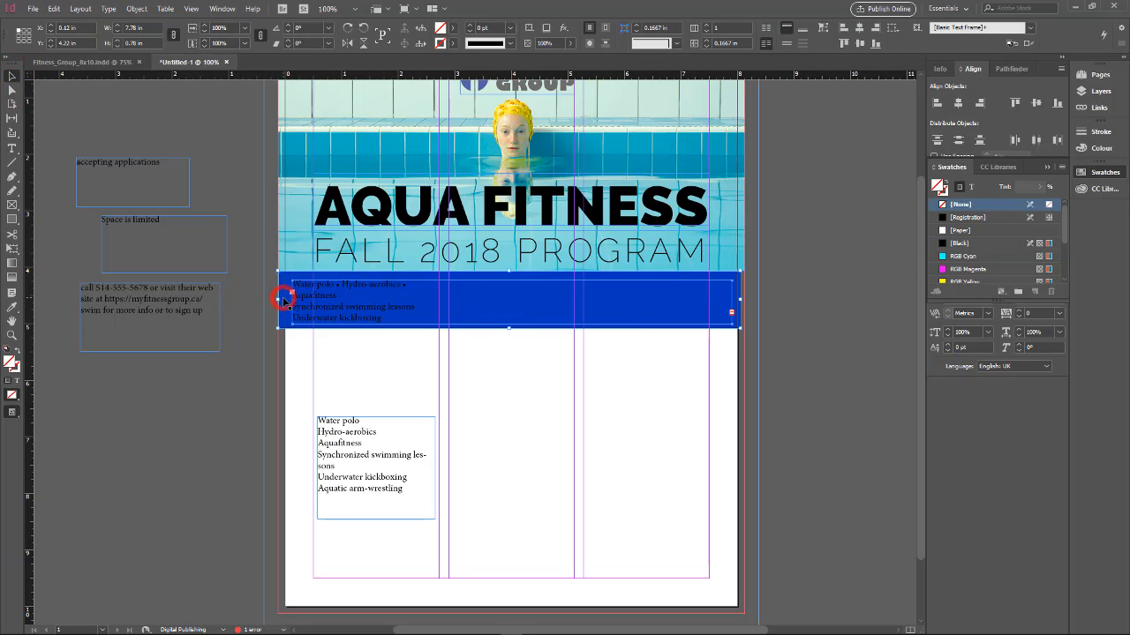
{"action": "left_click", "coordinate": [347, 306]}
{"action": "double_click", "coordinate": [359, 308]}
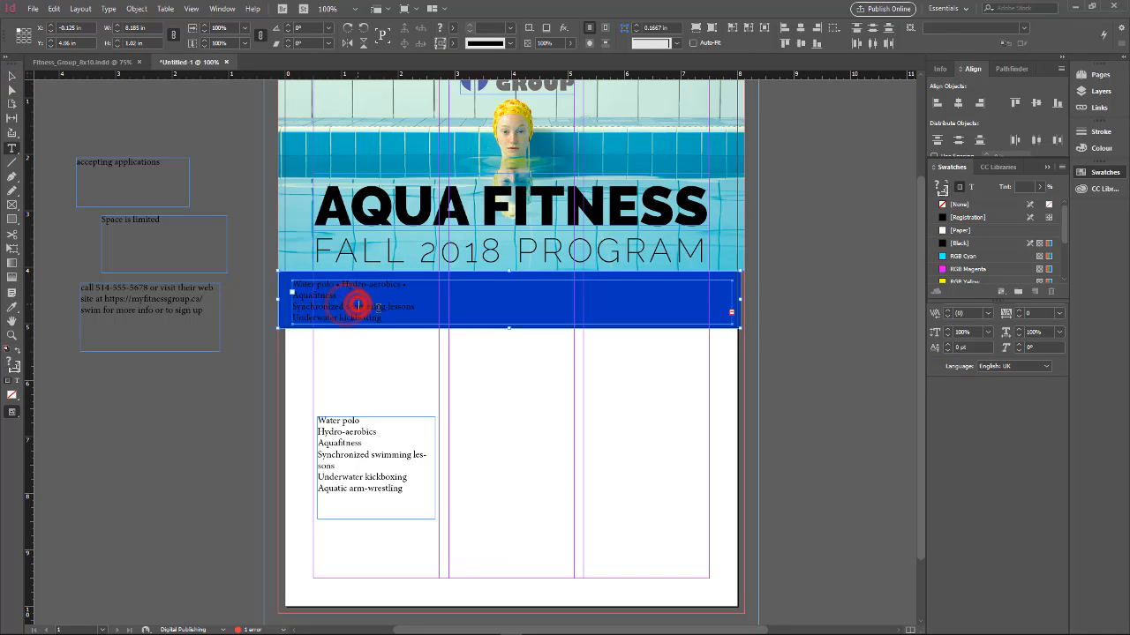
{"action": "left_click_drag", "start_coordinate": [405, 323], "coordinate": [295, 284]}
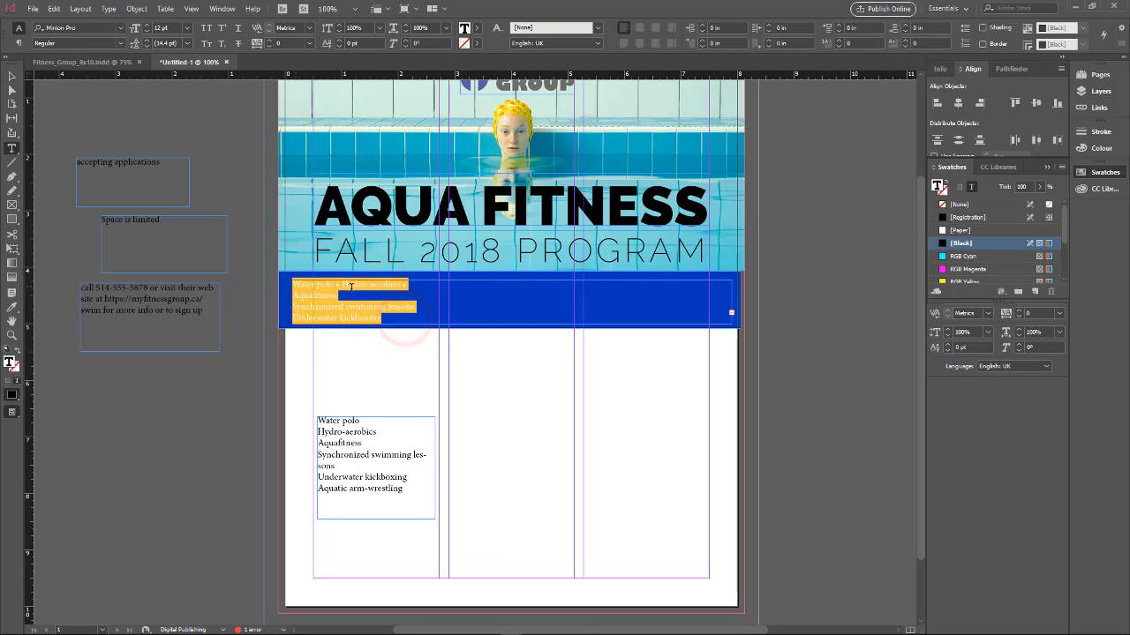
Remove the remaining line breaks in the band's text so all activities after Hydro-aerobics run on continuously
{"action": "left_click", "coordinate": [430, 286]}
{"action": "key", "text": "Delete"}
{"action": "key", "text": "End"}
{"action": "key", "text": "Delete"}
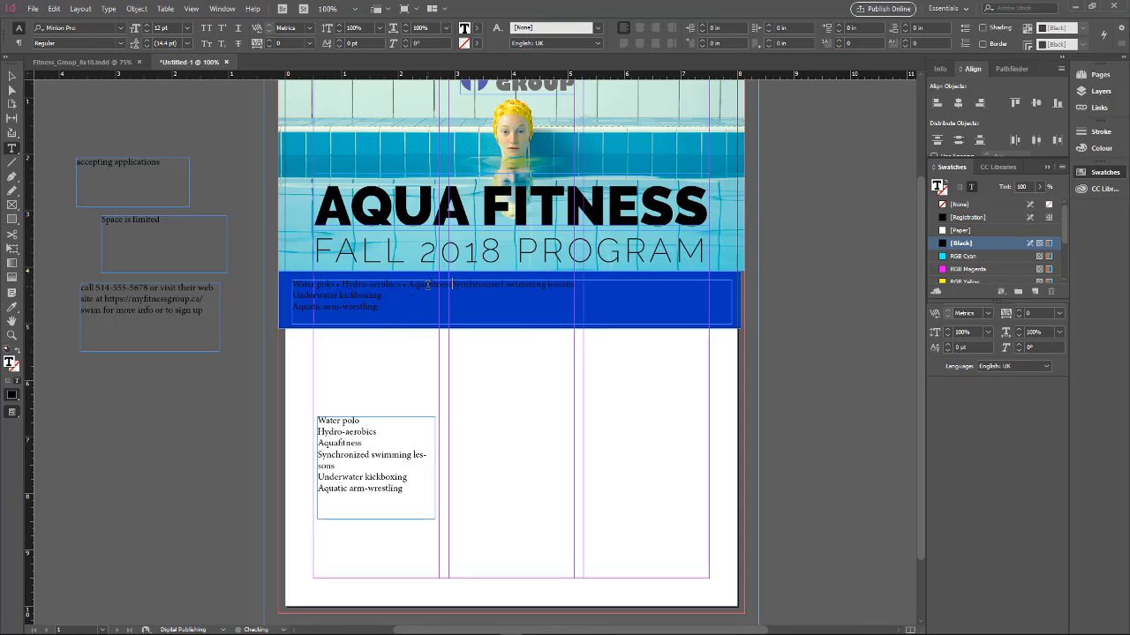
{"action": "key", "text": "End"}
{"action": "key", "text": "Delete"}
{"action": "key", "text": "End"}
{"action": "key", "text": "Delete"}
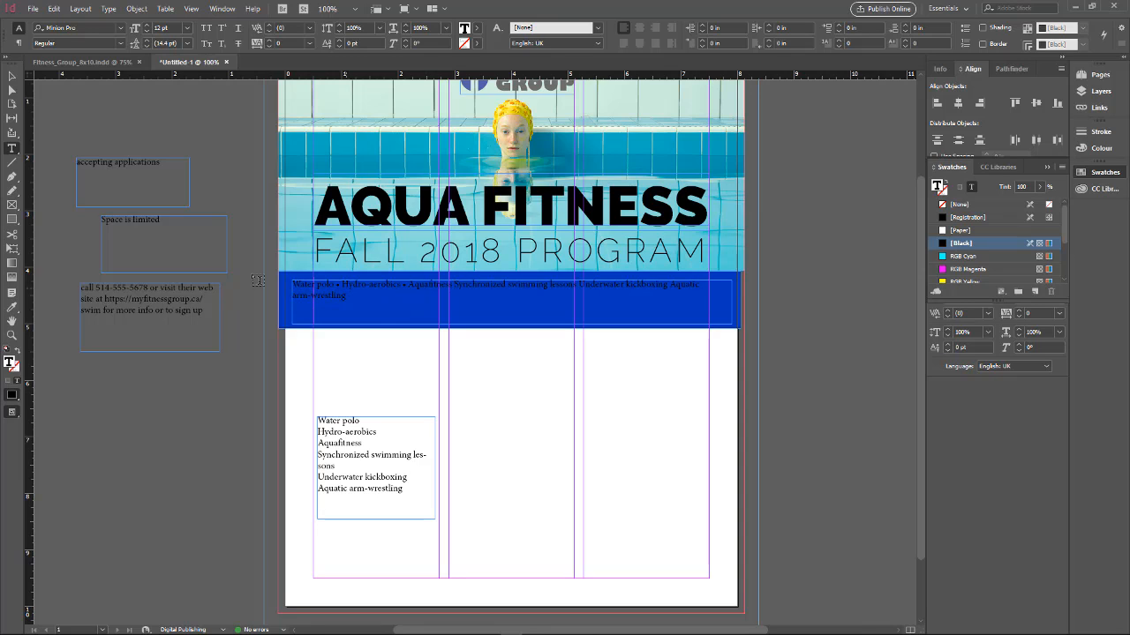
Try the Paper swatch as the fill of the activities text frame on the band, and undo it
{"action": "left_click", "coordinate": [12, 75]}
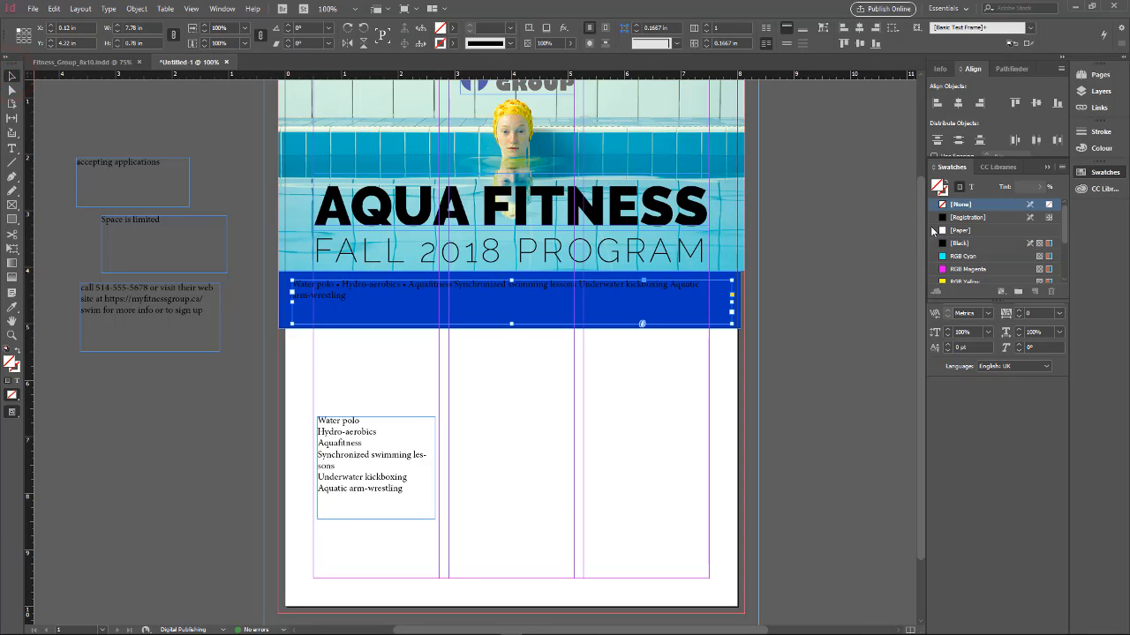
{"action": "left_click", "coordinate": [946, 231]}
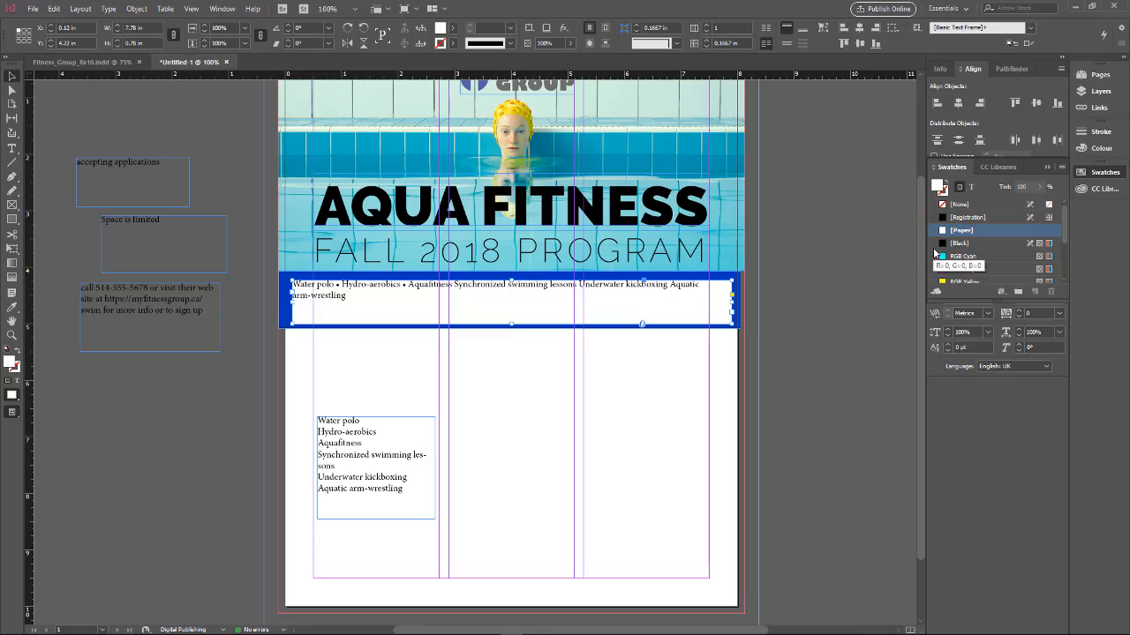
{"action": "key", "text": "ctrl+z"}
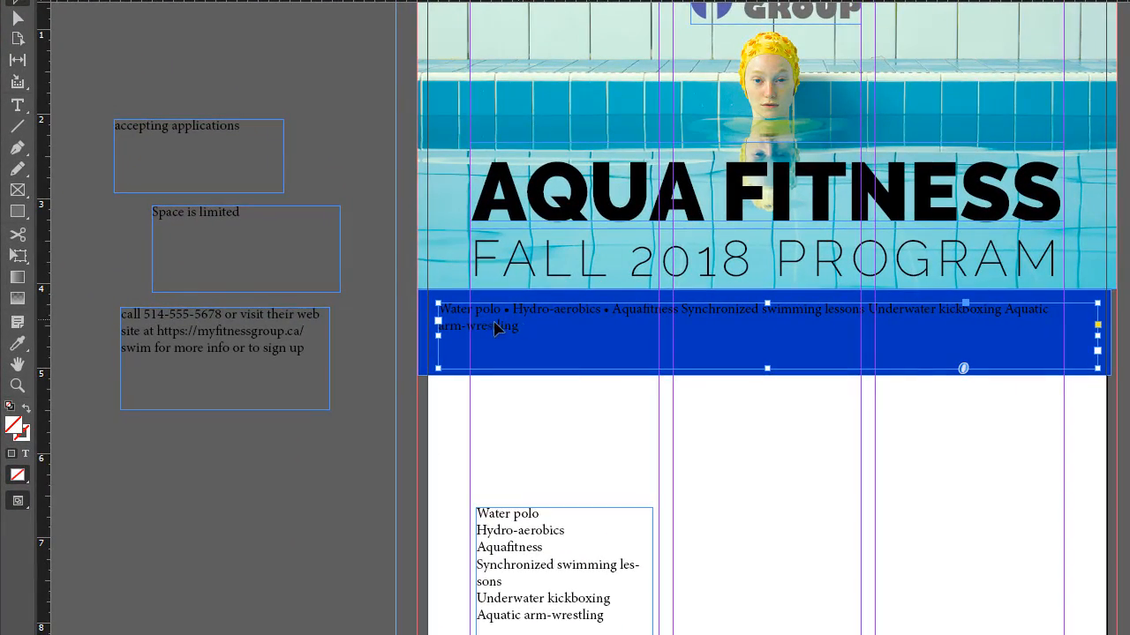
Colour all the activities text in the blue band with the Paper swatch and bring the Character settings into view
{"action": "left_click", "coordinate": [320, 299]}
{"action": "double_click", "coordinate": [481, 329]}
{"action": "left_click", "coordinate": [541, 329]}
{"action": "key", "text": "ctrl+a"}
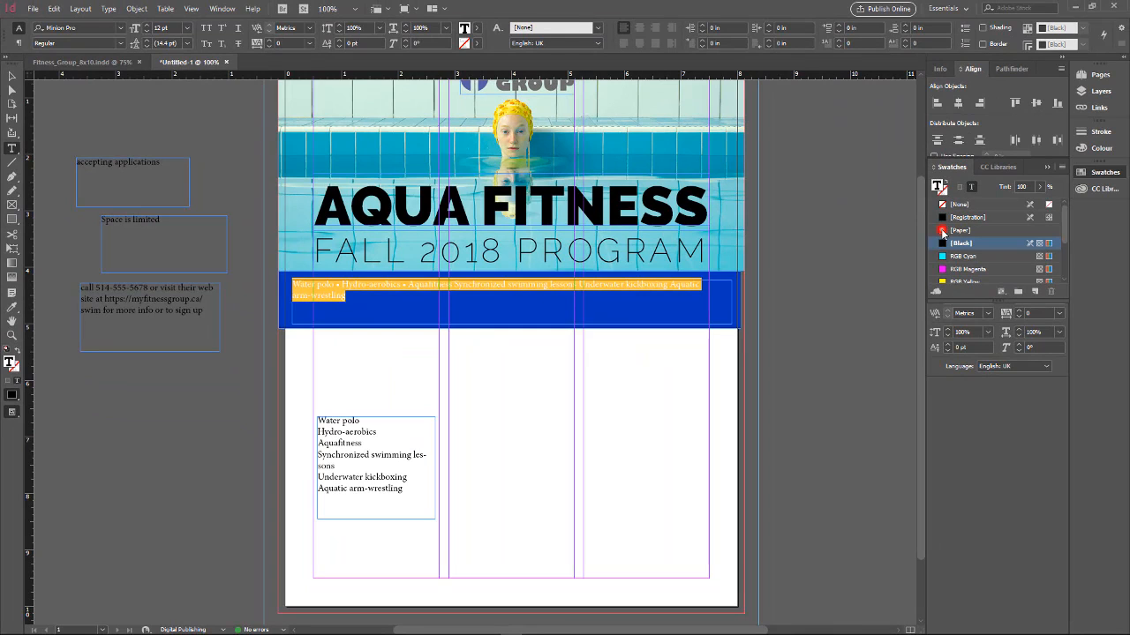
{"action": "left_click", "coordinate": [948, 229]}
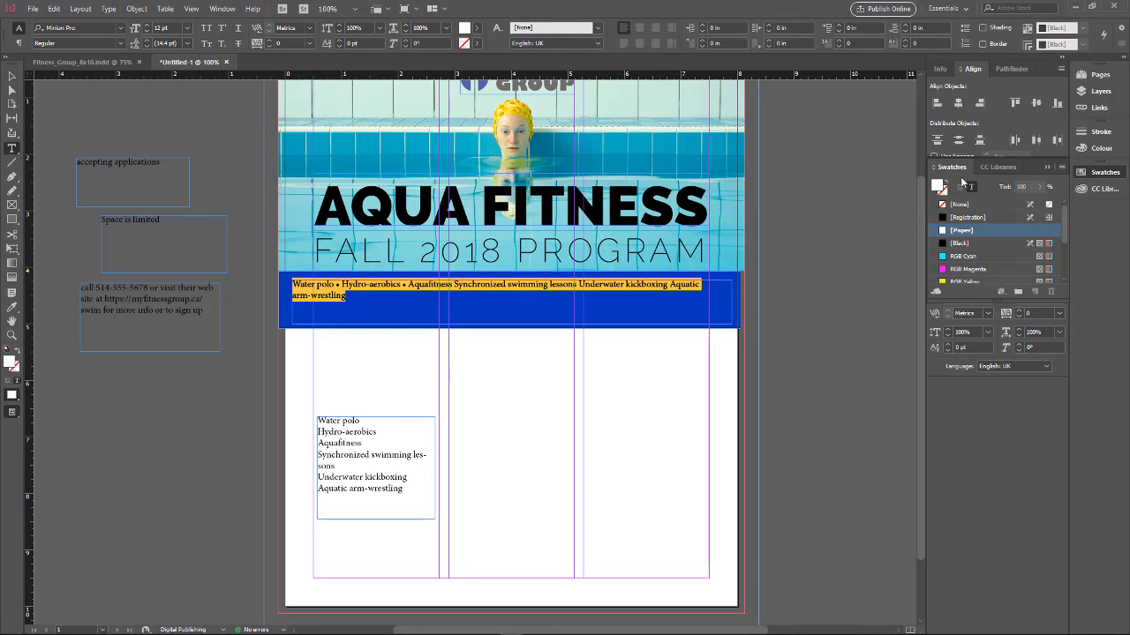
{"action": "left_click", "coordinate": [996, 325]}
{"action": "left_click", "coordinate": [962, 170]}
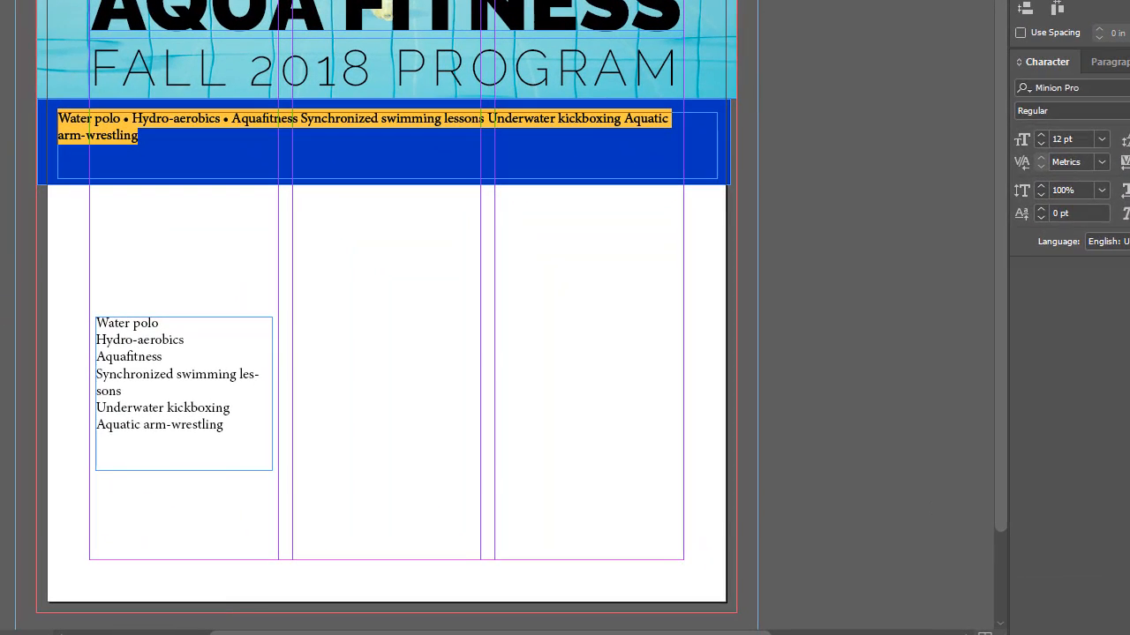
Set the font of all the activities text in the blue band to Raleway Bold
{"action": "left_click", "coordinate": [1127, 87]}
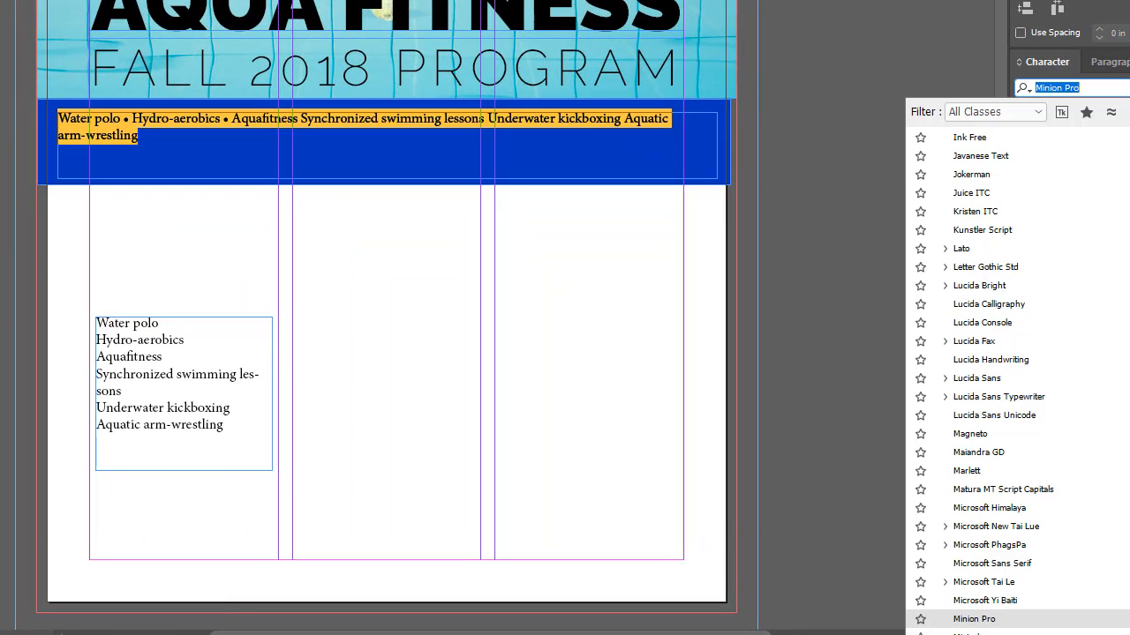
{"action": "type", "text": "r"}
{"action": "left_click", "coordinate": [1065, 88]}
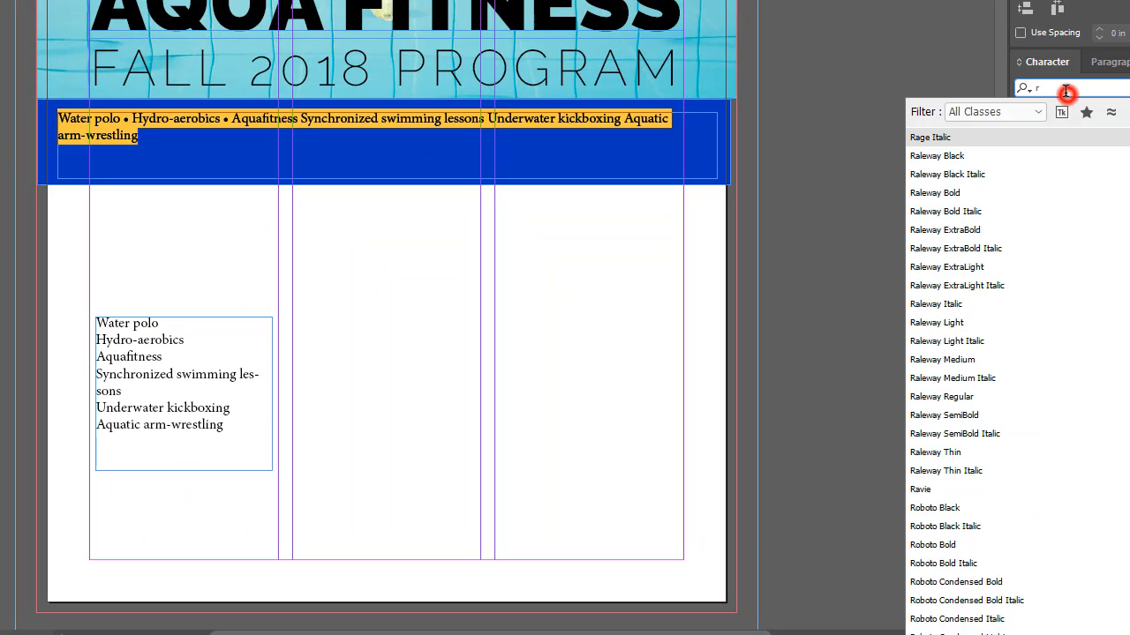
{"action": "type", "text": "aw"}
{"action": "key", "text": "BackSpace"}
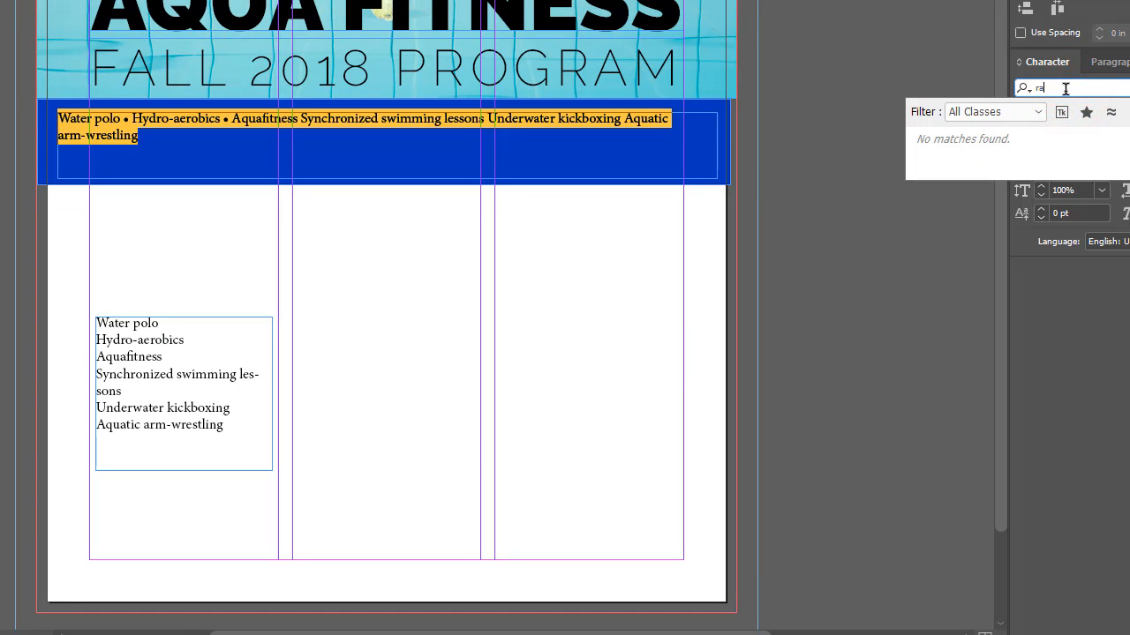
{"action": "type", "text": "le"}
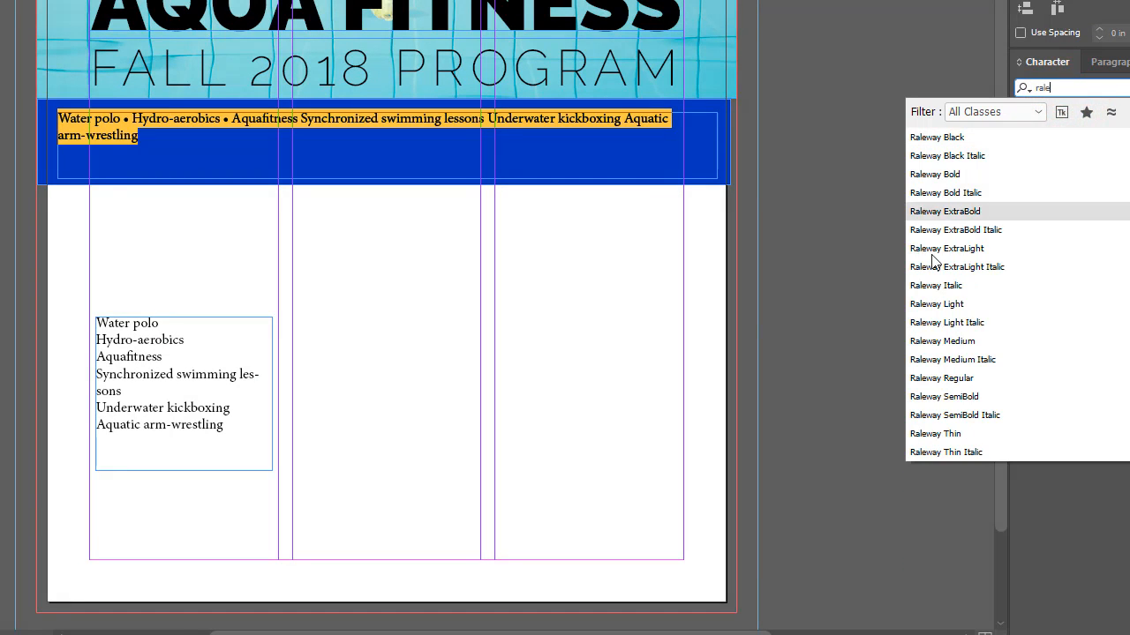
{"action": "left_click", "coordinate": [956, 173]}
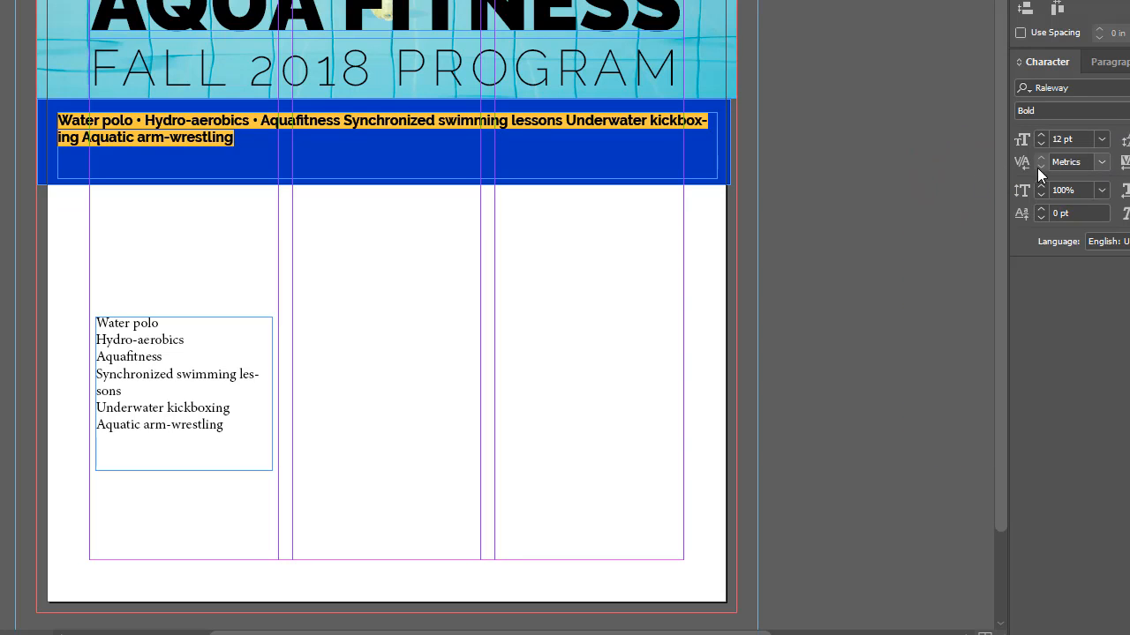
Turn off hyphenation for the activities text in the blue band and set its size to 17 pt
{"action": "left_click", "coordinate": [1042, 136]}
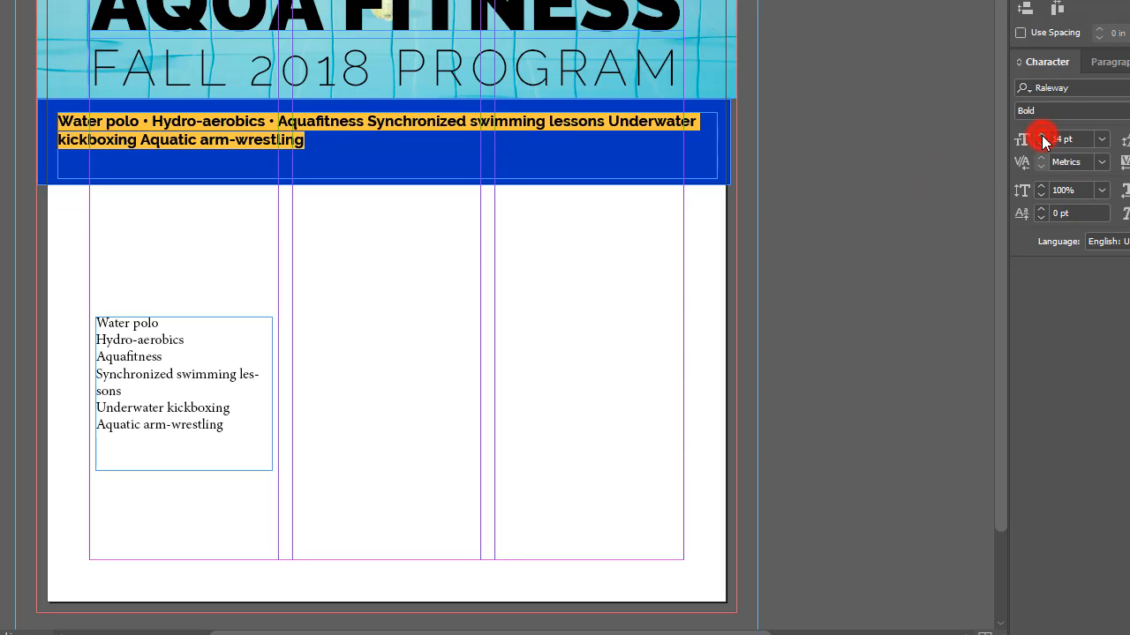
{"action": "left_click", "coordinate": [1041, 136]}
{"action": "left_click", "coordinate": [1041, 136]}
{"action": "left_click", "coordinate": [1042, 136]}
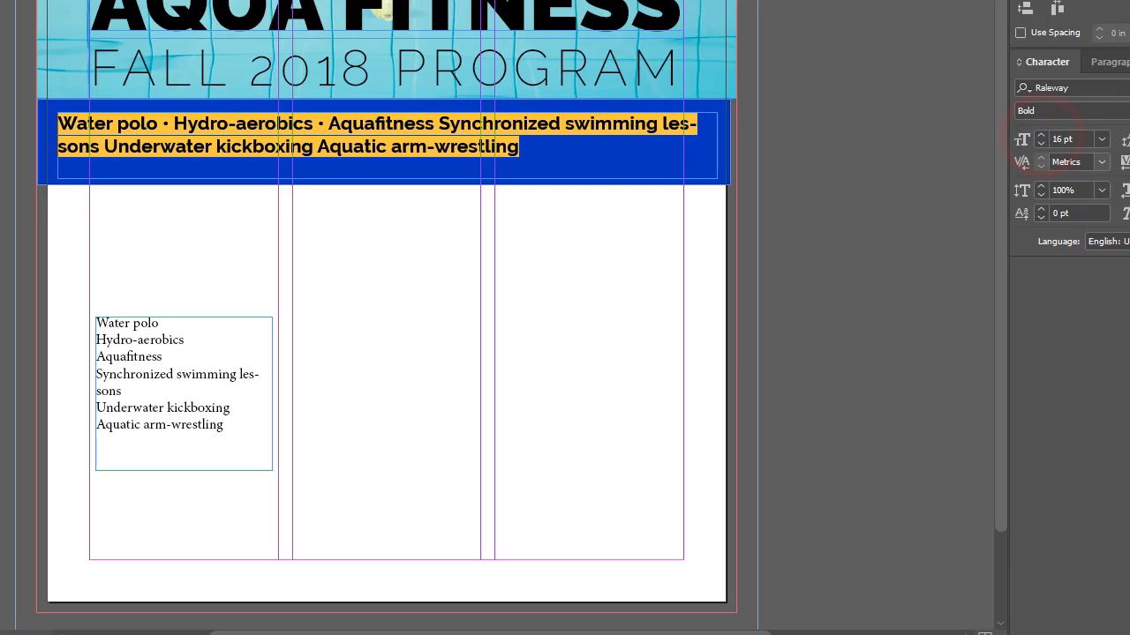
{"action": "left_click", "coordinate": [1108, 62]}
{"action": "left_click", "coordinate": [1021, 290]}
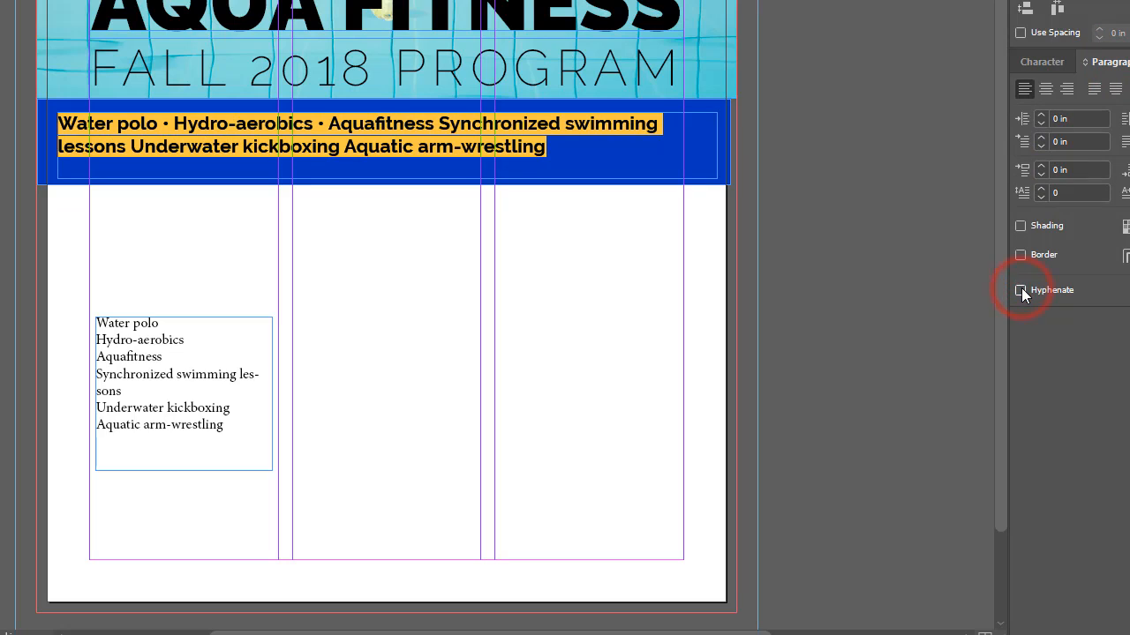
{"action": "left_click", "coordinate": [1046, 63]}
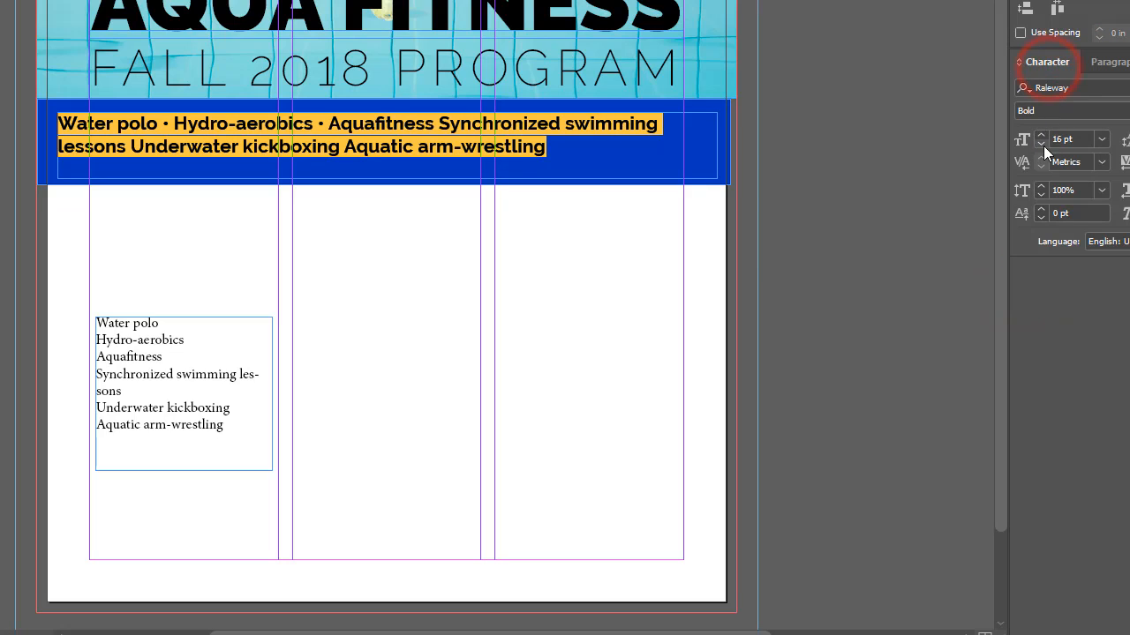
{"action": "left_click", "coordinate": [1044, 137]}
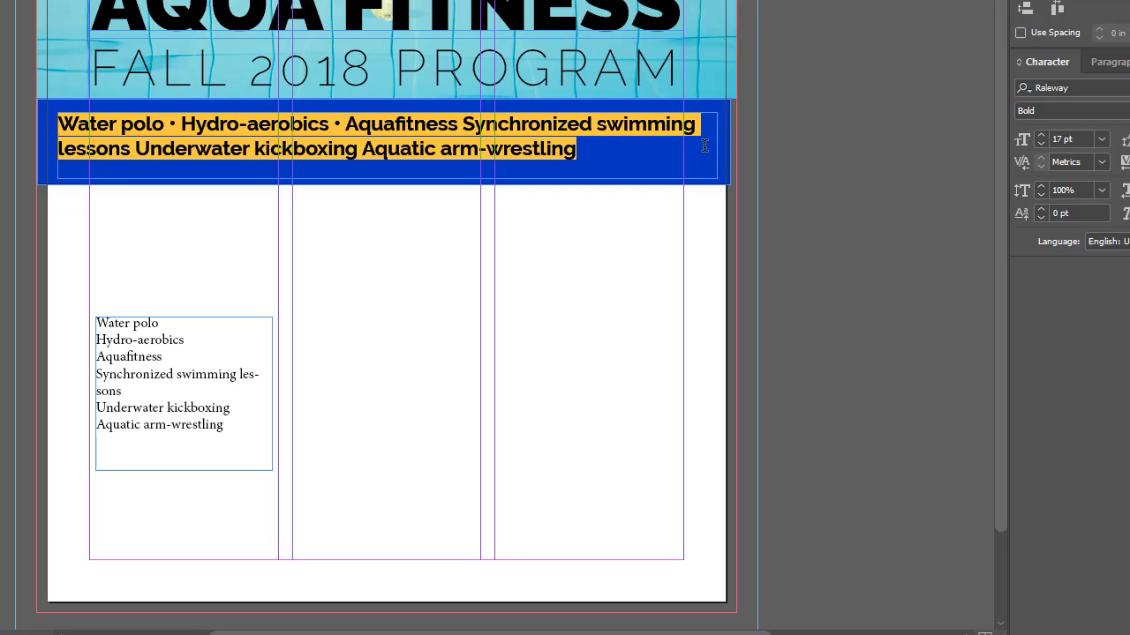
Narrow the activities text frame from both sides to 7 in wide so its edges meet the page margins
{"action": "left_click", "coordinate": [309, 116]}
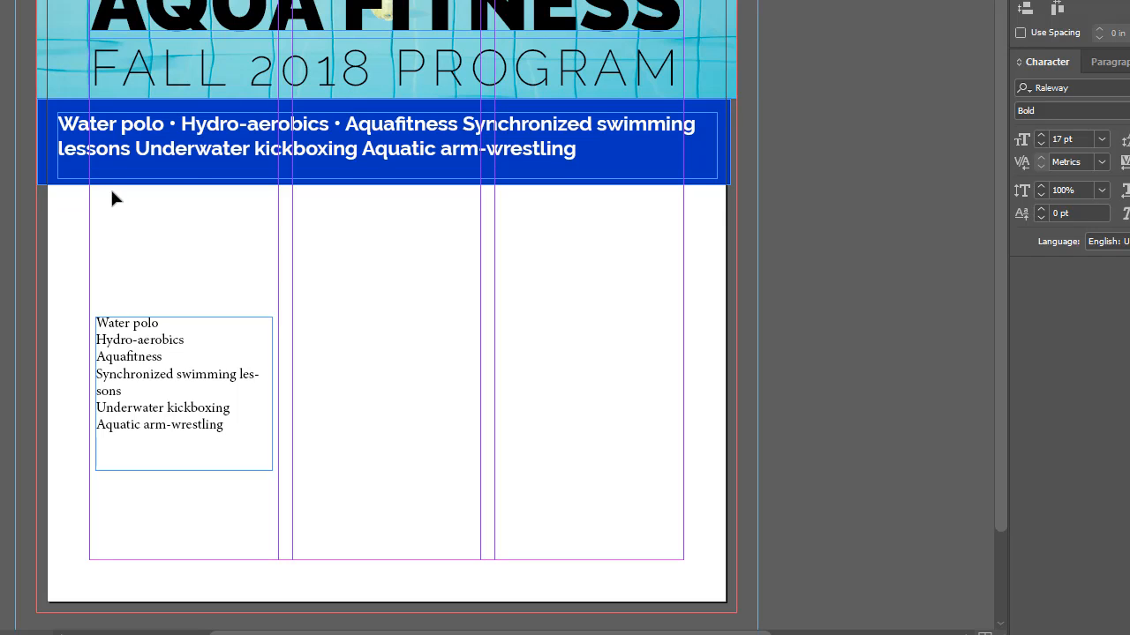
{"action": "key", "text": "Escape"}
{"action": "left_click_drag", "start_coordinate": [56, 148], "coordinate": [89, 150]}
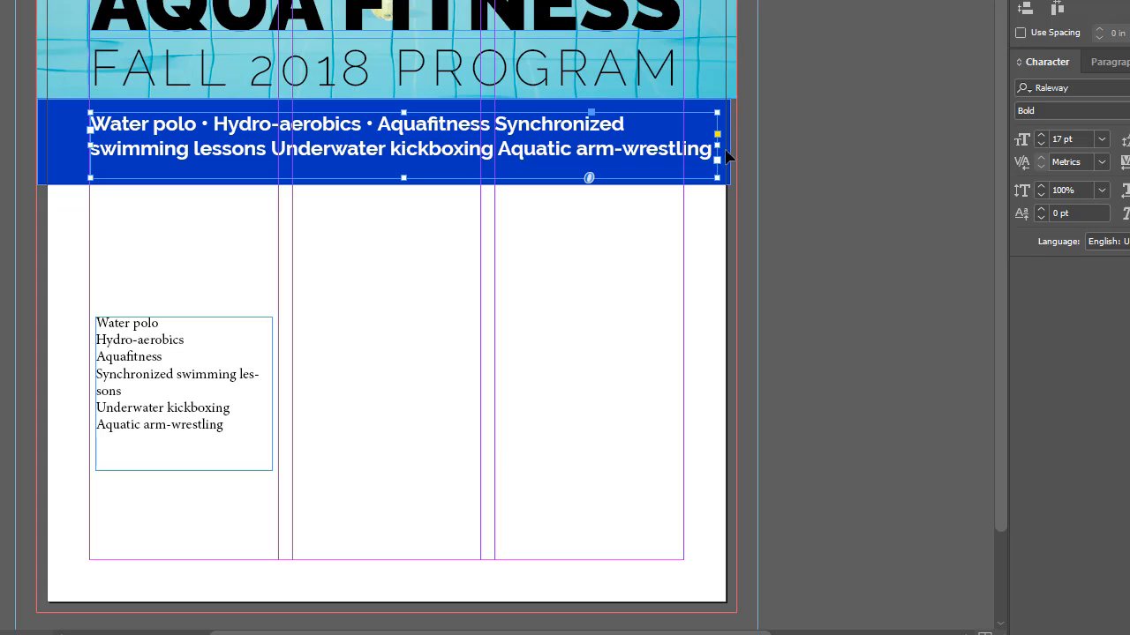
{"action": "left_click_drag", "start_coordinate": [717, 146], "coordinate": [685, 146]}
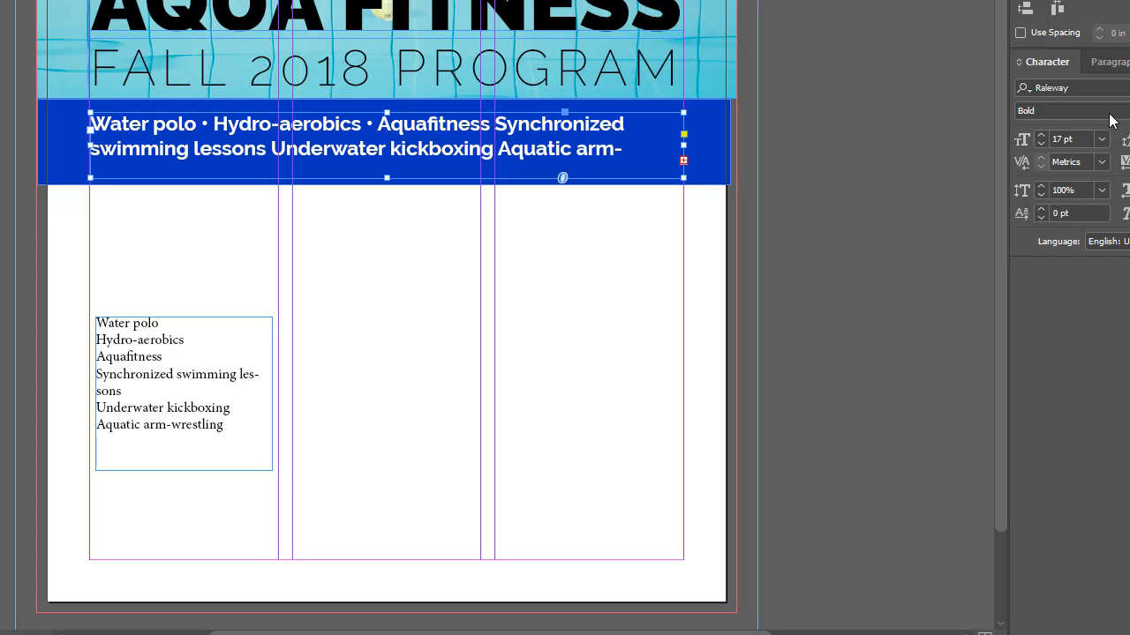
Toggle hyphenation on and off for the activities text frame, leaving it off
{"action": "left_click", "coordinate": [1109, 62]}
{"action": "left_click", "coordinate": [1021, 290]}
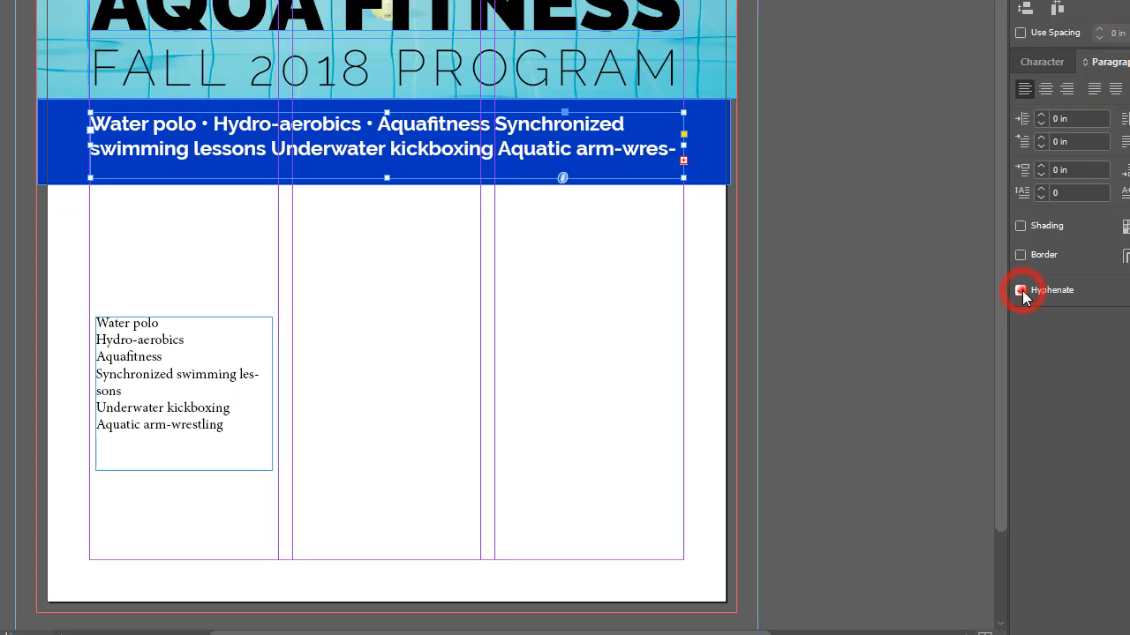
{"action": "left_click", "coordinate": [1021, 290]}
{"action": "left_click", "coordinate": [1021, 291]}
{"action": "left_click", "coordinate": [1021, 290]}
Set the activities text in the blue band to 16 pt and centre-align it
{"action": "left_click", "coordinate": [1040, 62]}
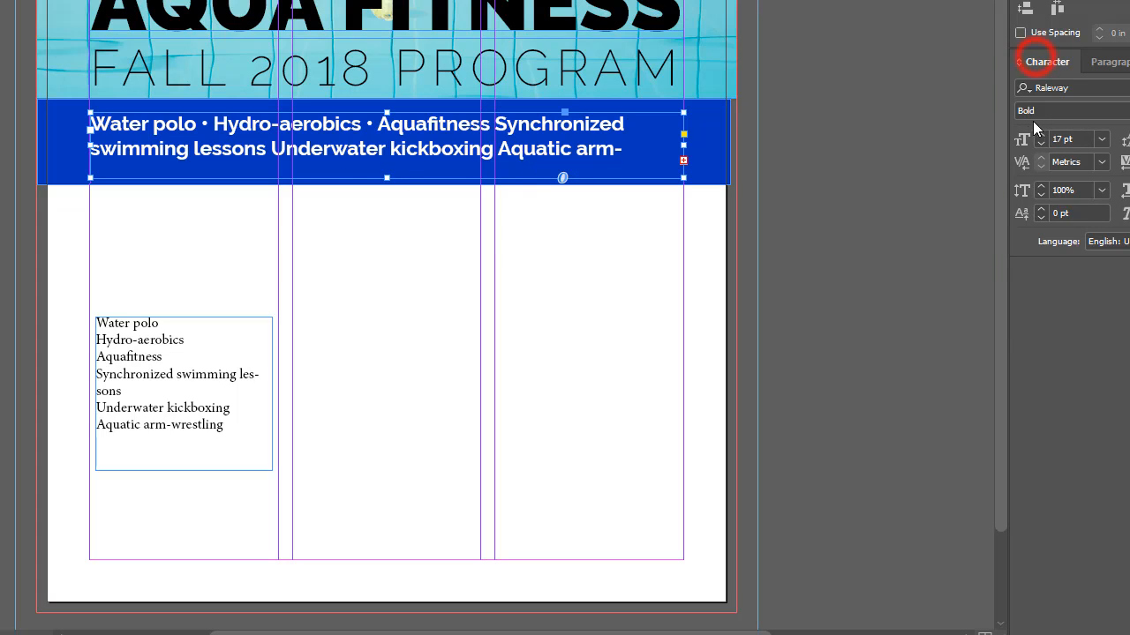
{"action": "left_click", "coordinate": [1040, 144]}
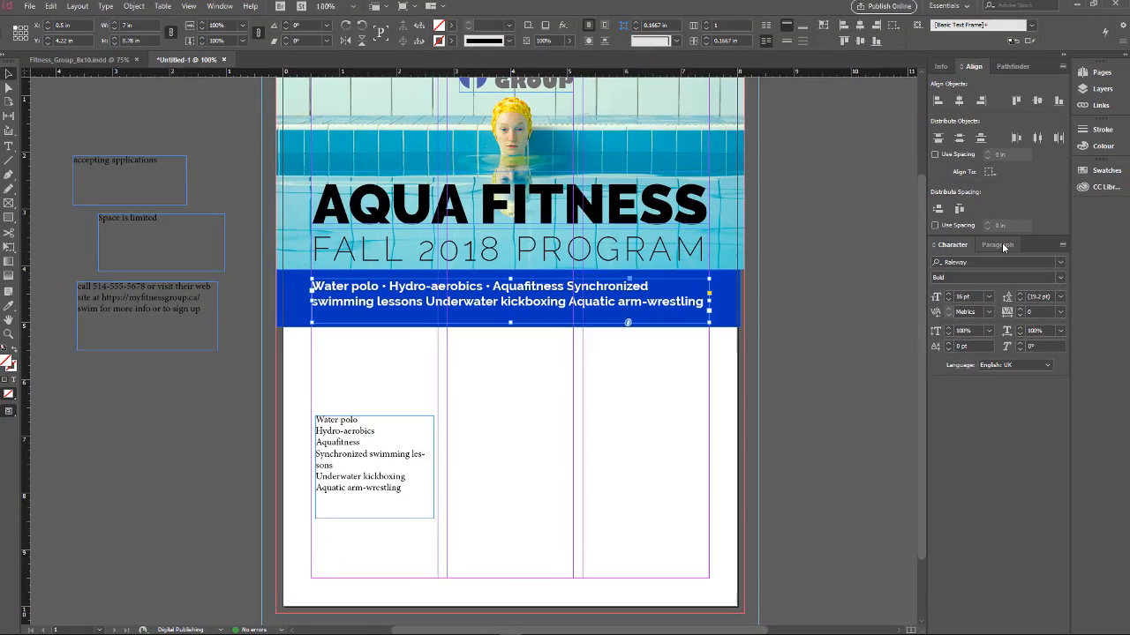
{"action": "left_click", "coordinate": [1112, 62]}
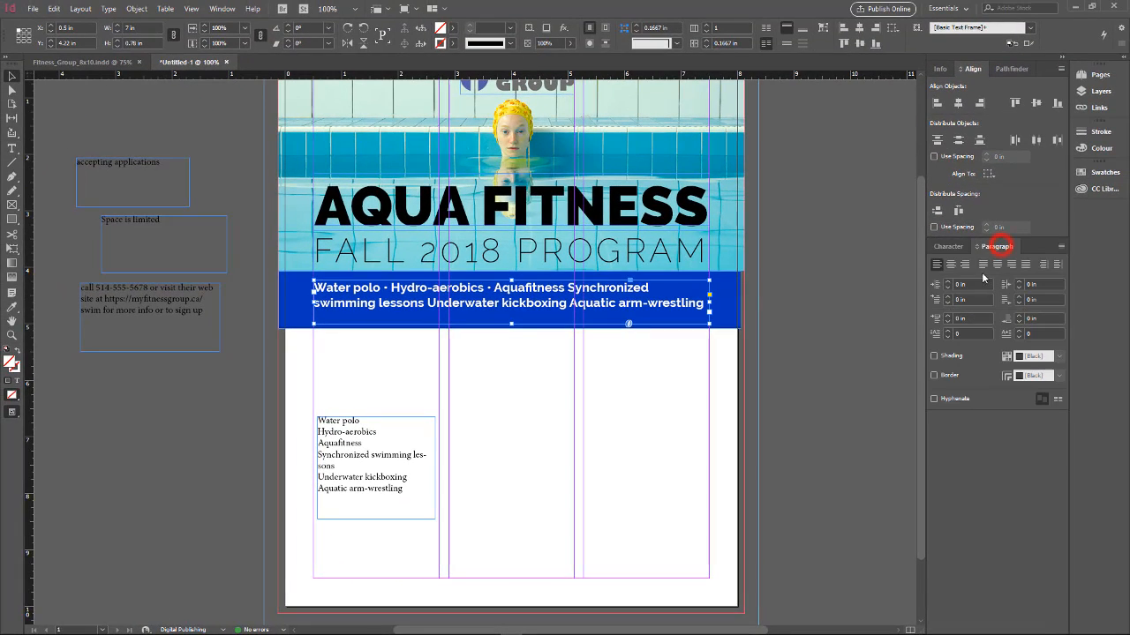
{"action": "left_click", "coordinate": [951, 264]}
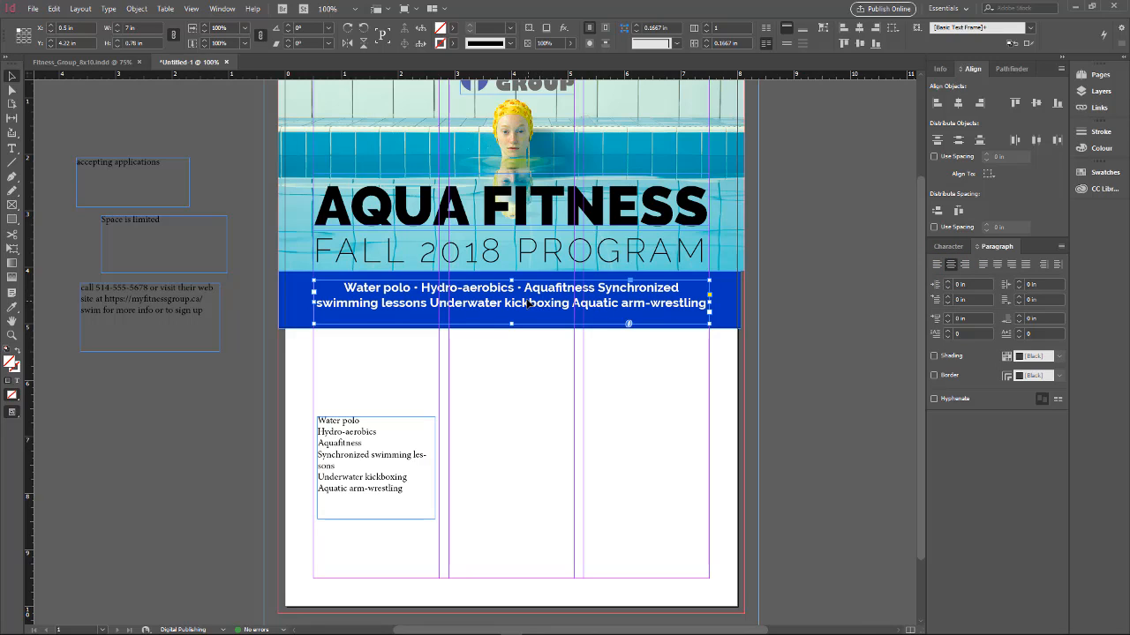
Copy the dark navy activities band with its text from Fitness_Group_8x10.indd and return to the untitled ad with its activities text frame selected
{"action": "left_click", "coordinate": [80, 64]}
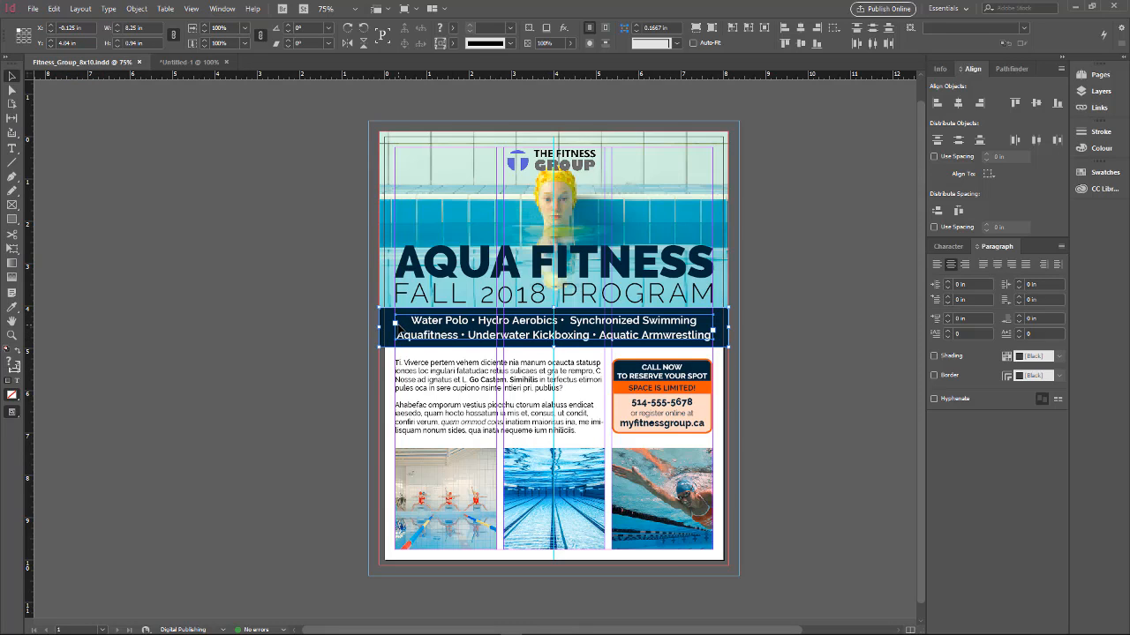
{"action": "left_click", "coordinate": [188, 61]}
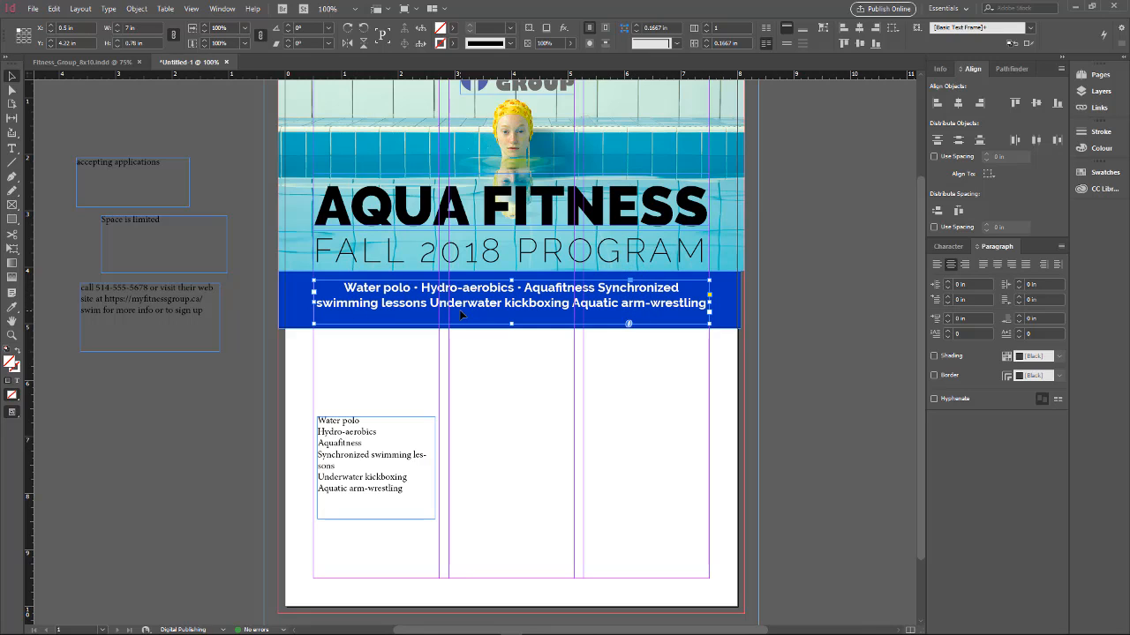
{"action": "double_click", "coordinate": [408, 306]}
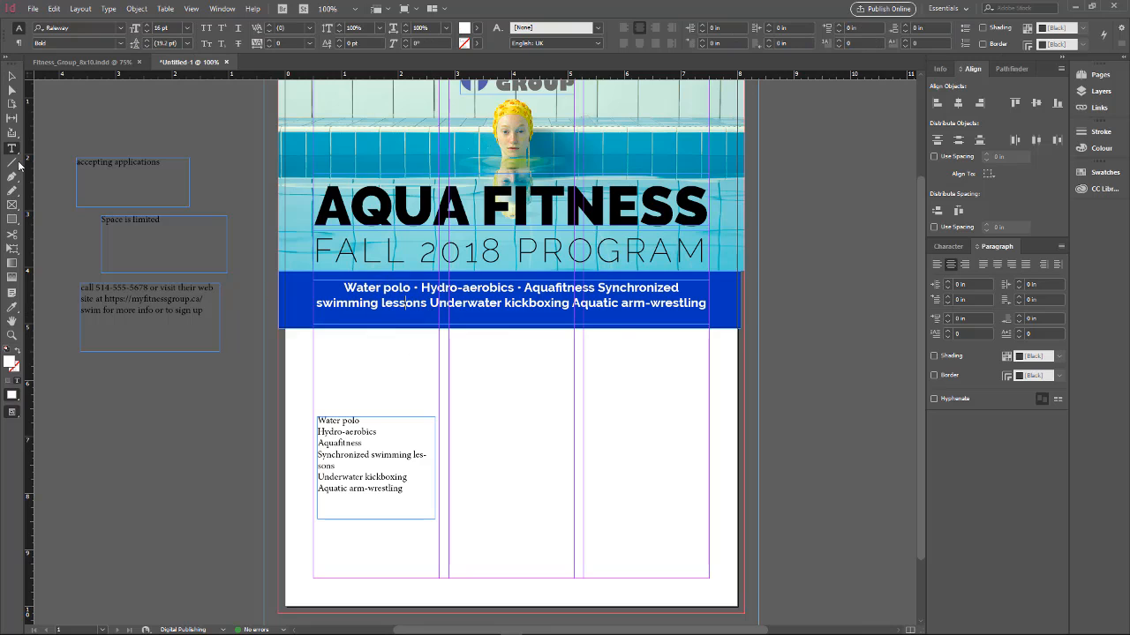
{"action": "left_click", "coordinate": [12, 76]}
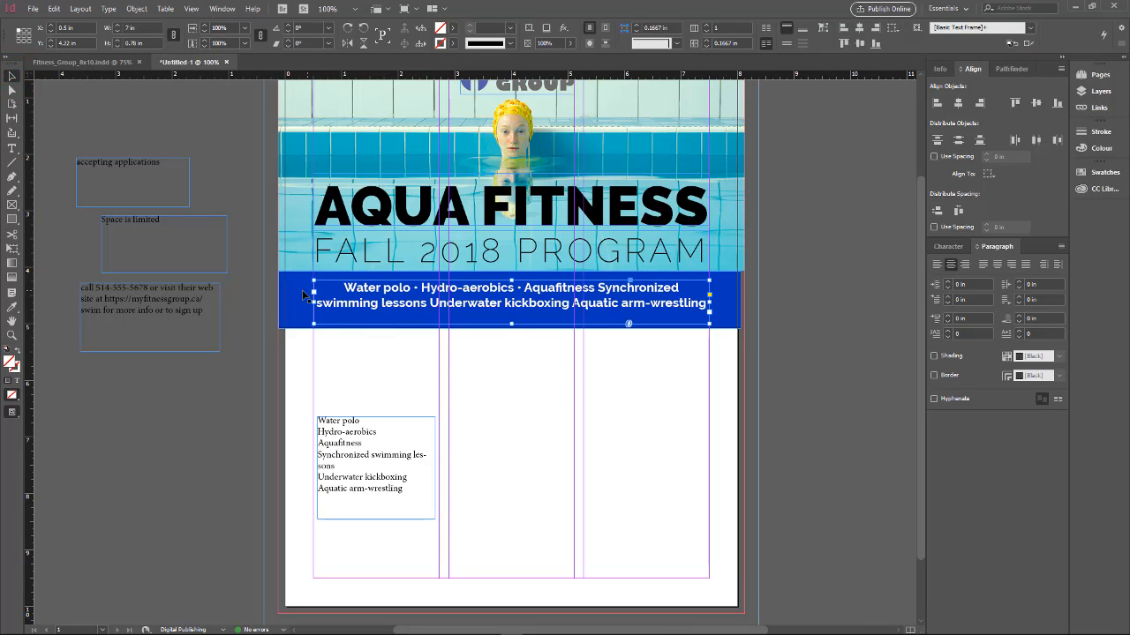
Delete the blue band and its text, paste the copied navy activities band, and position it across the bleed directly below the pool photo
{"action": "key", "text": "Delete"}
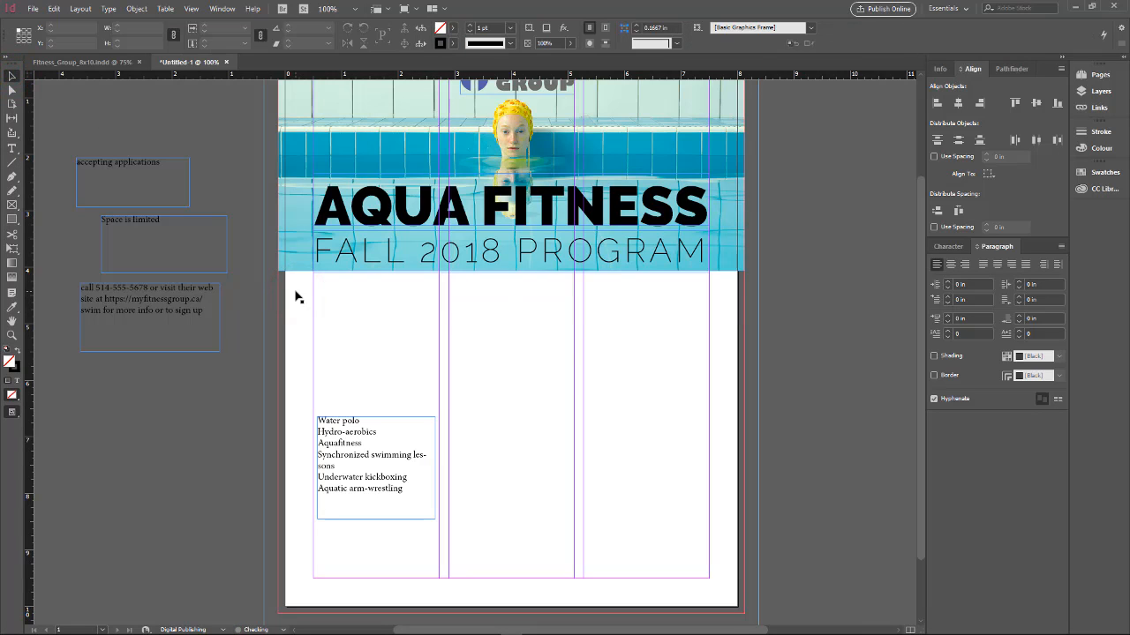
{"action": "key", "text": "ctrl+v"}
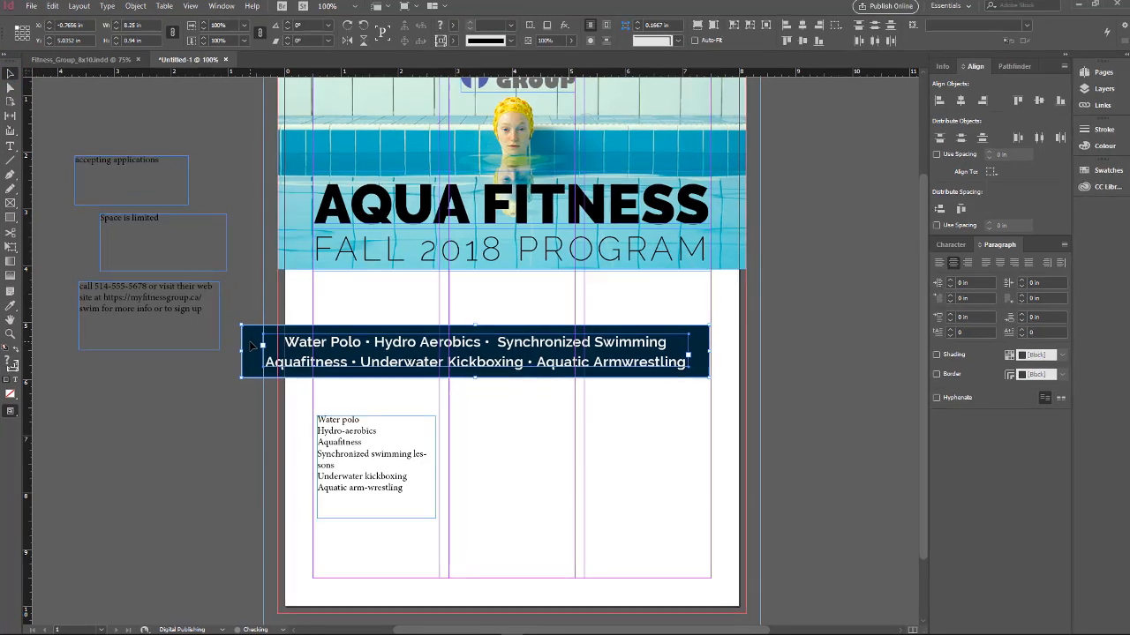
{"action": "left_click", "coordinate": [251, 341]}
{"action": "left_click_drag", "start_coordinate": [241, 115], "coordinate": [237, 114]}
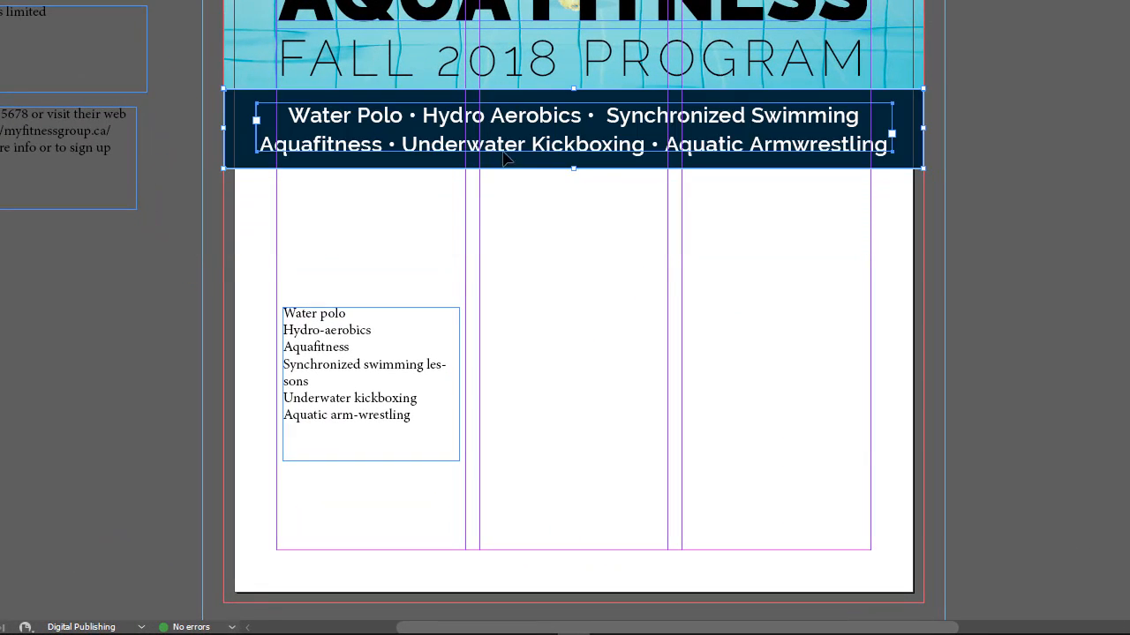
Move the spare activities list frame off the page onto the pasteboard and delete it
{"action": "left_click", "coordinate": [376, 243]}
{"action": "left_click_drag", "start_coordinate": [336, 338], "coordinate": [85, 324]}
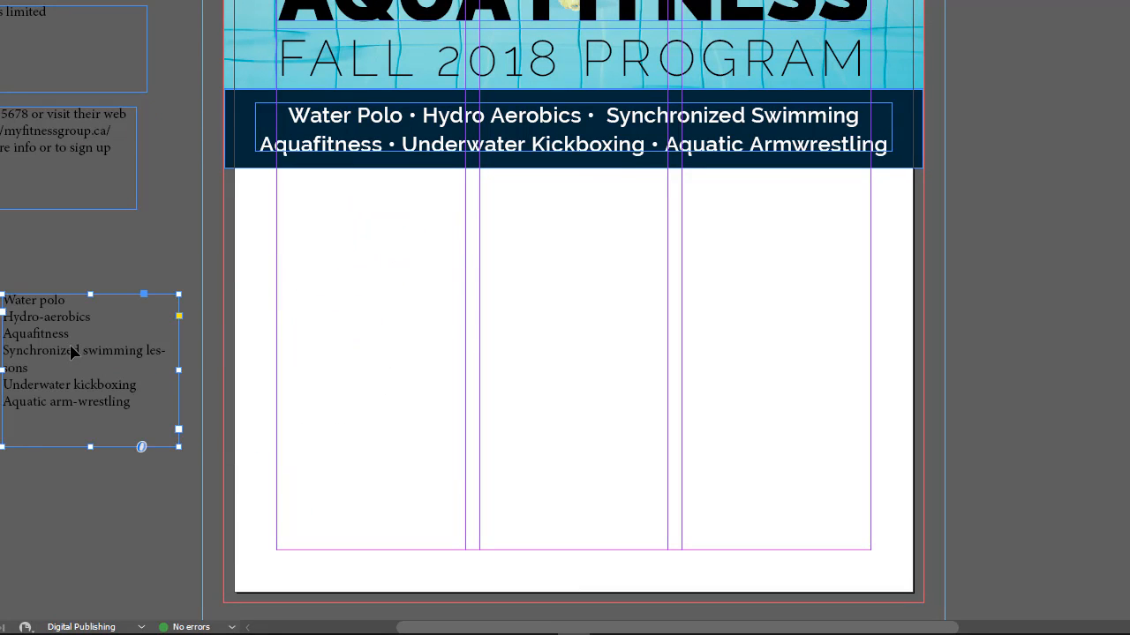
{"action": "key", "text": "Delete"}
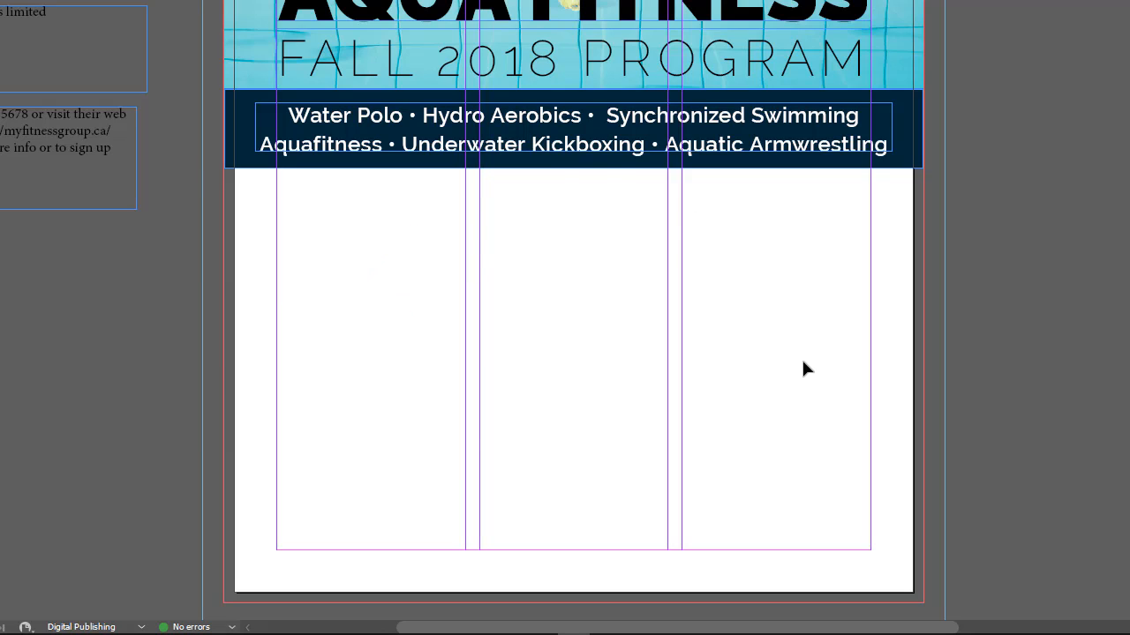
Colour the AQUA FITNESS title text with the dark navy sampled from the activities band using the Eyedropper
{"action": "scroll", "coordinate": [761, 359], "scroll_direction": "up", "scroll_amount": 3}
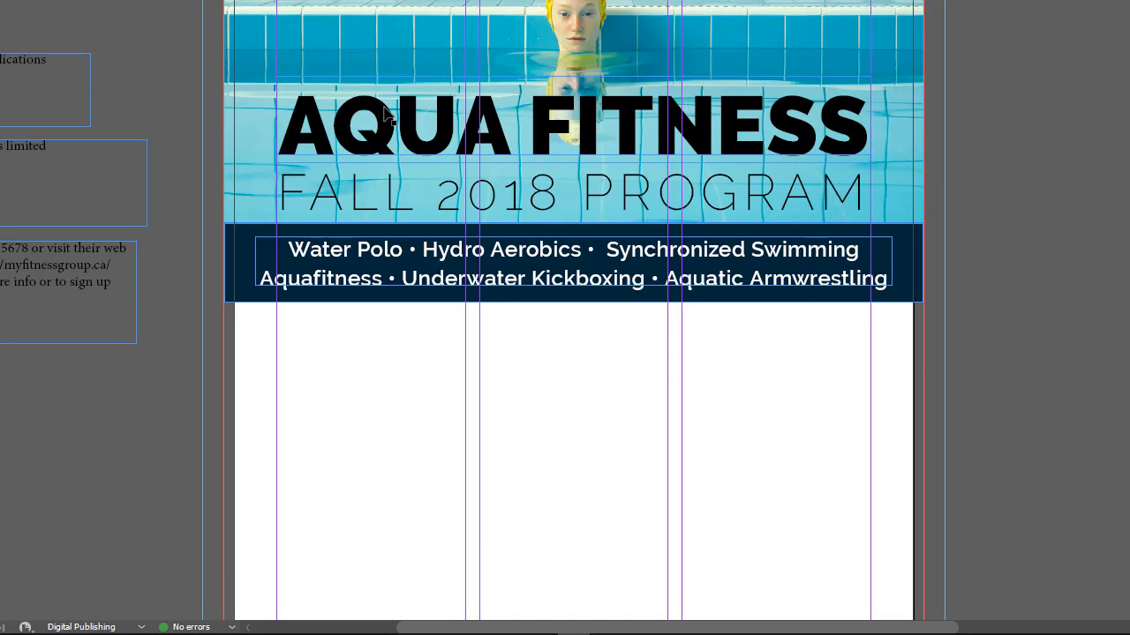
{"action": "left_click_drag", "start_coordinate": [287, 132], "coordinate": [891, 137]}
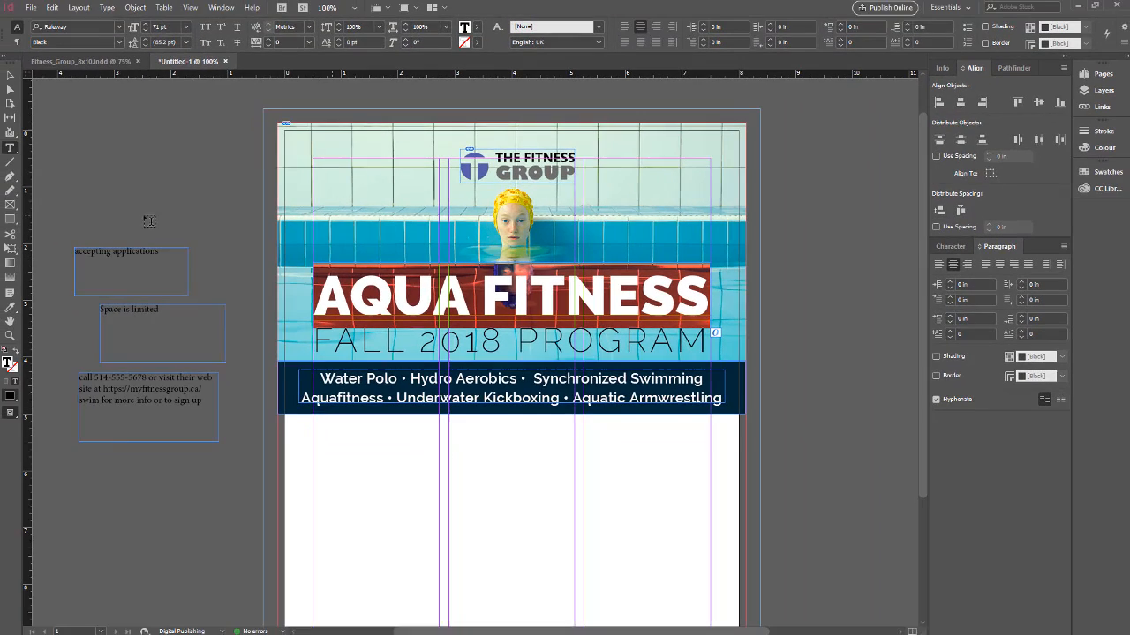
{"action": "left_click", "coordinate": [11, 306]}
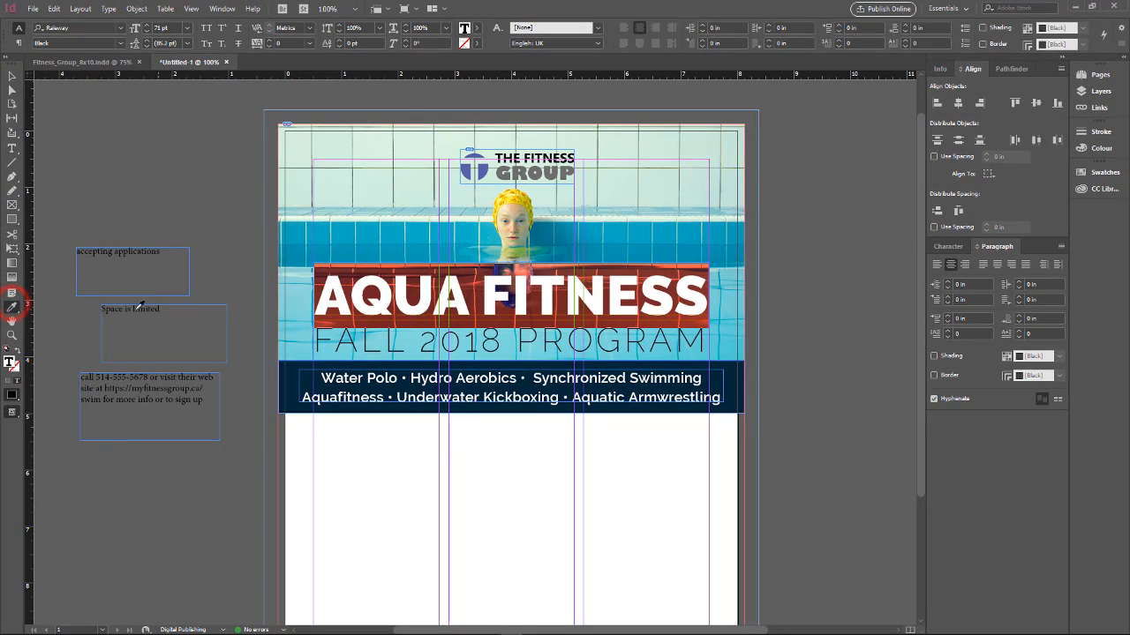
{"action": "left_click", "coordinate": [293, 368]}
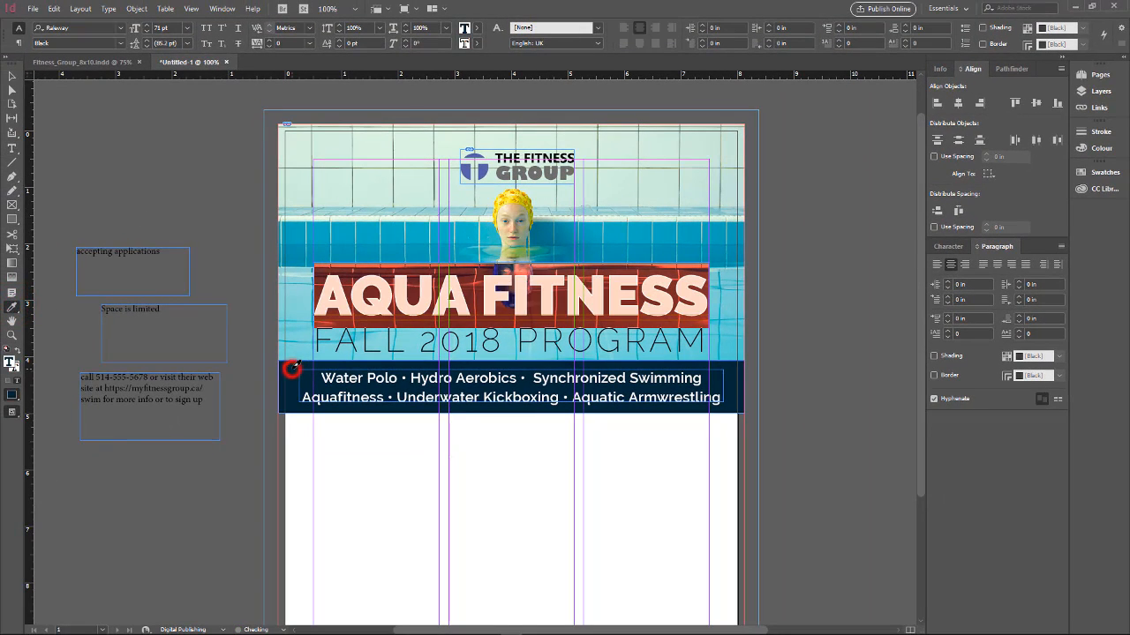
{"action": "left_click", "coordinate": [11, 78]}
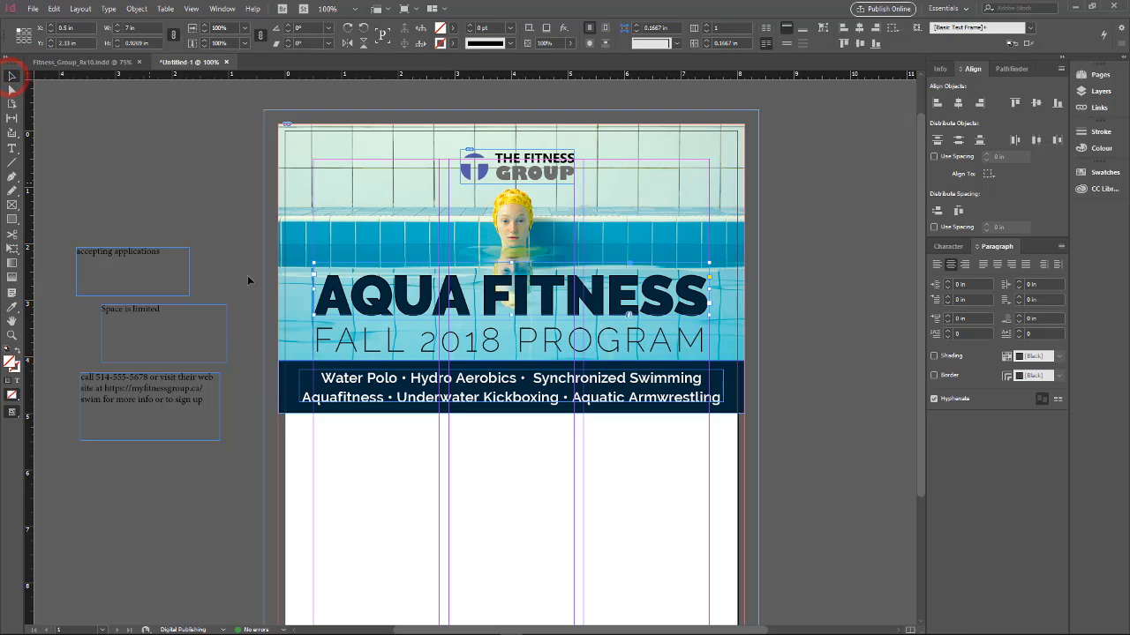
Set the stroke of the AQUA FITNESS title text to None
{"action": "double_click", "coordinate": [325, 297]}
{"action": "left_click_drag", "start_coordinate": [318, 296], "coordinate": [690, 274]}
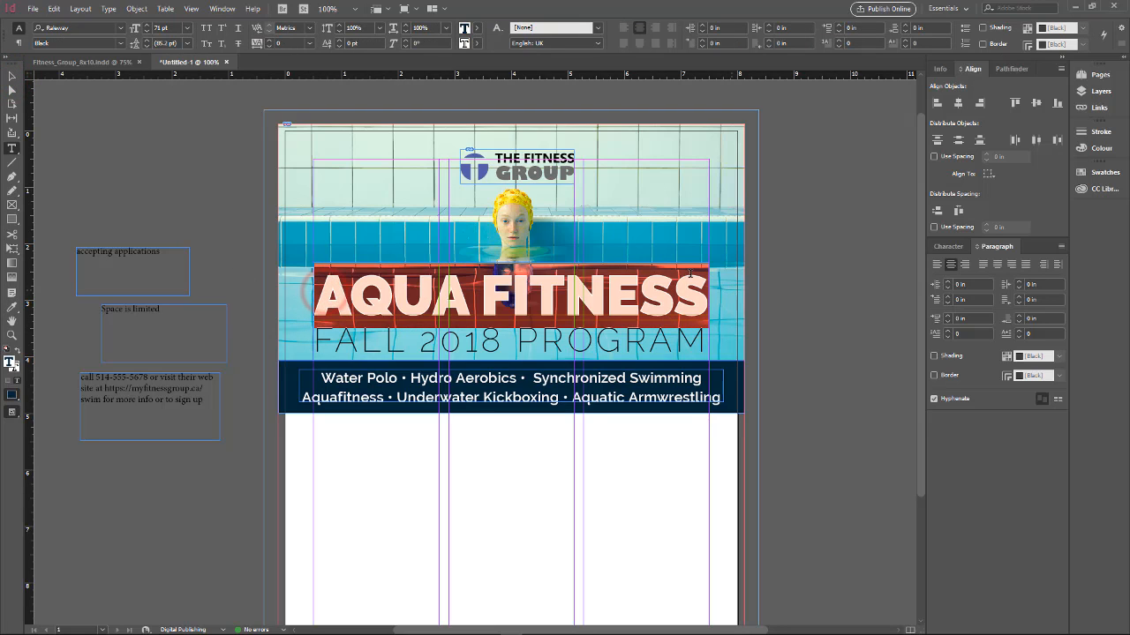
{"action": "left_click", "coordinate": [477, 44]}
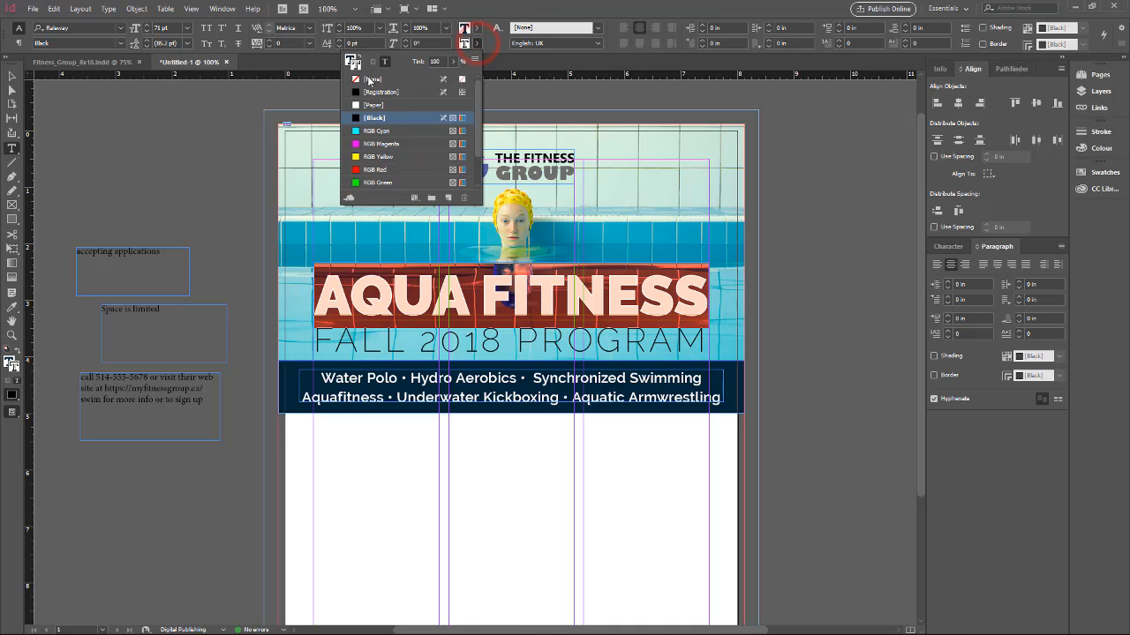
{"action": "left_click", "coordinate": [370, 80]}
{"action": "left_click", "coordinate": [12, 76]}
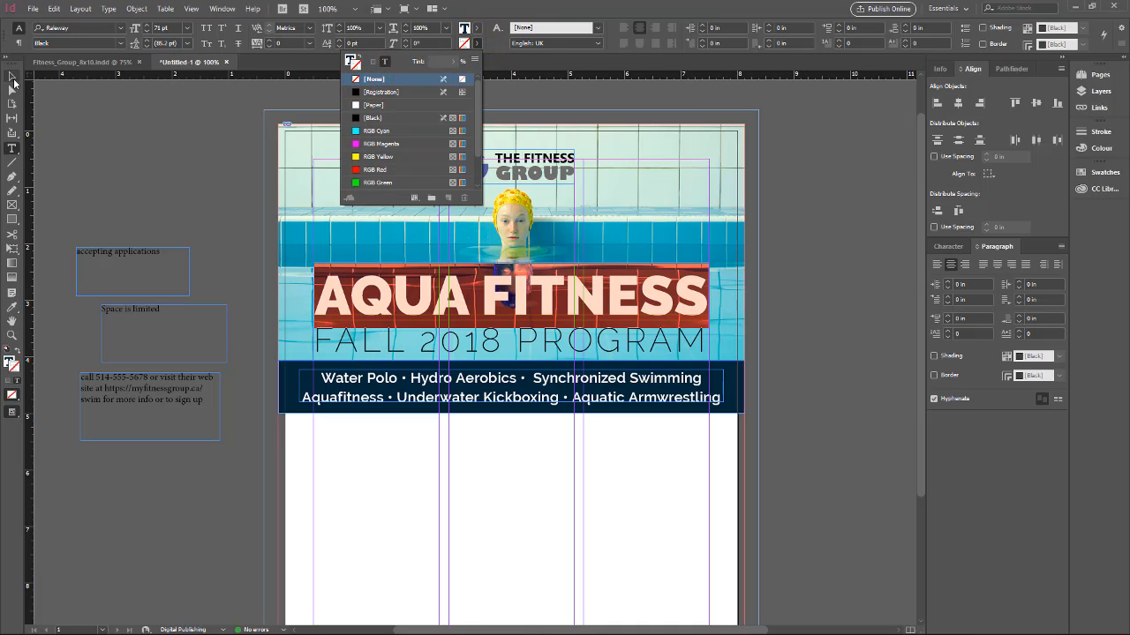
Set the stroke of the navy activities band to None and deselect it
{"action": "left_click", "coordinate": [340, 339]}
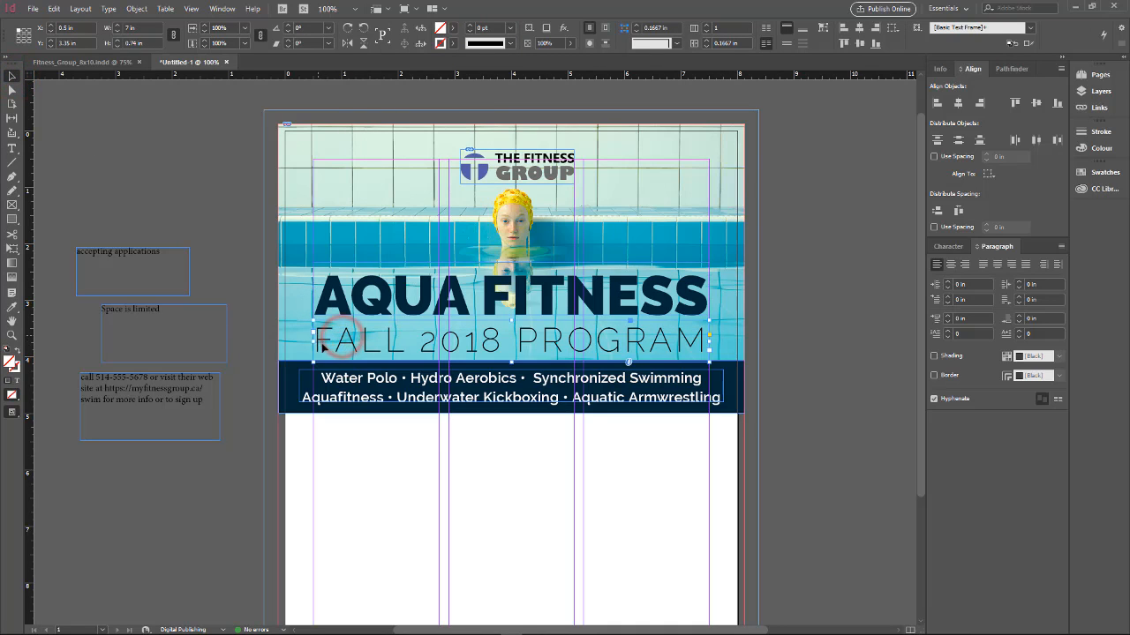
{"action": "left_click", "coordinate": [292, 411]}
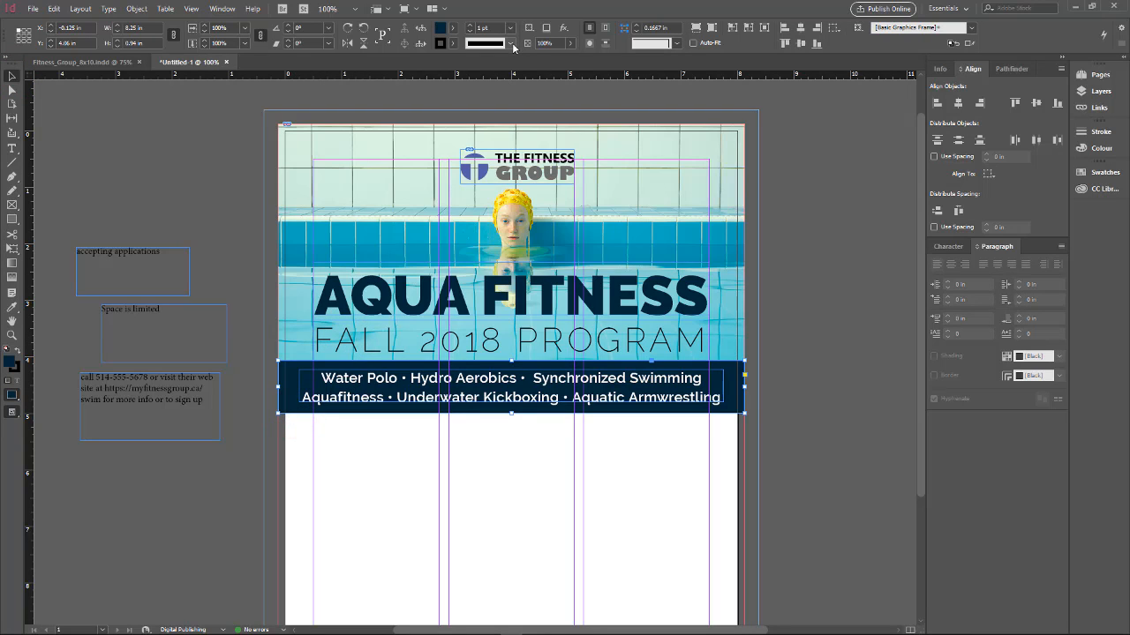
{"action": "left_click", "coordinate": [514, 44]}
{"action": "left_click", "coordinate": [514, 43]}
{"action": "left_click", "coordinate": [456, 44]}
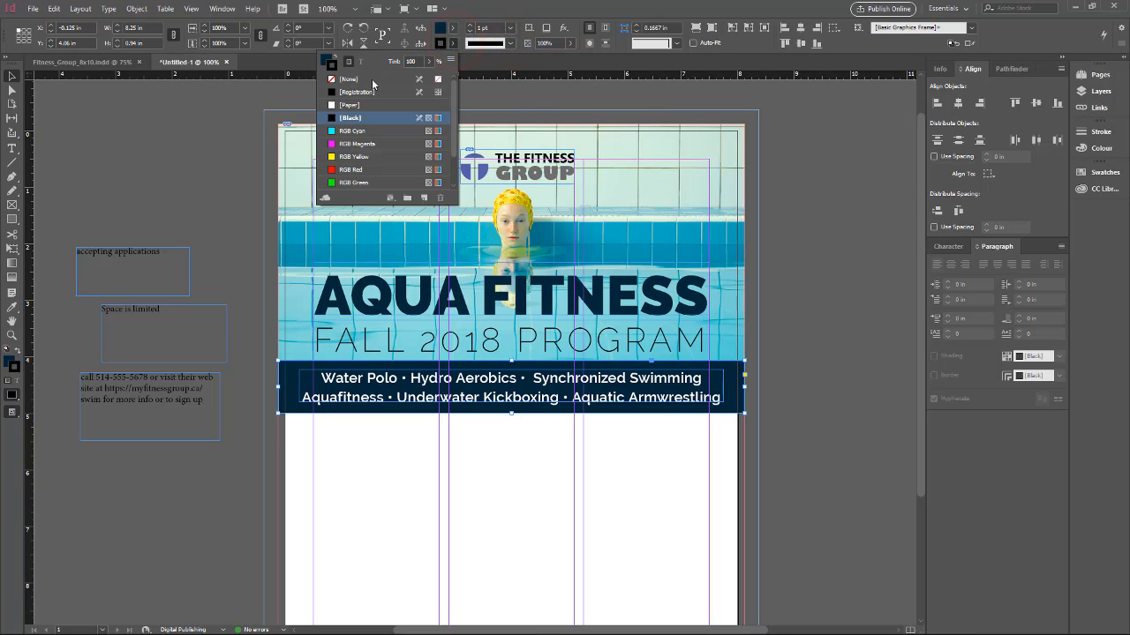
{"action": "left_click", "coordinate": [364, 79]}
{"action": "left_click", "coordinate": [177, 176]}
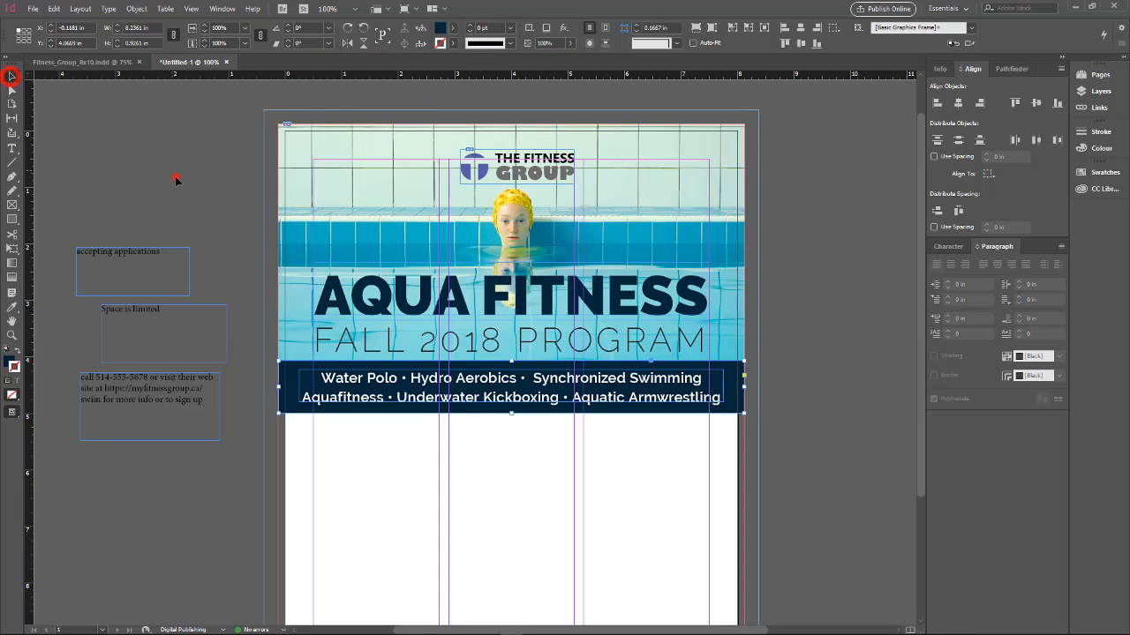
Draw a text frame about 4.61 x 1.52 in below the navy band across the first two columns and fill it with placeholder text
{"action": "scroll", "coordinate": [245, 433], "scroll_direction": "down", "scroll_amount": 4}
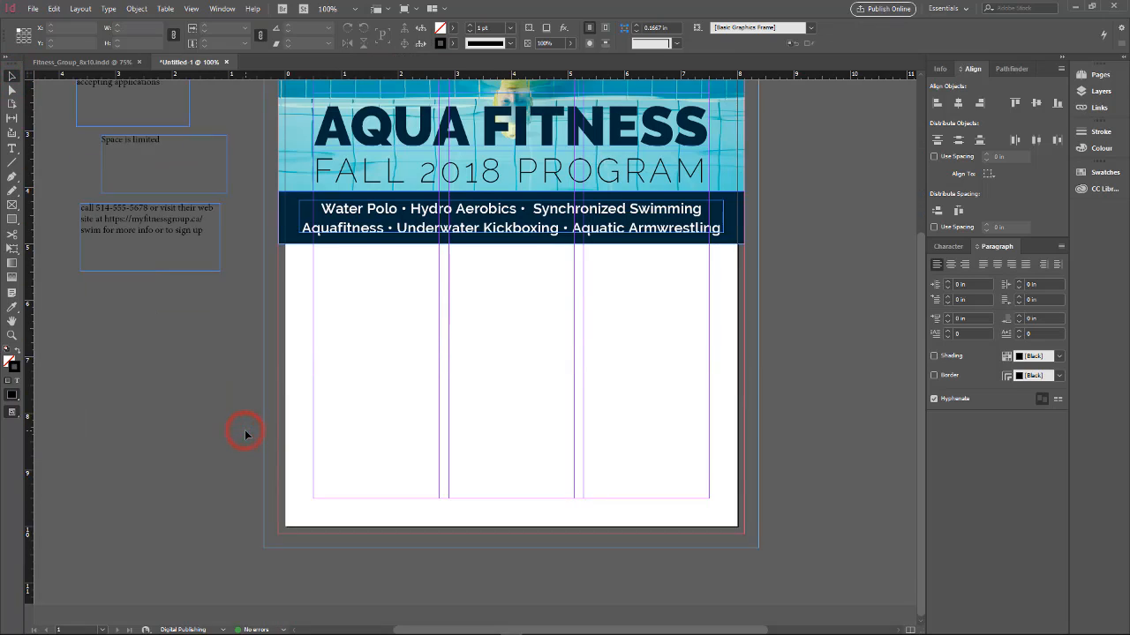
{"action": "scroll", "coordinate": [243, 430], "scroll_direction": "up", "scroll_amount": 1}
{"action": "left_click", "coordinate": [11, 148]}
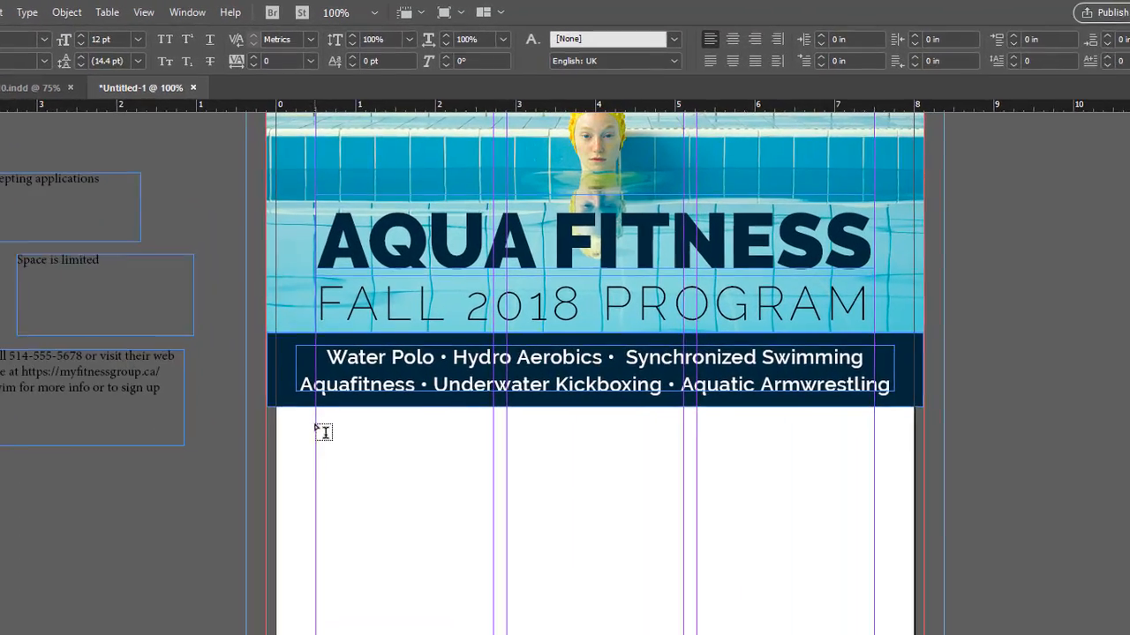
{"action": "left_click_drag", "start_coordinate": [313, 312], "coordinate": [564, 387]}
{"action": "left_click_drag", "start_coordinate": [676, 559], "coordinate": [707, 579]}
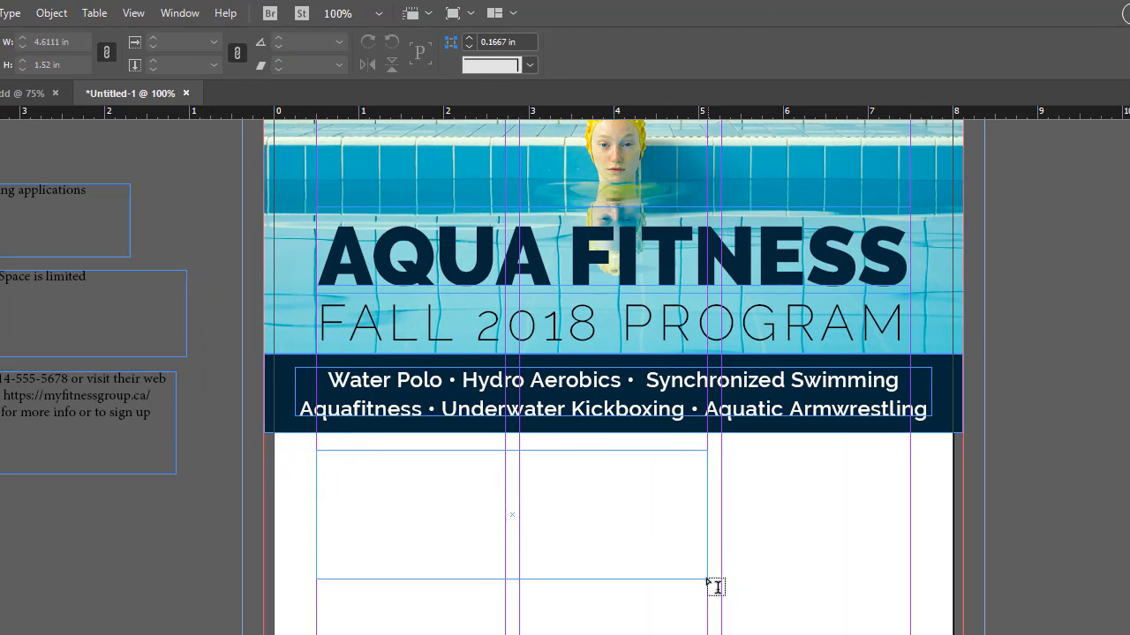
{"action": "left_click", "coordinate": [8, 14]}
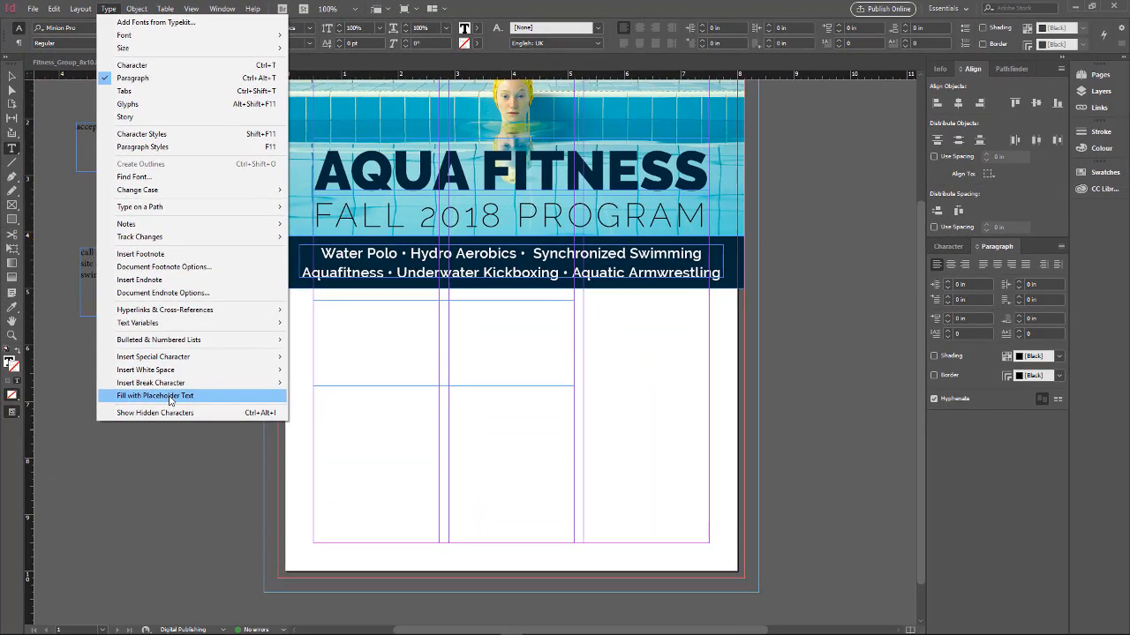
{"action": "left_click", "coordinate": [102, 597]}
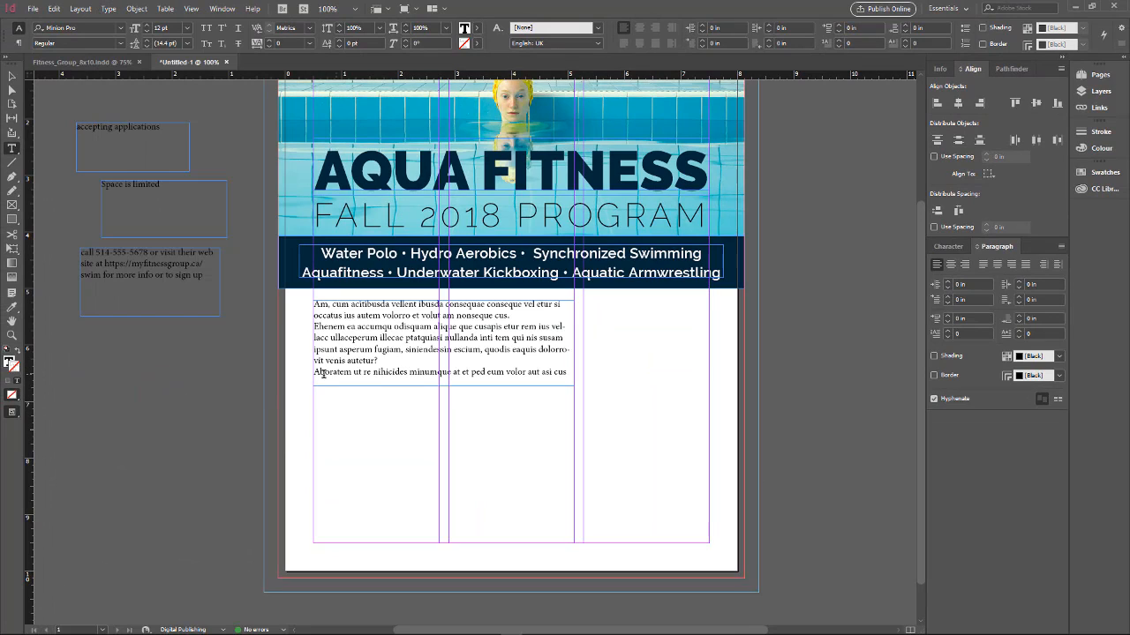
Delete the last line of the placeholder text and insert a blank line before the paragraph starting with Ehenem
{"action": "left_click_drag", "start_coordinate": [315, 372], "coordinate": [572, 374]}
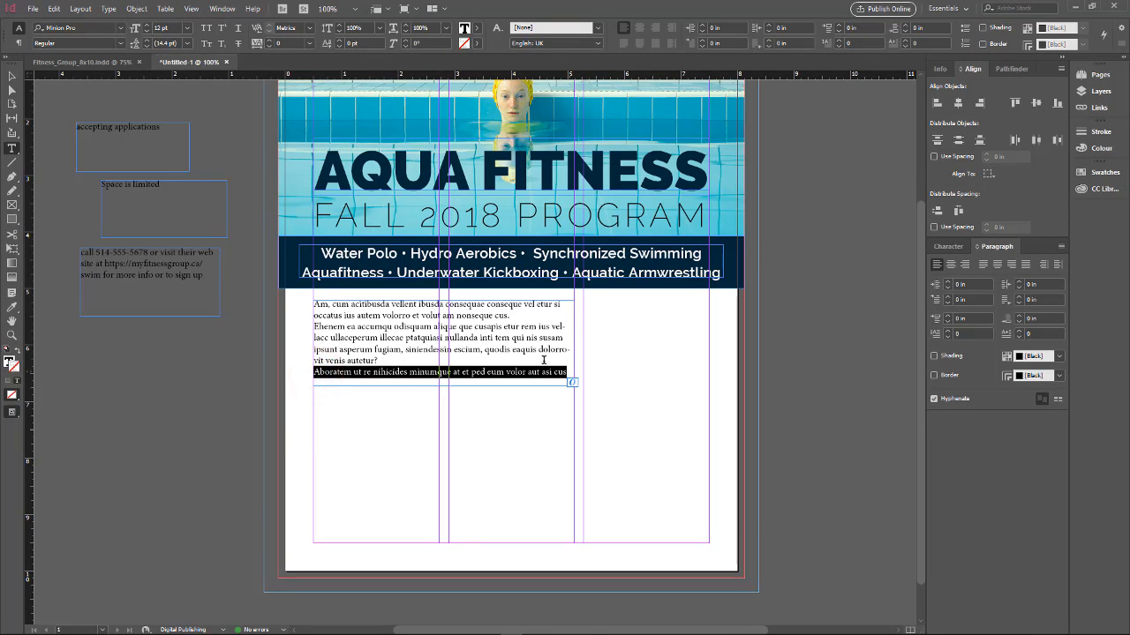
{"action": "key", "text": "BackSpace"}
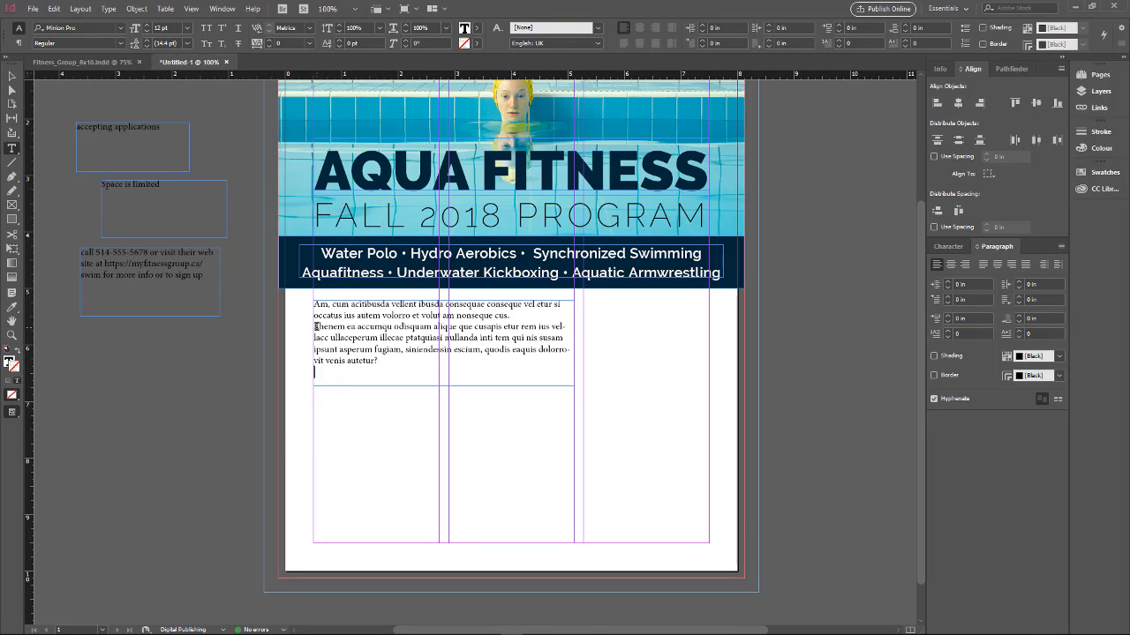
{"action": "left_click", "coordinate": [315, 327]}
{"action": "key", "text": "Return"}
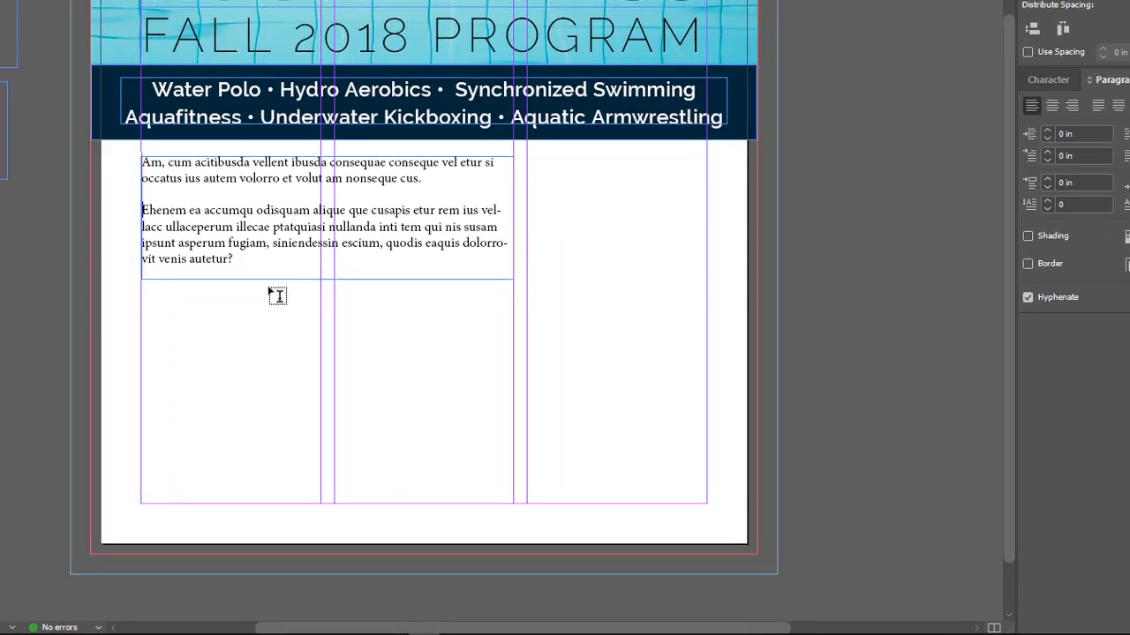
Check the character and word counts of selected placeholder text in the Info readout
{"action": "left_click_drag", "start_coordinate": [396, 373], "coordinate": [314, 349]}
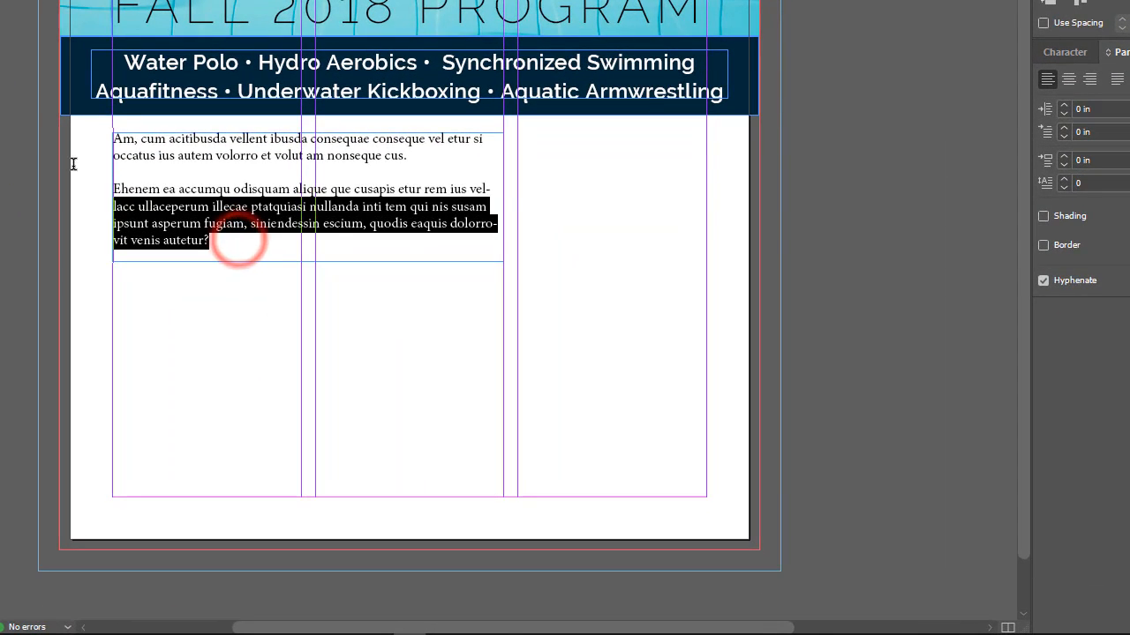
{"action": "key", "text": "ctrl+a"}
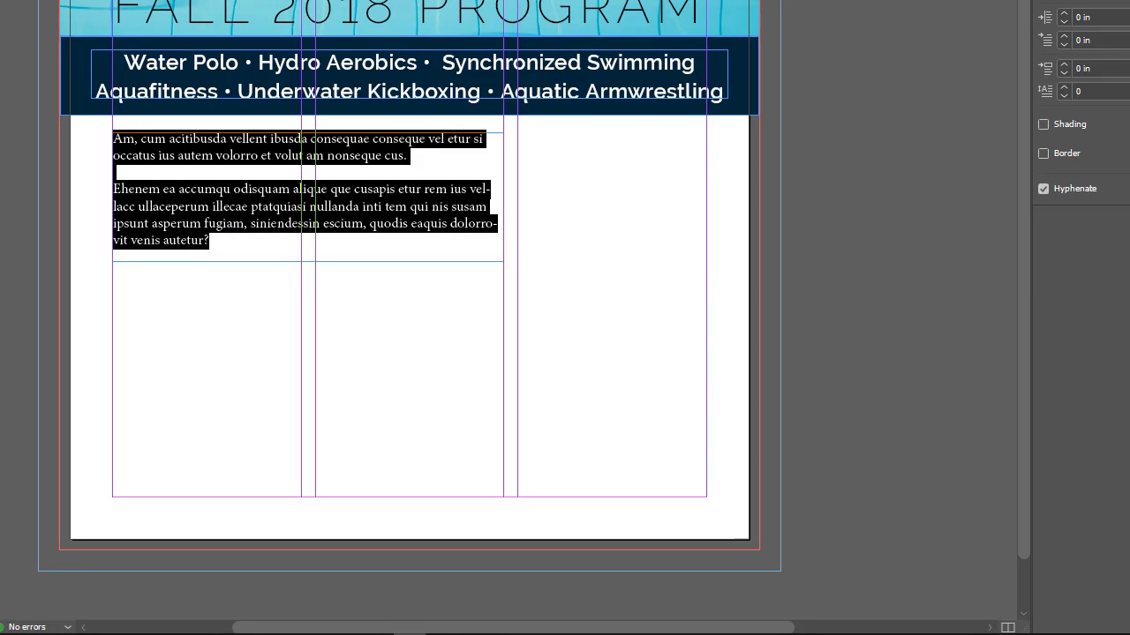
{"action": "left_click", "coordinate": [421, 212]}
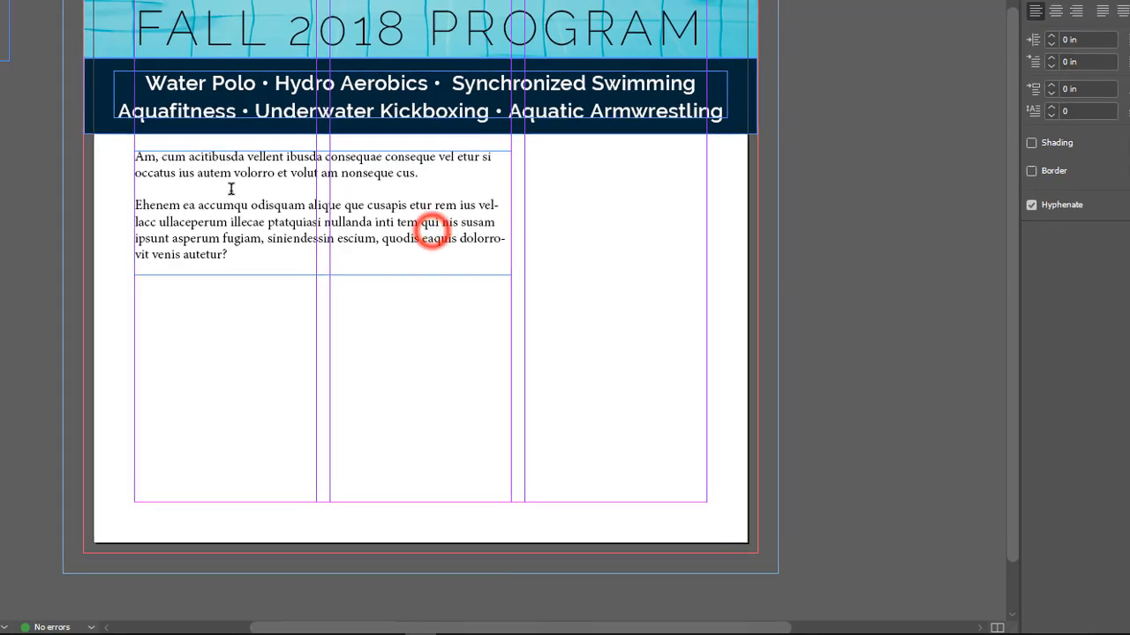
{"action": "left_click", "coordinate": [167, 185]}
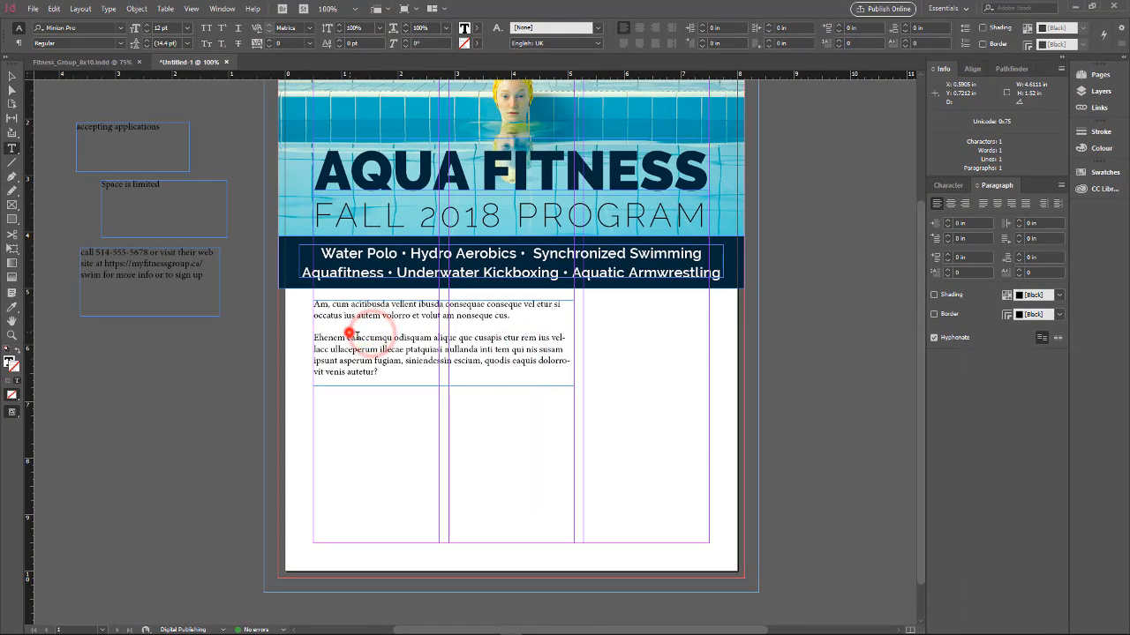
{"action": "left_click_drag", "start_coordinate": [349, 335], "coordinate": [443, 360]}
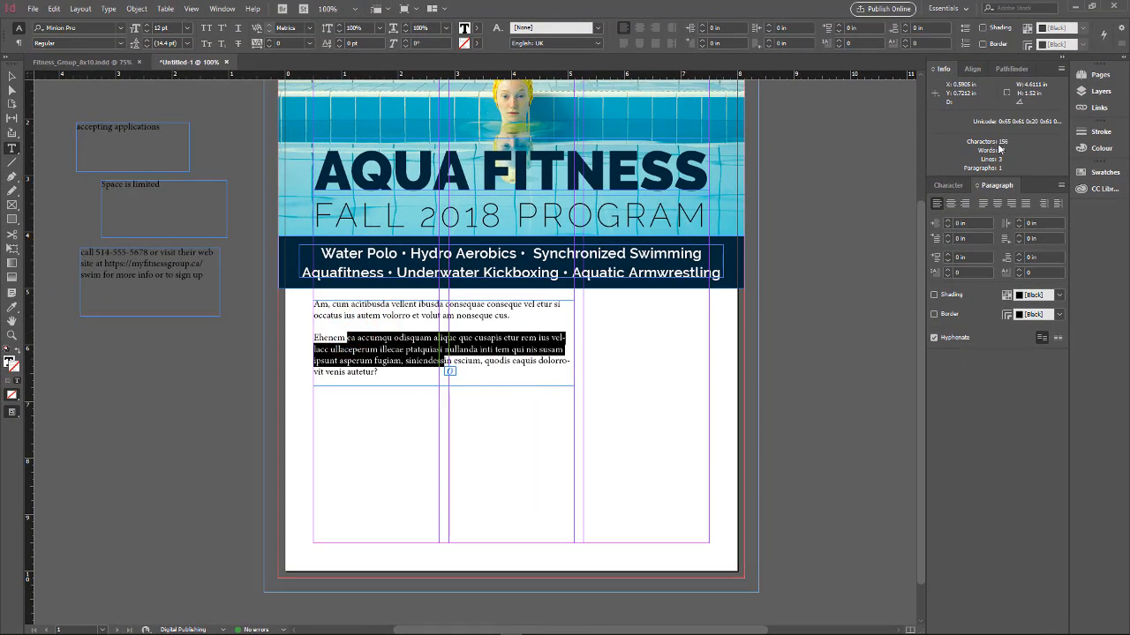
{"action": "left_click", "coordinate": [484, 353]}
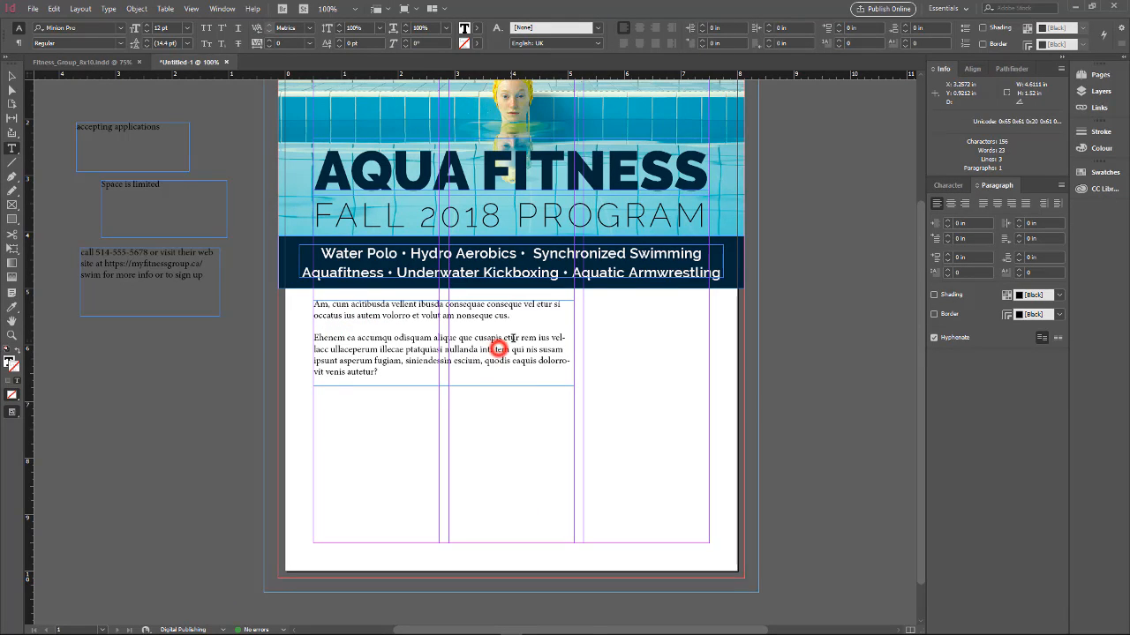
Set all the placeholder text to Raleway Regular at 11 pt and deselect the frame
{"action": "left_click", "coordinate": [382, 373]}
{"action": "key", "text": "ctrl+a"}
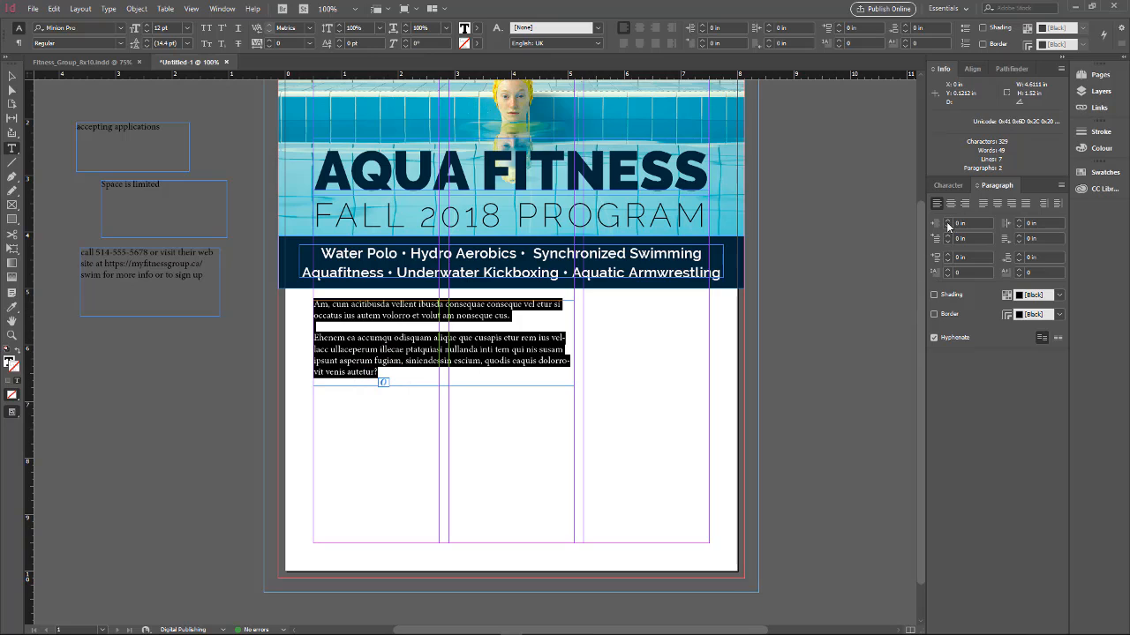
{"action": "left_click", "coordinate": [951, 185]}
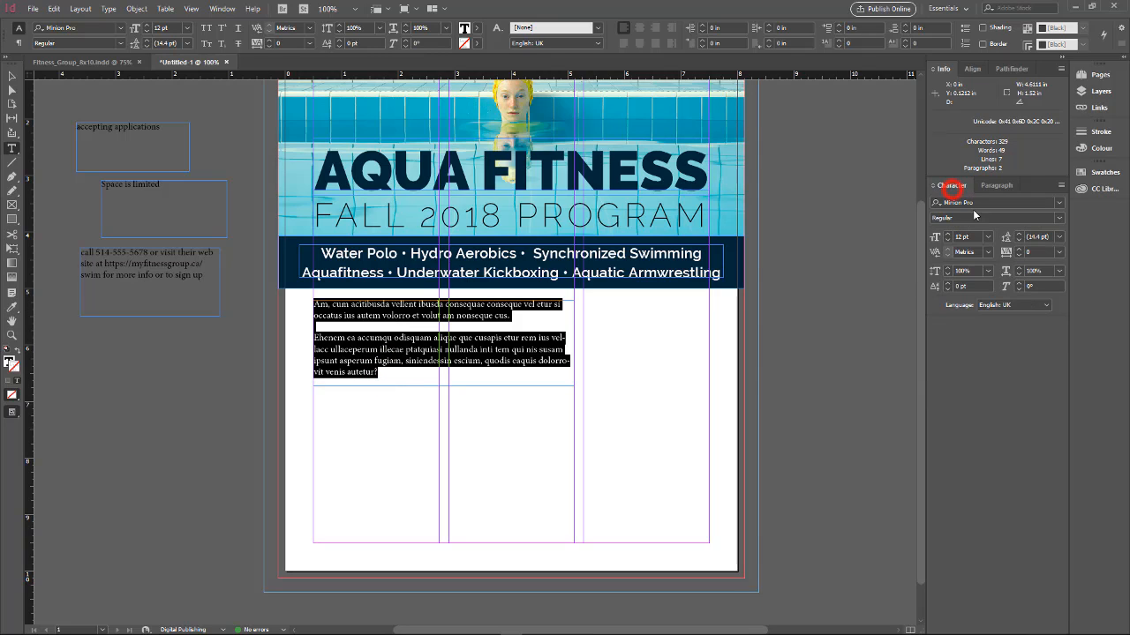
{"action": "left_click", "coordinate": [989, 201]}
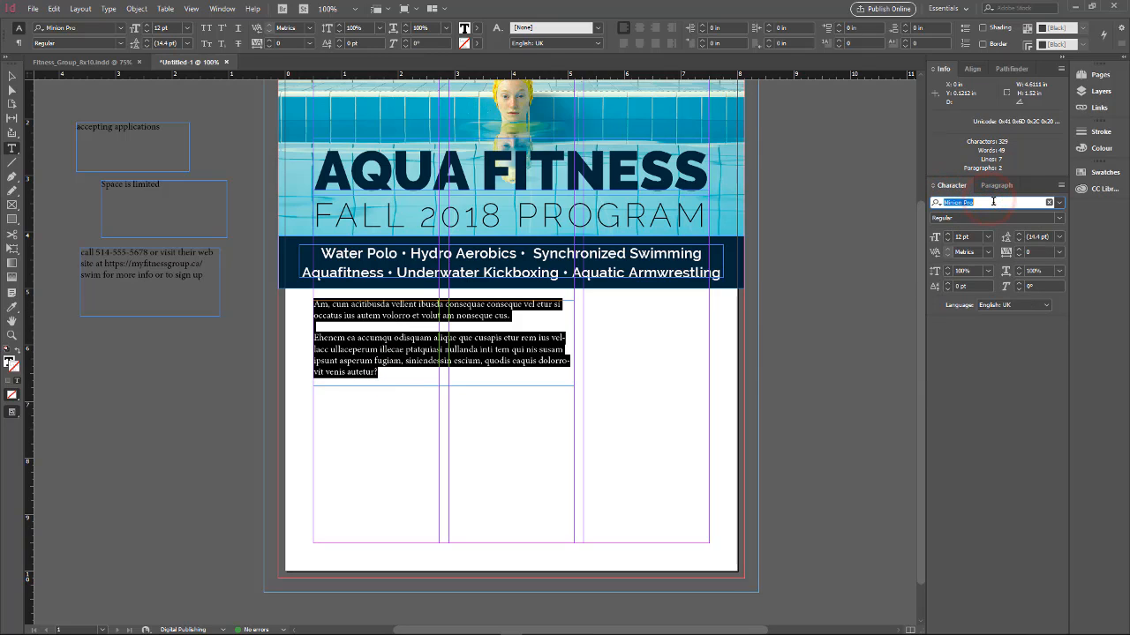
{"action": "type", "text": "ralewa"}
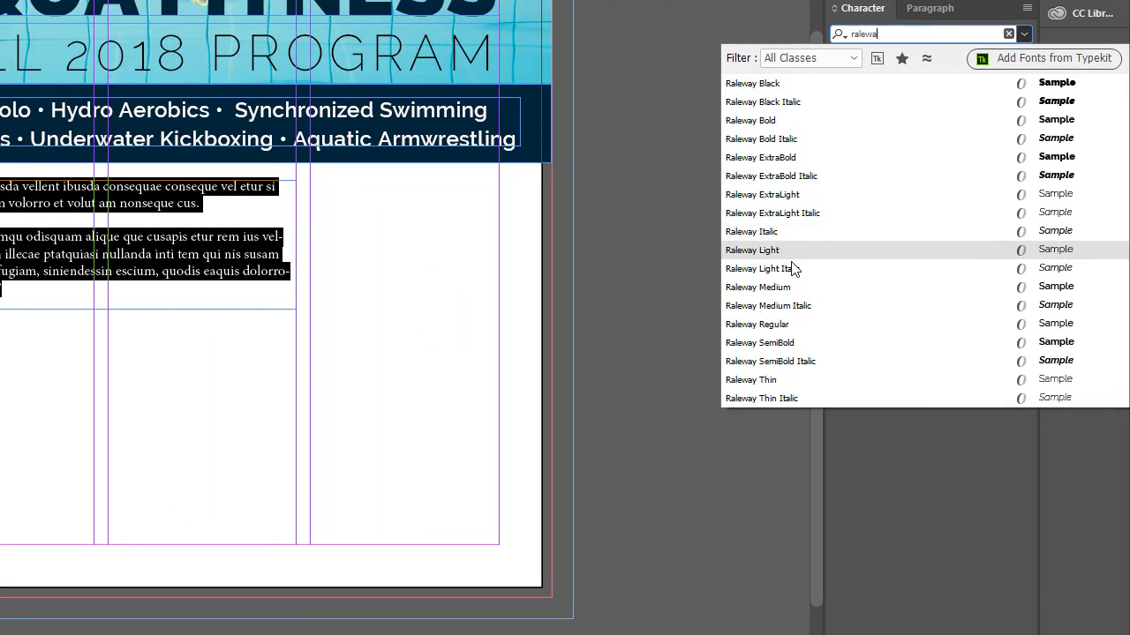
{"action": "left_click", "coordinate": [794, 323]}
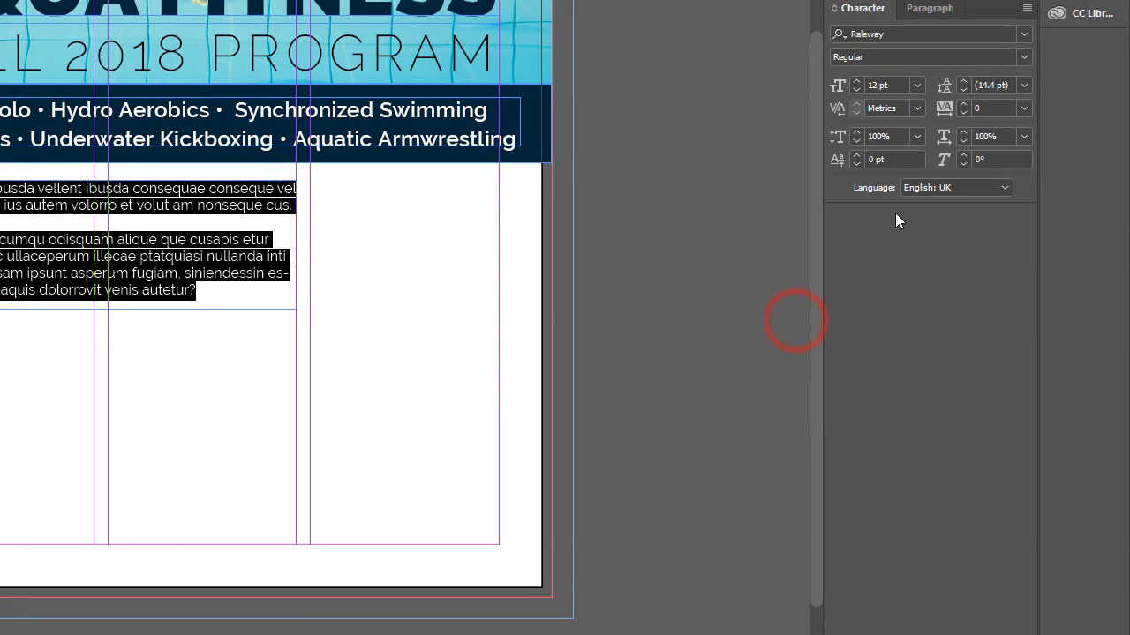
{"action": "left_click", "coordinate": [856, 89]}
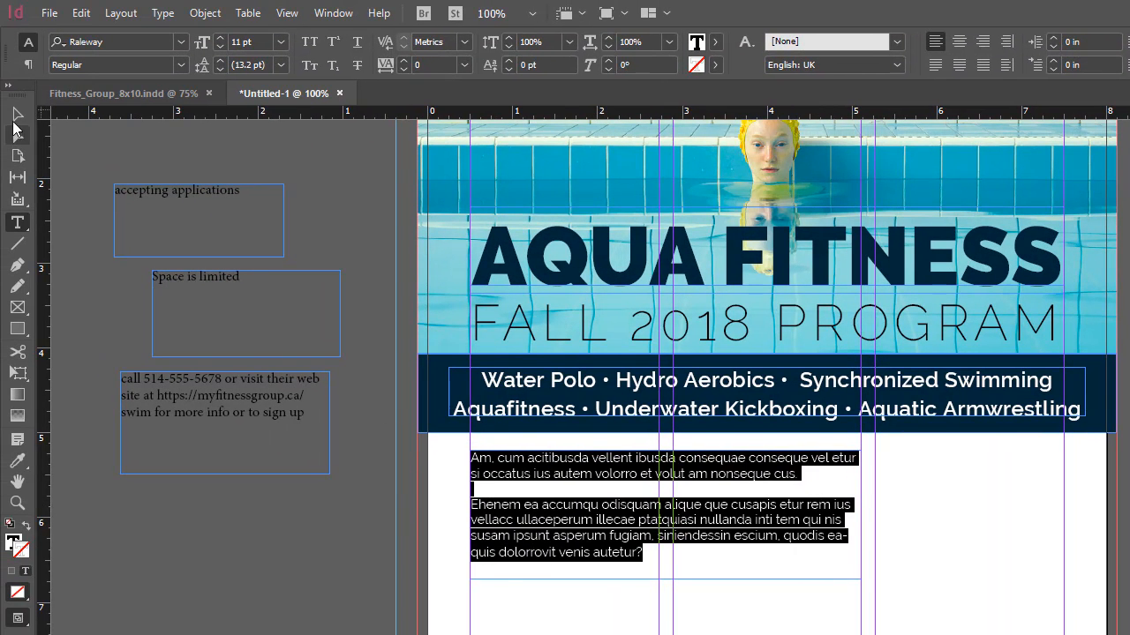
{"action": "left_click", "coordinate": [16, 115]}
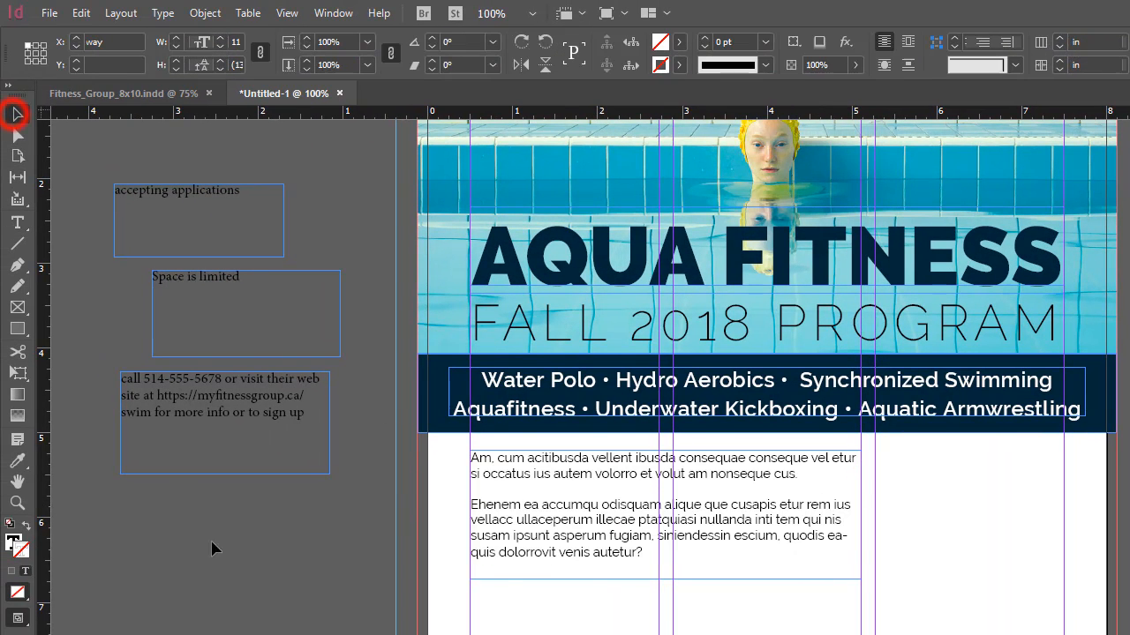
{"action": "left_click", "coordinate": [234, 618]}
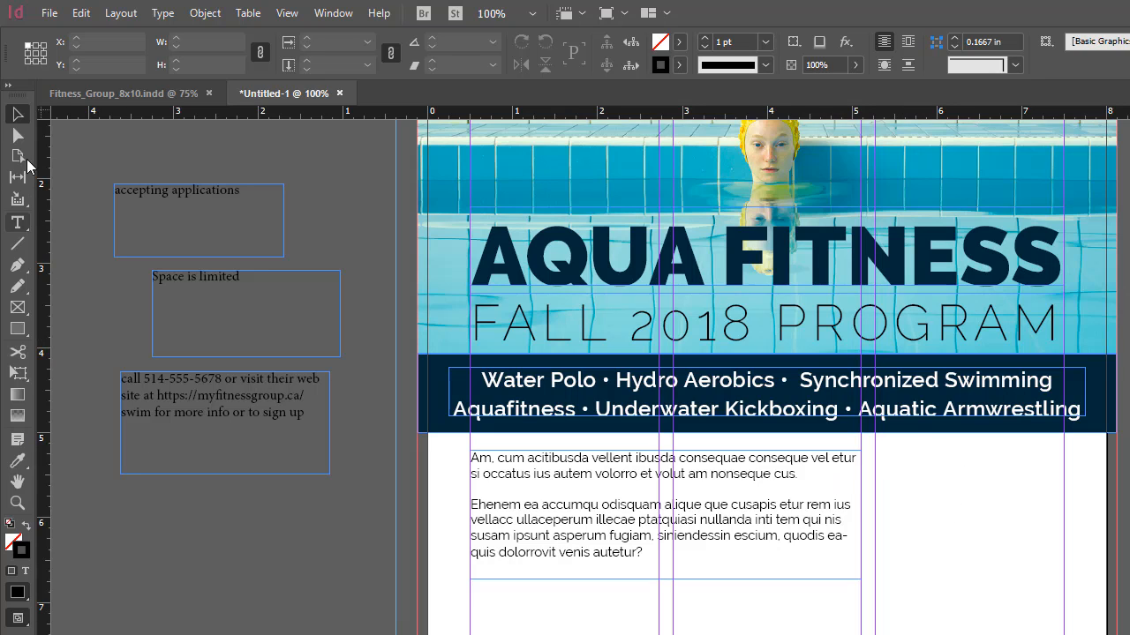
Switch to the finished Fitness_Group_8x10.indd document to consult its layout below the activities band
{"action": "left_click", "coordinate": [146, 95]}
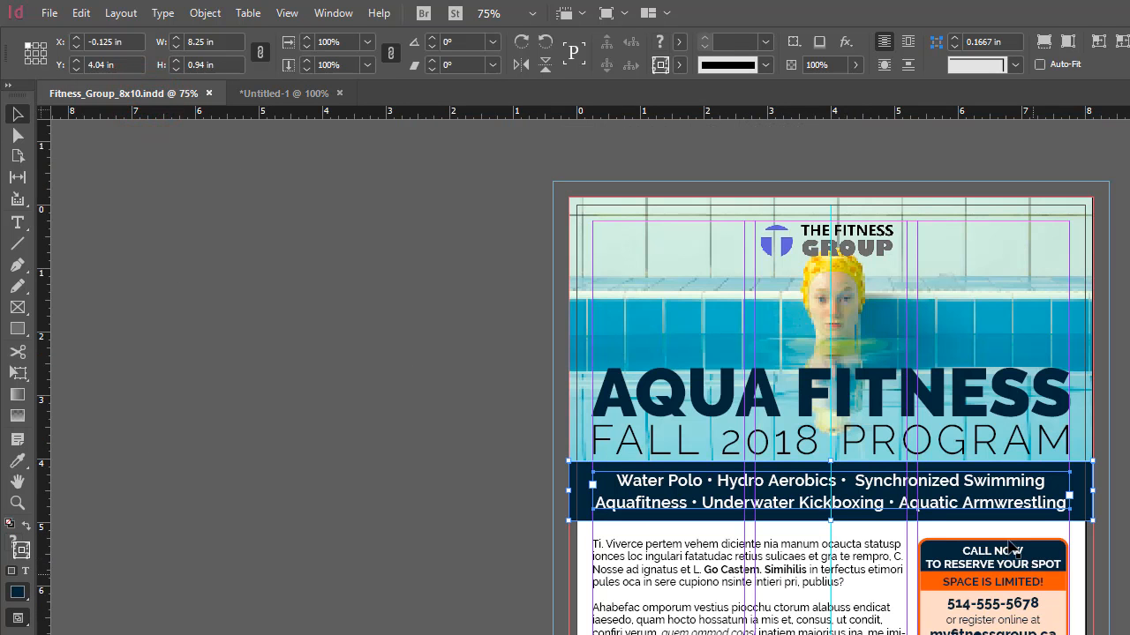